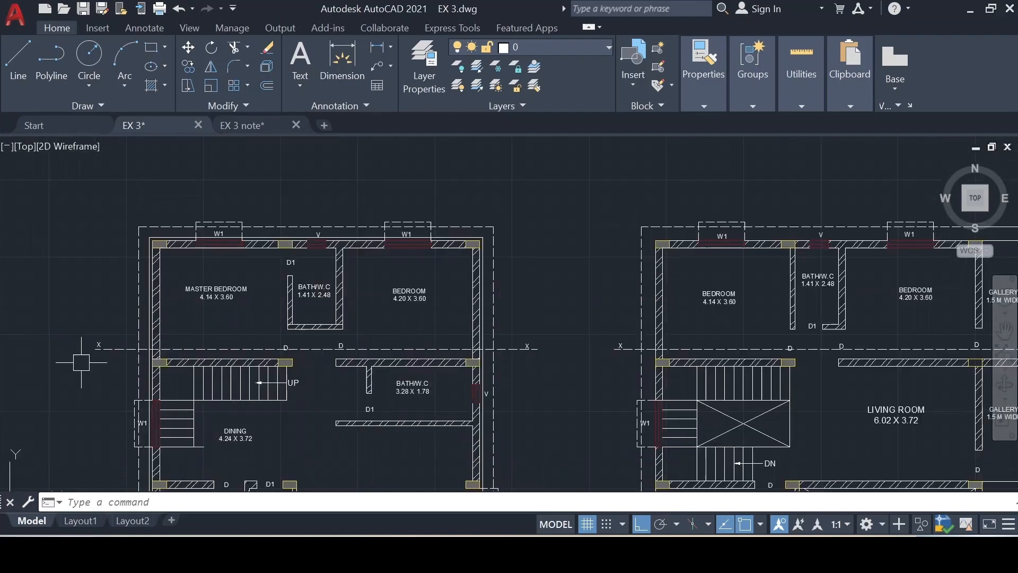
- Examine the ground and first floor plans and the front elevation and section drawings
middle_drag(560, 342, 537, 360)
middle_drag(576, 276, 384, 473)
mouse_move(547, 318)
middle_down()
mouse_move(455, 352)
mouse_move(446, 369)
middle_up()
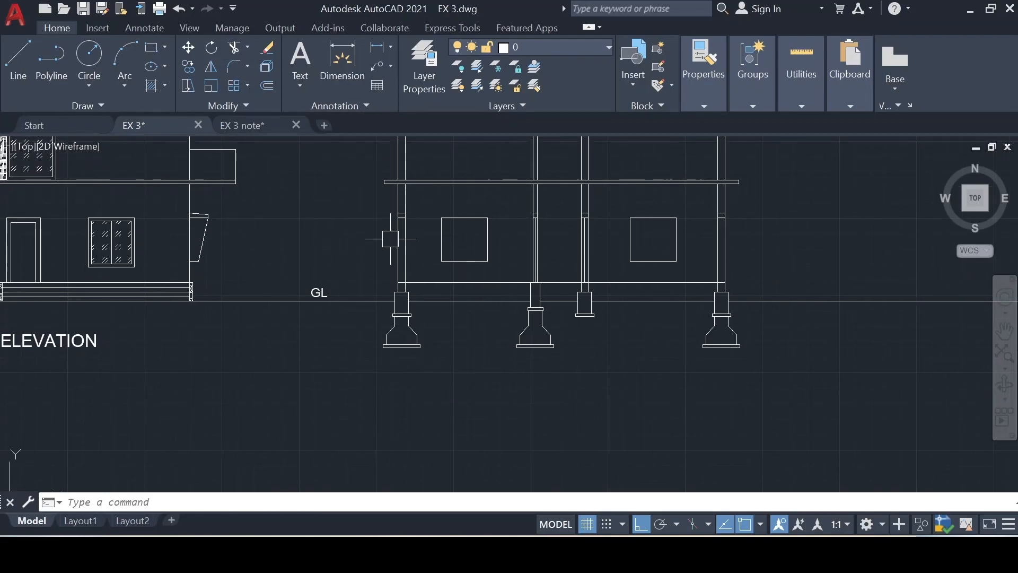
middle_drag(390, 238, 395, 269)
middle_drag(767, 283, 725, 197)
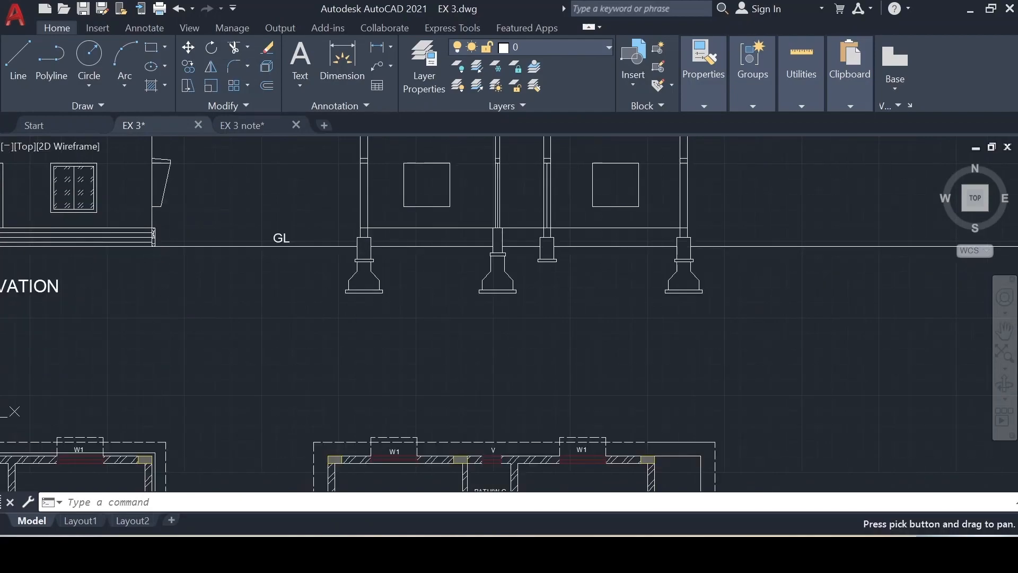
scroll(737, 269, down, 2)
mouse_move(492, 338)
middle_down()
mouse_move(504, 325)
mouse_move(456, 334)
mouse_move(270, 452)
mouse_move(434, 293)
mouse_move(485, 228)
middle_up()
scroll(158, 434, up, 4)
scroll(293, 416, down, 2)
scroll(240, 381, up, 2)
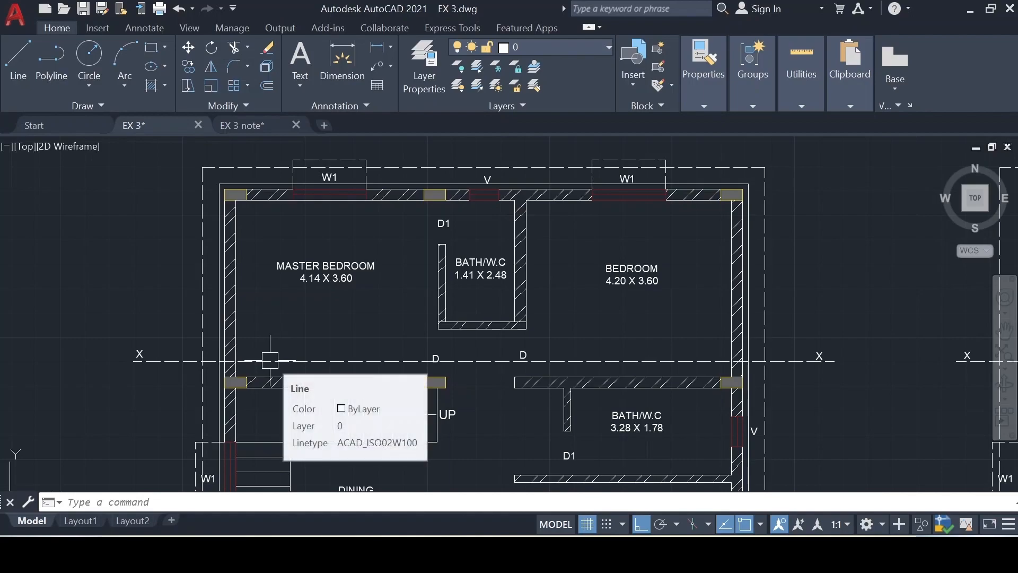
middle_drag(405, 352, 237, 371)
scroll(673, 354, down, 2)
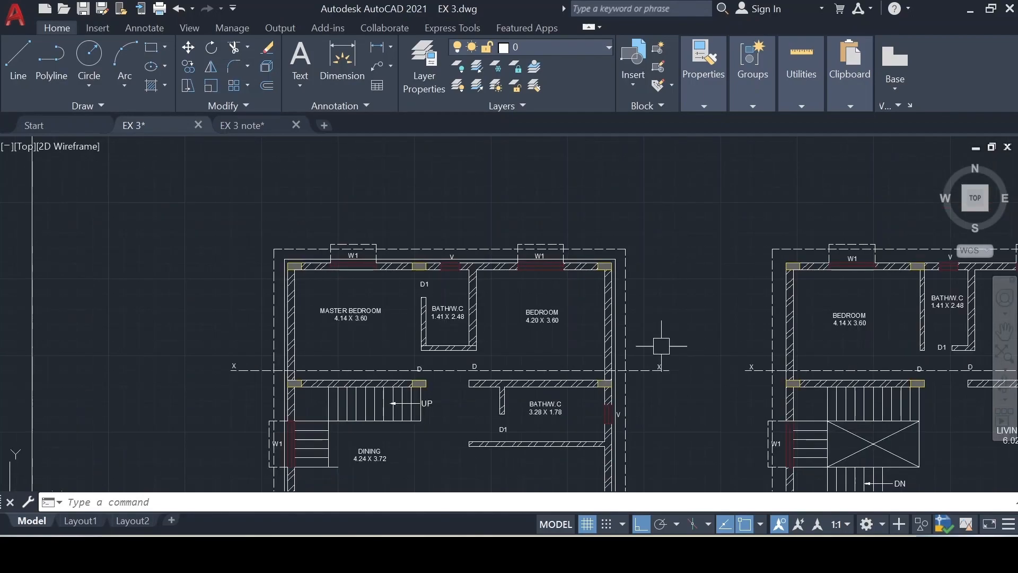
middle_drag(525, 350, 385, 429)
middle_drag(652, 279, 493, 436)
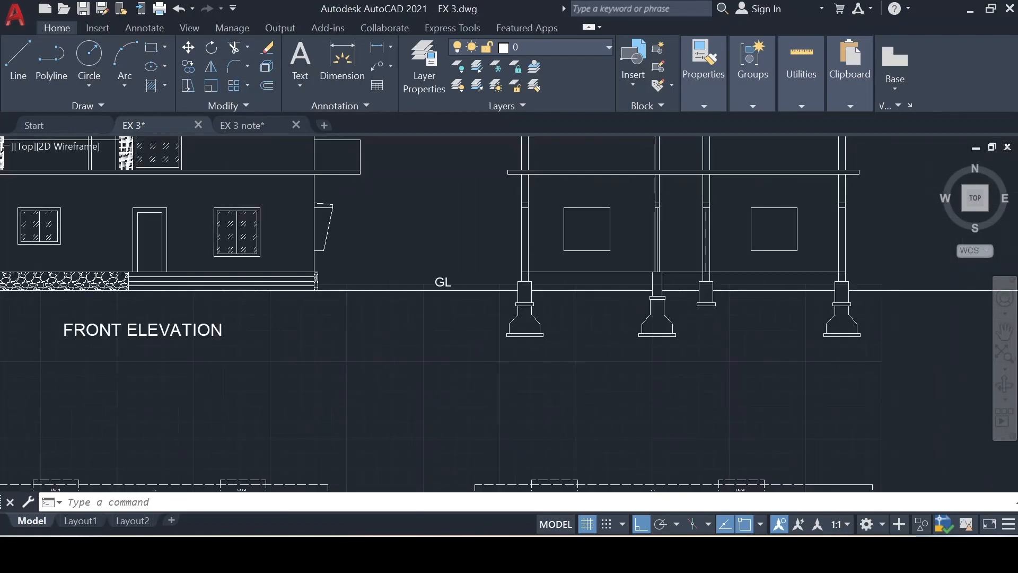
middle_drag(565, 394, 476, 411)
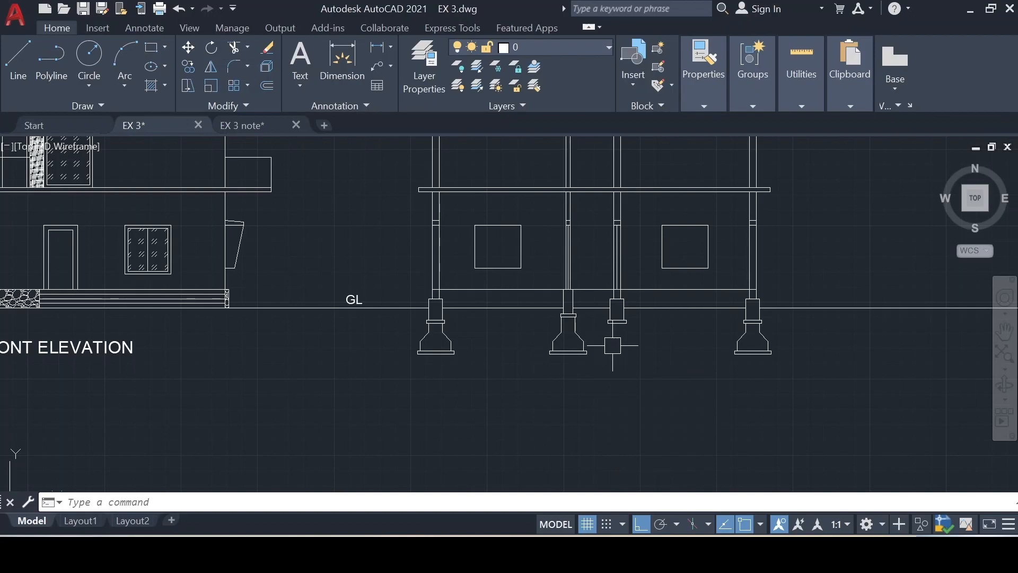
middle_drag(686, 375, 666, 396)
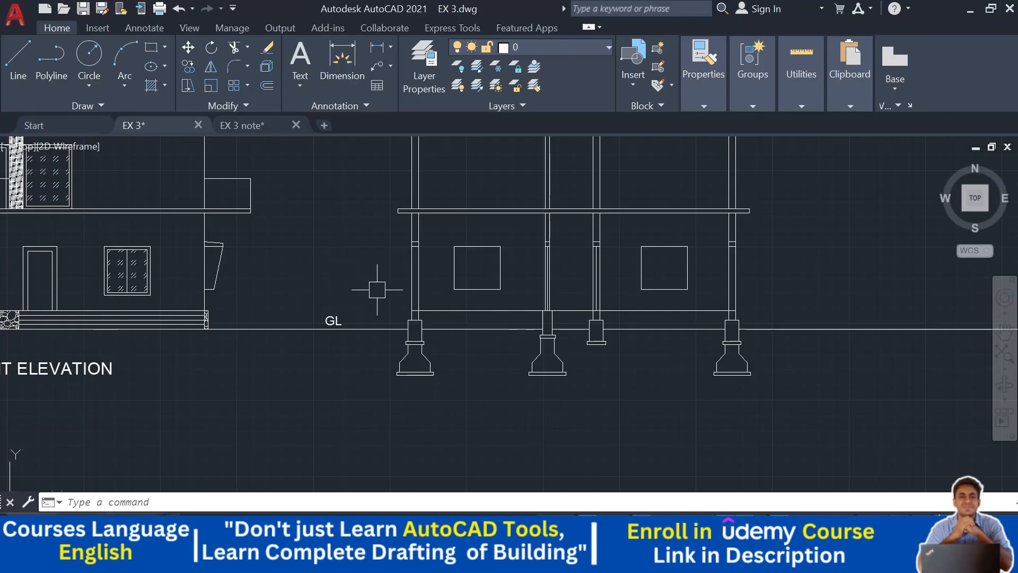
scroll(377, 290, down, 2)
middle_drag(423, 366, 404, 148)
scroll(413, 312, up, 2)
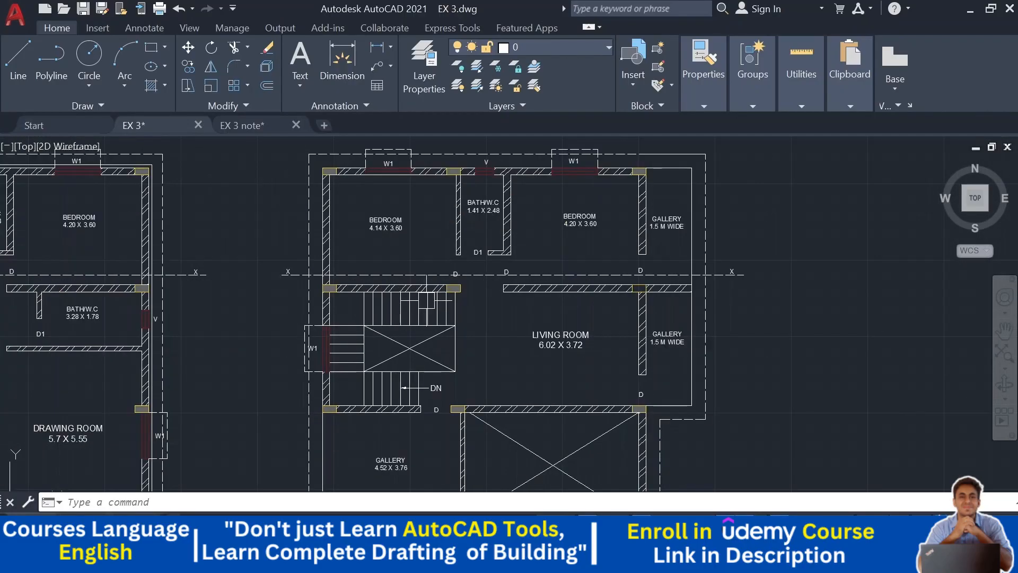
middle_drag(424, 300, 355, 340)
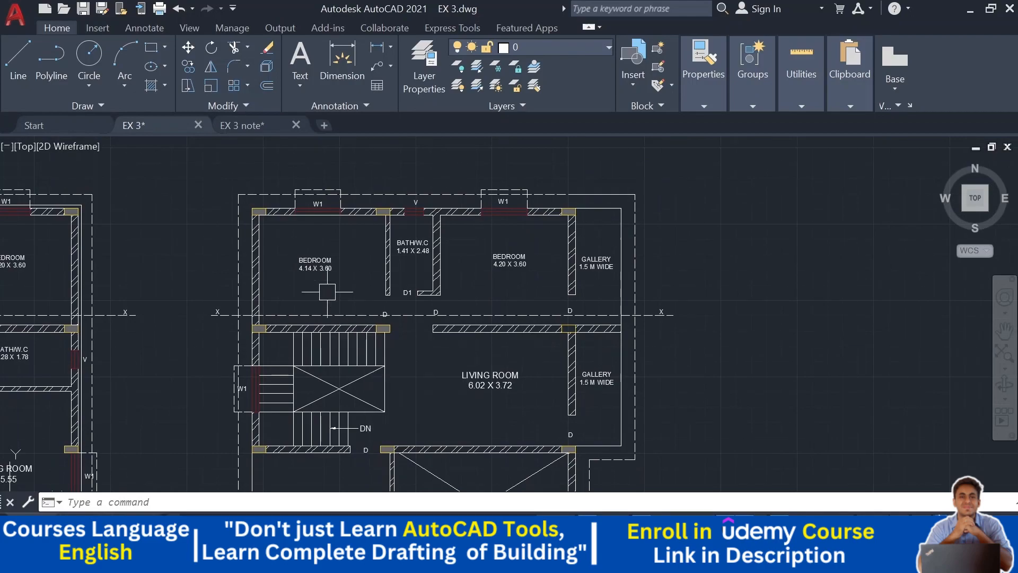
scroll(209, 328, up, 2)
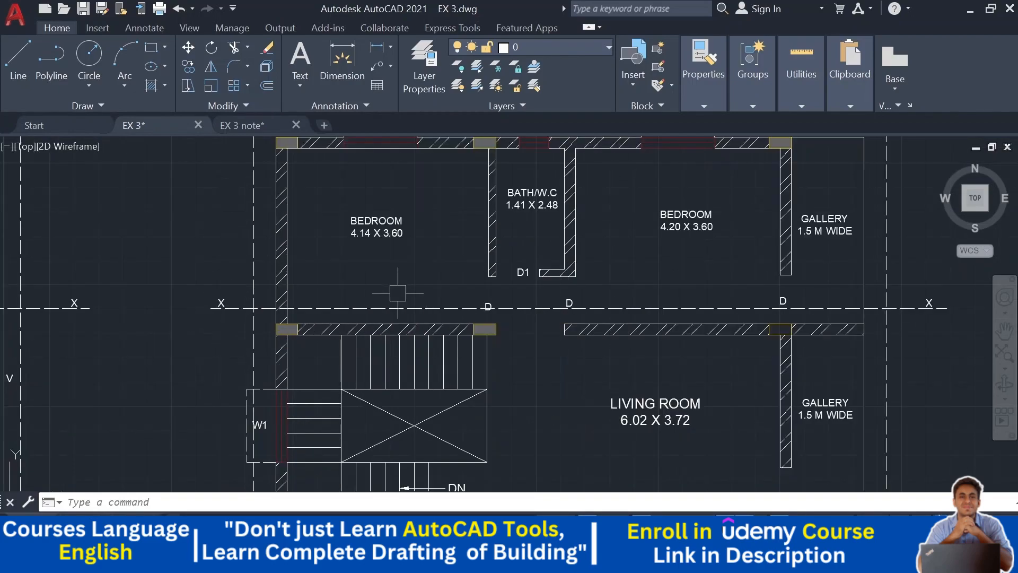
middle_drag(396, 302, 309, 337)
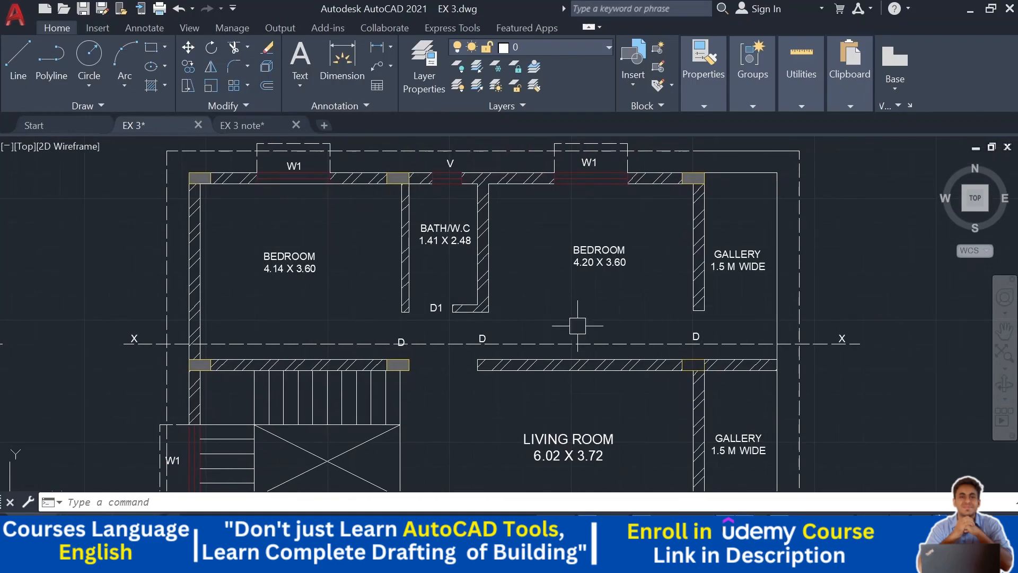
middle_drag(422, 323, 432, 359)
middle_drag(318, 364, 285, 337)
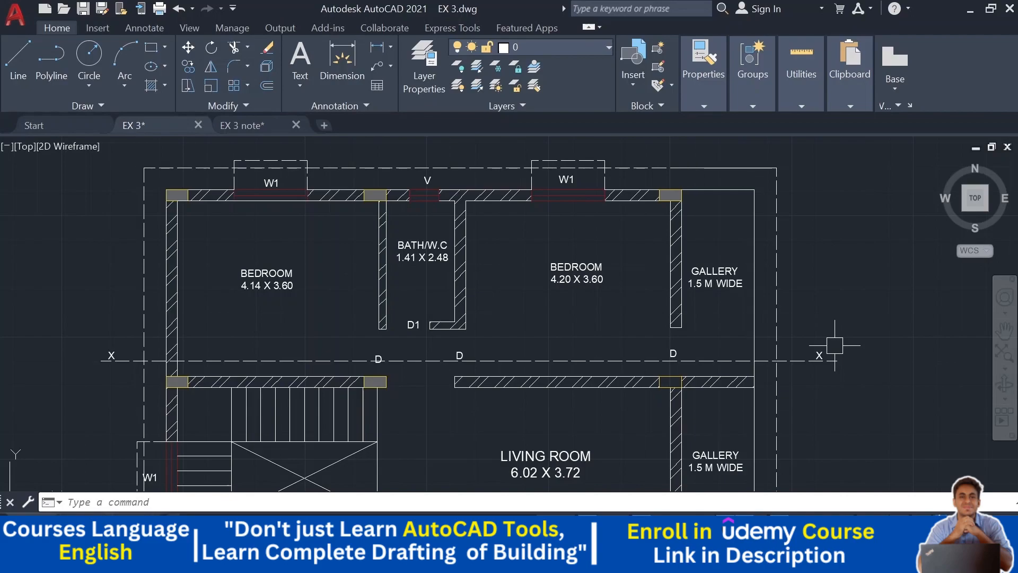
scroll(759, 212, down, 5)
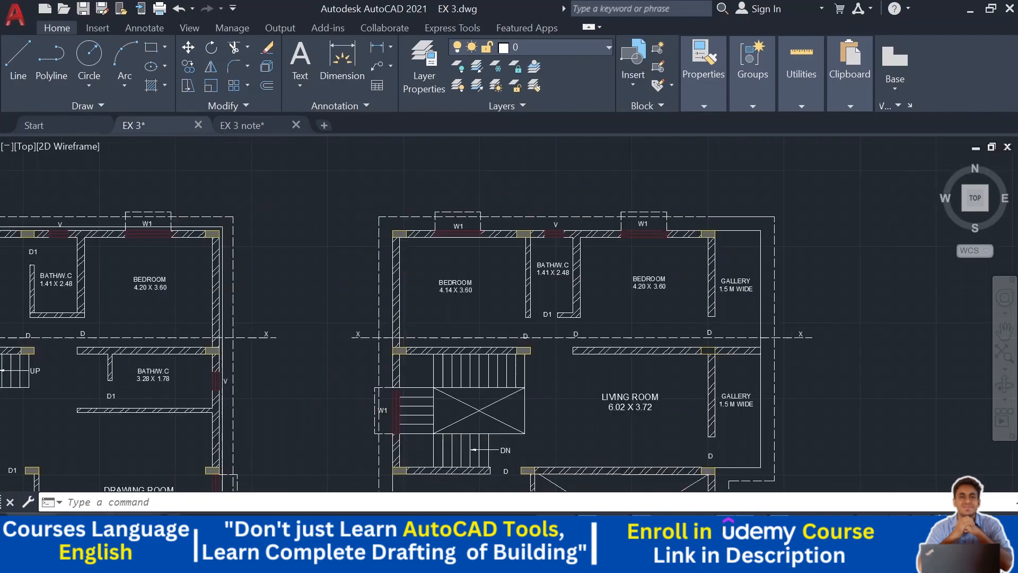
scroll(716, 266, up, 4)
mouse_move(866, 332)
middle_down()
mouse_move(773, 296)
mouse_move(741, 372)
middle_up()
scroll(555, 228, up, 2)
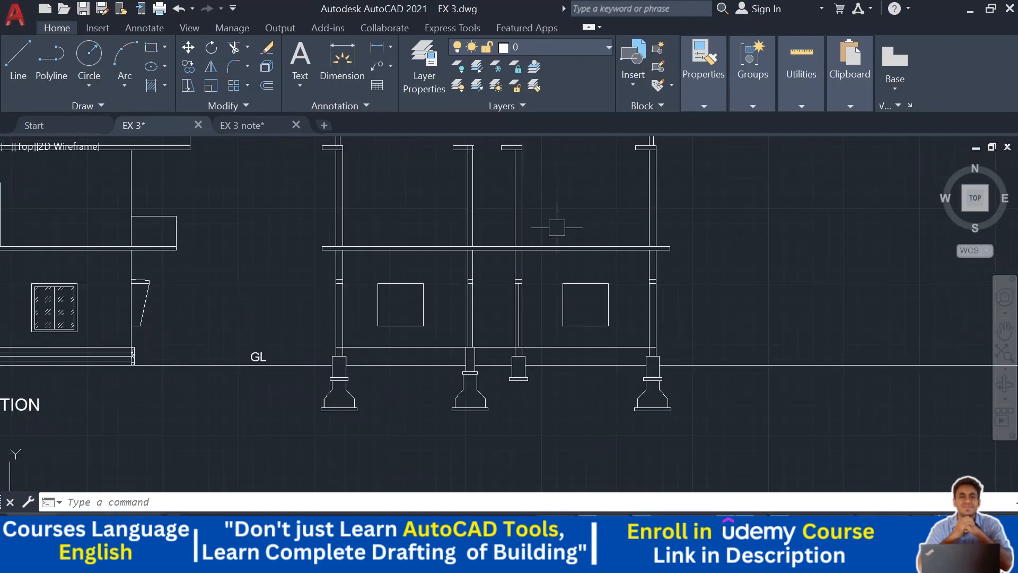
middle_drag(735, 216, 691, 98)
scroll(715, 201, down, 2)
middle_drag(709, 251, 699, 264)
middle_drag(555, 232, 546, 291)
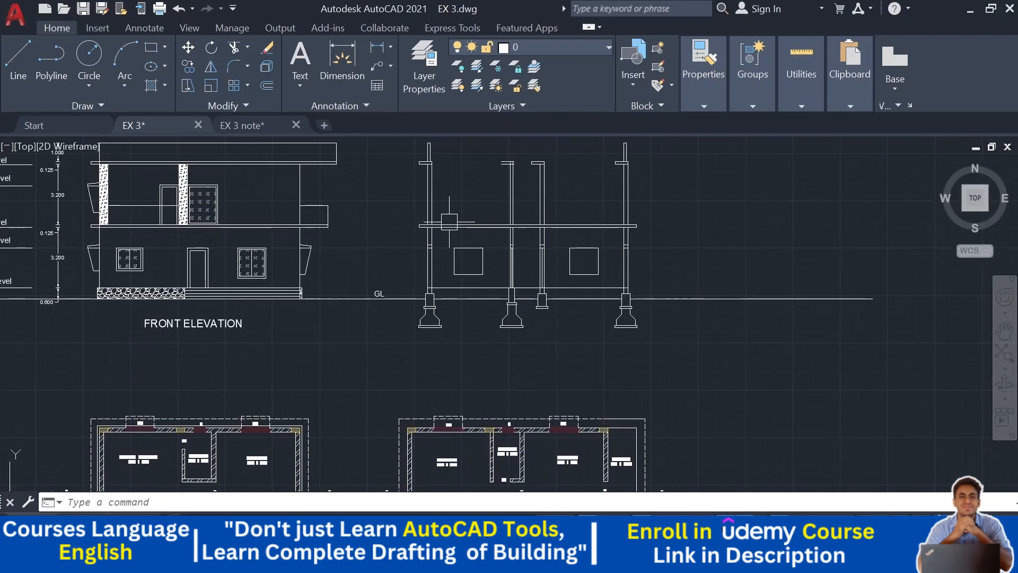
scroll(442, 202, up, 2)
middle_drag(444, 203, 462, 77)
mouse_move(472, 393)
middle_down()
mouse_move(476, 228)
mouse_move(442, 382)
middle_up()
scroll(391, 387, up, 2)
scroll(410, 333, down, 4)
scroll(405, 198, up, 4)
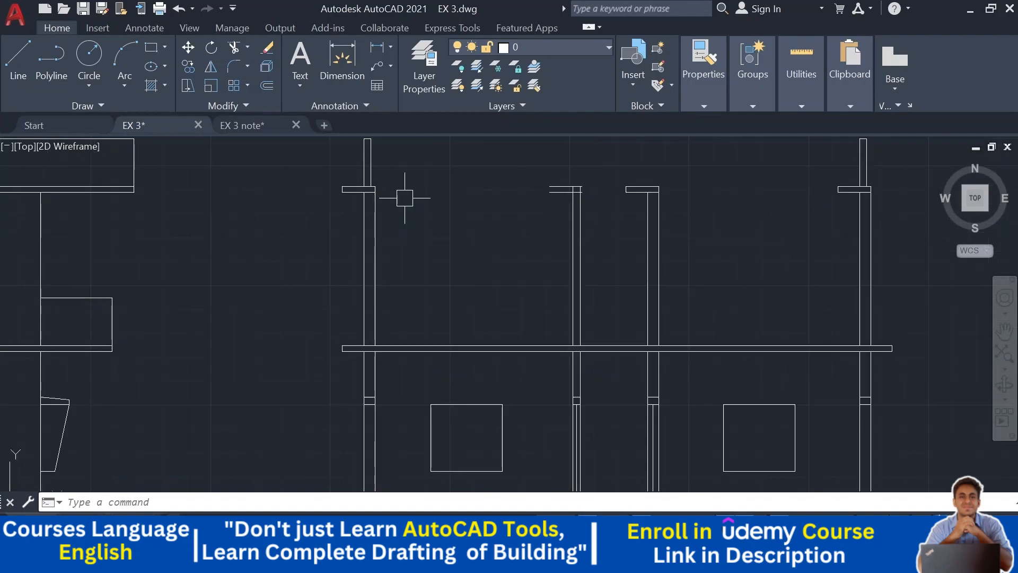
middle_drag(405, 198, 376, 269)
scroll(341, 265, up, 2)
click(415, 246)
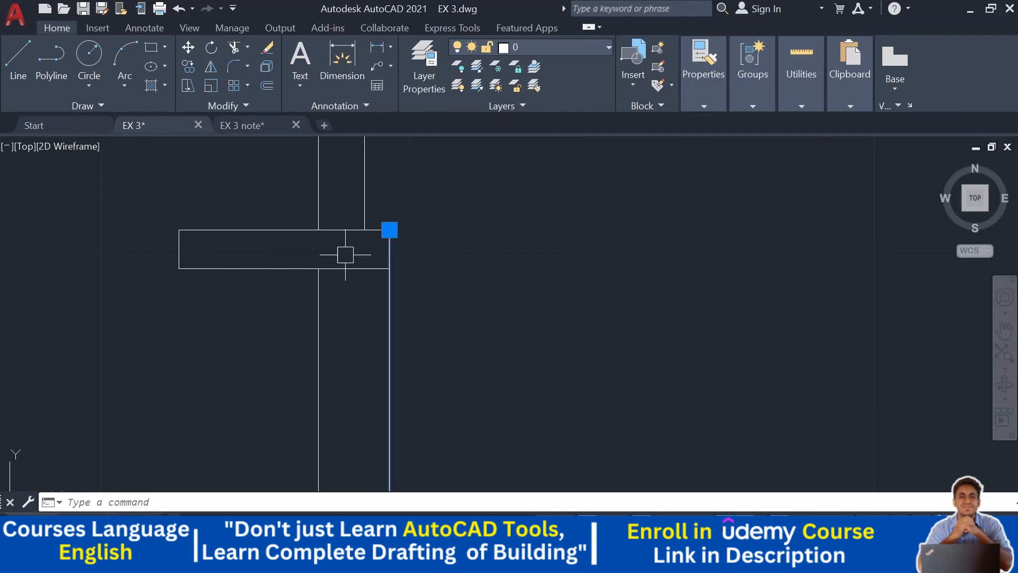
click(345, 255)
key(Escape)
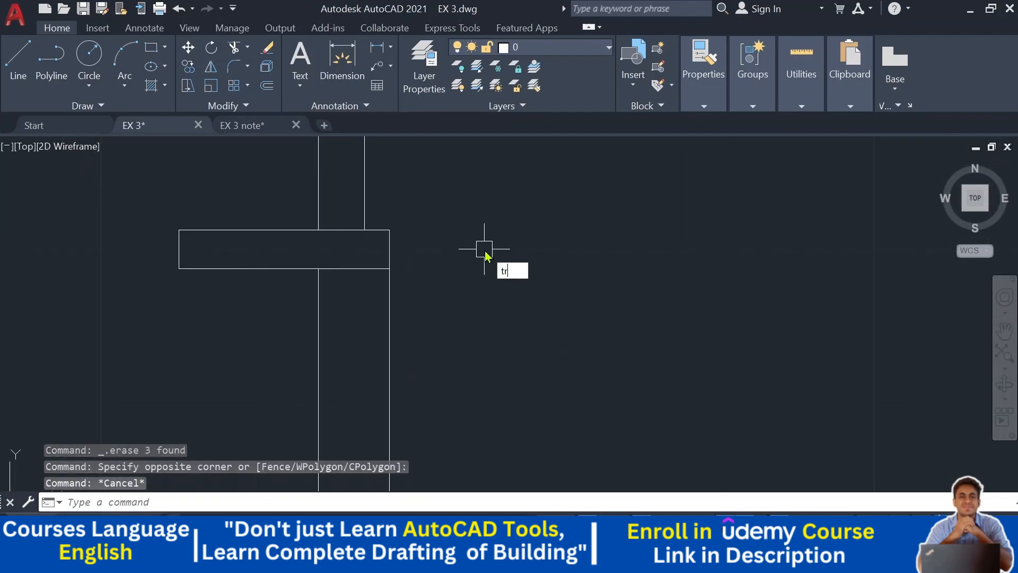
- Trim the beam line ends projecting beyond the columns in the section drawing
text(tr)
key(Return)
scroll(440, 259, down, 6)
middle_drag(481, 277, 446, 274)
middle_drag(693, 282, 514, 289)
scroll(550, 261, up, 6)
drag(545, 256, 422, 259)
scroll(483, 263, down, 5)
scroll(656, 269, up, 5)
drag(600, 251, 462, 262)
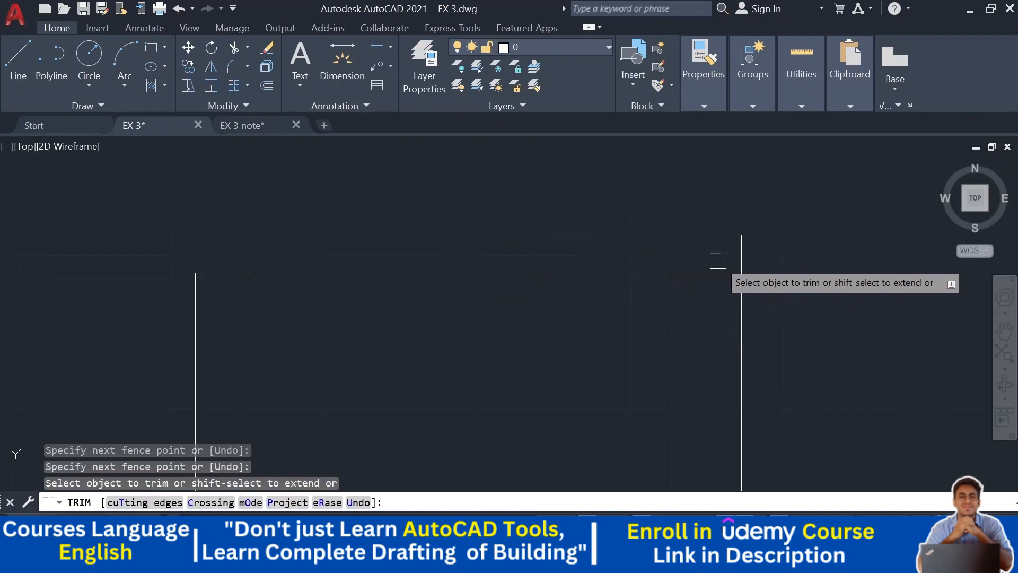
click(741, 249)
scroll(747, 250, down, 5)
middle_drag(854, 289, 622, 281)
scroll(799, 237, up, 5)
click(753, 249)
scroll(753, 252, down, 5)
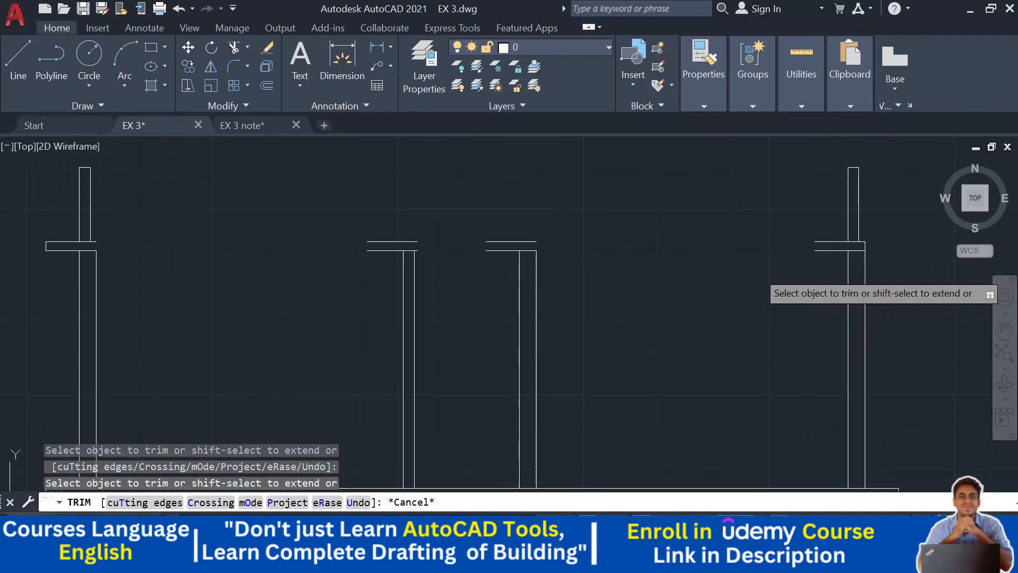
key(Escape)
- Extend the broken slab and beam lines across the column gaps in the section drawing
text(ex)
key(Return)
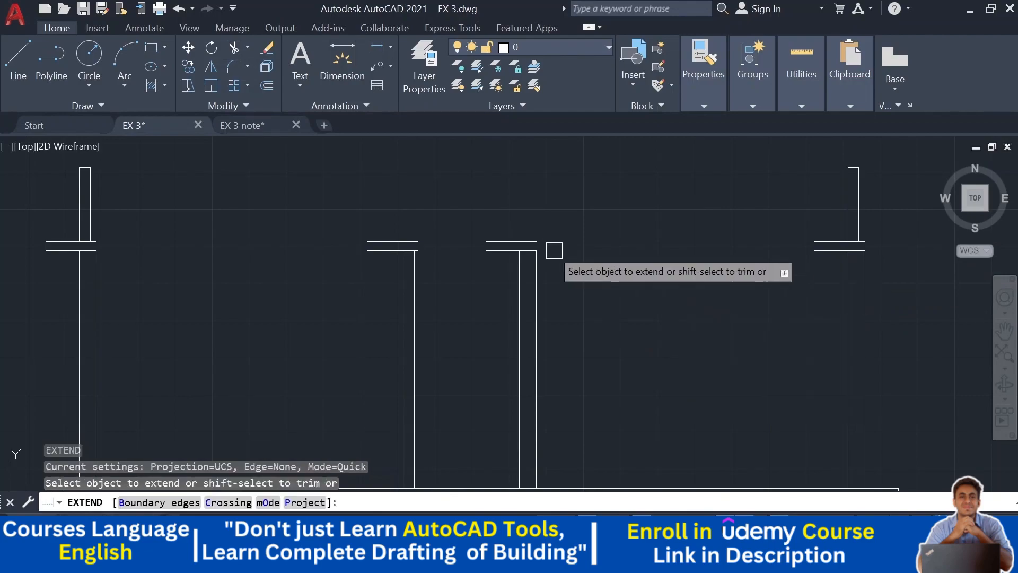
click(518, 243)
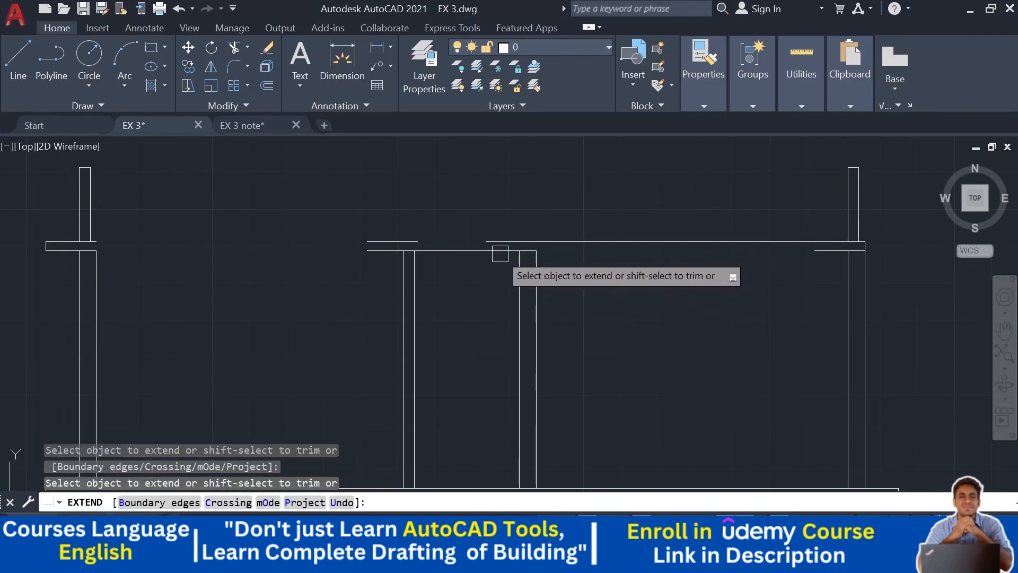
click(504, 250)
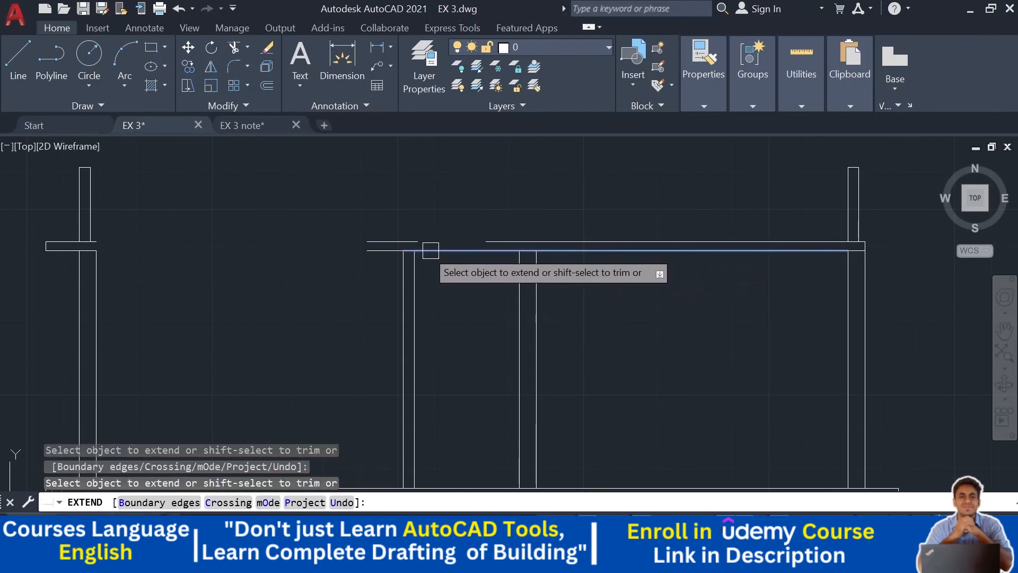
click(374, 251)
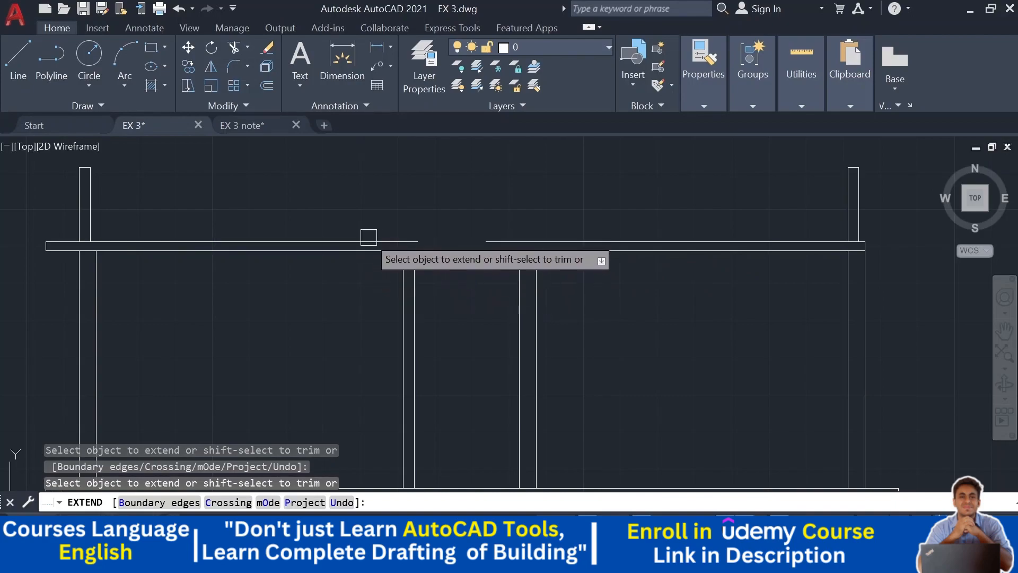
click(401, 242)
scroll(472, 266, down, 4)
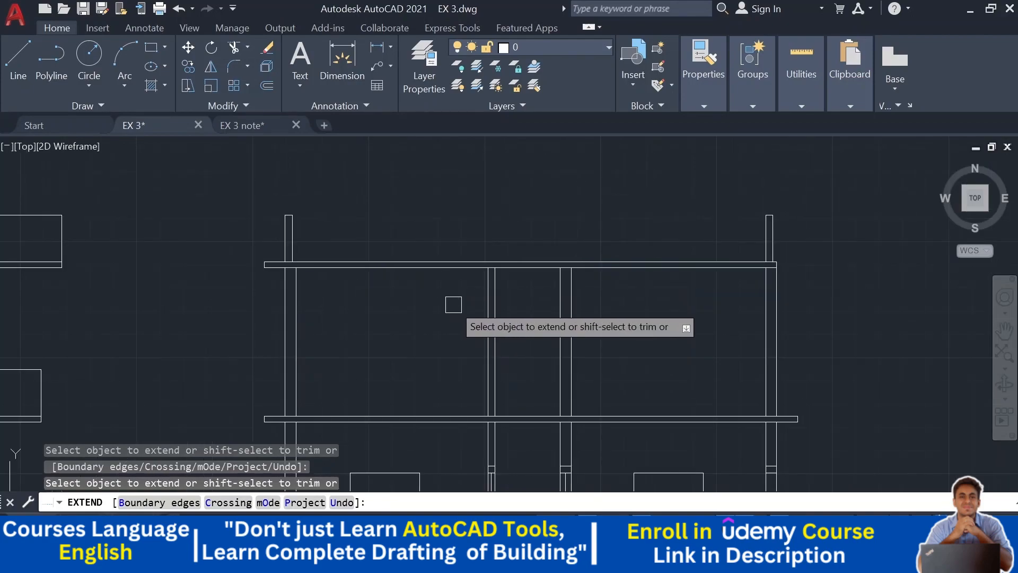
middle_drag(387, 296, 369, 285)
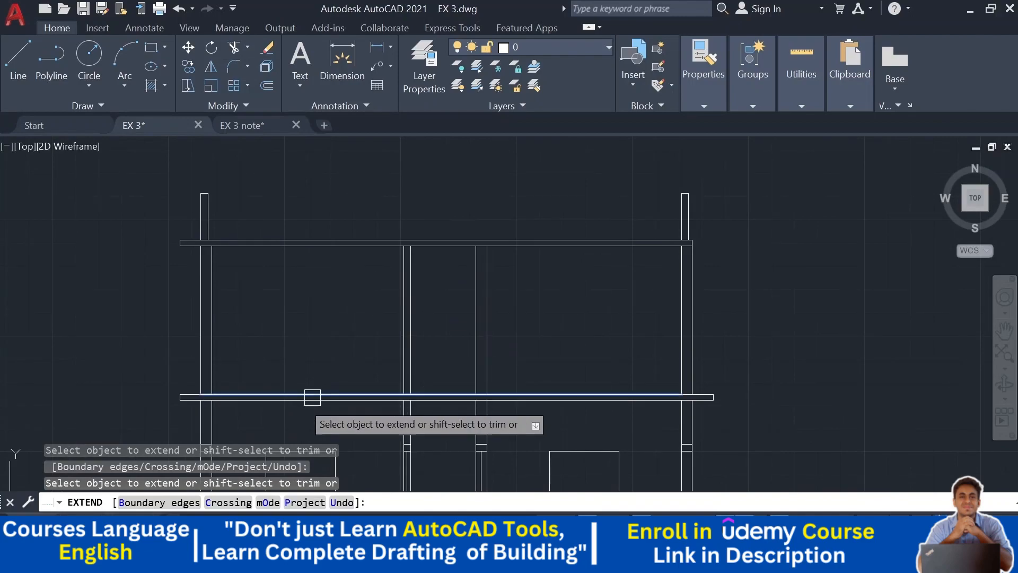
scroll(296, 345, down, 2)
middle_drag(312, 343, 309, 168)
scroll(443, 331, down, 4)
middle_drag(493, 386, 456, 259)
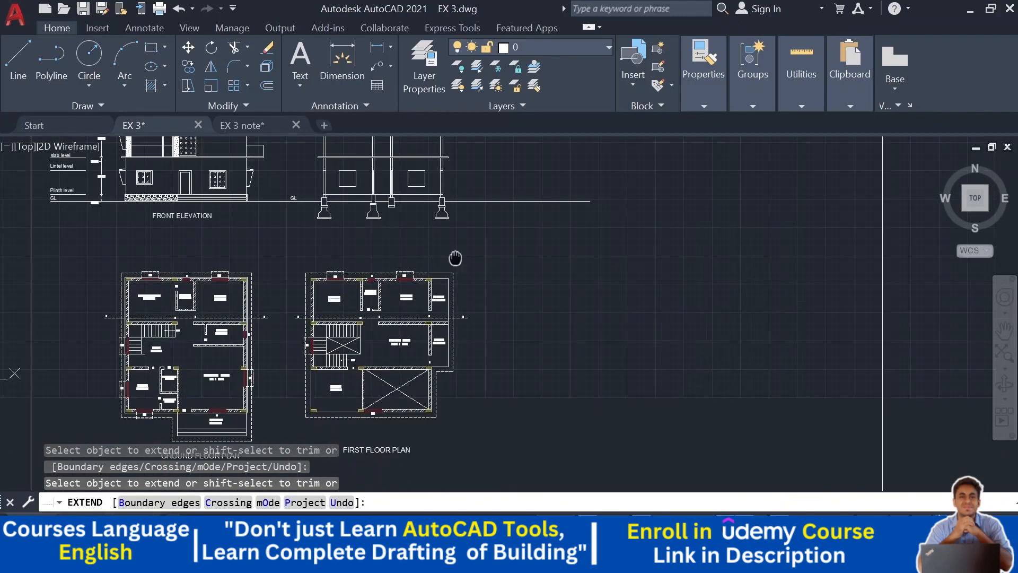
scroll(315, 332, up, 4)
key(Escape)
- Try to dimension the first floor plan's top wall from the inner corner to the W1 window
scroll(282, 286, up, 2)
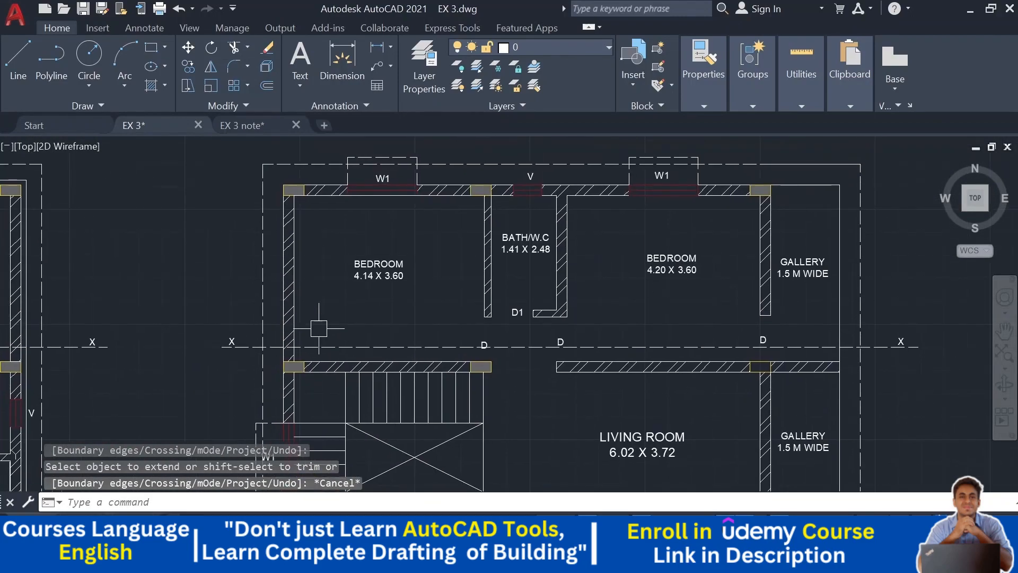
scroll(279, 227, up, 1)
middle_drag(273, 299, 299, 419)
middle_drag(351, 236, 350, 355)
scroll(384, 293, down, 2)
middle_drag(385, 292, 403, 484)
middle_drag(442, 313, 437, 111)
middle_drag(484, 381, 481, 254)
scroll(340, 301, up, 2)
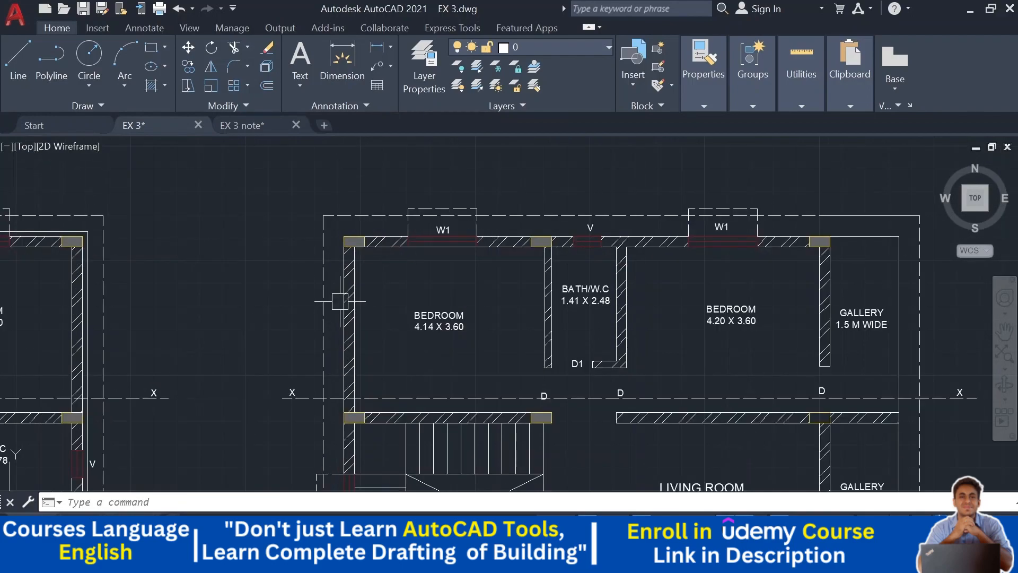
click(342, 56)
scroll(380, 243, up, 5)
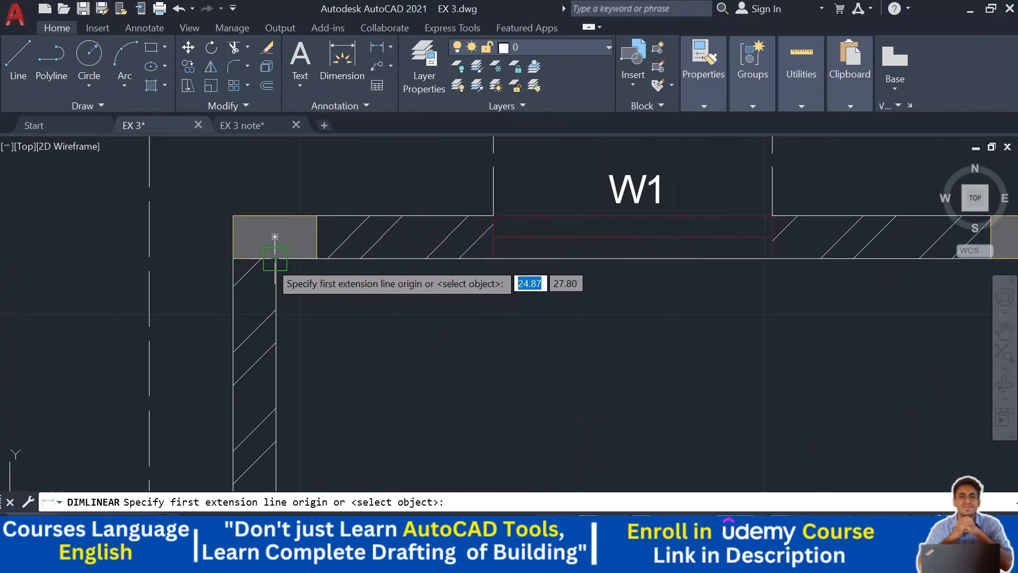
scroll(275, 261, up, 4)
scroll(273, 259, up, 5)
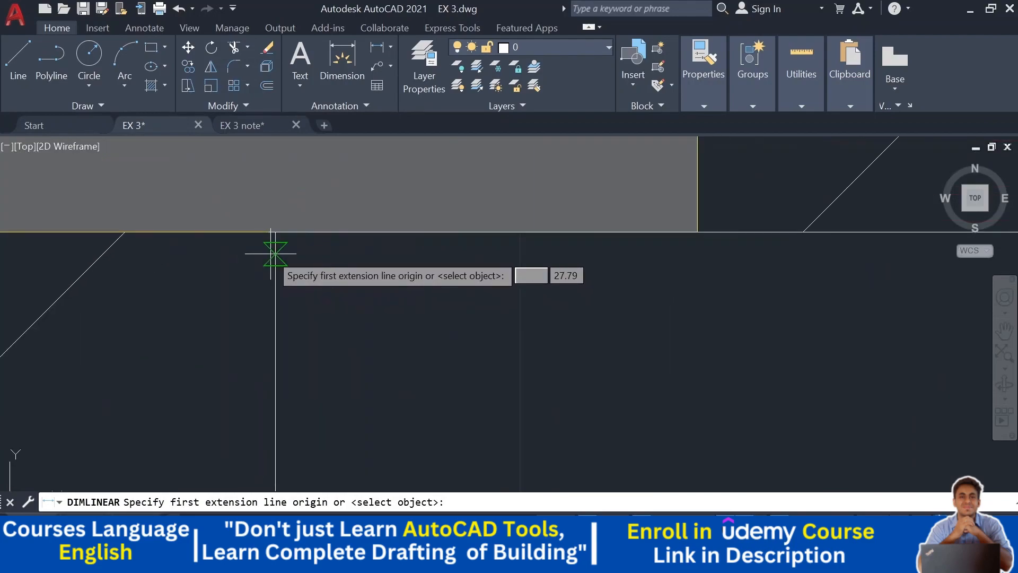
click(275, 231)
scroll(276, 232, down, 3)
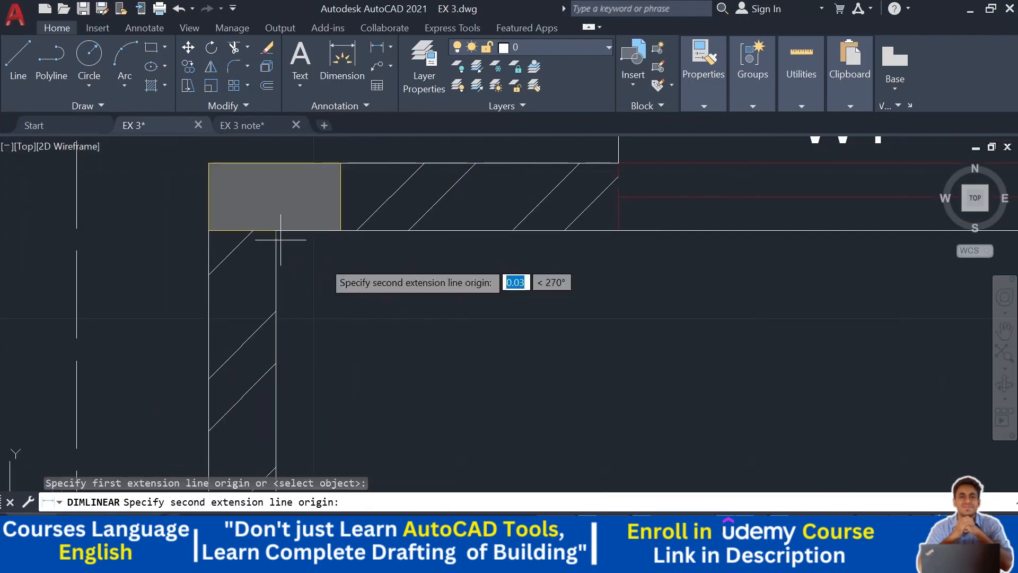
click(619, 230)
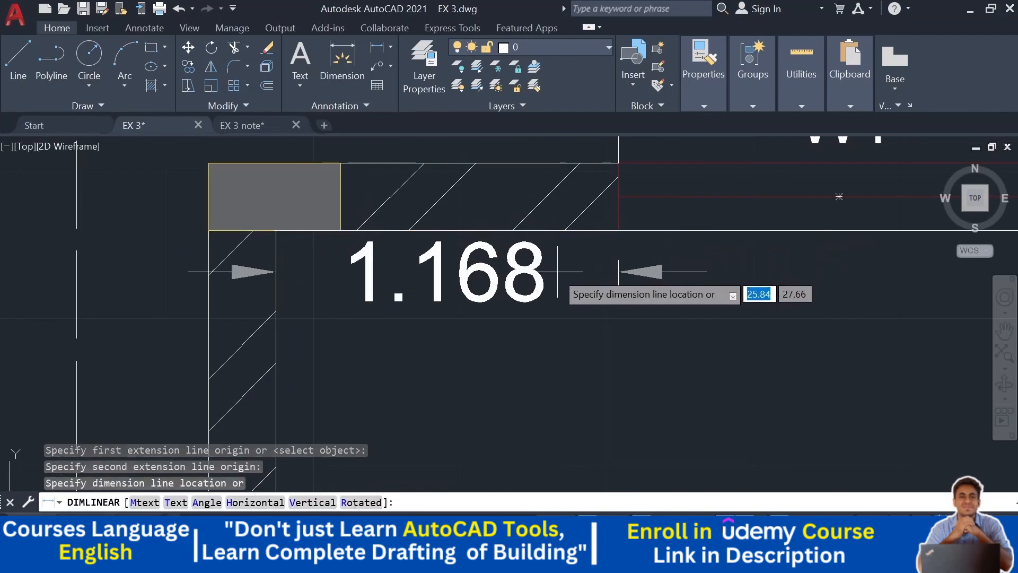
scroll(553, 276, down, 5)
key(Escape)
scroll(553, 277, down, 4)
middle_drag(619, 245, 584, 276)
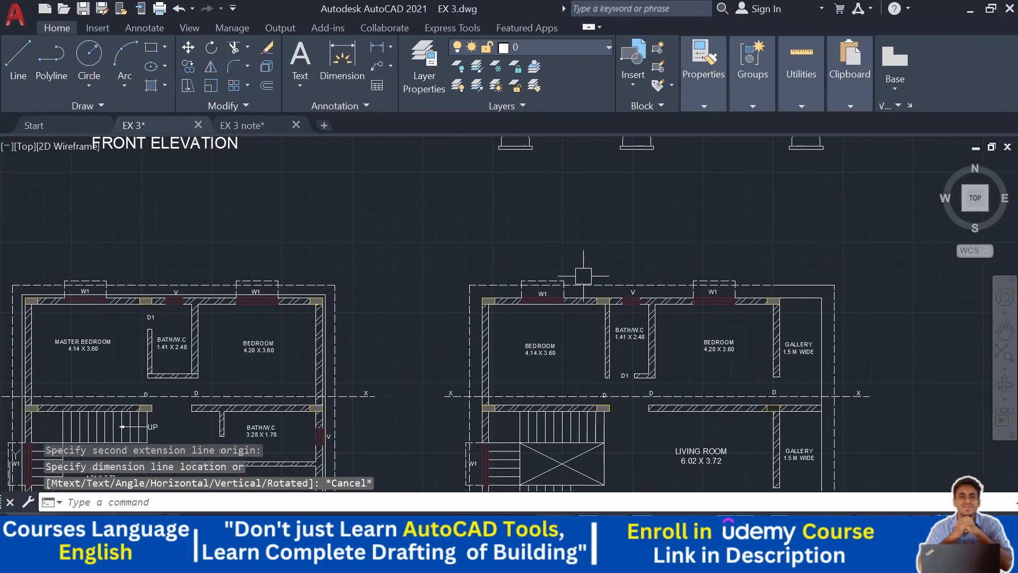
middle_drag(529, 313, 507, 461)
scroll(580, 176, up, 3)
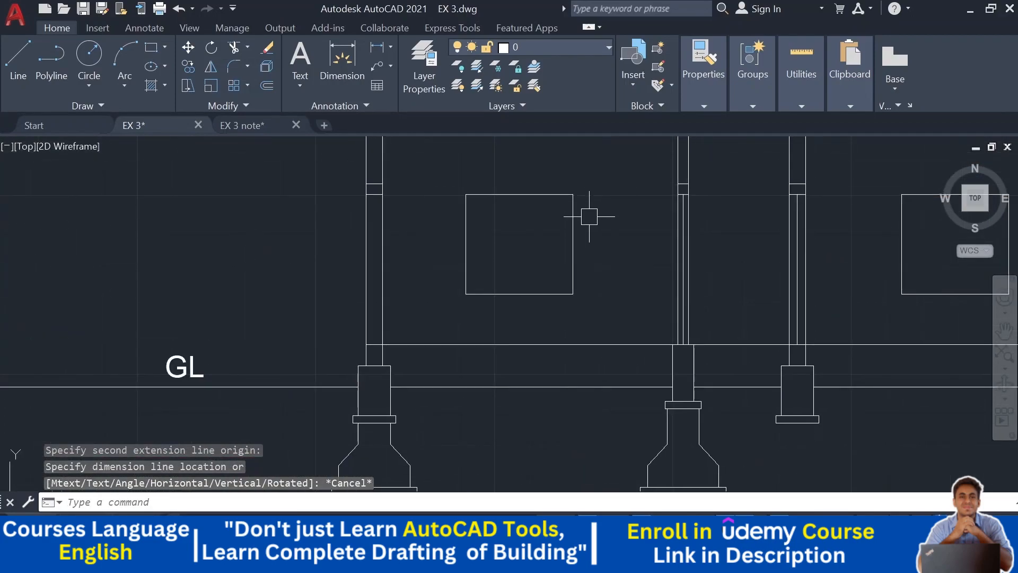
- Copy the ground floor's left window in the section up to the first floor level
click(592, 181)
click(455, 310)
scroll(455, 311, down, 5)
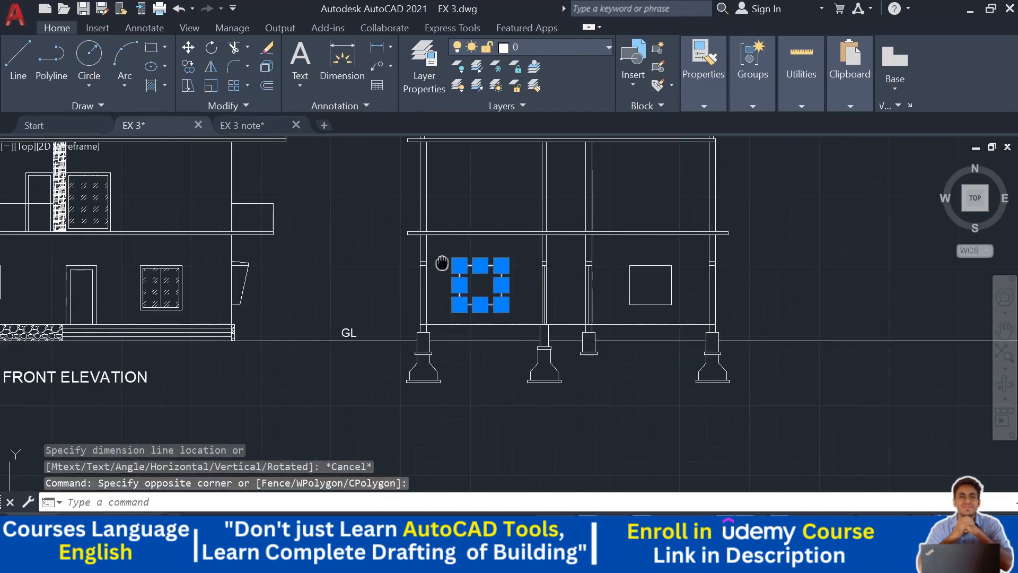
middle_drag(443, 261, 435, 299)
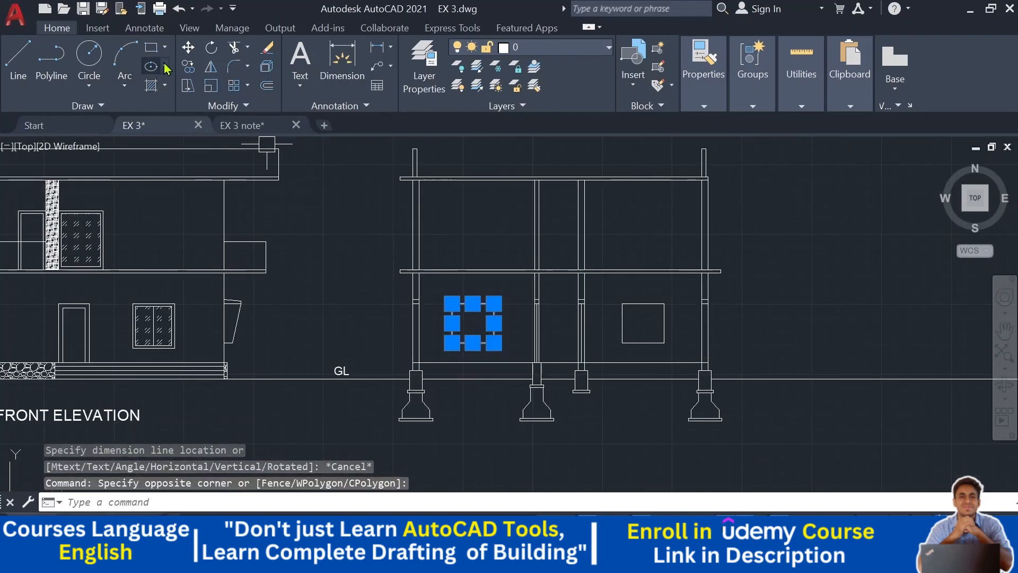
click(187, 68)
scroll(419, 355, up, 4)
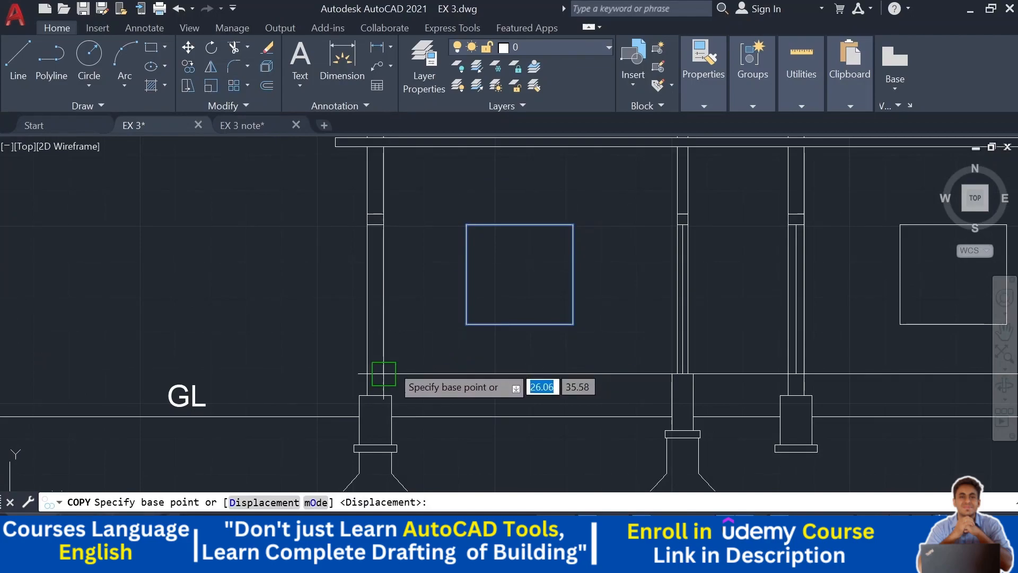
click(384, 374)
scroll(371, 303, up, 3)
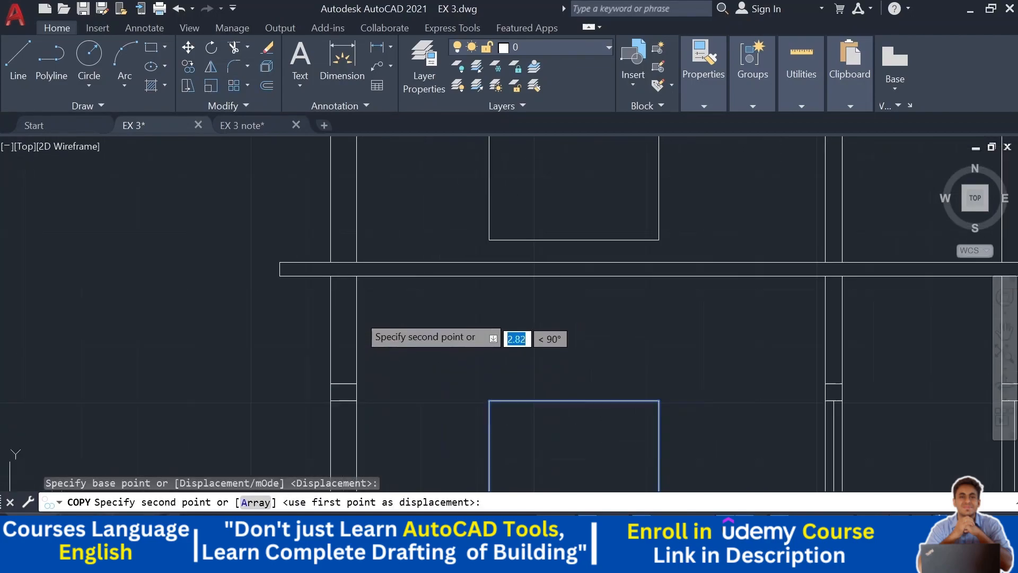
click(352, 263)
key(Escape)
- Draw a horizontal line about 2.30 long from the first floor window's top corner to the neighbouring column
scroll(352, 263, down, 3)
middle_drag(465, 277, 481, 176)
scroll(489, 371, down, 2)
middle_drag(489, 371, 467, 274)
scroll(403, 350, up, 4)
middle_drag(446, 325, 419, 270)
middle_drag(486, 371, 335, 443)
middle_drag(363, 288, 358, 423)
middle_drag(428, 187, 448, 423)
middle_drag(397, 205, 428, 312)
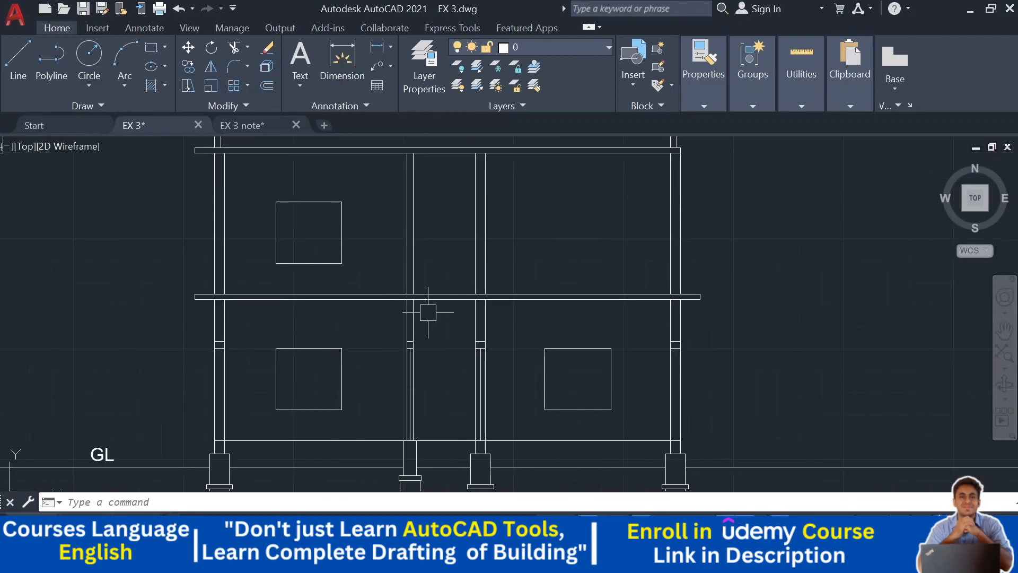
click(15, 67)
scroll(356, 220, up, 4)
click(320, 176)
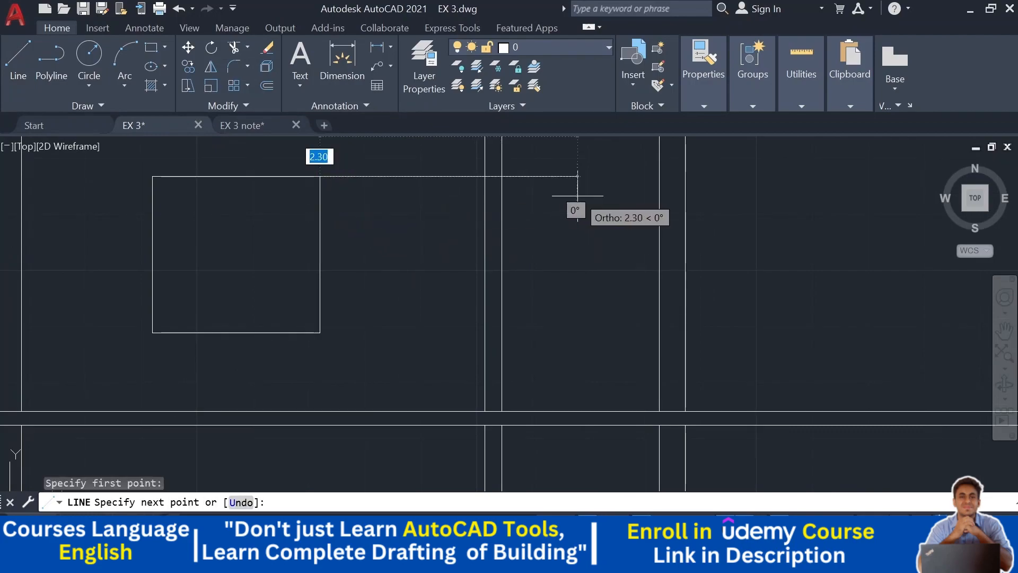
click(577, 199)
key(Escape)
key(Escape)
- Offset the new line 0.15 upward to form the lintel's top edge
middle_drag(579, 196, 596, 247)
text(o)
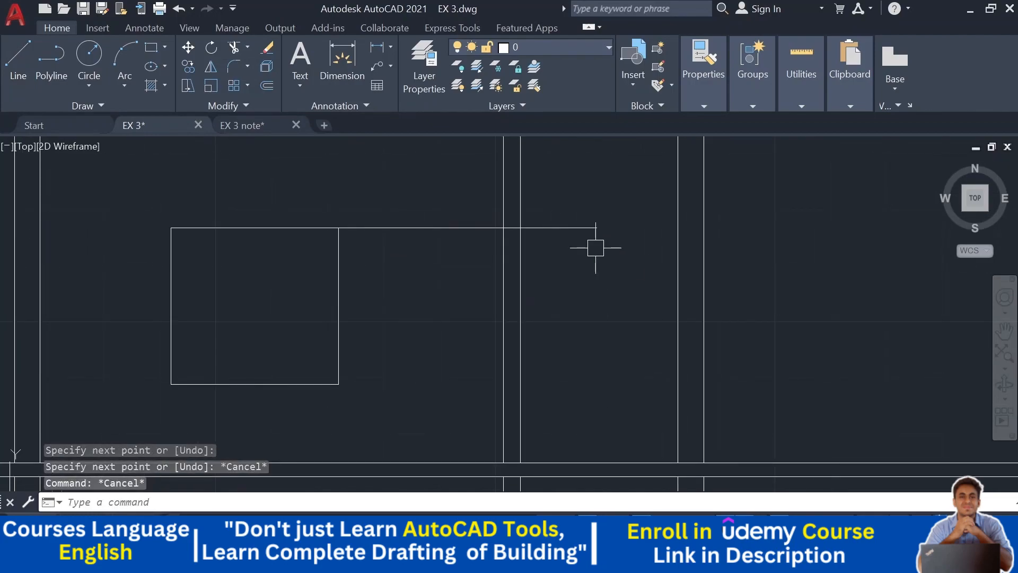
key(Return)
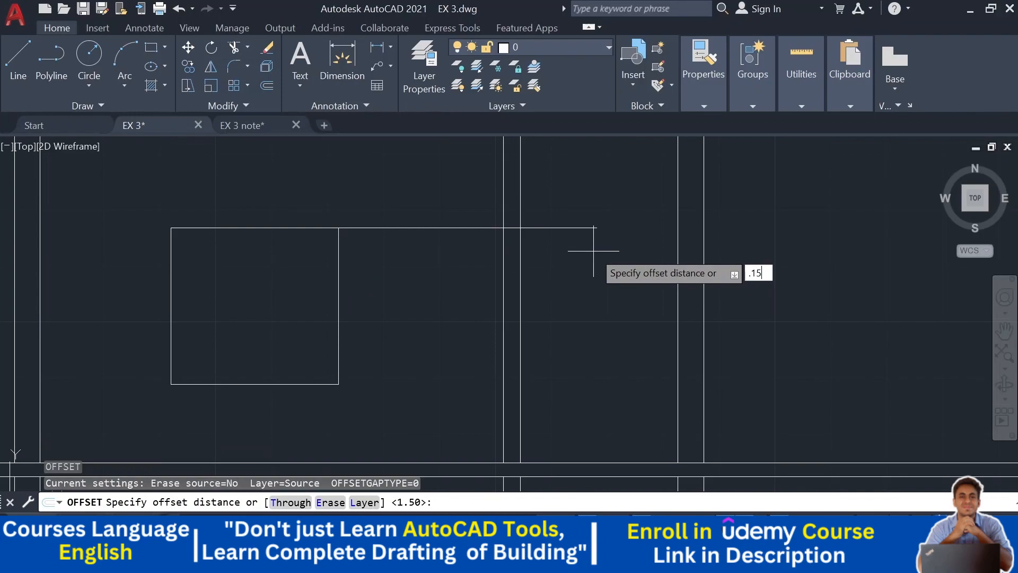
text(.15)
key(Return)
click(568, 226)
click(568, 159)
key(Escape)
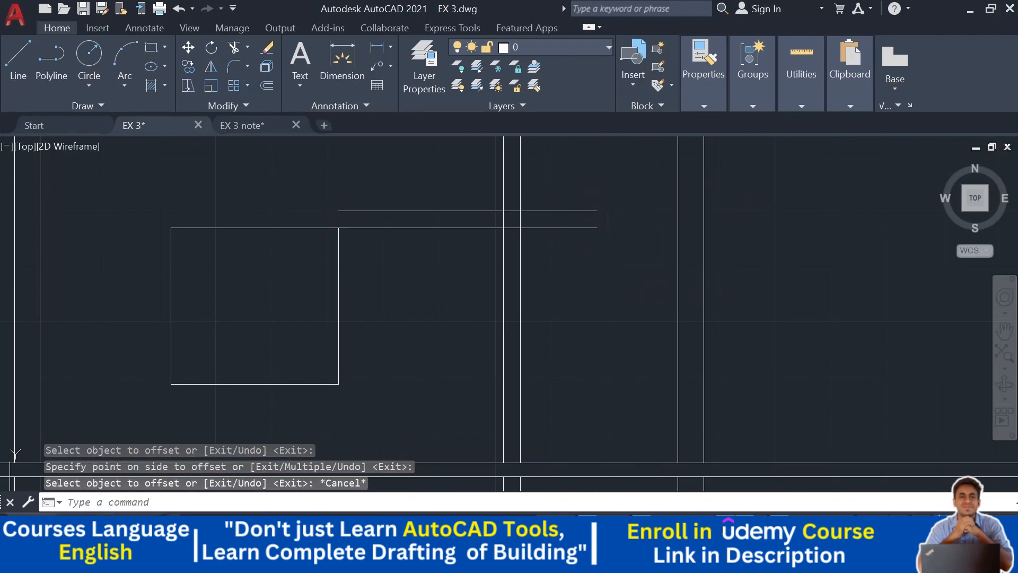
click(21, 61)
scroll(419, 237, up, 2)
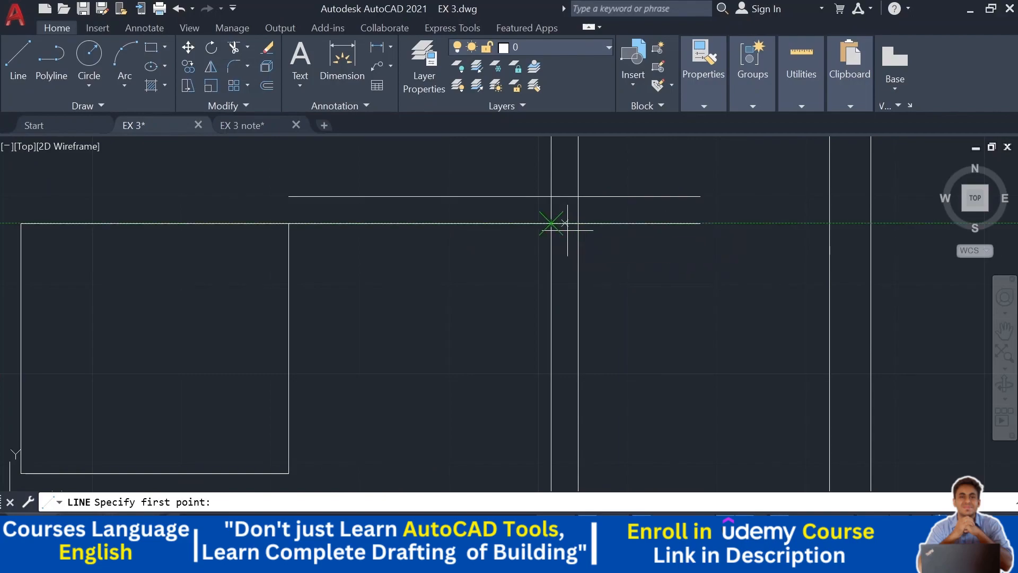
key(Escape)
key(Escape)
- Trim both lintel lines so only their portion inside the column remains
text(t or)
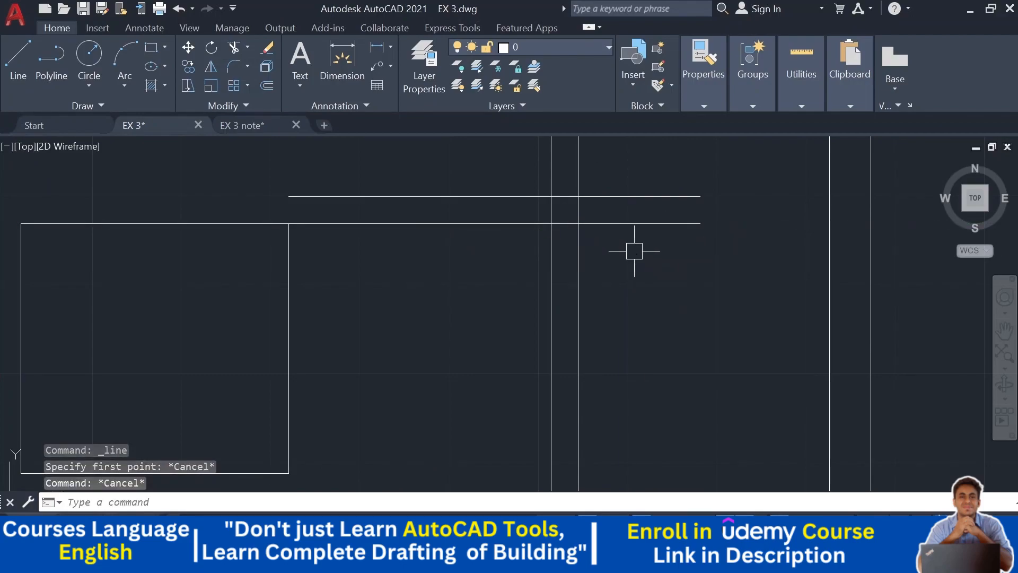
key(Return)
drag(635, 254, 615, 183)
mouse_move(477, 257)
mouse_down()
mouse_move(402, 177)
mouse_move(273, 171)
mouse_up()
key(Escape)
click(32, 74)
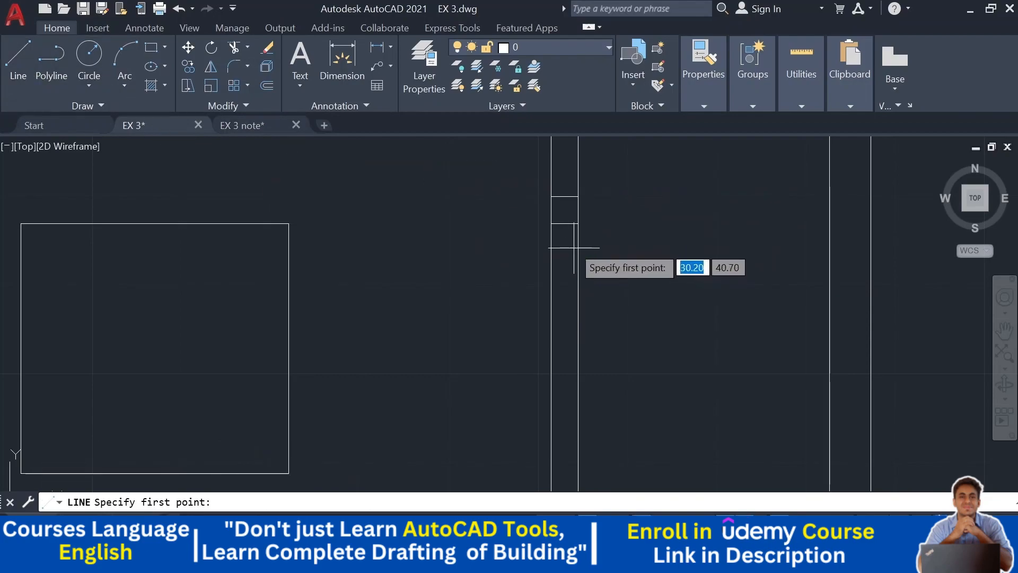
click(564, 224)
scroll(560, 321, up, 2)
scroll(546, 420, down, 3)
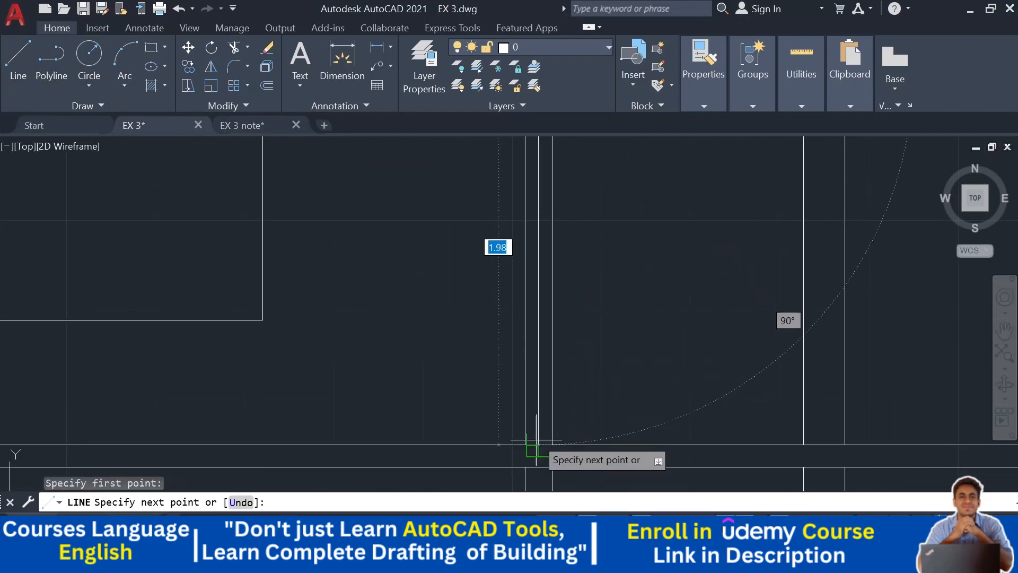
scroll(579, 396, down, 2)
key(Escape)
- Measure the D1 door opening in the first floor plan with a linear dimension
scroll(579, 396, down, 2)
middle_drag(614, 337, 614, 67)
scroll(495, 333, down, 2)
scroll(466, 398, up, 3)
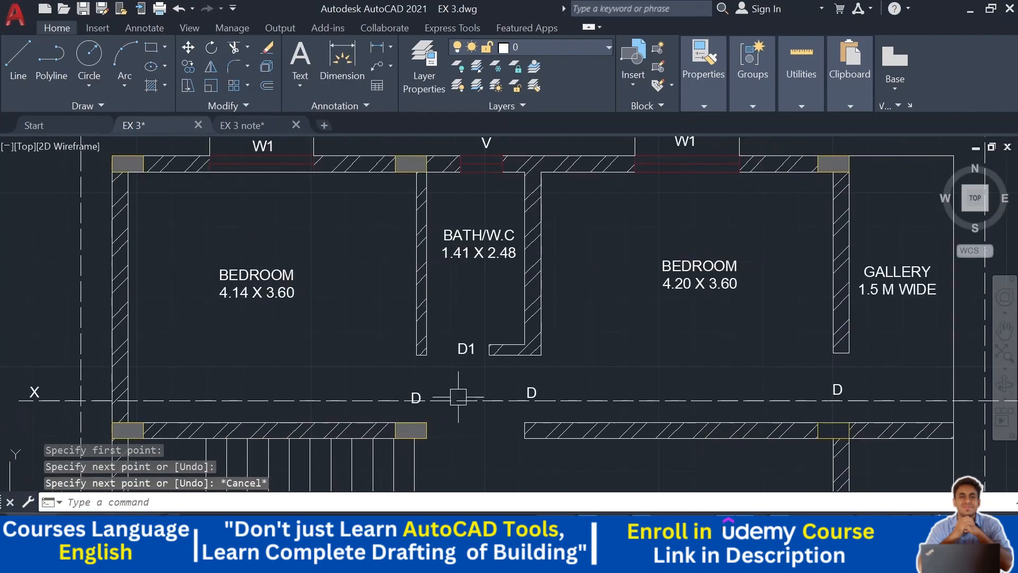
click(377, 47)
scroll(458, 364, up, 5)
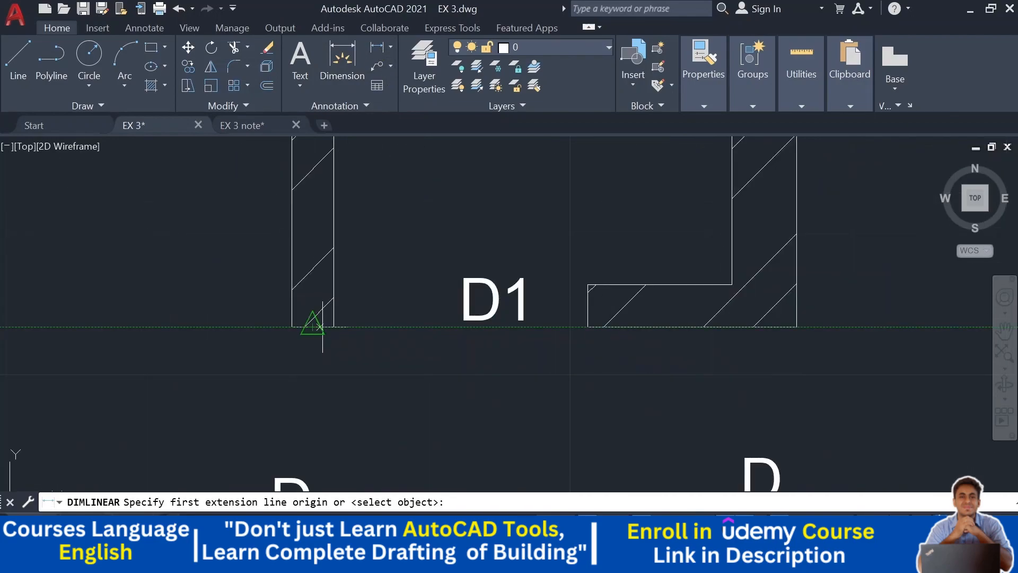
click(333, 327)
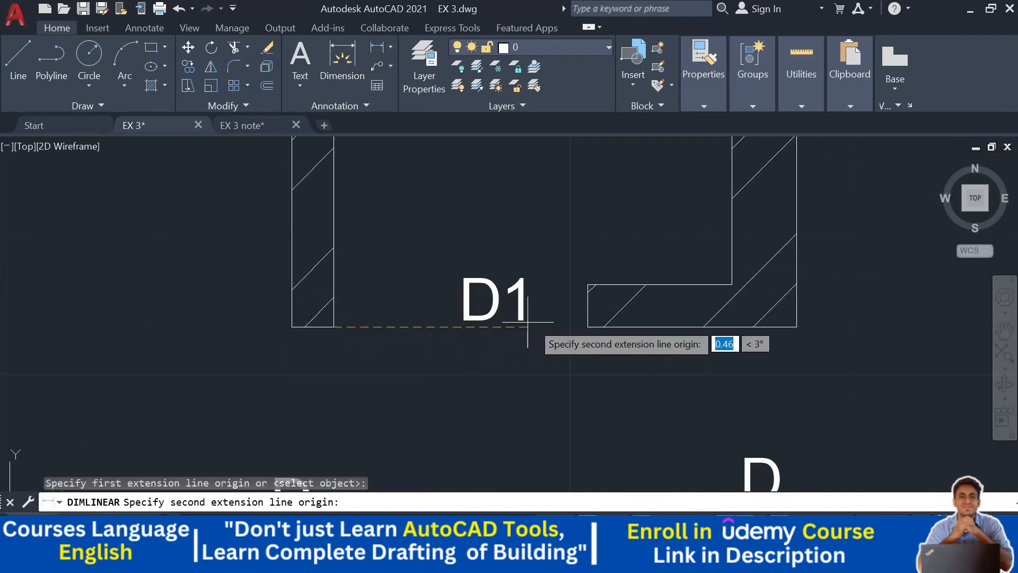
click(587, 327)
scroll(583, 332, down, 5)
key(Escape)
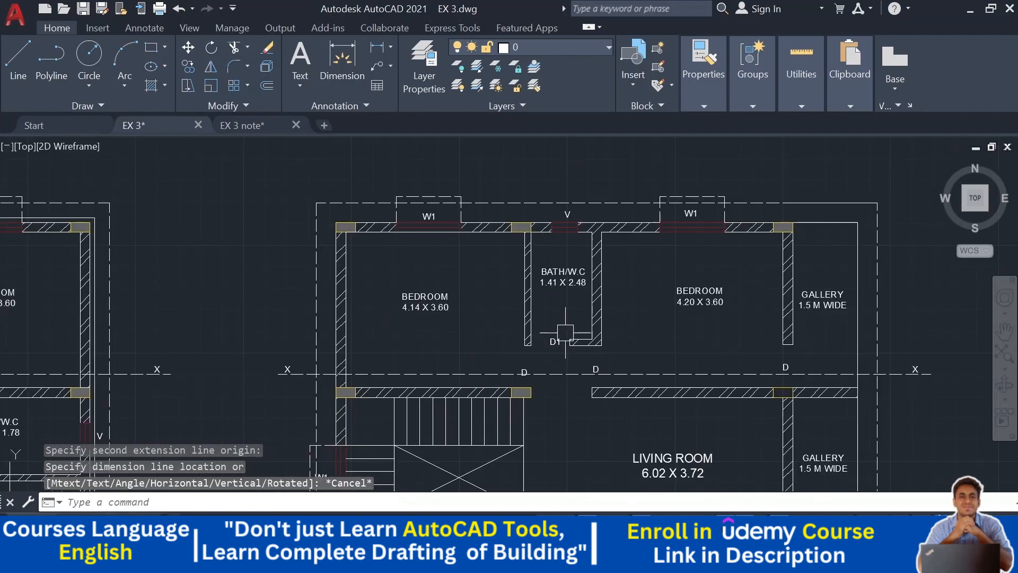
- Draw the D1 door outline beside the column on the section's first floor
middle_drag(603, 206, 568, 449)
scroll(534, 230, up, 5)
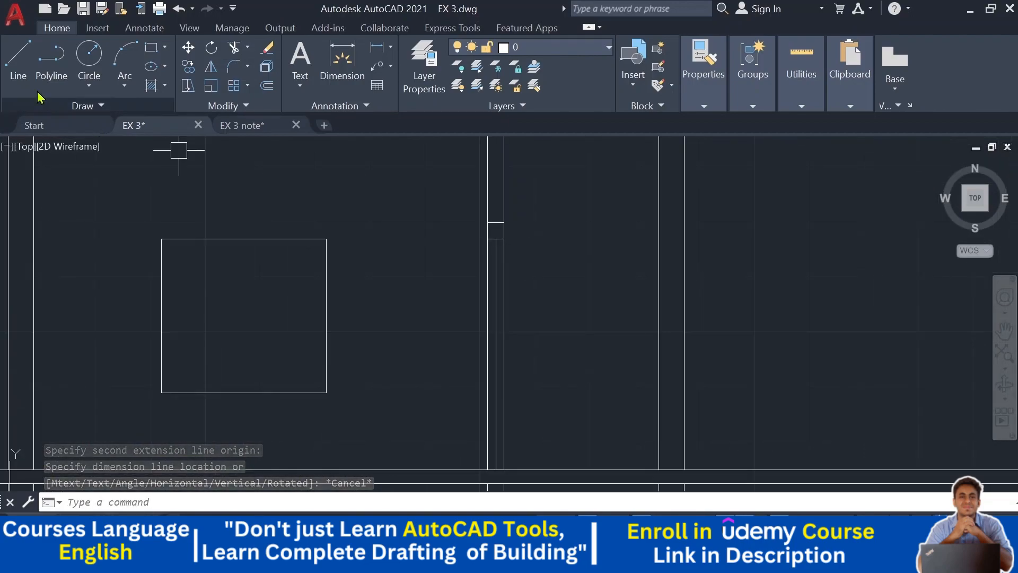
click(21, 61)
scroll(504, 242, up, 2)
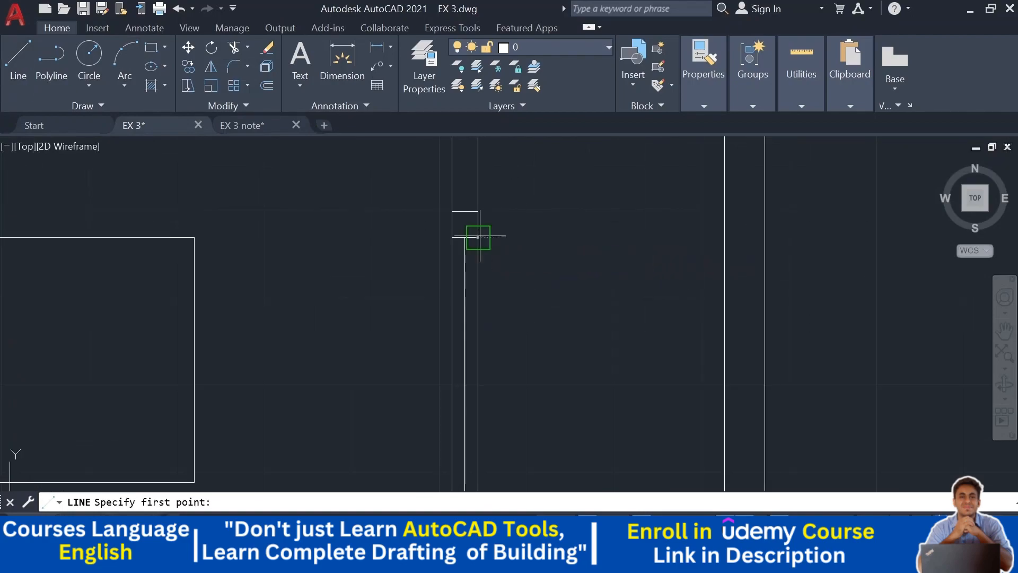
click(478, 237)
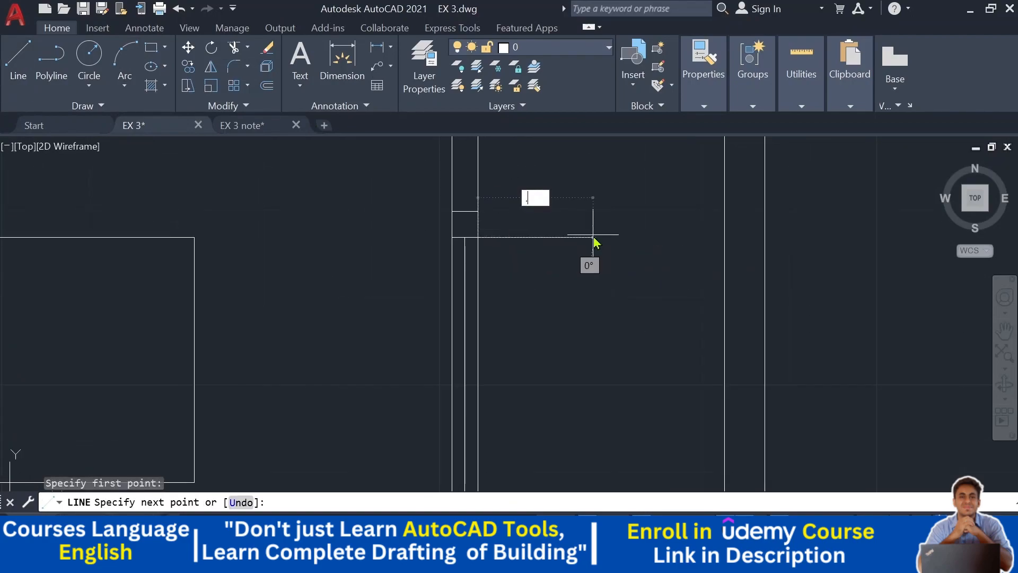
key(Return)
middle_drag(607, 317, 582, 179)
middle_drag(605, 345, 591, 253)
click(591, 376)
key(Escape)
- Examine the first floor plan around the bathroom door and the section's first floor
scroll(658, 330, down, 3)
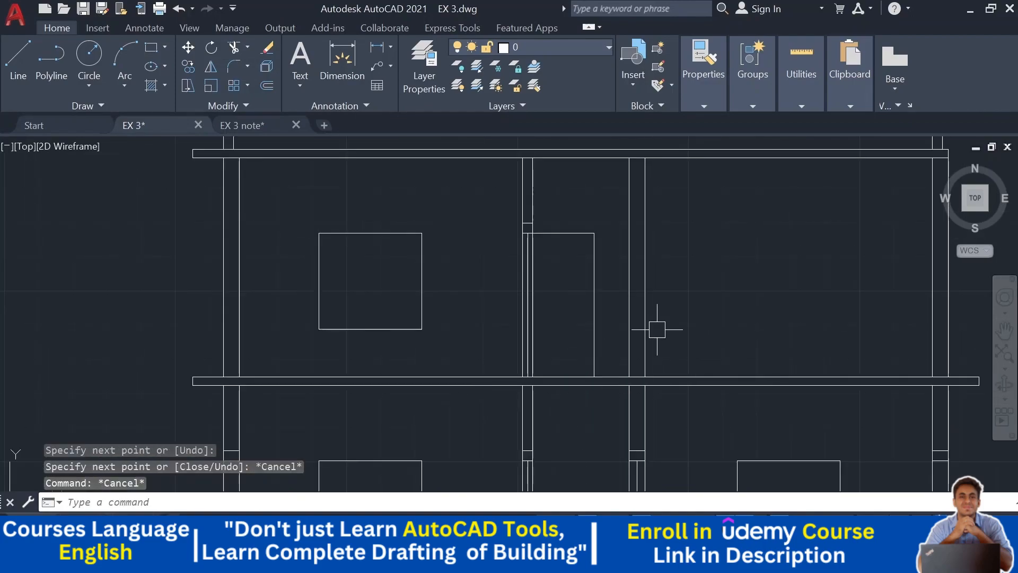
middle_drag(737, 287, 707, 275)
scroll(648, 264, down, 4)
middle_drag(677, 308, 649, 117)
middle_drag(633, 393, 605, 265)
scroll(567, 361, up, 3)
middle_drag(554, 365, 554, 418)
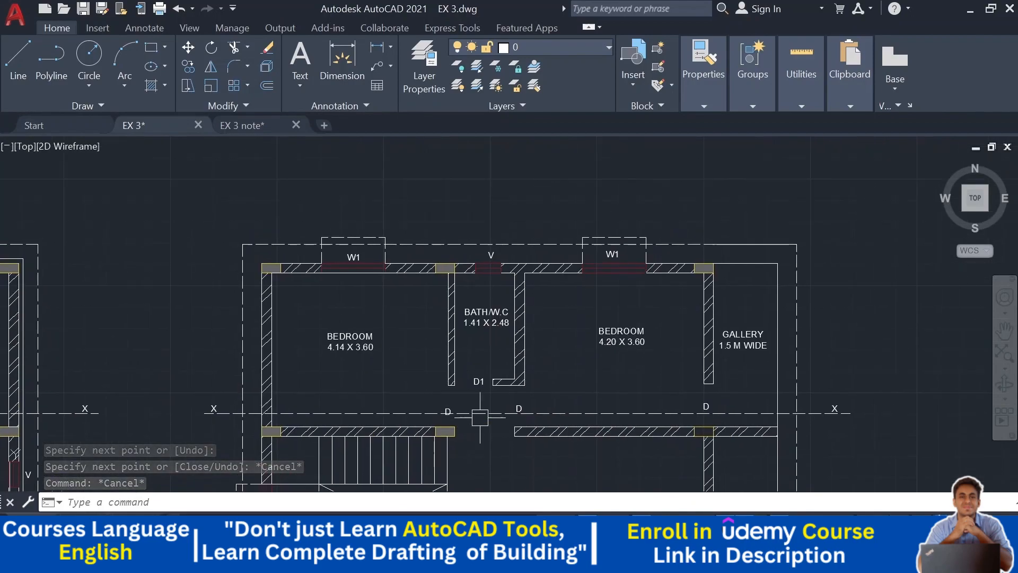
middle_drag(619, 240, 621, 379)
middle_drag(622, 215, 622, 398)
middle_drag(610, 164, 616, 272)
scroll(616, 273, up, 2)
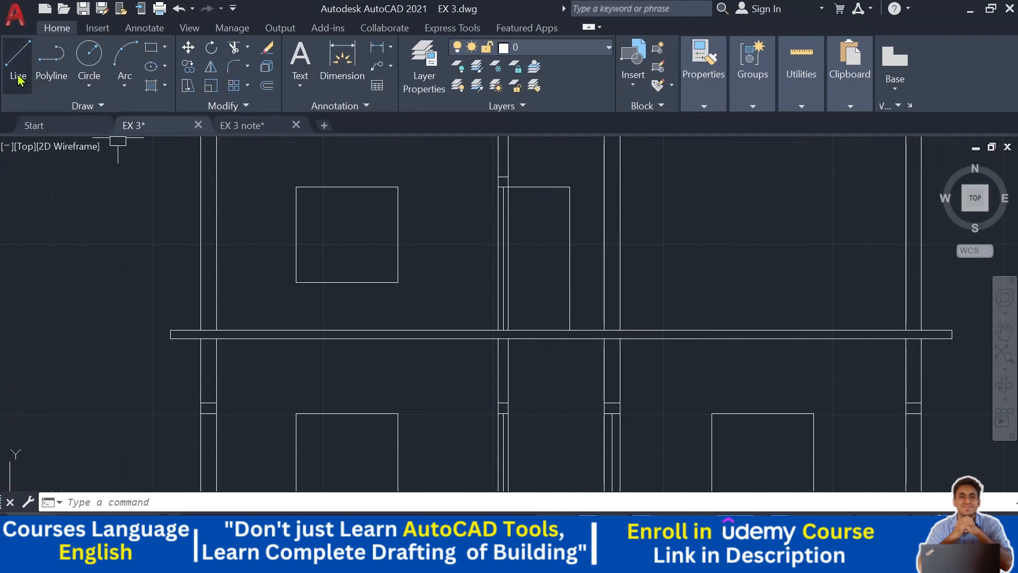
- Draw a horizontal line about 1.70 long from the door's top corner to the right column
click(18, 59)
scroll(660, 161, up, 3)
click(557, 242)
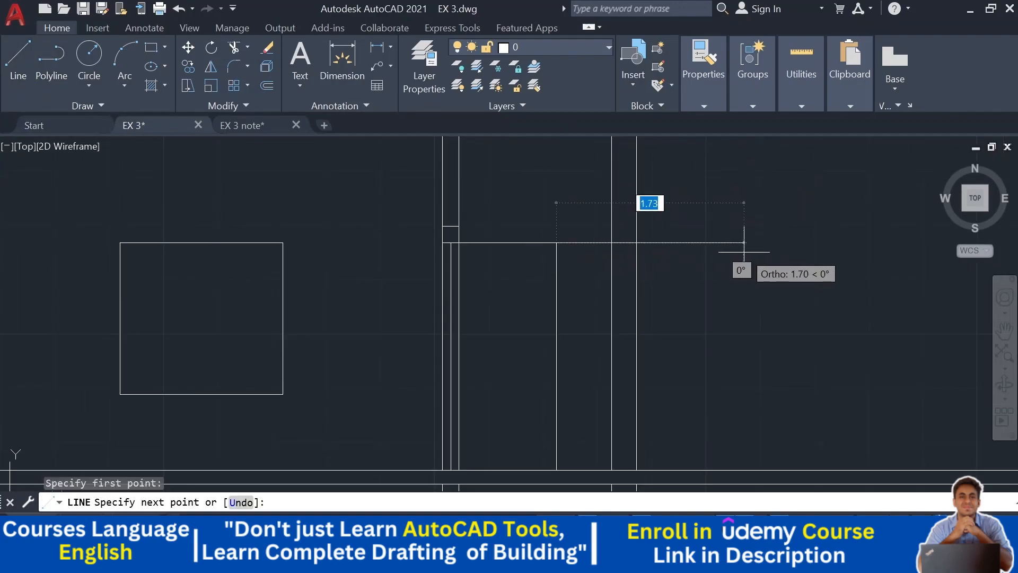
click(742, 242)
key(Escape)
key(Escape)
- Offset the door-top line 0.15 upward for the door lintel
text(o)
key(Return)
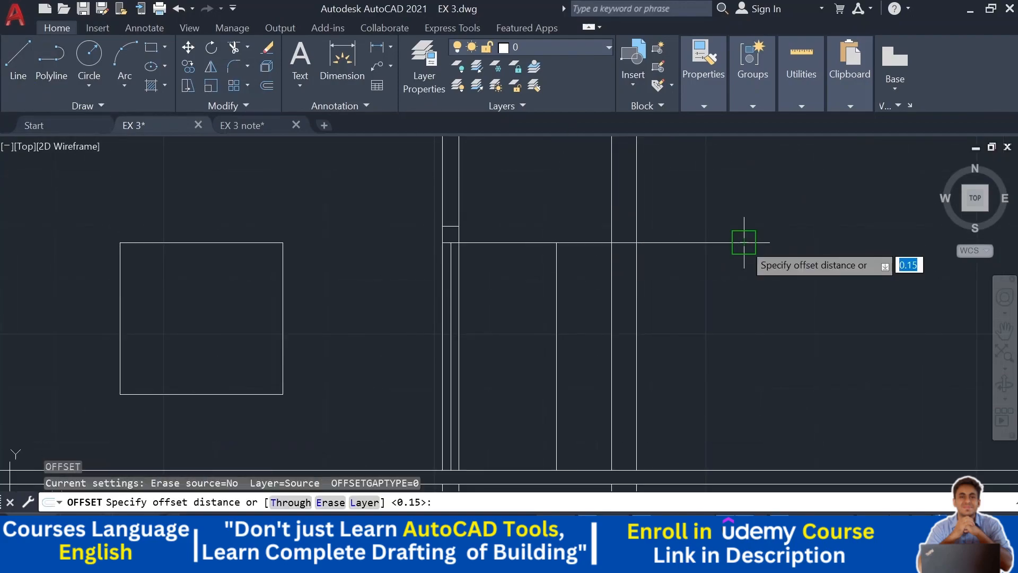
text(.15)
key(Return)
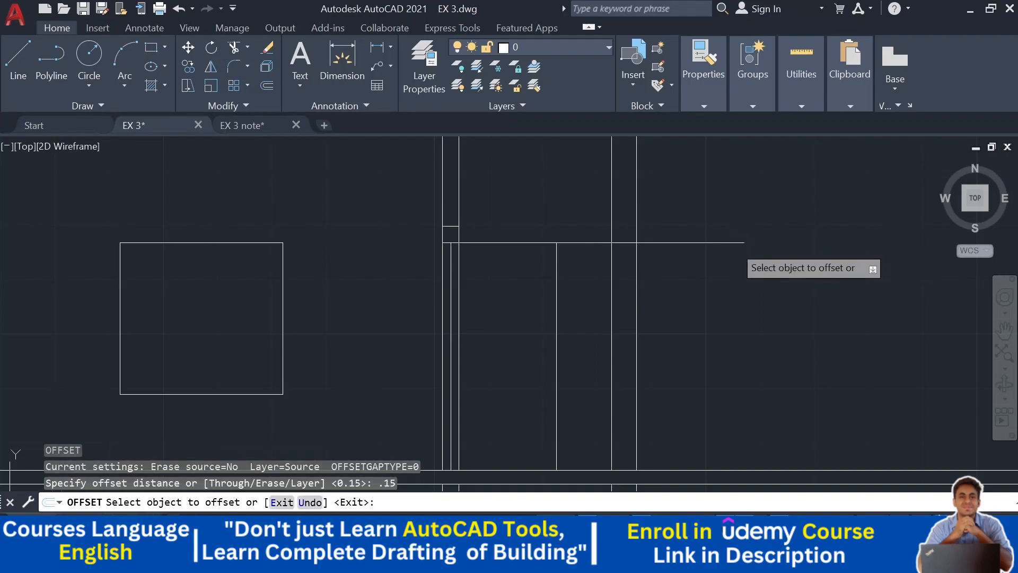
click(732, 242)
click(733, 176)
key(Escape)
key(Escape)
- Trim the two door lintel lines back to within the columns
key(Return)
mouse_move(733, 176)
mouse_down()
mouse_move(728, 170)
mouse_move(689, 280)
mouse_up()
drag(591, 287, 582, 186)
key(Escape)
- Draw a vertical line about 2.10 long inside the column from the lintel down to the floor slab
click(18, 58)
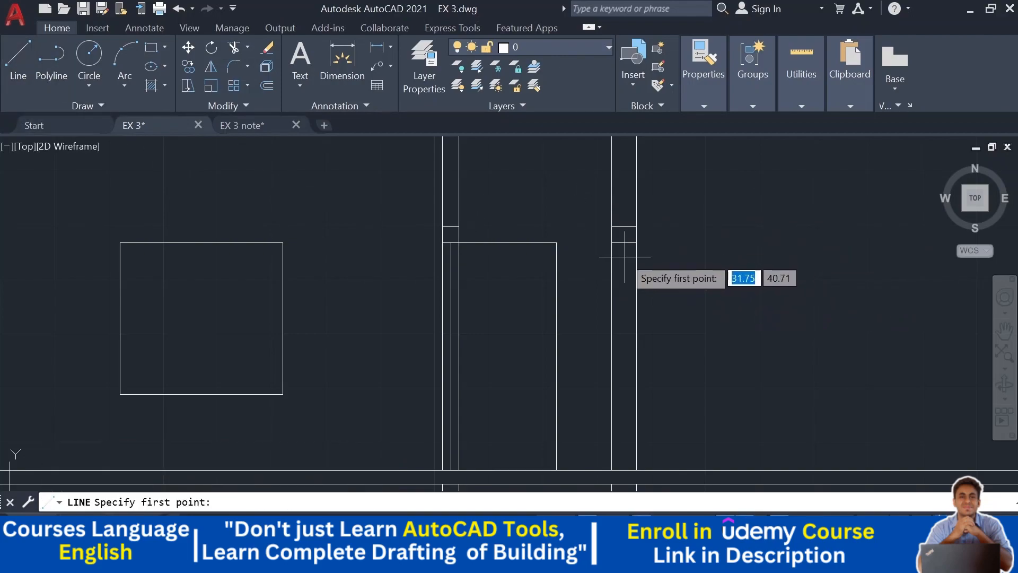
click(624, 243)
middle_drag(615, 378, 620, 285)
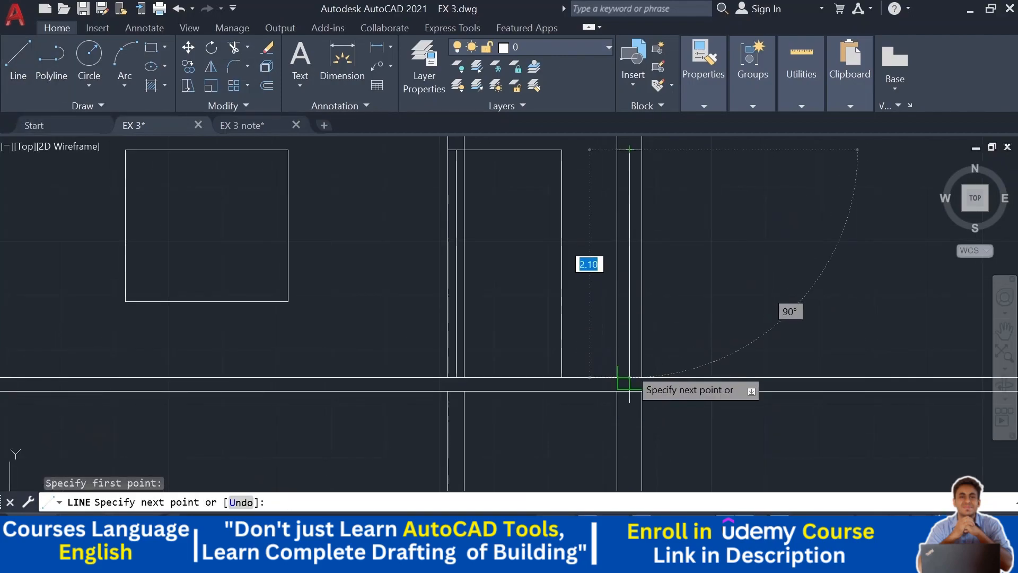
click(630, 377)
key(Escape)
key(Escape)
- Copy the ground floor's right window in the section up to the first floor
scroll(743, 340, down, 6)
middle_drag(757, 352, 594, 137)
middle_drag(600, 346, 596, 185)
scroll(487, 360, up, 3)
middle_drag(643, 343, 631, 374)
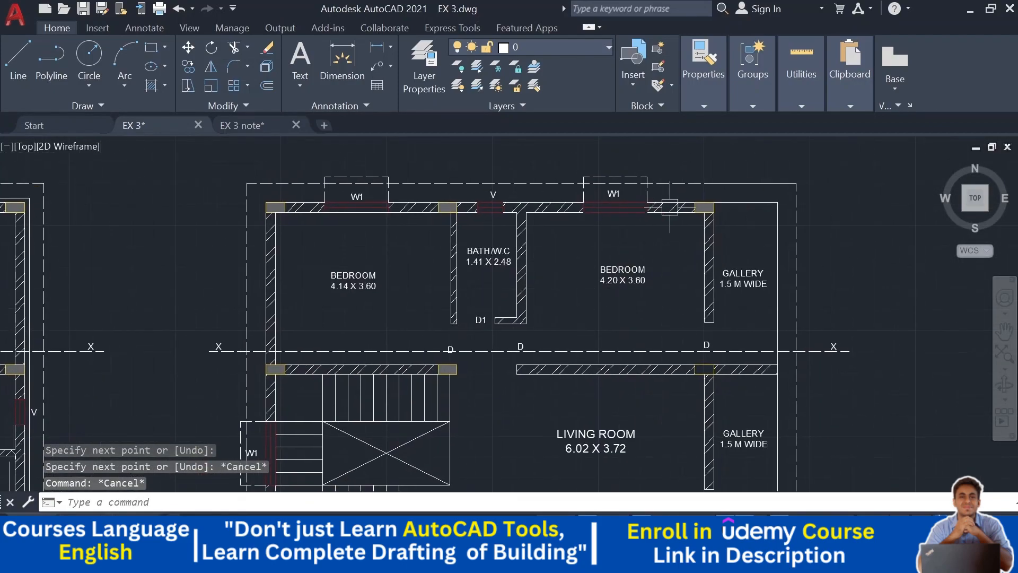
middle_drag(644, 206, 646, 504)
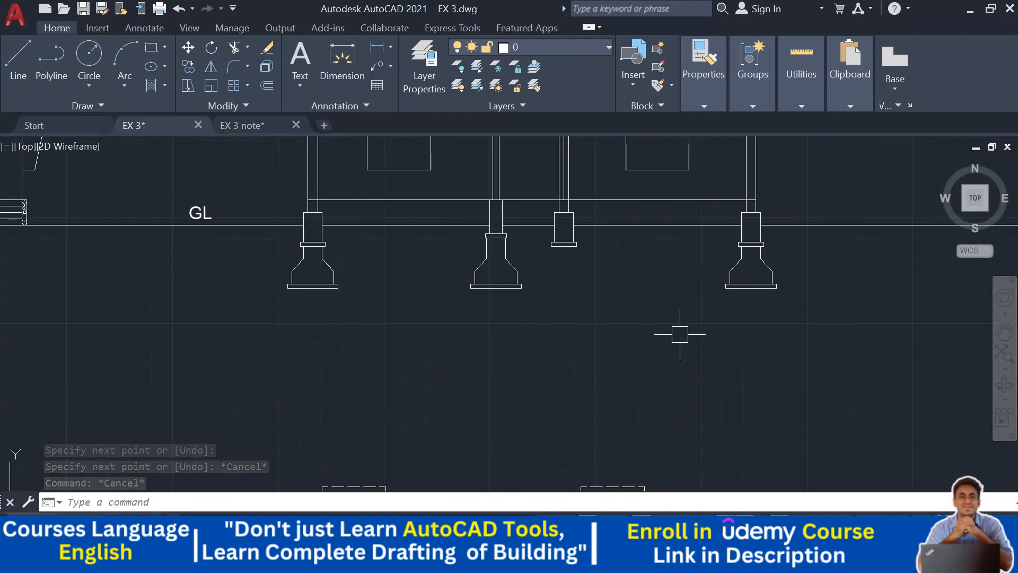
middle_drag(668, 149, 663, 293)
click(654, 254)
click(703, 236)
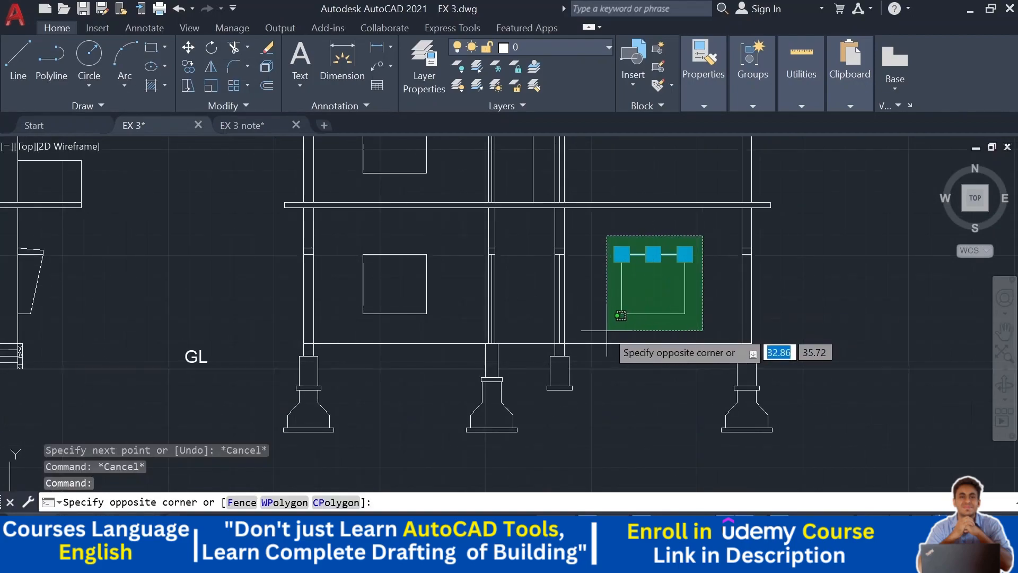
click(609, 330)
click(189, 67)
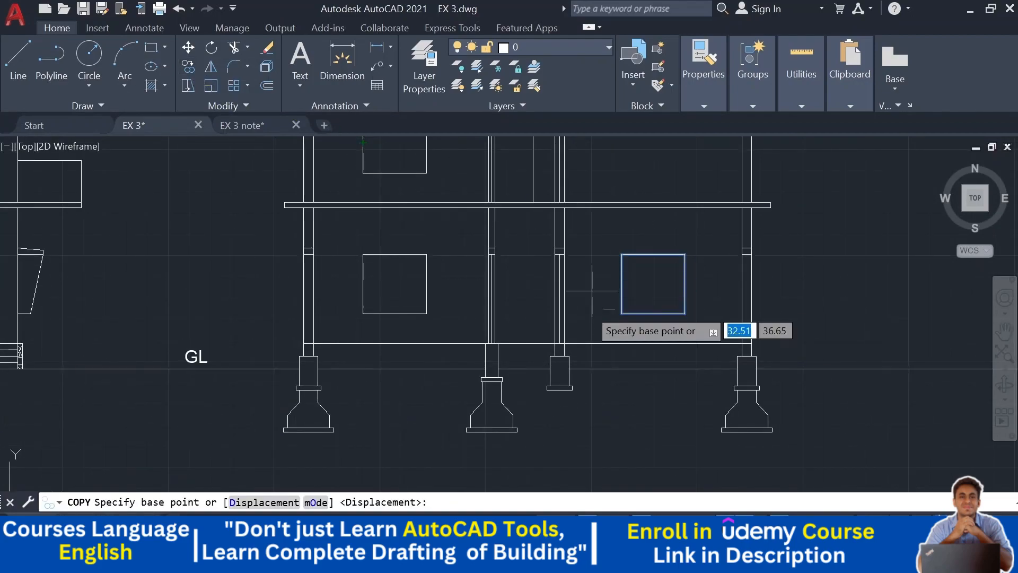
scroll(551, 340, up, 5)
click(592, 361)
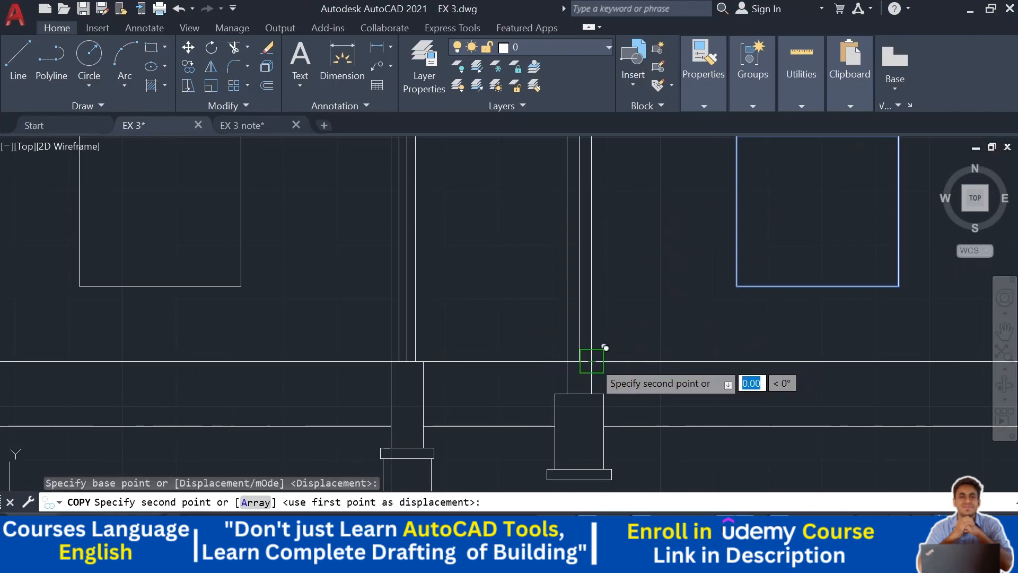
scroll(614, 200, down, 4)
scroll(591, 295, up, 4)
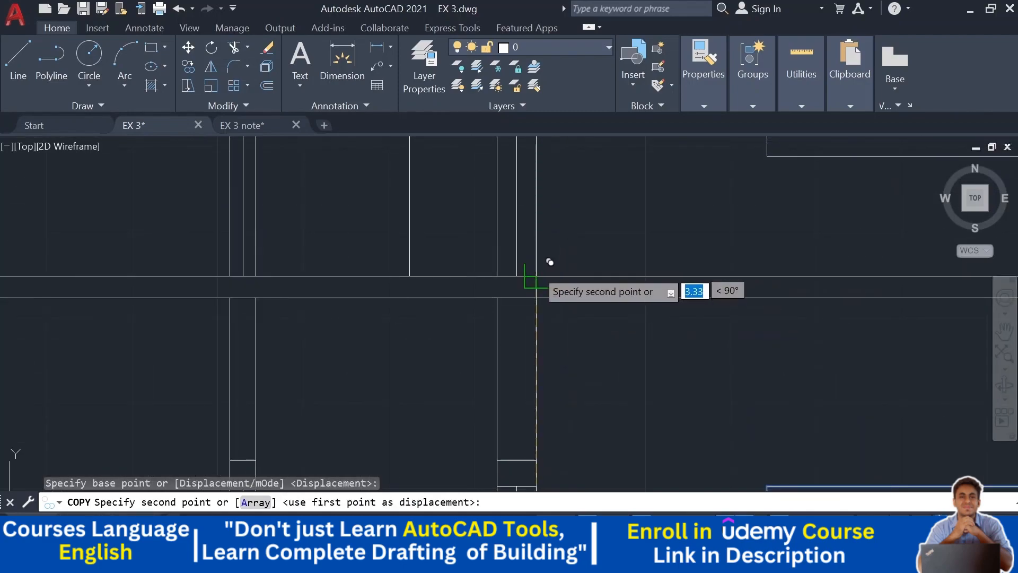
click(537, 275)
key(Escape)
scroll(542, 276, down, 4)
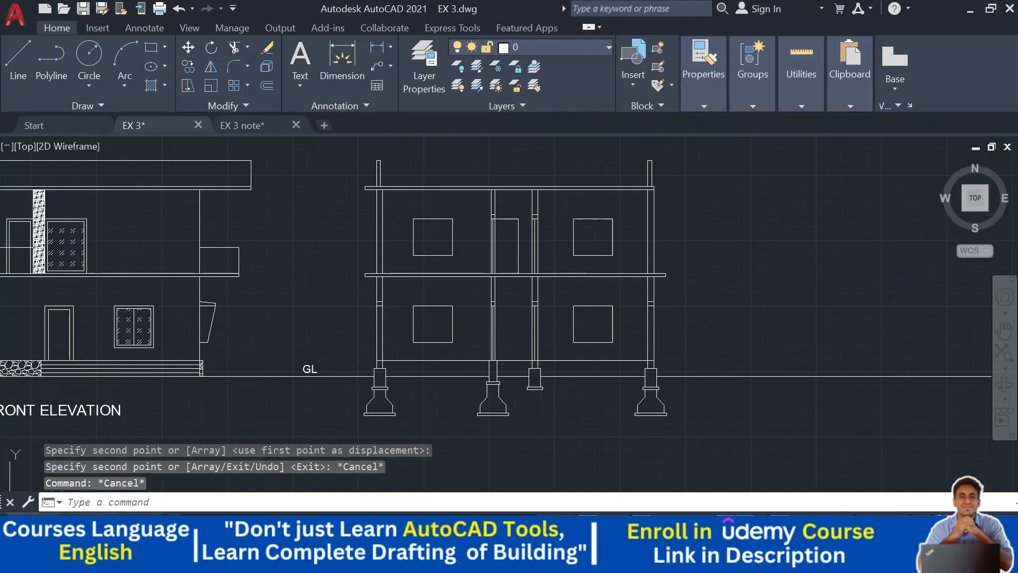
- Measure the gallery's width in the first-floor plan with a linear dimension, then cancel it
middle_drag(755, 244, 737, 171)
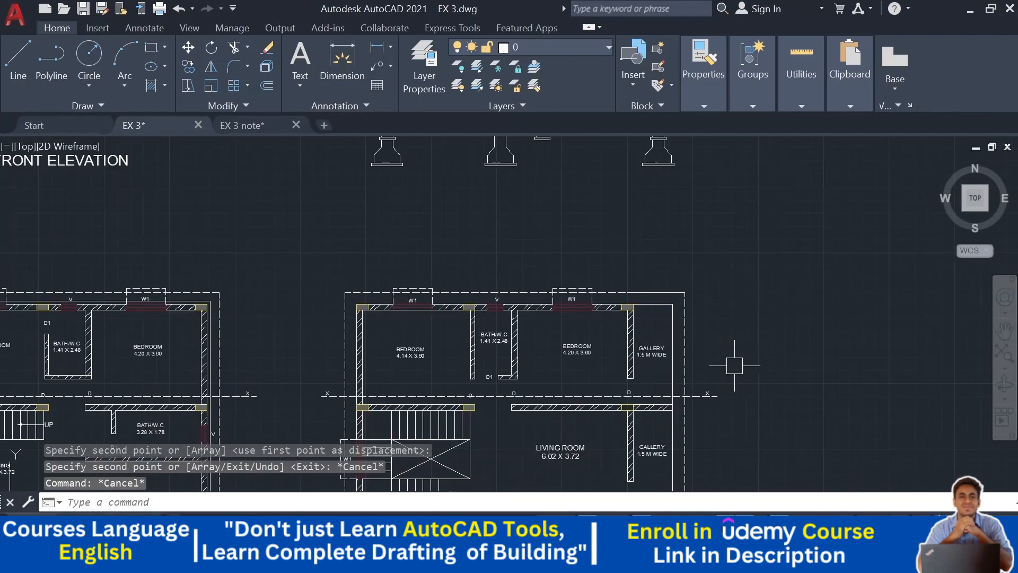
middle_drag(727, 391, 722, 404)
middle_drag(704, 348, 699, 361)
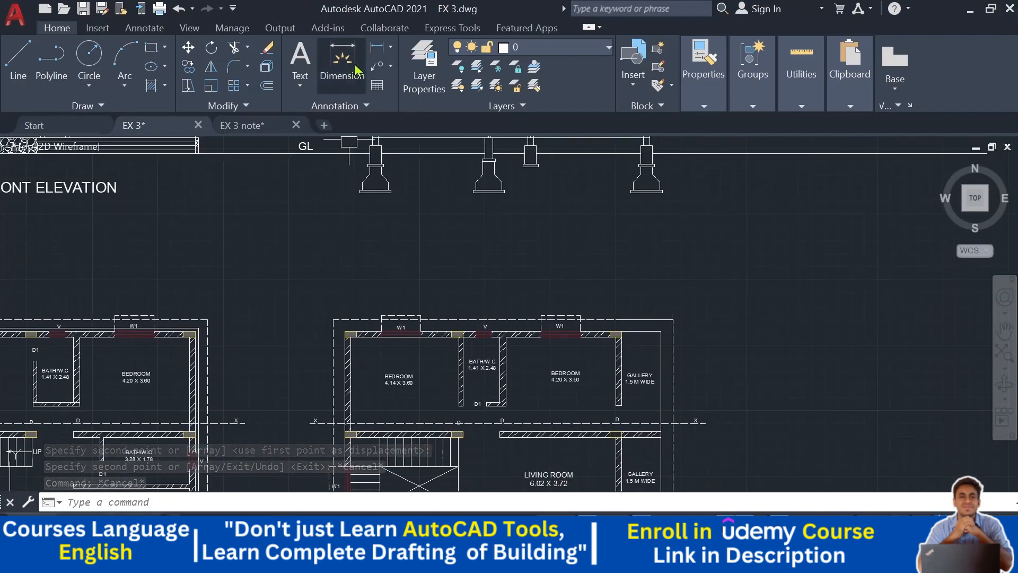
click(377, 49)
scroll(652, 416, up, 4)
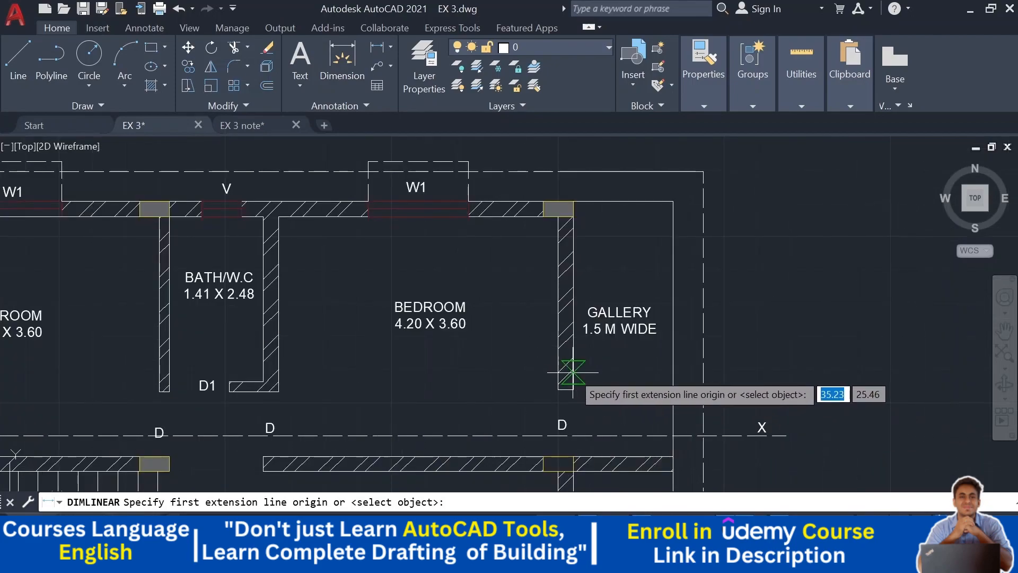
scroll(573, 372, up, 2)
click(573, 372)
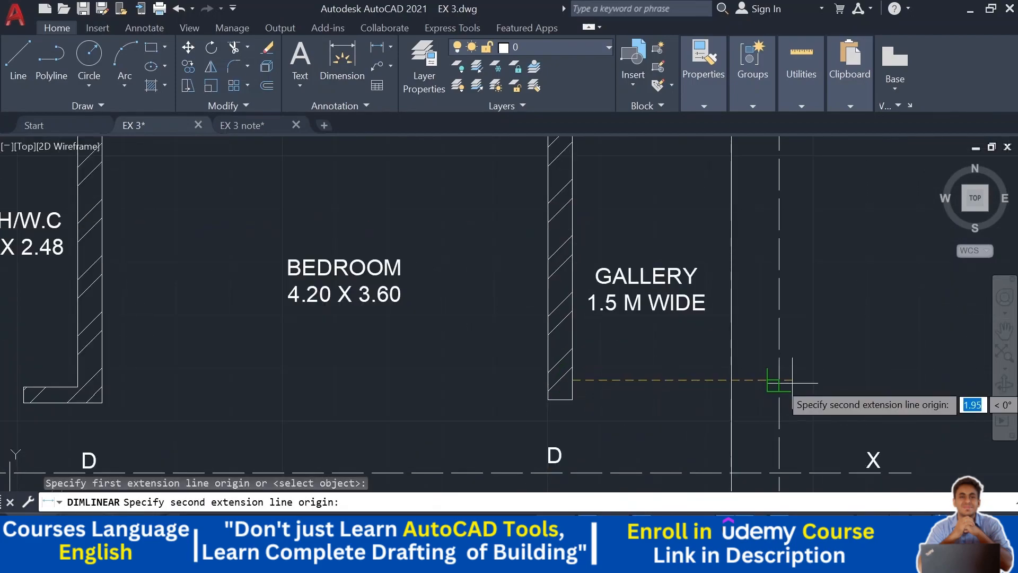
click(731, 391)
key(Escape)
- Offset the right column's outer line 1.5 to the right in the section to mark the gallery edge
scroll(666, 369, down, 2)
middle_drag(632, 211, 624, 443)
middle_drag(707, 238, 696, 421)
middle_drag(737, 277, 693, 438)
scroll(663, 348, up, 2)
scroll(578, 276, up, 2)
middle_drag(578, 275, 607, 352)
text(o)
key(Return)
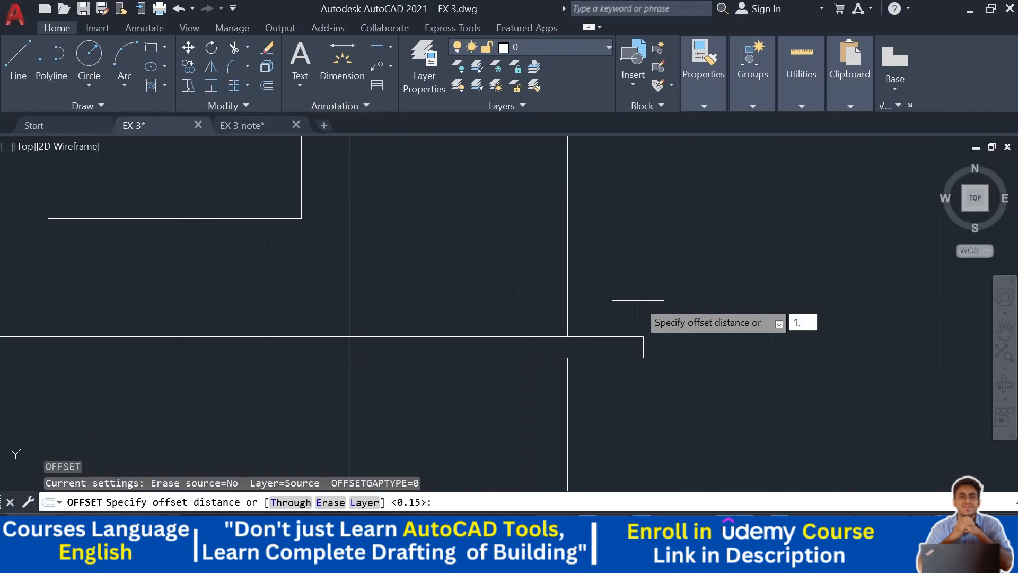
key(Return)
scroll(636, 297, down, 3)
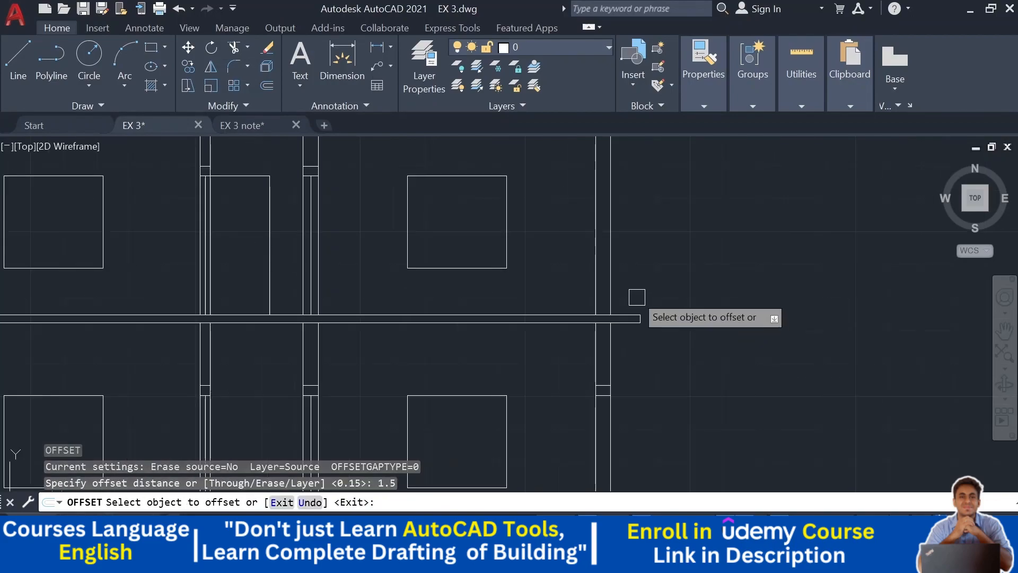
click(611, 243)
click(845, 242)
key(Escape)
- Extend the first-floor slab's top line out to the new gallery edge line
scroll(866, 243, down, 2)
scroll(707, 300, up, 4)
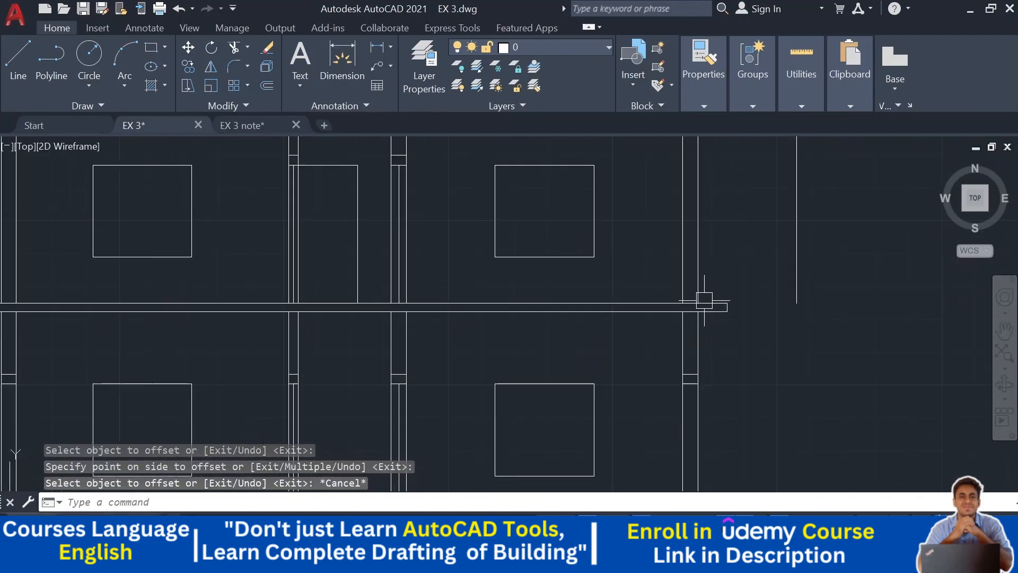
scroll(739, 311, down, 2)
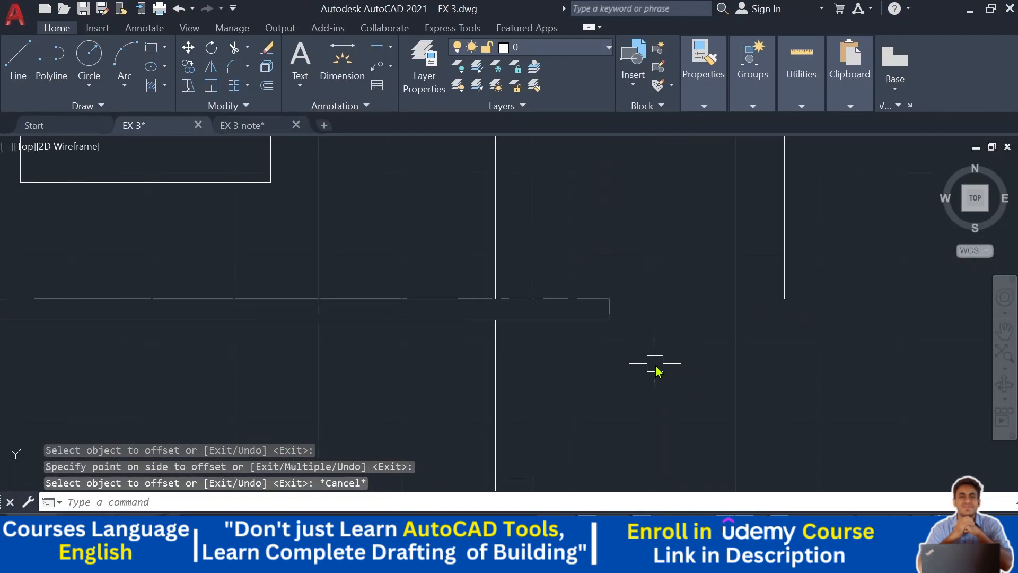
text(ex)
key(Return)
click(599, 299)
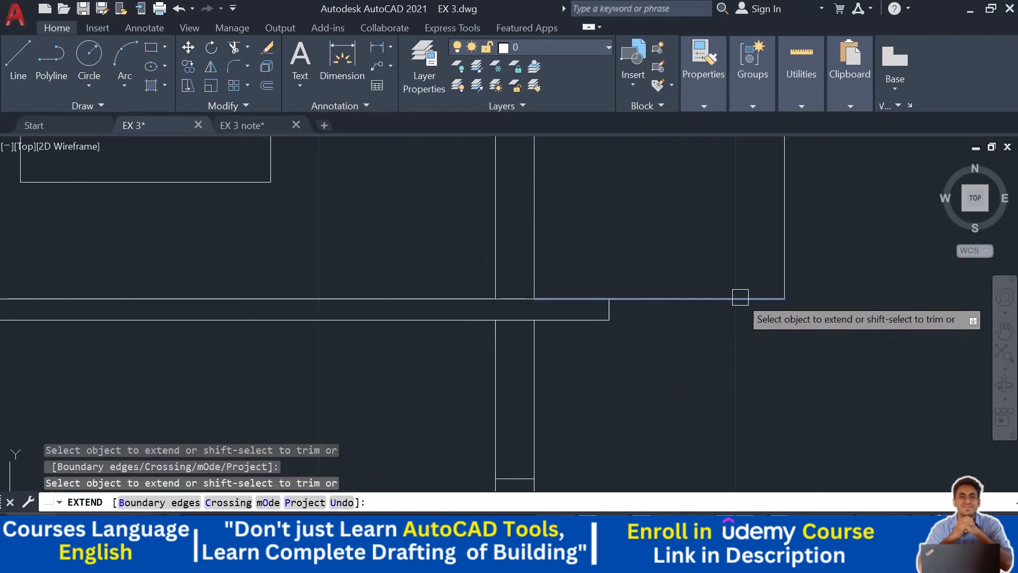
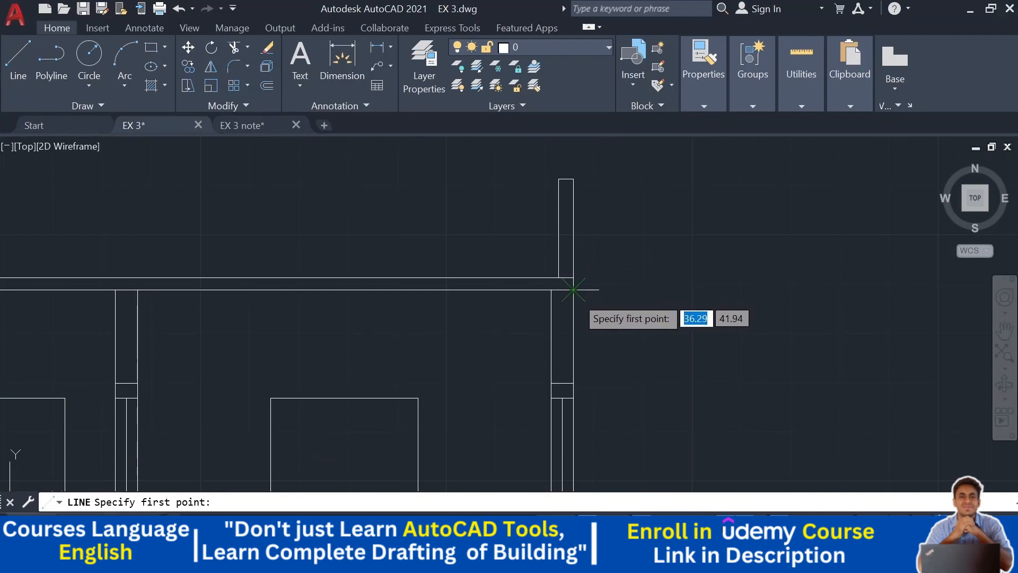
- Draw the gallery projection outline off the first-floor slab corner with line segments of 1.5, 0.45 and 0.125
text(1.5)
key(Return)
text(.47)
key(Return)
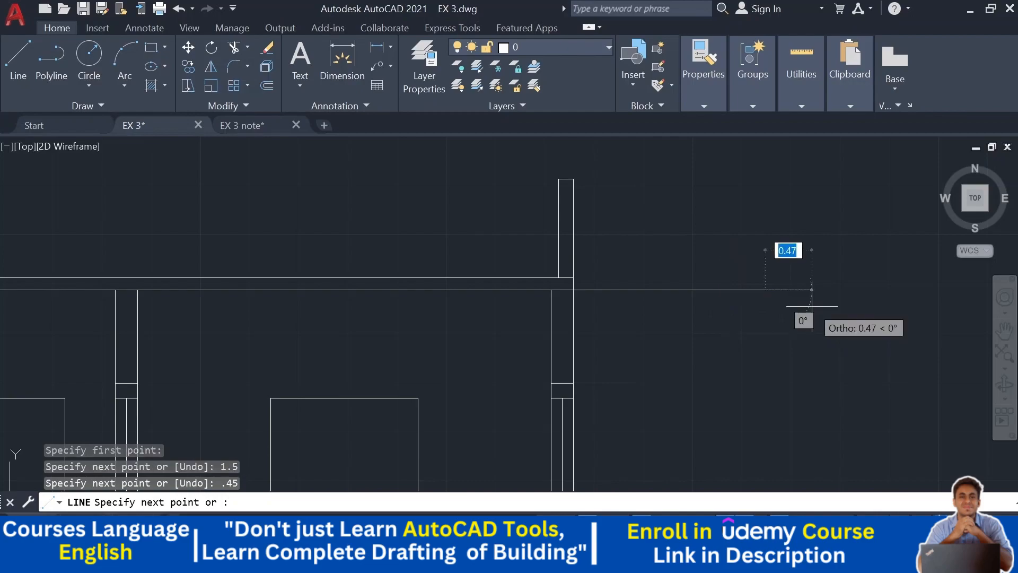
text(.)
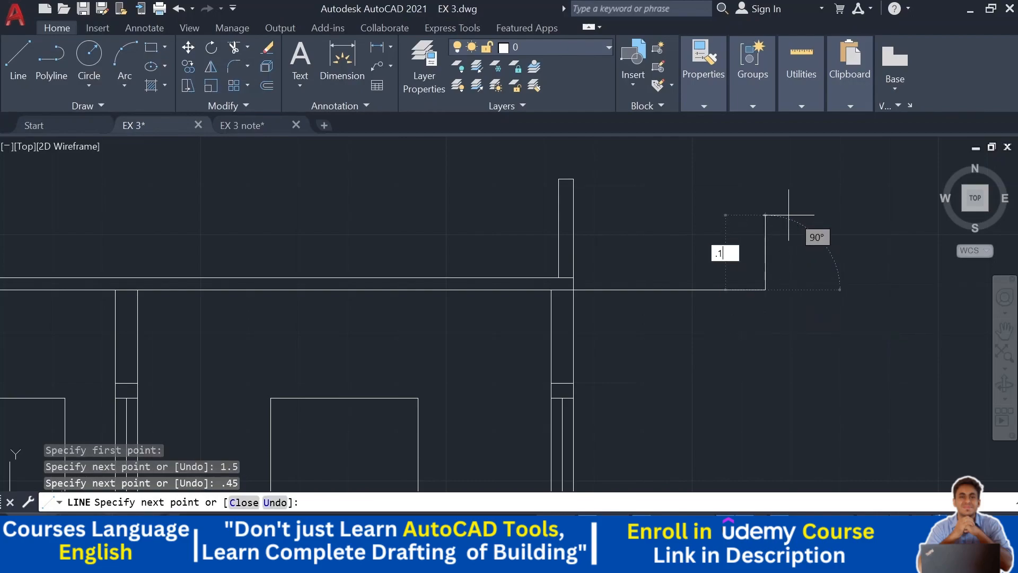
text(125)
key(Return)
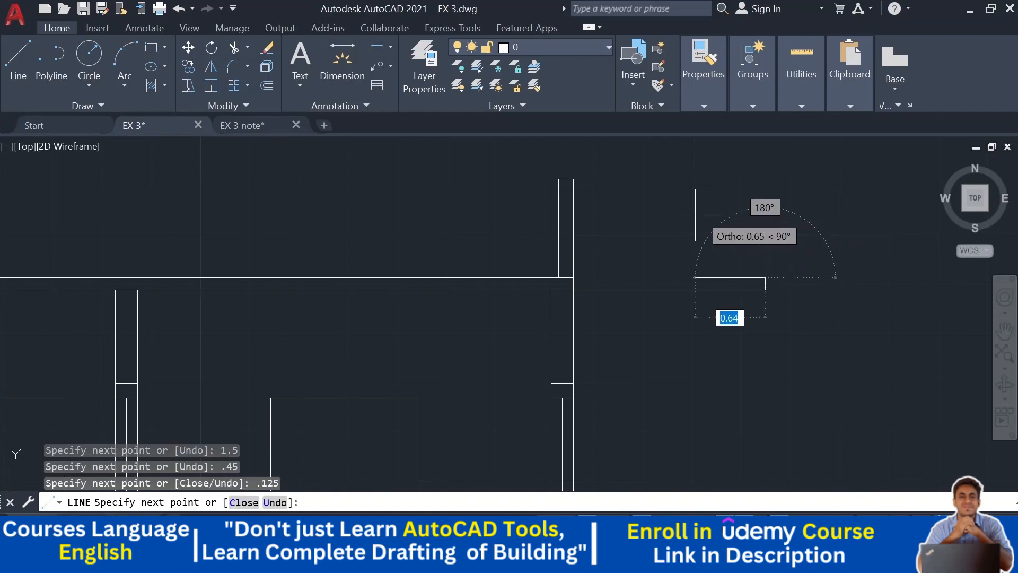
scroll(583, 292, up, 3)
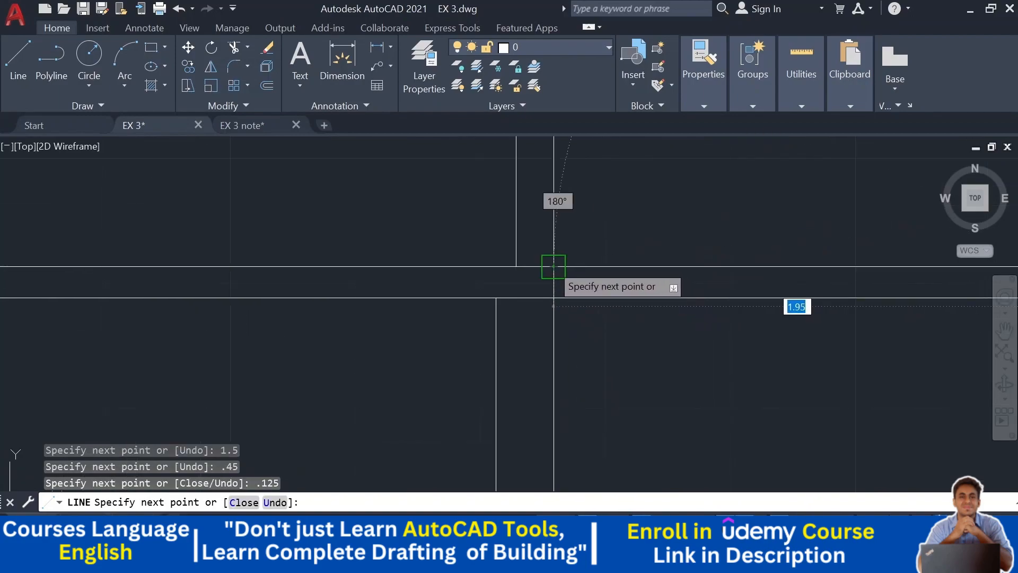
key(Escape)
scroll(554, 266, down, 3)
middle_drag(718, 280, 732, 266)
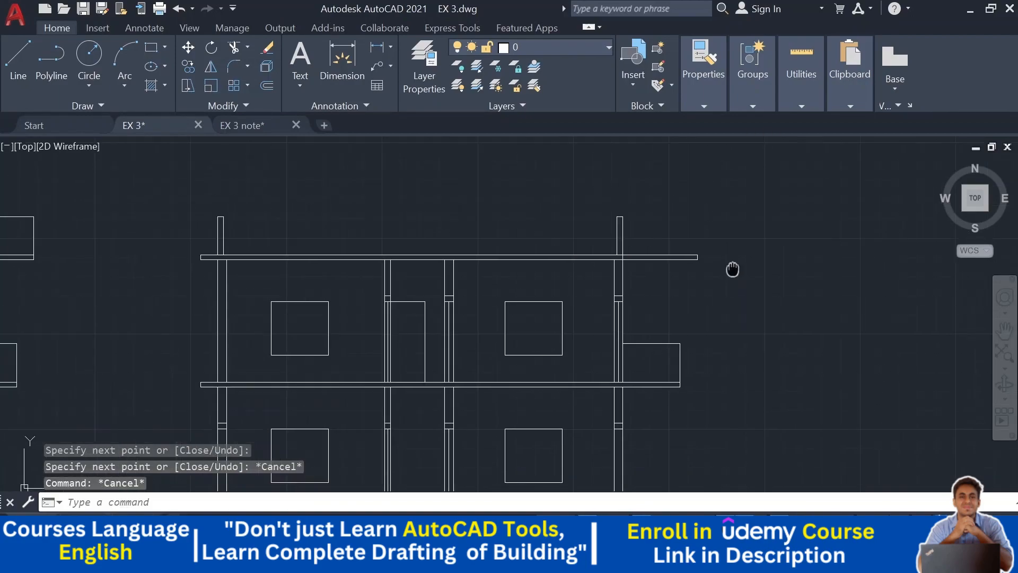
text(tr)
key(Return)
scroll(627, 242, up, 5)
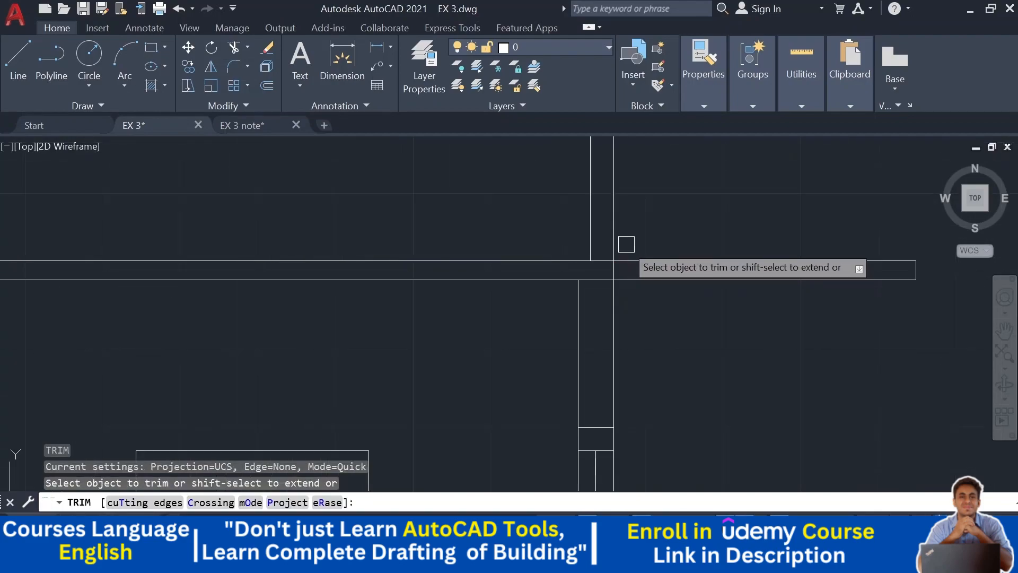
scroll(619, 276, down, 5)
key(Escape)
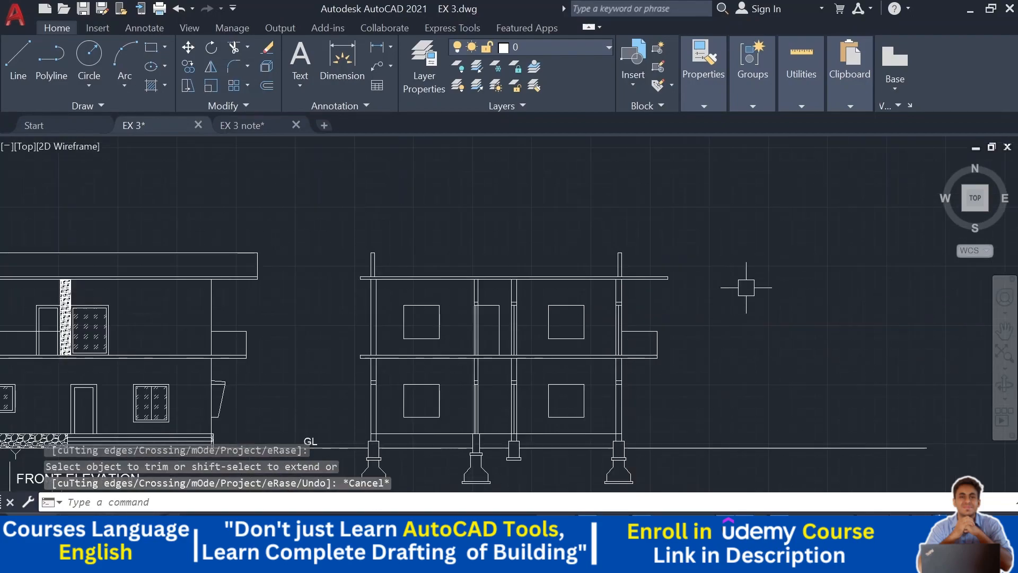
- Draw a horizontal line from the first-floor left window's top corner leftward to the column
middle_drag(732, 291, 769, 230)
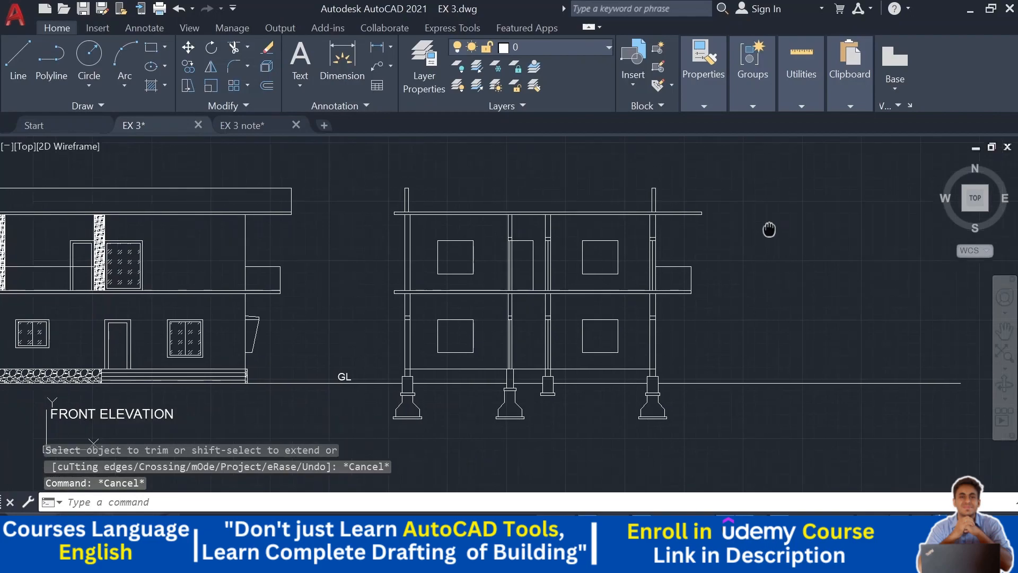
scroll(719, 267, up, 2)
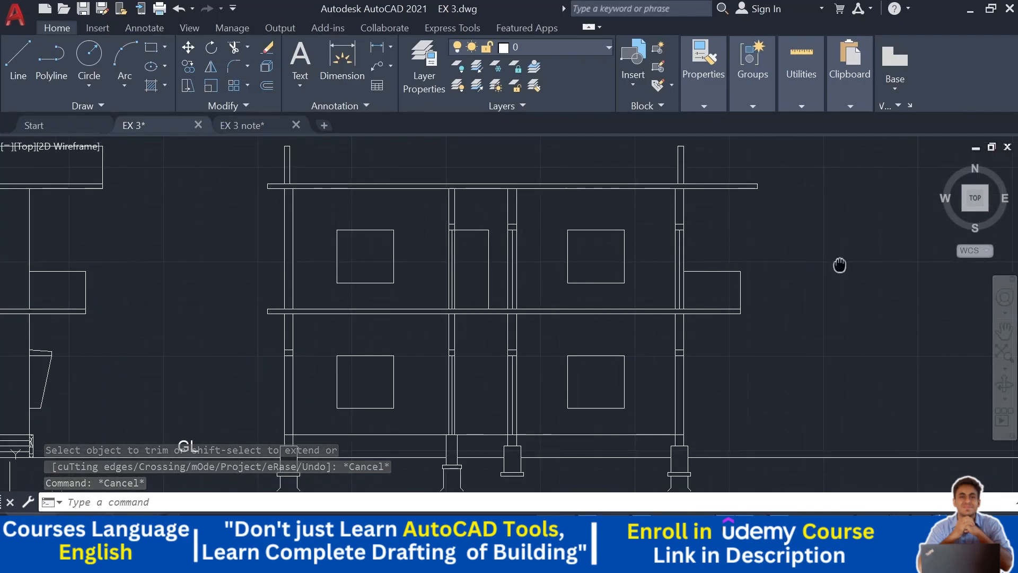
click(19, 64)
scroll(276, 220, up, 4)
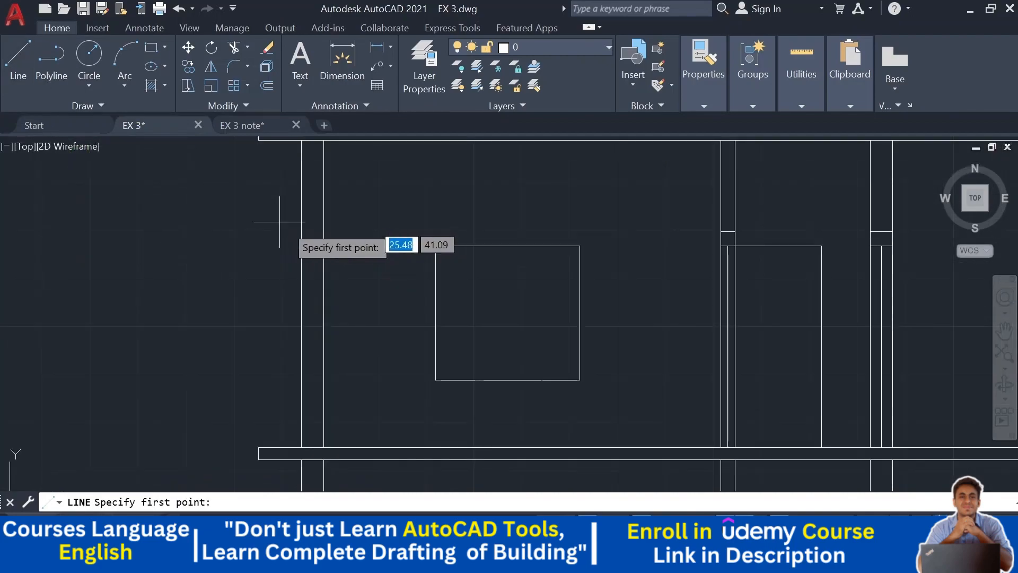
click(435, 246)
click(240, 240)
key(Escape)
key(Escape)
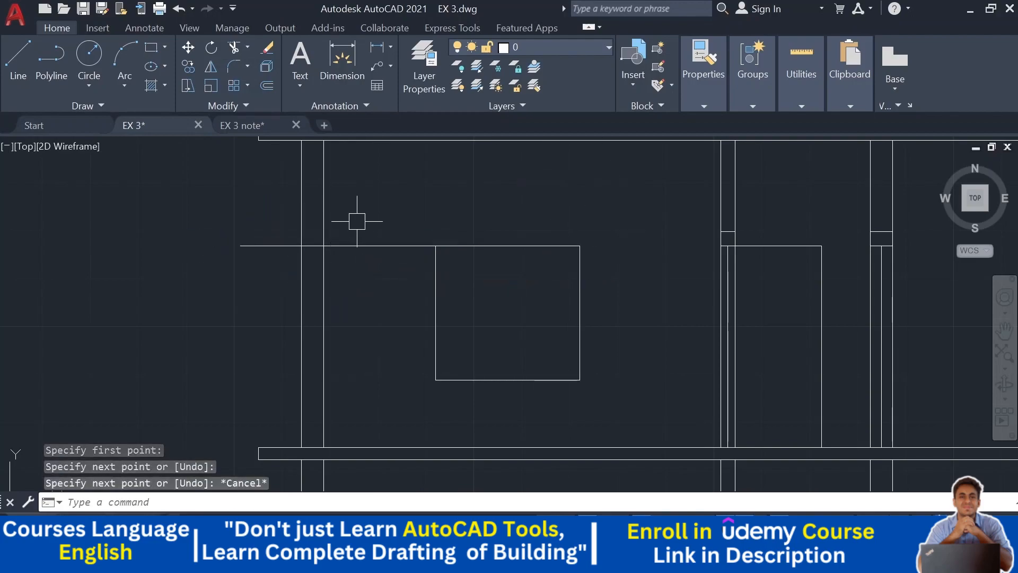
- Offset the new line 0.15 upward to form the window lintel
text(o)
key(Return)
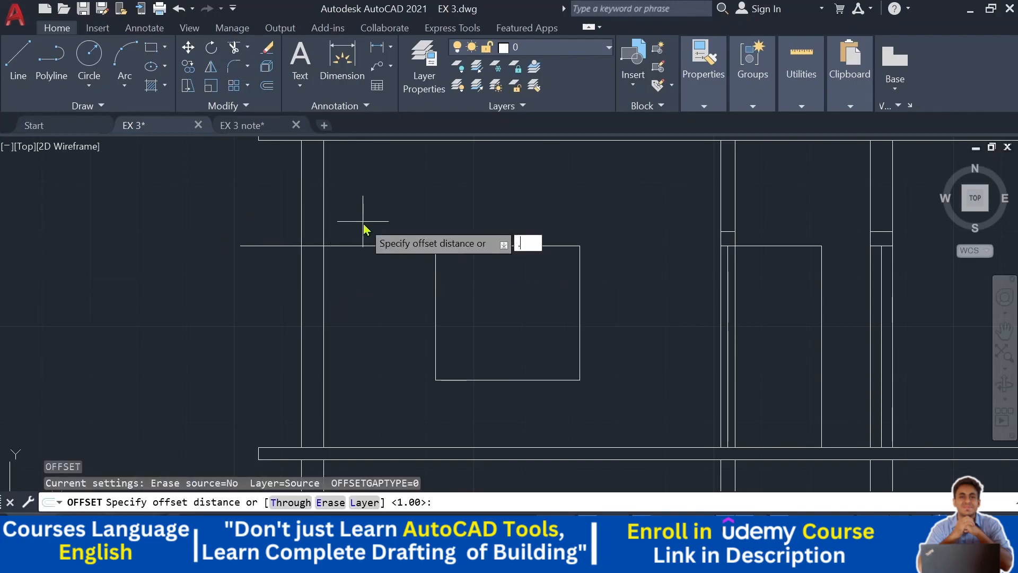
text(.15)
key(Return)
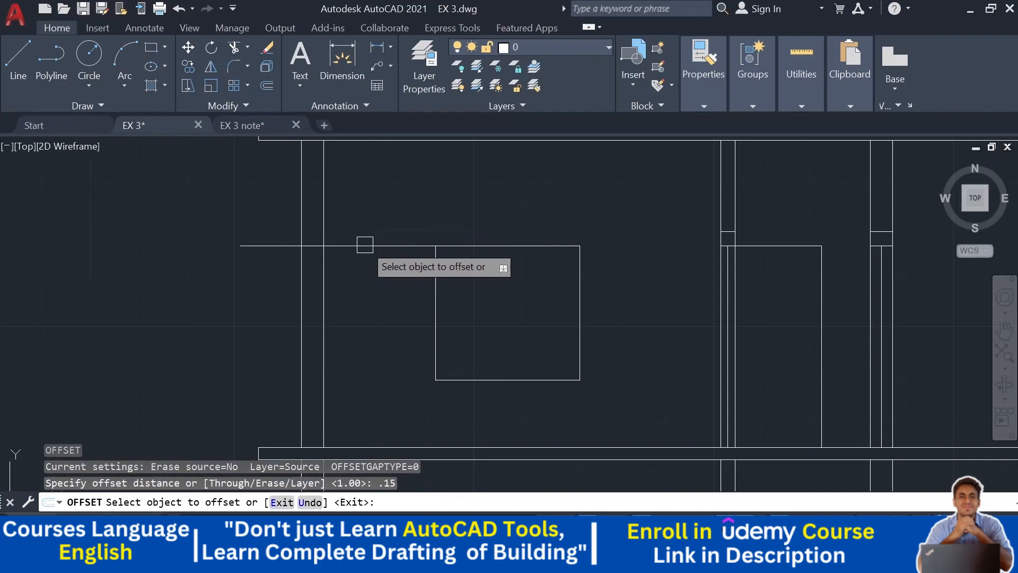
click(364, 245)
click(376, 192)
key(Escape)
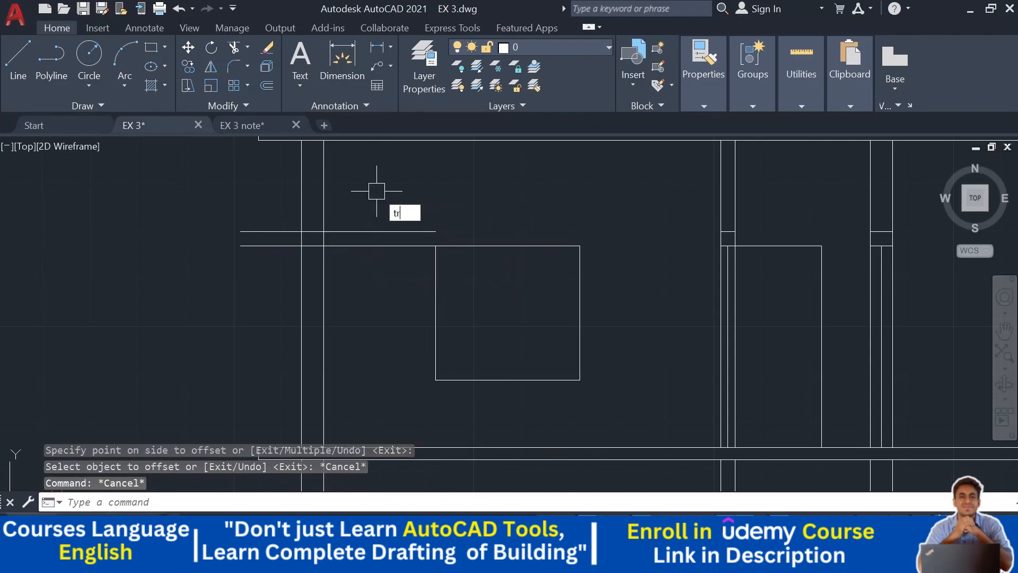
- Trim the lintel lines where they overrun the column lines
text(tr)
key(Return)
drag(375, 192, 351, 271)
drag(250, 275, 247, 204)
key(Escape)
scroll(444, 302, down, 5)
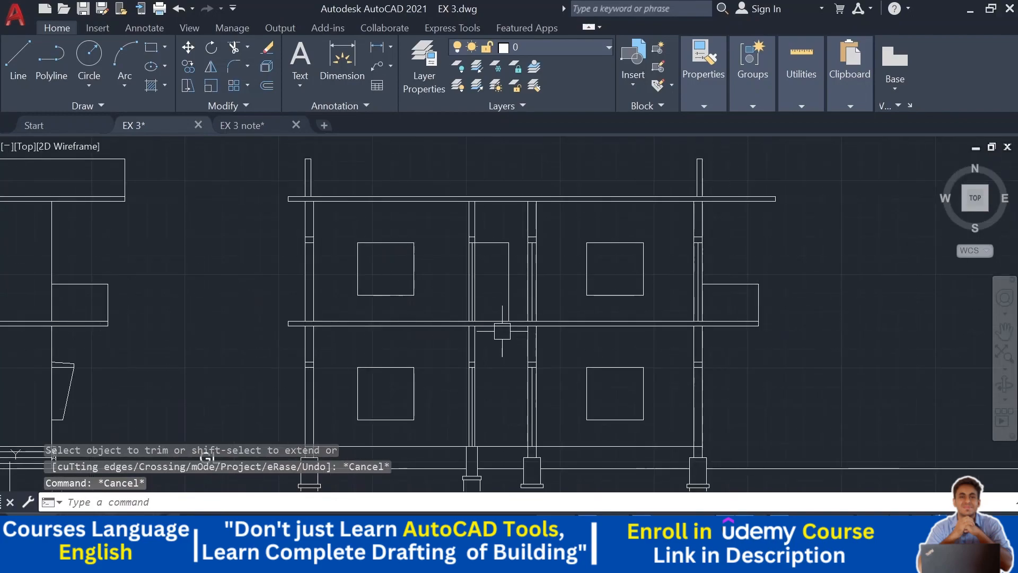
- Draw vertical construction lines through the bathroom door D1 in the first-floor plan
middle_drag(529, 346, 532, 178)
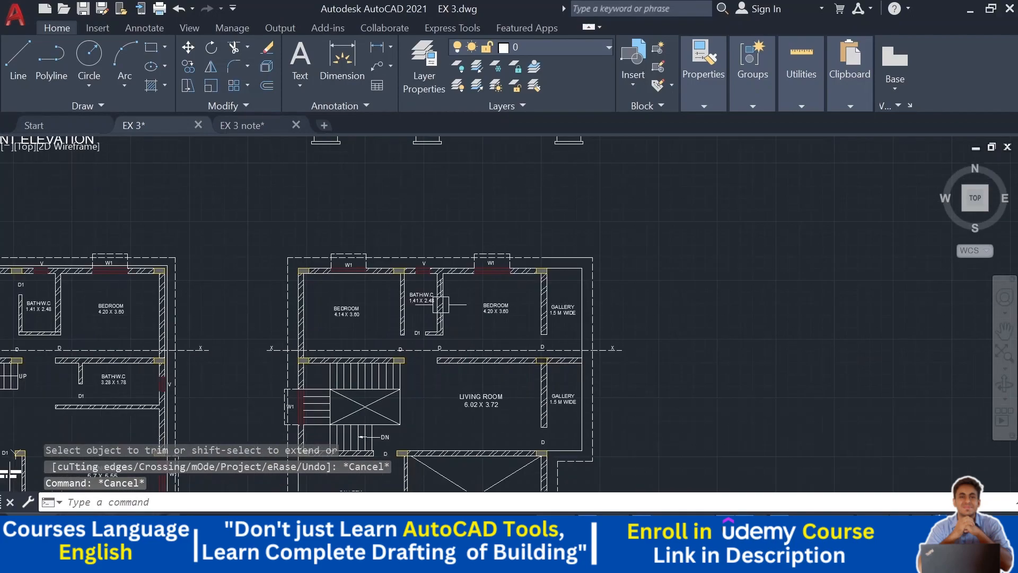
scroll(379, 318, up, 2)
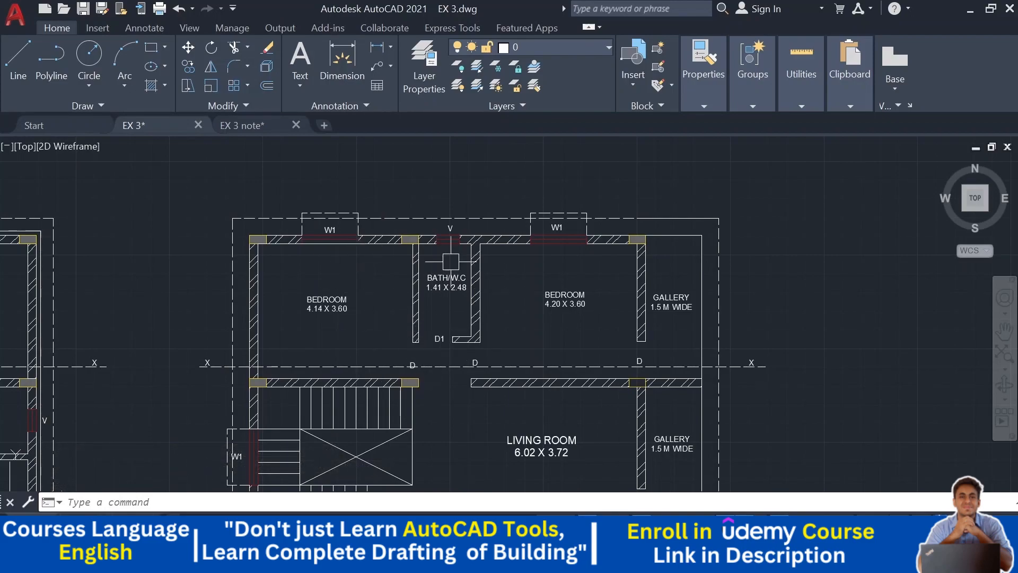
click(43, 106)
key(Return)
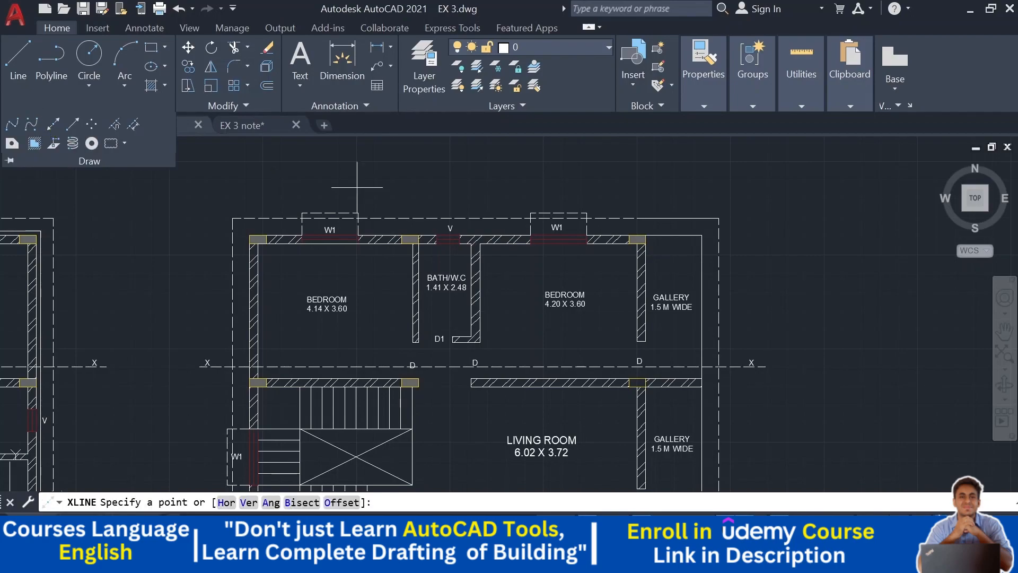
scroll(430, 337, up, 4)
click(487, 349)
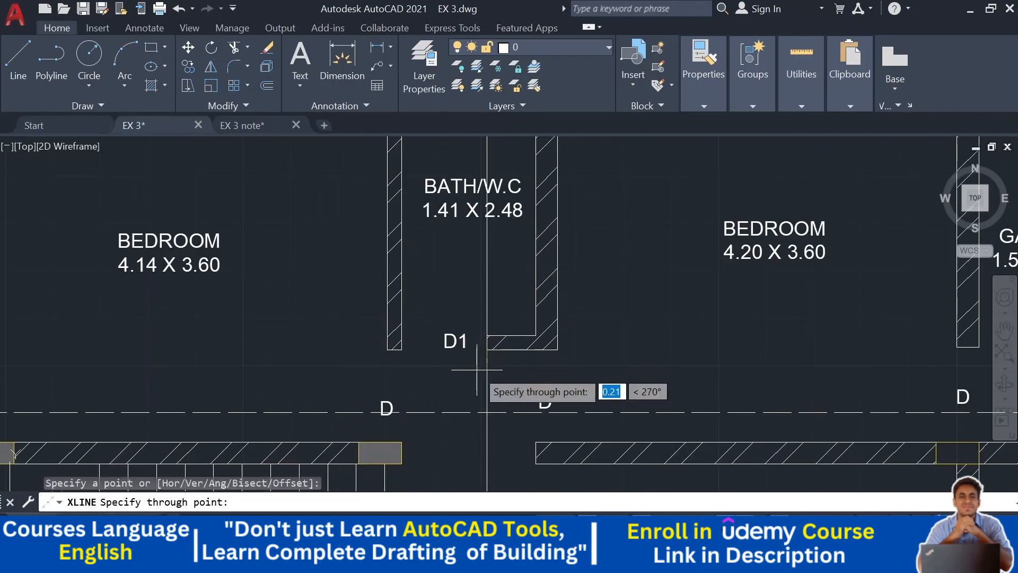
click(477, 370)
key(Escape)
middle_drag(432, 355, 438, 447)
middle_drag(441, 248, 446, 270)
scroll(452, 259, up, 2)
key(Return)
click(459, 189)
key(Escape)
- Measure the offset of door D1 from the bathroom wall in the plan with a linear dimension, then cancel it
scroll(462, 221, down, 4)
scroll(446, 259, up, 2)
middle_drag(446, 261, 441, 320)
click(378, 47)
middle_drag(410, 158, 421, 195)
scroll(444, 294, up, 3)
scroll(507, 306, down, 2)
middle_drag(508, 307, 494, 339)
click(476, 338)
click(437, 339)
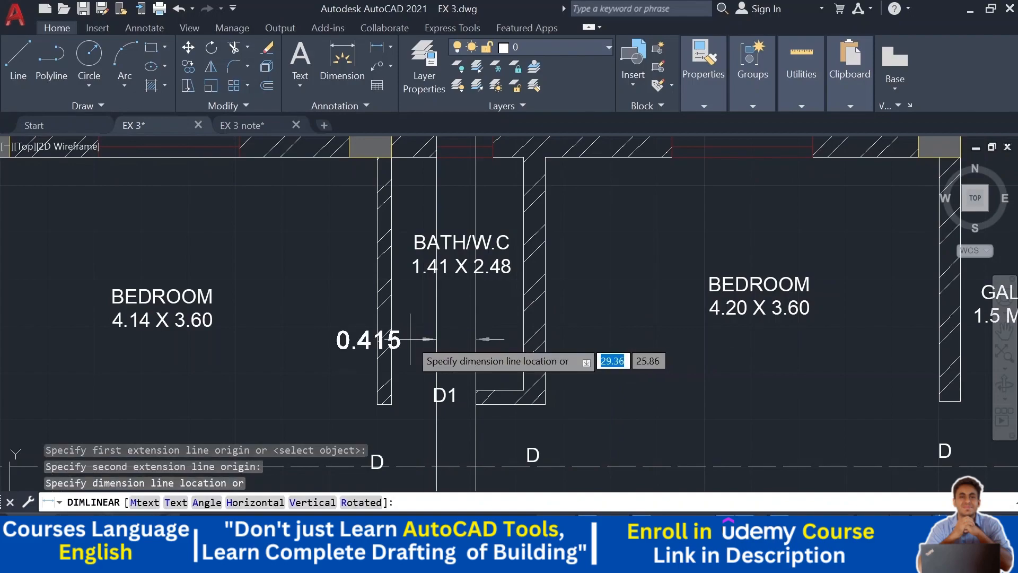
key(Escape)
- Erase the two construction lines
scroll(432, 325, down, 3)
middle_drag(498, 230, 510, 424)
middle_drag(497, 376, 519, 320)
click(517, 320)
click(418, 344)
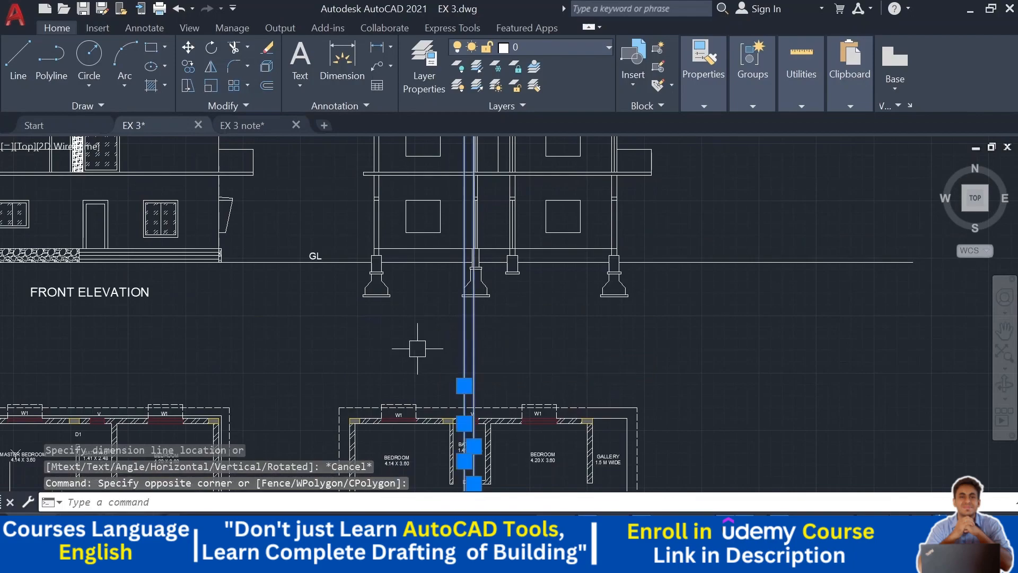
key(Delete)
- Offset the first-floor door's right edge 0.415 inward in the section
middle_drag(485, 181, 490, 324)
scroll(491, 290, up, 5)
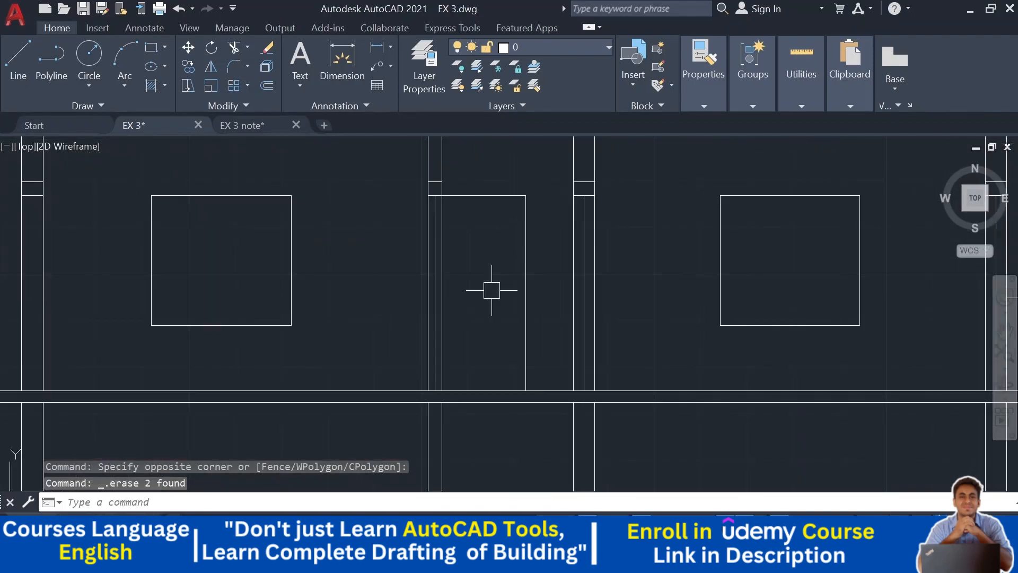
key(Return)
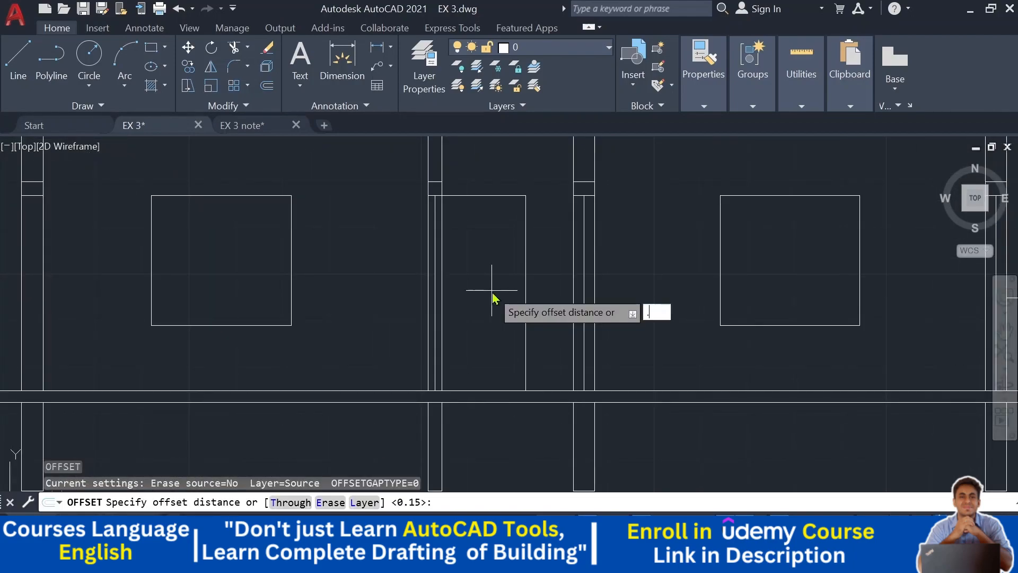
text(.415)
key(Return)
click(521, 258)
click(480, 264)
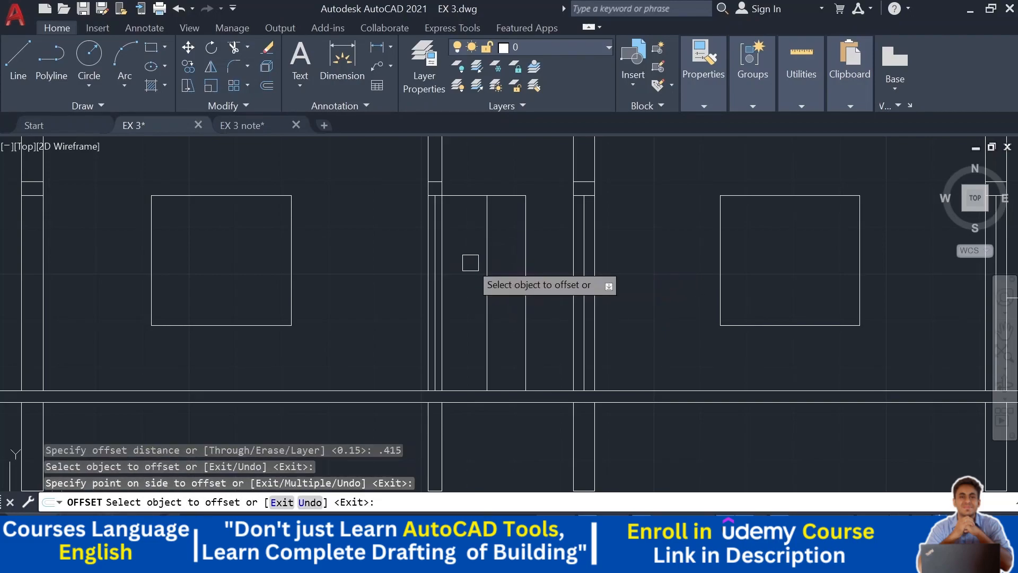
key(Escape)
key(Escape)
key(Escape)
- Check the door, window and ventilator sizes in the EX 3 note drawing, then return to EX 3
scroll(470, 262, down, 2)
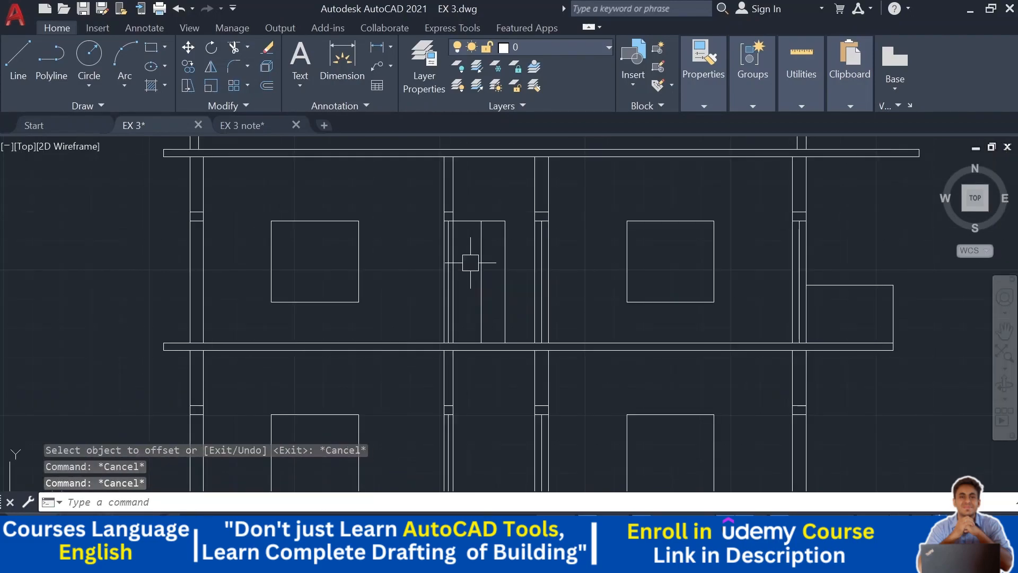
click(242, 125)
scroll(337, 326, down, 5)
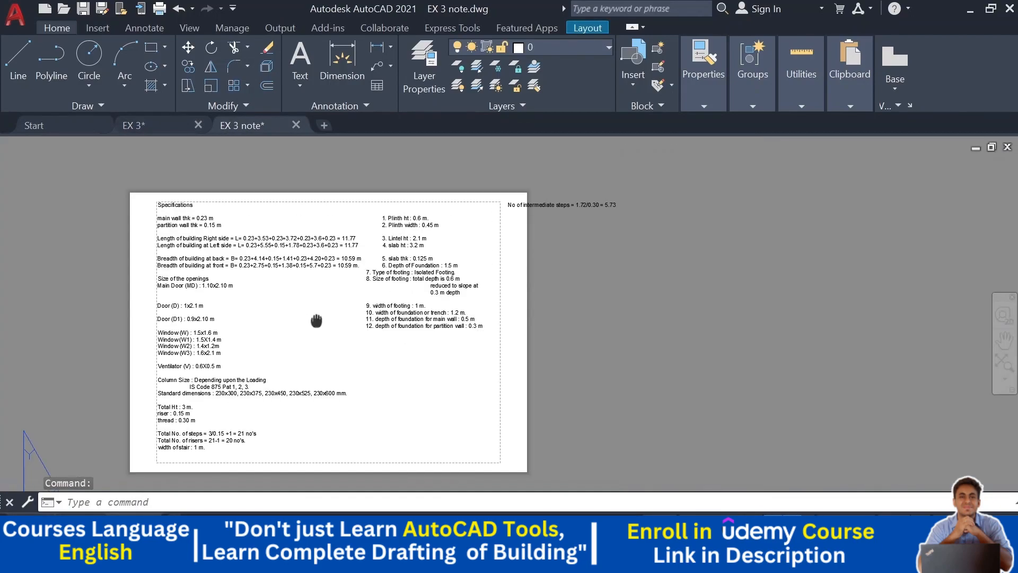
middle_drag(316, 320, 507, 217)
scroll(518, 252, up, 4)
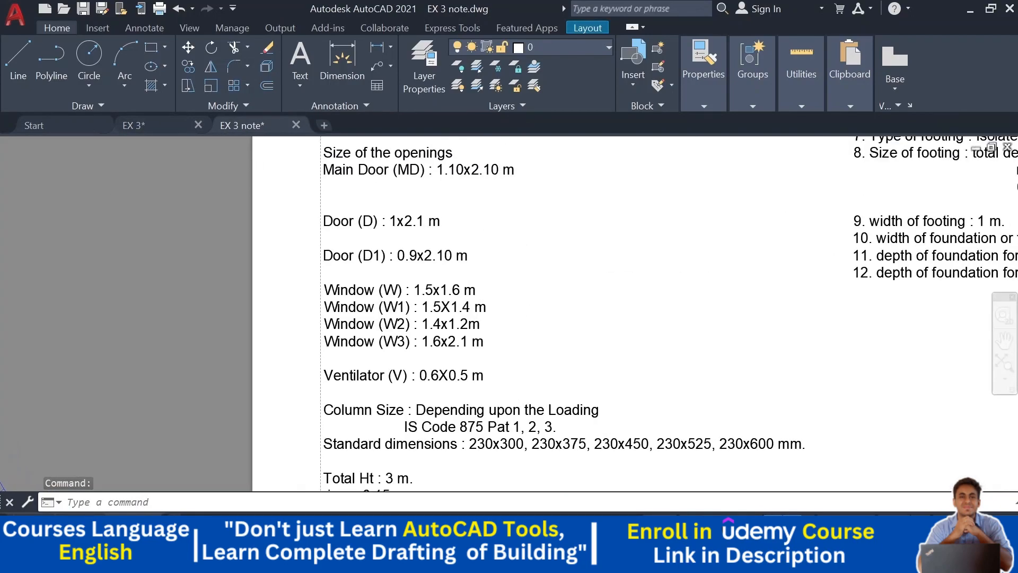
click(134, 125)
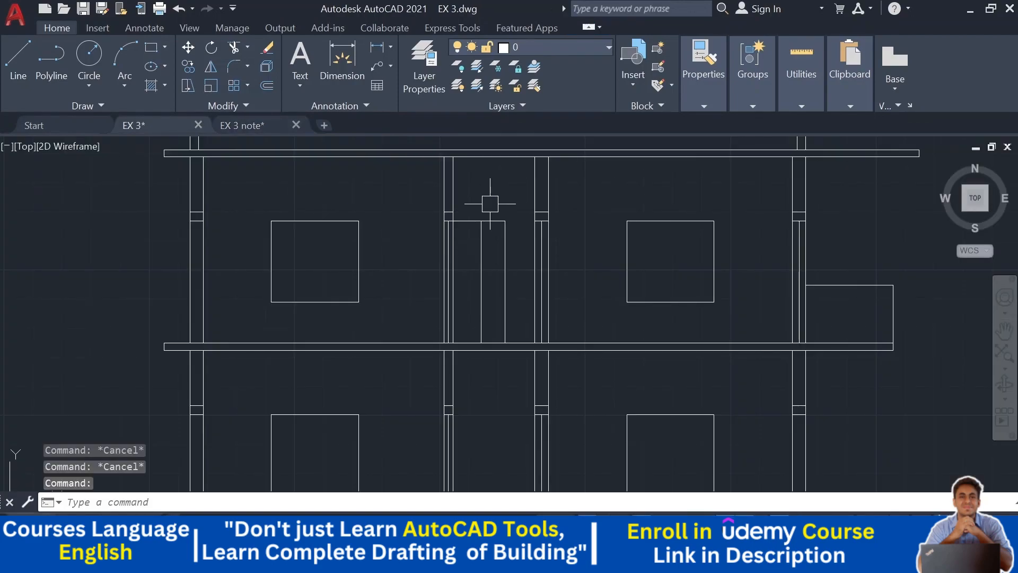
- Offset the first-floor door's top line downward by the same 0.415 distance
key(Return)
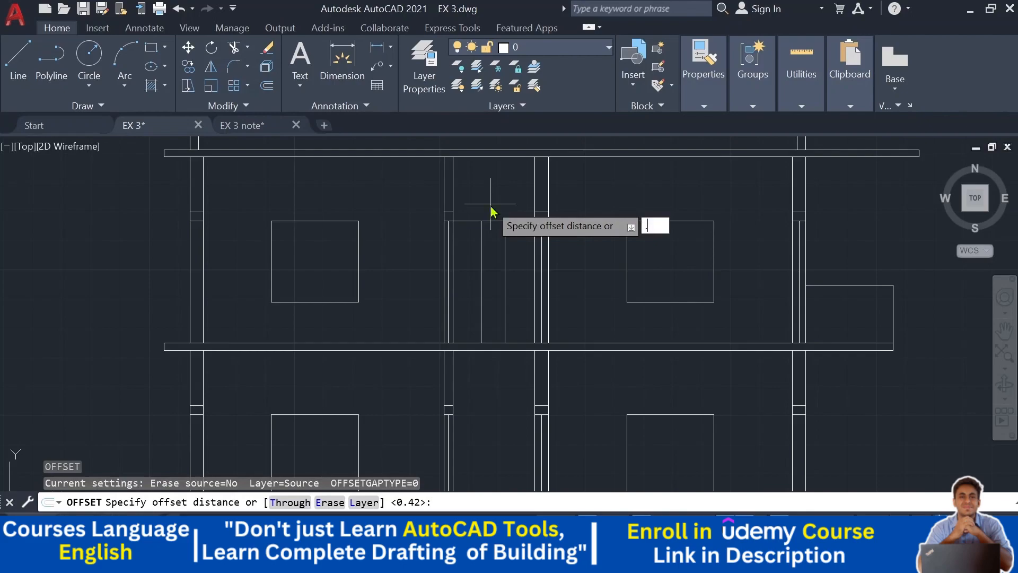
key(Return)
scroll(494, 246, up, 3)
click(497, 186)
click(490, 285)
key(Escape)
key(Escape)
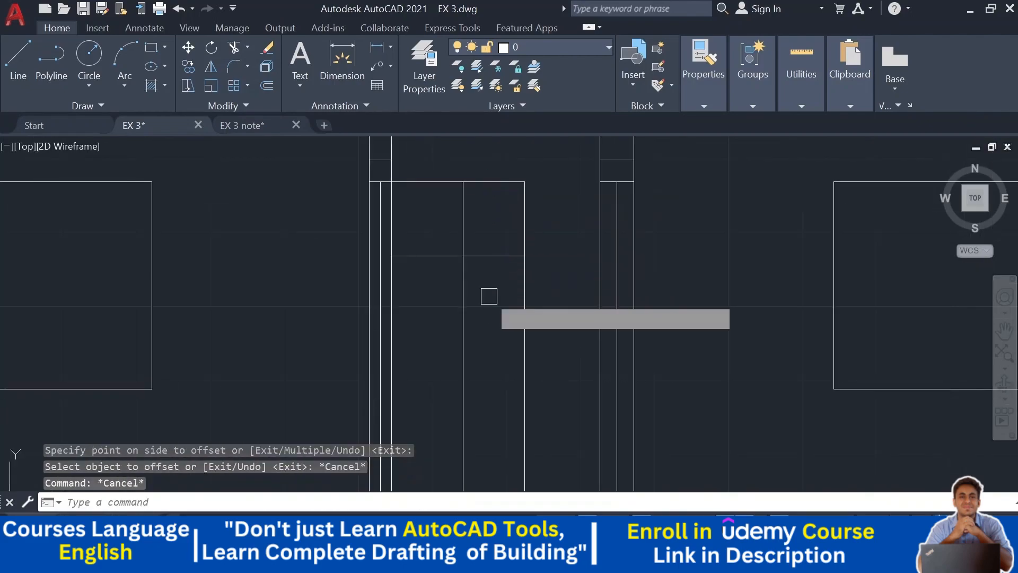
- Trim the offset lines into a small rectangle at the door's top right corner
text(tr)
key(Return)
scroll(467, 307, down, 2)
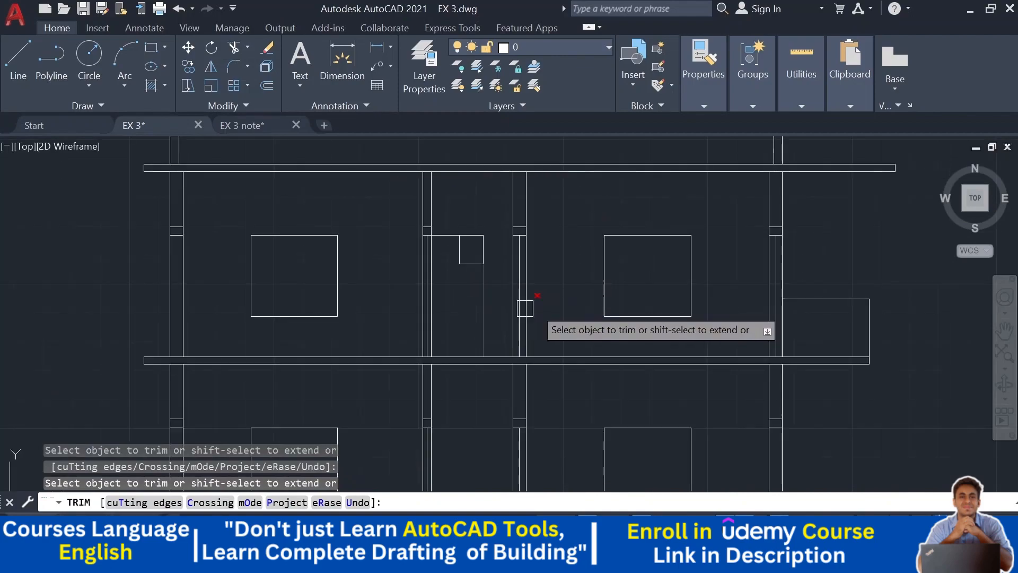
key(Escape)
key(Escape)
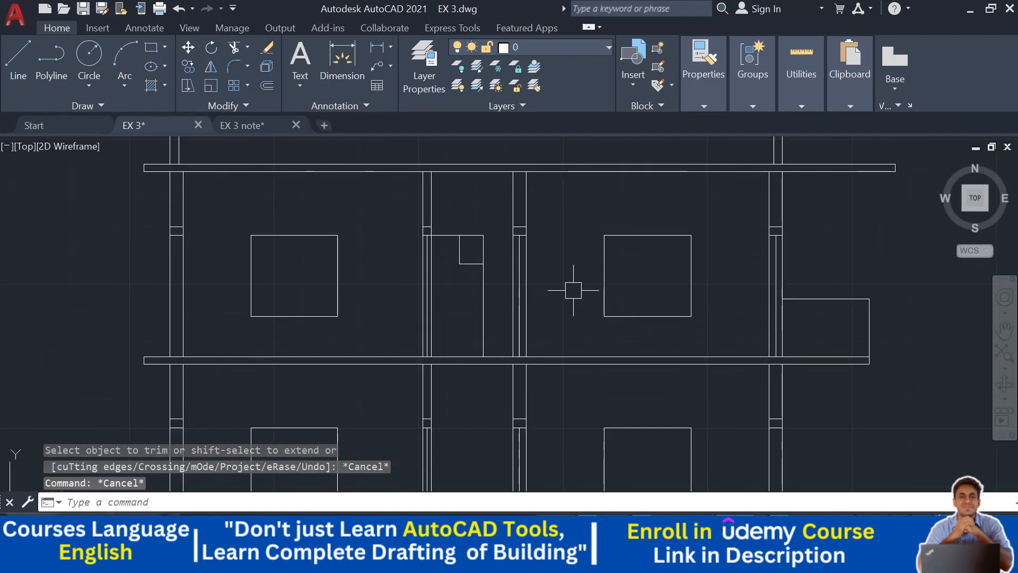
scroll(574, 288, down, 2)
middle_drag(580, 354, 491, 181)
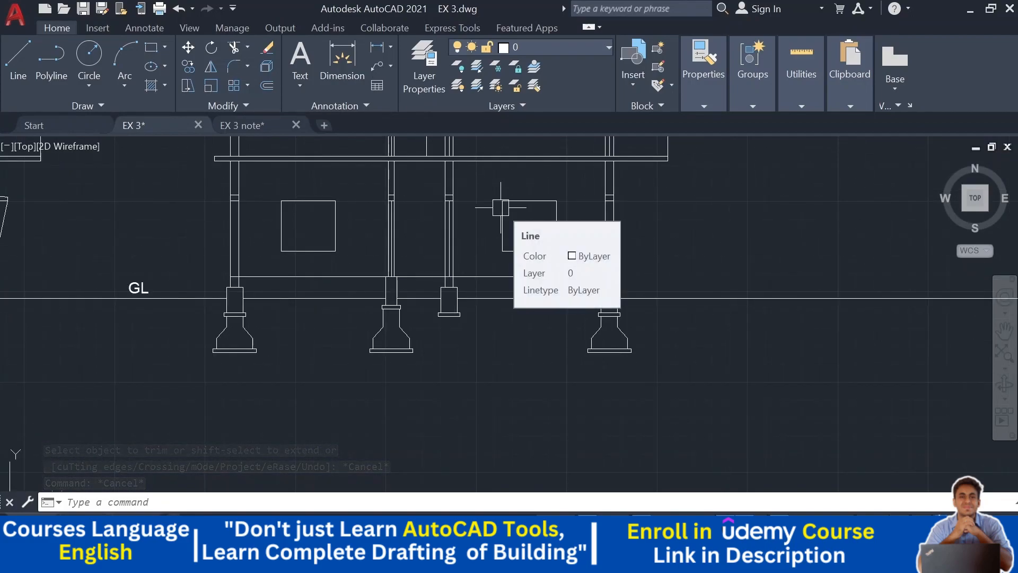
mouse_move(506, 339)
middle_down()
mouse_move(470, 239)
mouse_move(498, 262)
mouse_move(495, 205)
middle_up()
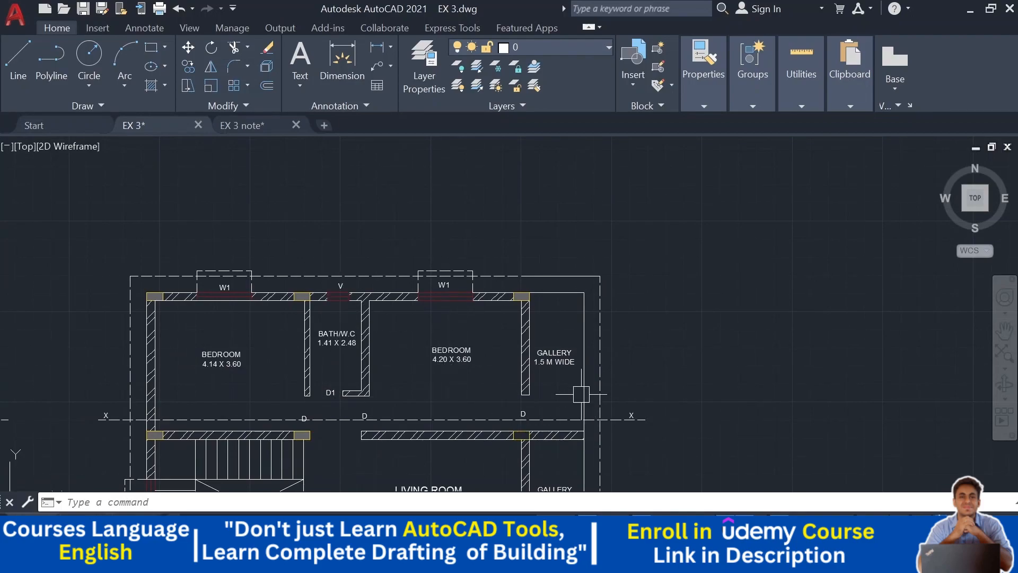
scroll(572, 383, down, 2)
middle_drag(517, 280, 502, 450)
scroll(467, 215, up, 2)
middle_drag(535, 188, 529, 235)
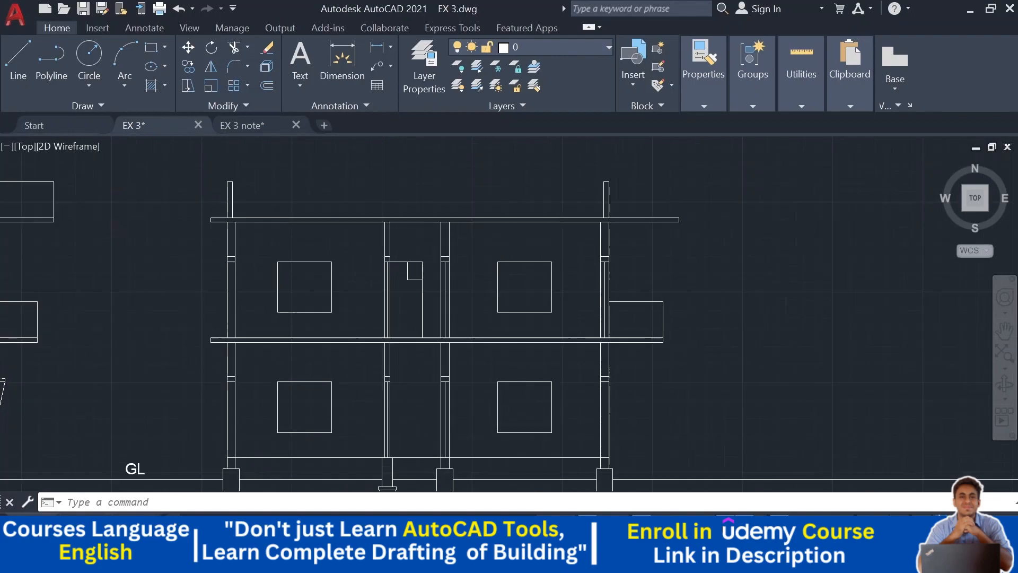
- Draw a line joining the tops of the two outer column extensions above the roof slab
mouse_move(724, 264)
middle_down()
mouse_move(761, 234)
mouse_move(773, 239)
mouse_move(801, 195)
mouse_move(801, 213)
mouse_move(750, 223)
mouse_move(746, 235)
middle_up()
scroll(801, 212, down, 2)
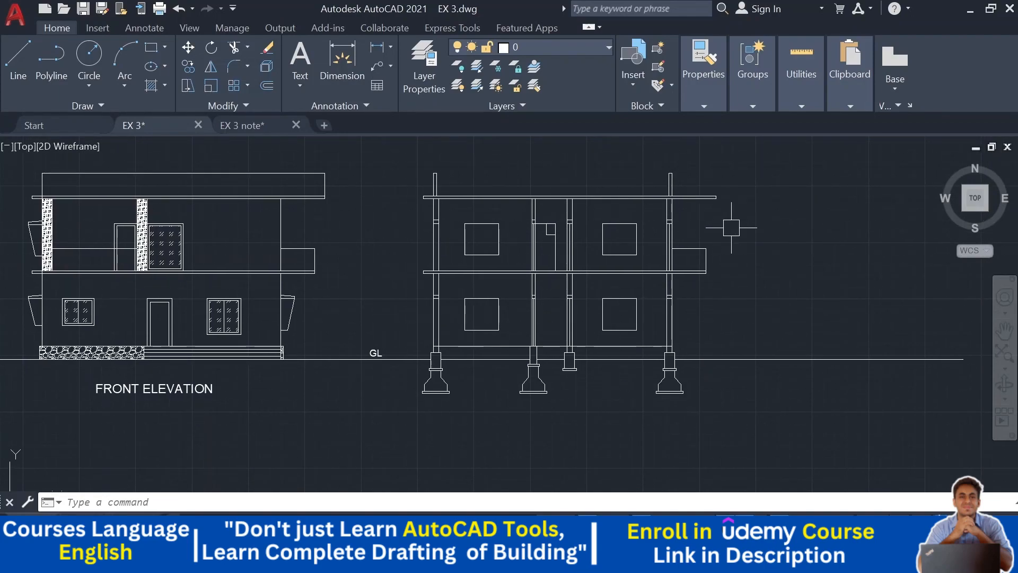
click(51, 56)
click(18, 58)
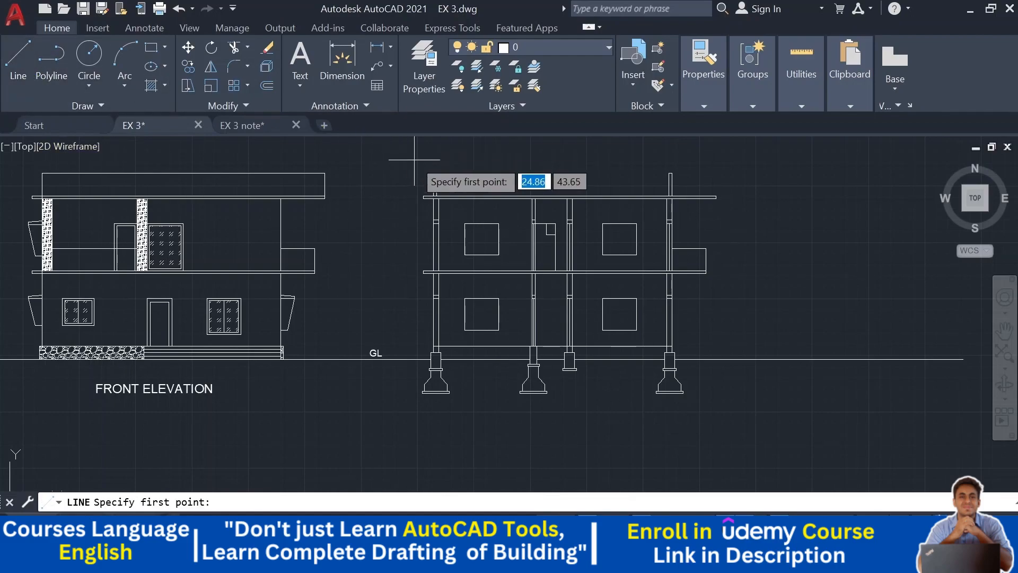
scroll(434, 178, up, 5)
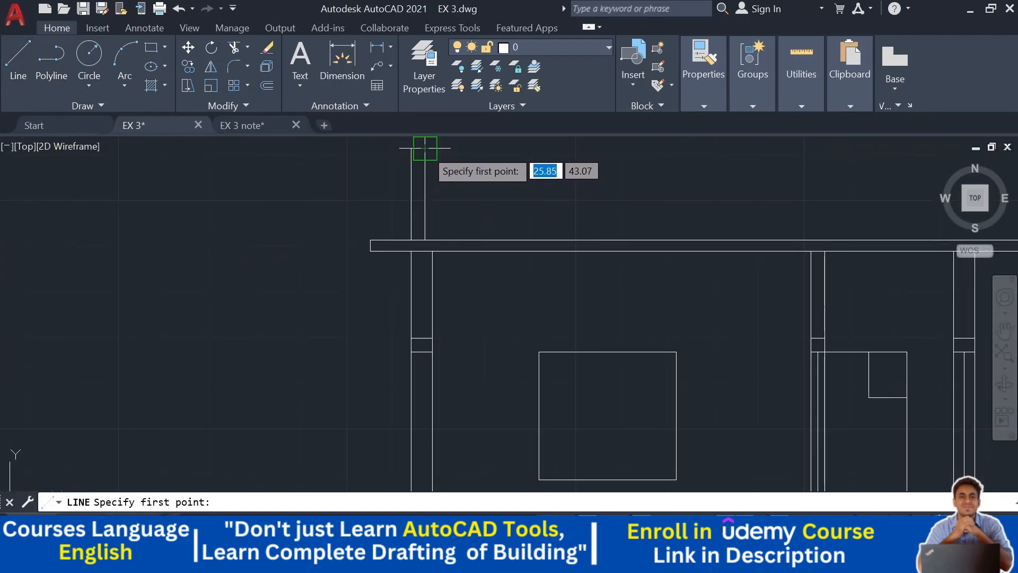
click(425, 148)
middle_drag(558, 169, 2, 332)
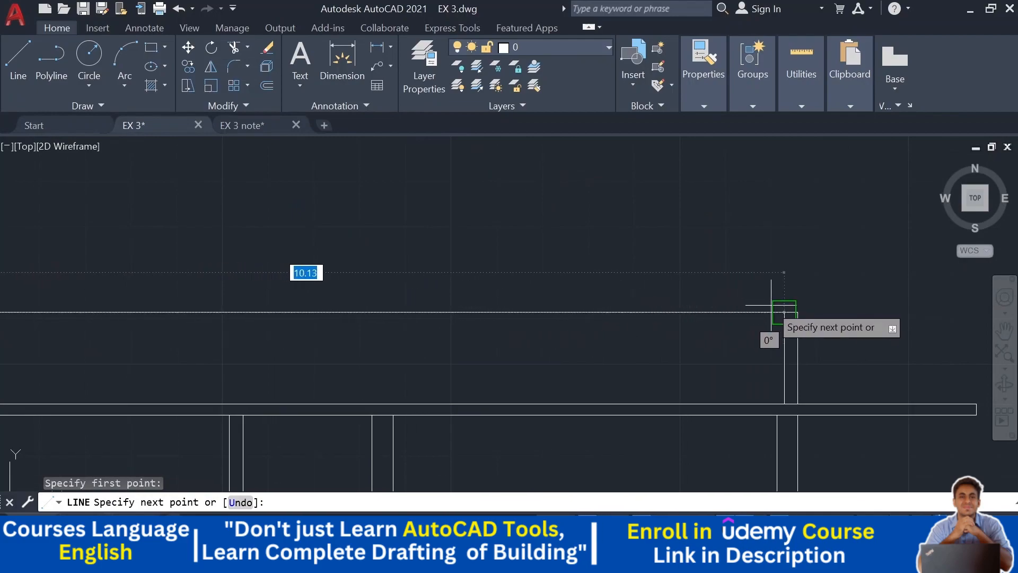
click(784, 312)
key(Escape)
- Hatch the left footing, its column stub and the plinth beam with the AR-CONC concrete pattern
scroll(793, 313, down, 3)
middle_drag(793, 313, 755, 198)
mouse_move(865, 305)
middle_down()
mouse_move(859, 206)
mouse_move(870, 232)
middle_up()
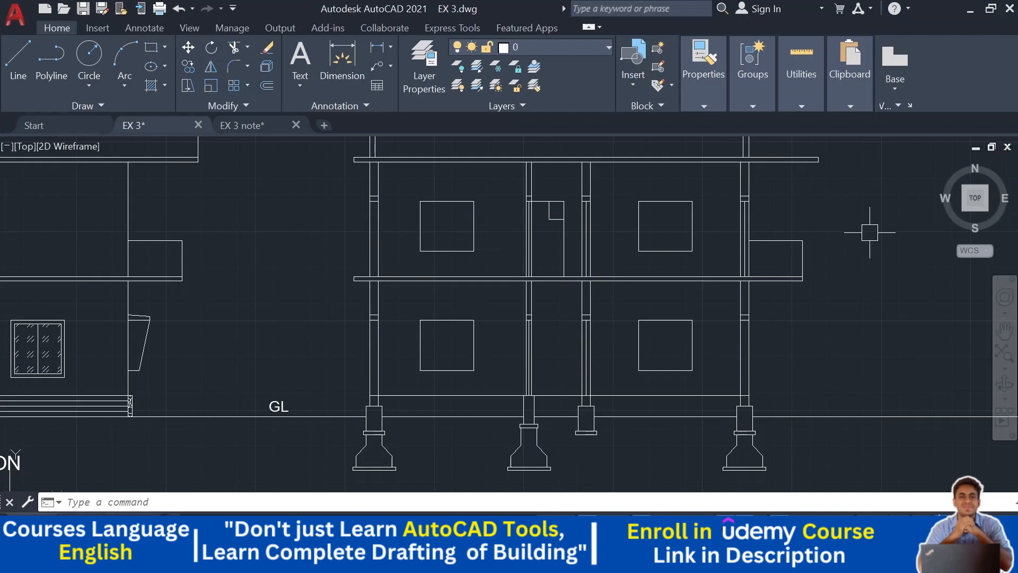
middle_drag(870, 232, 867, 250)
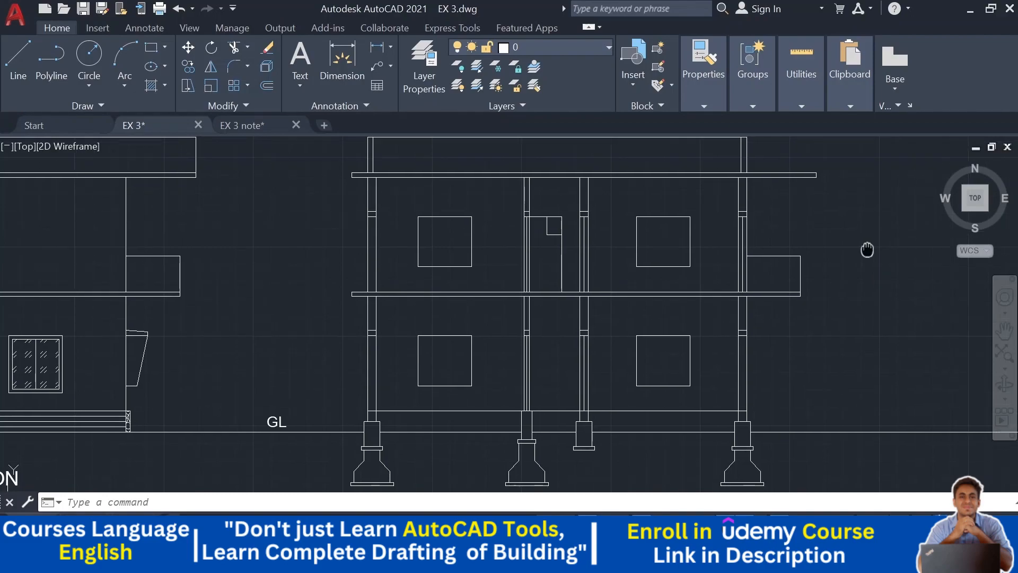
click(165, 88)
click(161, 114)
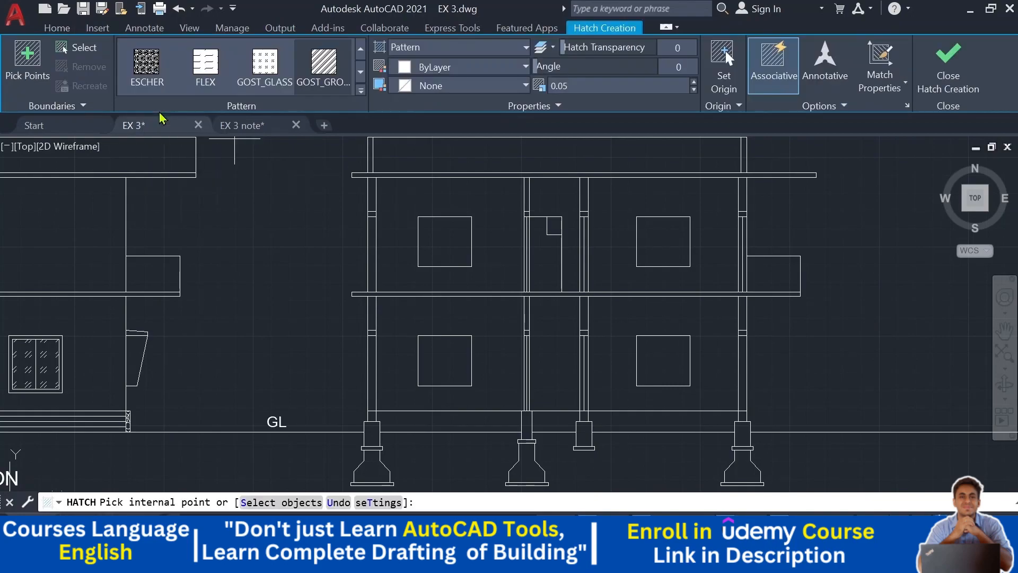
click(361, 73)
click(360, 72)
click(360, 72)
click(361, 72)
click(361, 72)
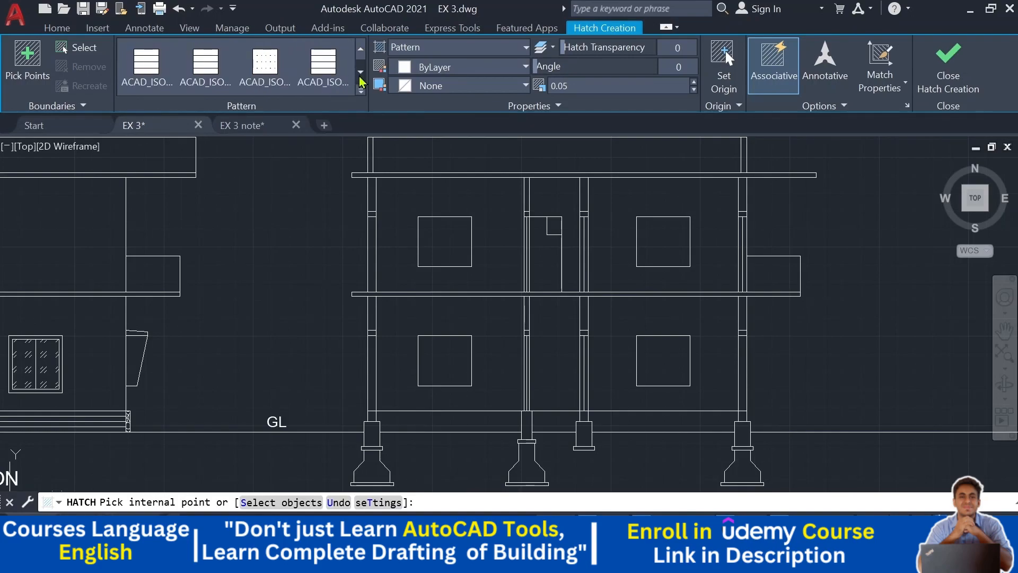
click(360, 74)
click(360, 74)
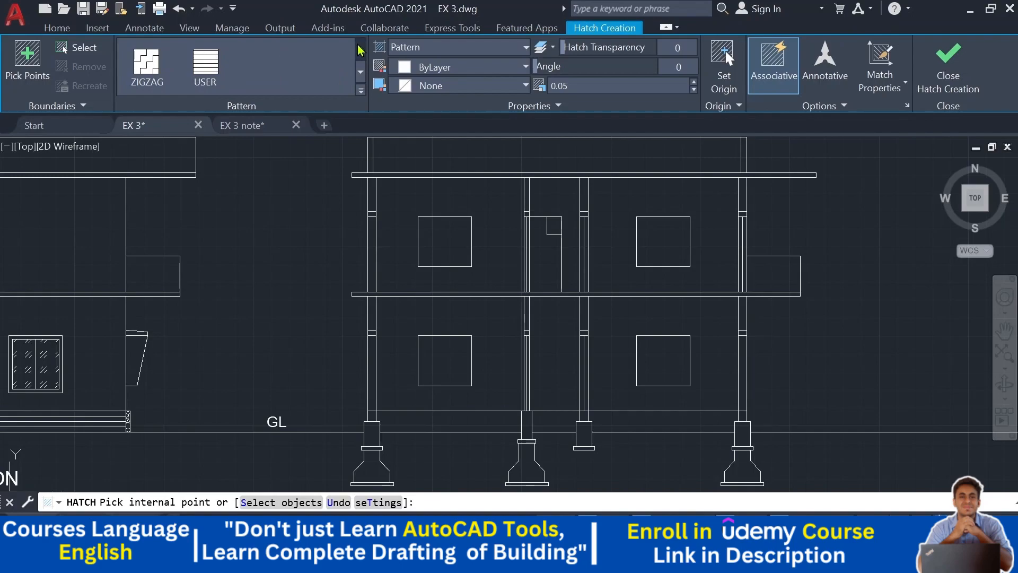
click(360, 51)
click(364, 70)
click(359, 50)
click(359, 51)
click(360, 51)
click(360, 50)
click(360, 50)
click(360, 51)
click(359, 50)
click(360, 50)
click(359, 51)
click(359, 50)
click(359, 51)
click(361, 51)
click(362, 51)
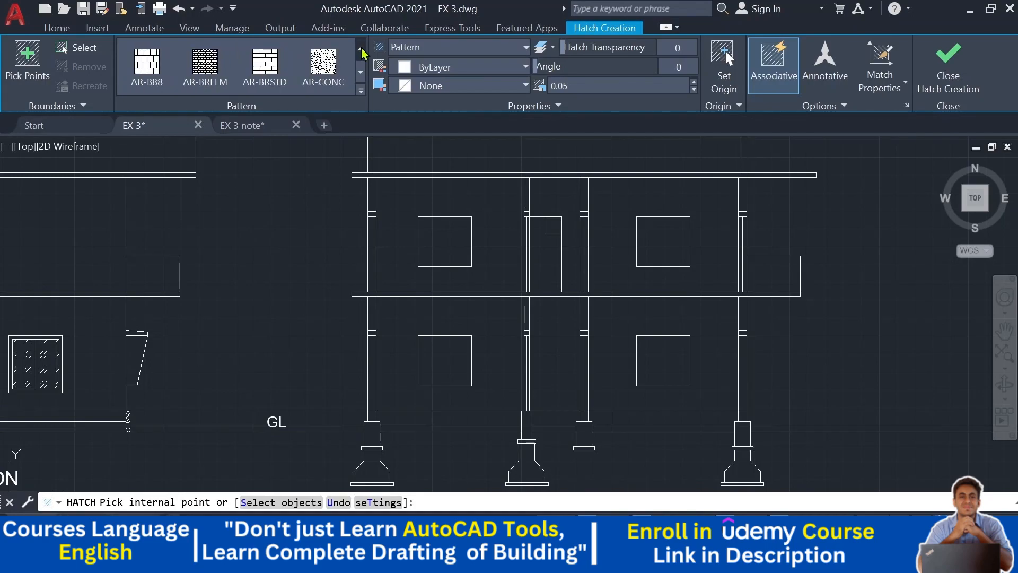
click(333, 64)
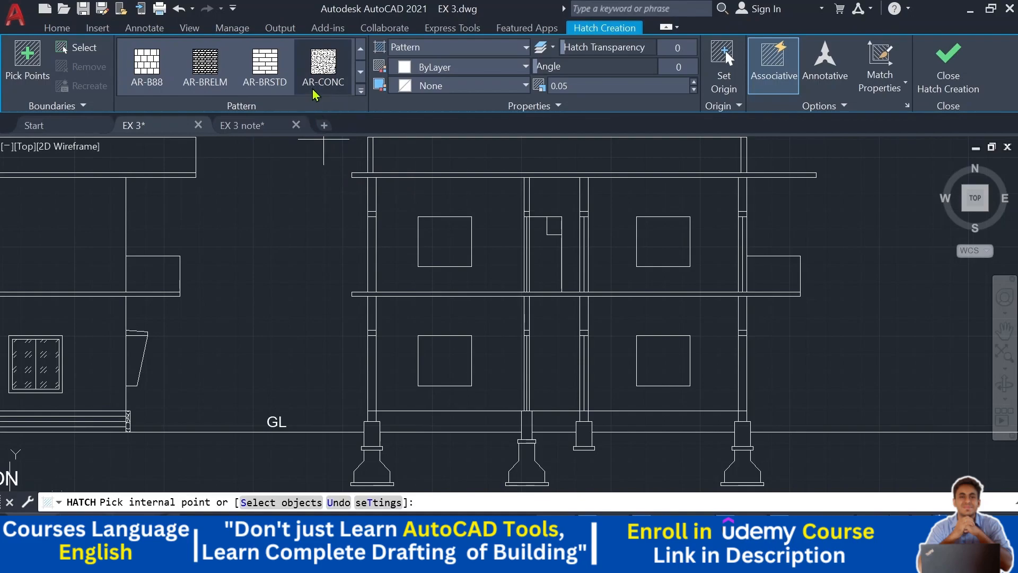
middle_drag(310, 391, 254, 180)
scroll(281, 272, up, 2)
scroll(342, 283, up, 6)
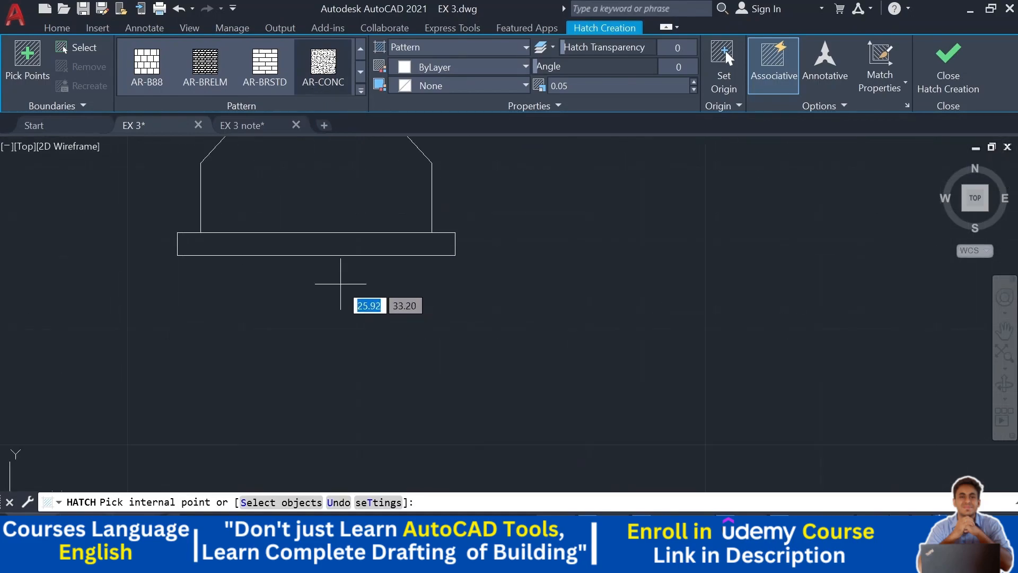
click(320, 247)
middle_drag(317, 247, 338, 412)
click(320, 319)
scroll(321, 318, down, 3)
scroll(318, 207, up, 5)
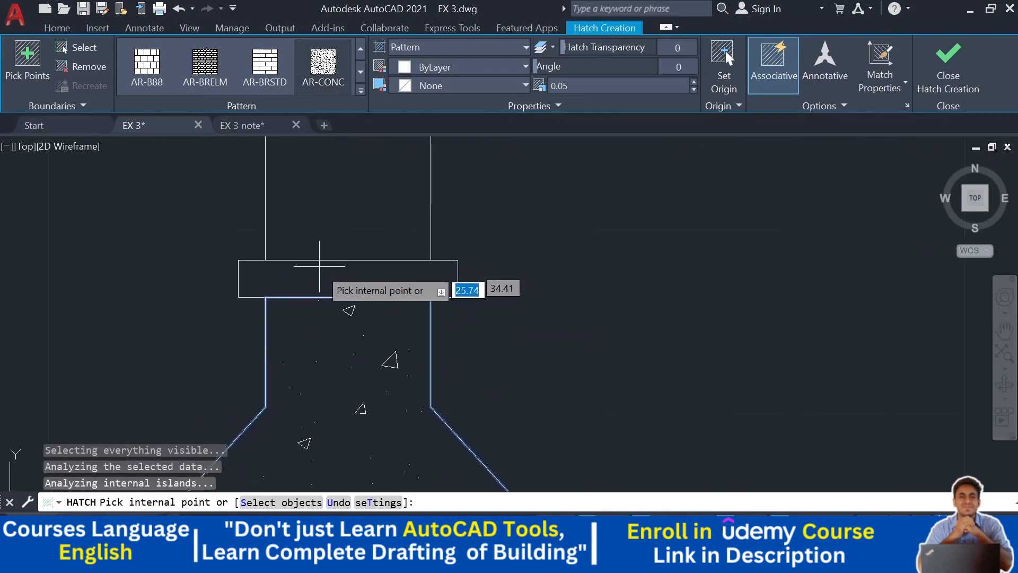
scroll(324, 278, up, 1)
click(324, 278)
scroll(325, 278, down, 3)
scroll(337, 262, up, 5)
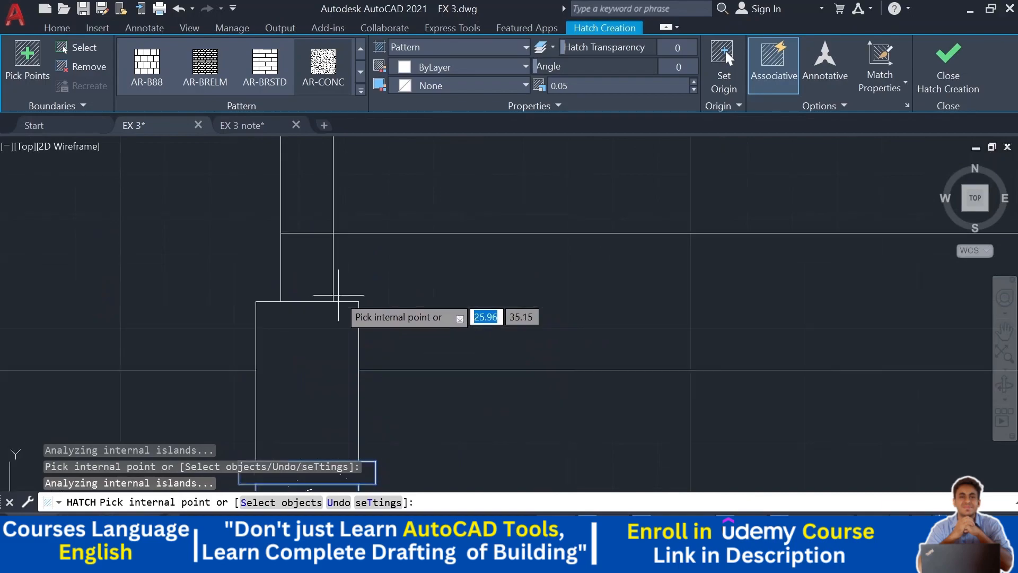
scroll(297, 265, down, 6)
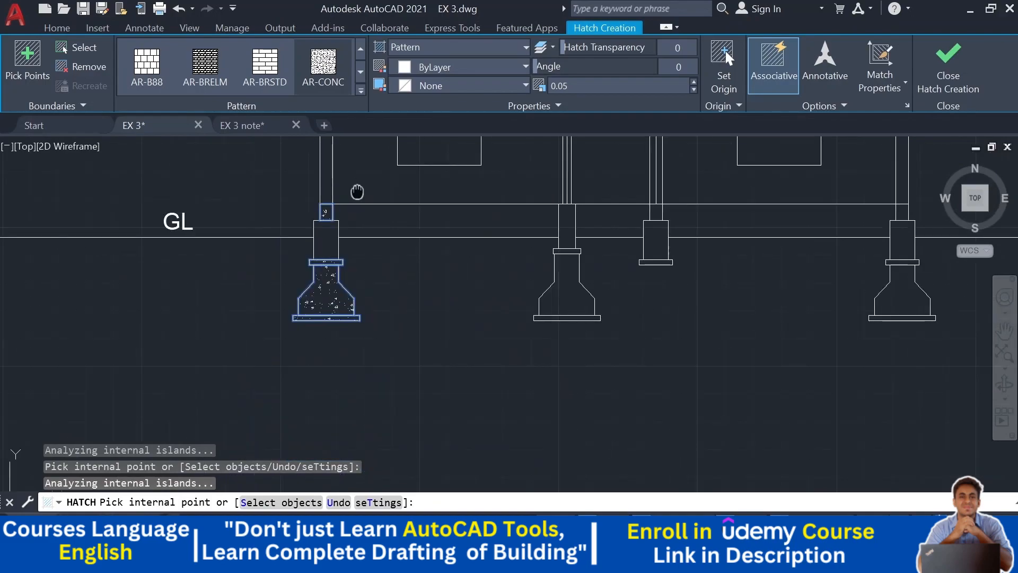
scroll(311, 272, up, 4)
scroll(325, 277, down, 2)
scroll(378, 272, up, 1)
click(340, 299)
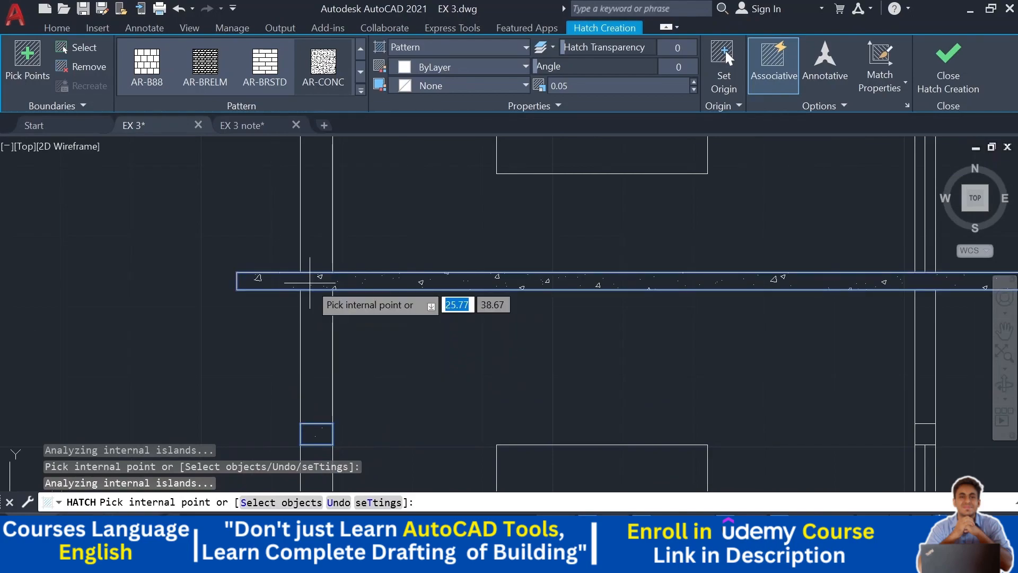
scroll(314, 377, down, 3)
scroll(297, 398, up, 6)
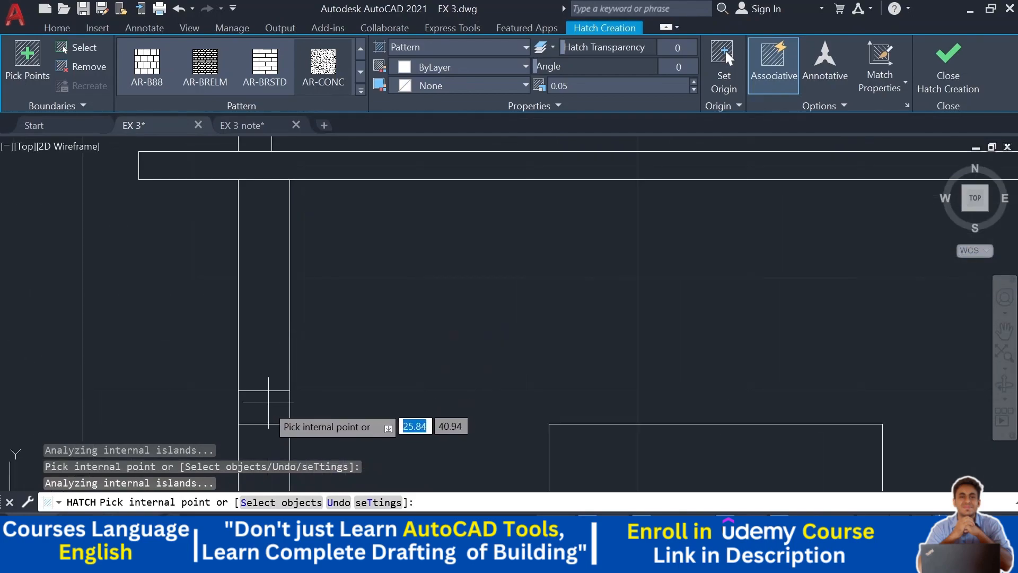
scroll(292, 278, down, 3)
scroll(277, 300, up, 1)
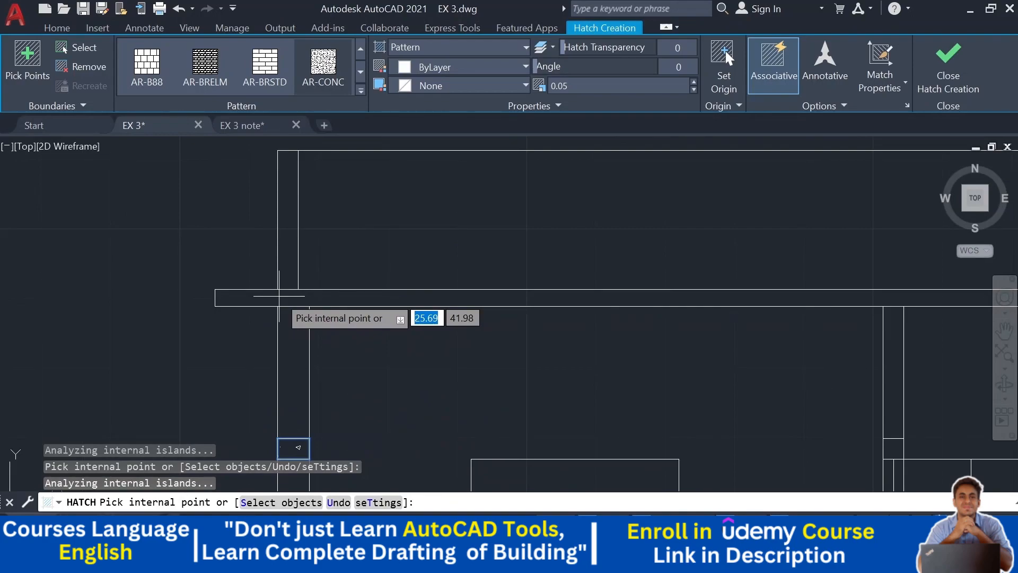
scroll(371, 316, down, 2)
scroll(378, 350, down, 2)
- Continue the AR-CONC hatch into the middle footings and their column stubs
middle_drag(388, 371, 348, 195)
middle_drag(407, 364, 392, 195)
mouse_move(457, 338)
middle_down()
mouse_move(446, 326)
mouse_move(457, 347)
middle_up()
scroll(456, 312, up, 2)
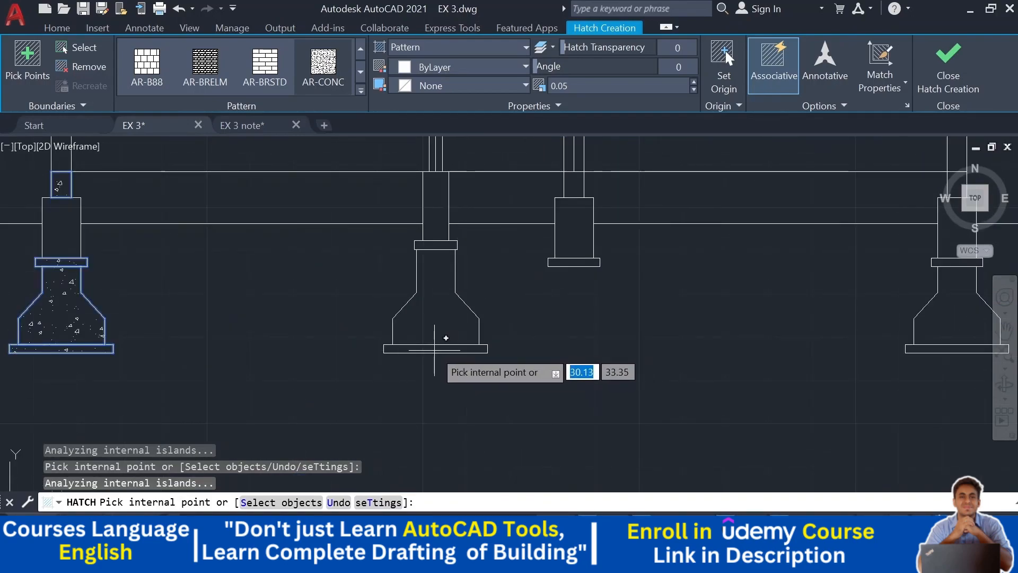
click(434, 316)
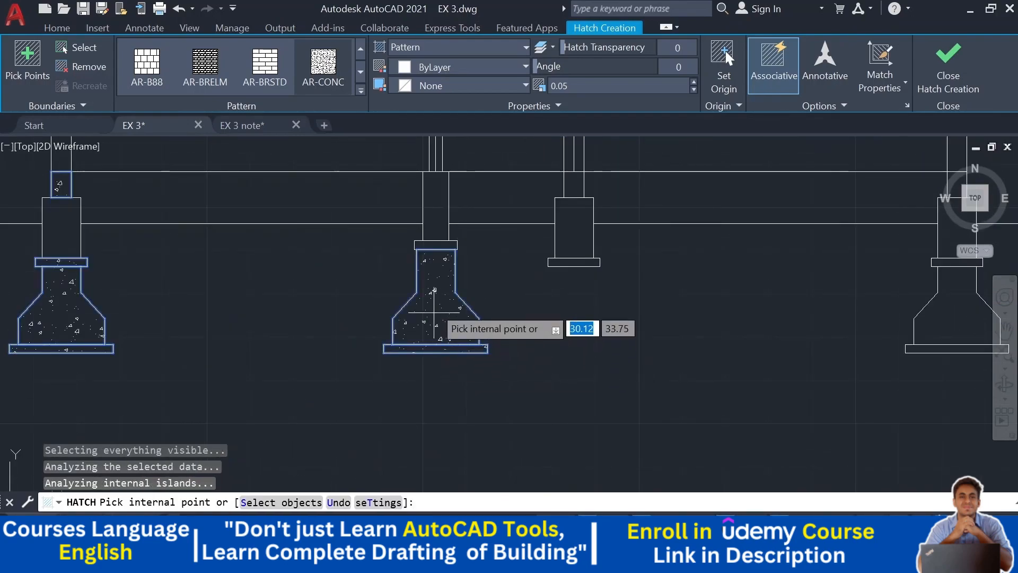
mouse_move(467, 271)
middle_down()
mouse_move(477, 286)
mouse_move(474, 437)
middle_up()
middle_drag(455, 227, 448, 272)
scroll(448, 272, up, 5)
scroll(503, 293, down, 4)
middle_drag(540, 234, 530, 332)
scroll(504, 289, down, 3)
scroll(478, 175, up, 5)
click(459, 246)
middle_drag(510, 210, 482, 483)
scroll(484, 396, down, 6)
middle_drag(568, 376, 521, 217)
middle_drag(528, 369, 516, 198)
scroll(496, 450, up, 5)
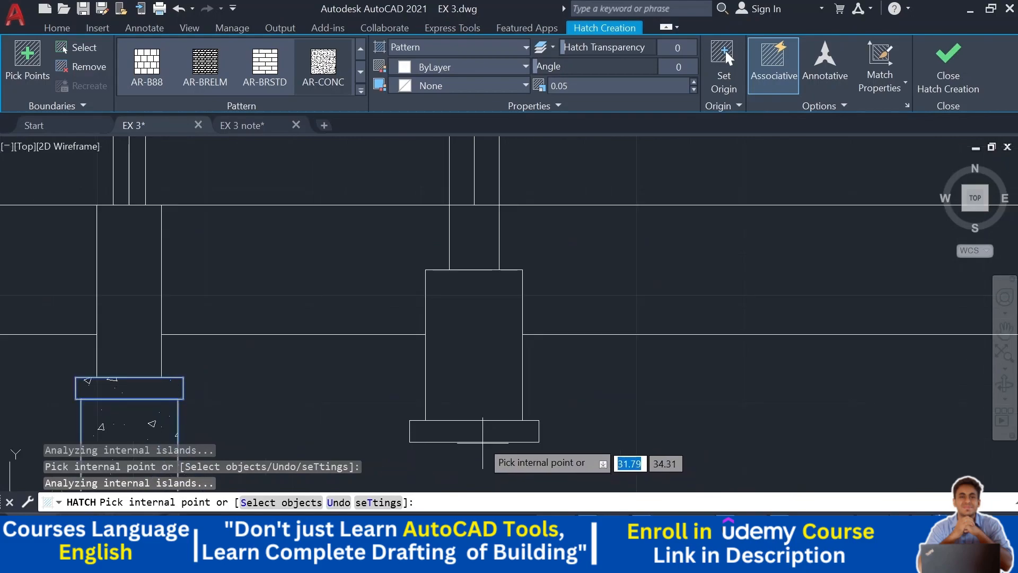
click(485, 430)
scroll(484, 388, down, 2)
click(482, 280)
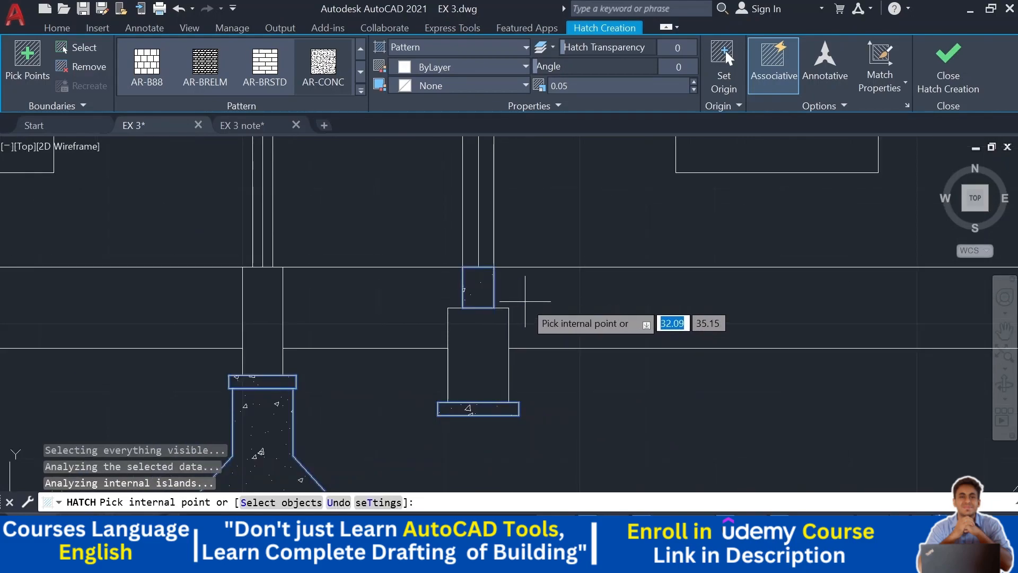
scroll(532, 245, down, 4)
middle_drag(500, 251, 468, 396)
scroll(467, 299, up, 2)
scroll(472, 307, up, 2)
middle_drag(563, 234, 560, 481)
scroll(561, 445, down, 2)
mouse_move(555, 268)
middle_down()
mouse_move(547, 357)
mouse_move(558, 330)
mouse_move(521, 193)
middle_up()
scroll(519, 287, up, 2)
click(507, 272)
- Hatch the right footing, its column stub and the remaining beam sections, then finish the hatch
scroll(546, 338, down, 2)
middle_drag(538, 373, 495, 210)
mouse_move(541, 337)
middle_down()
mouse_move(414, 193)
mouse_move(473, 236)
mouse_move(446, 186)
middle_up()
scroll(541, 336, up, 2)
click(570, 331)
click(585, 282)
middle_drag(580, 287, 515, 415)
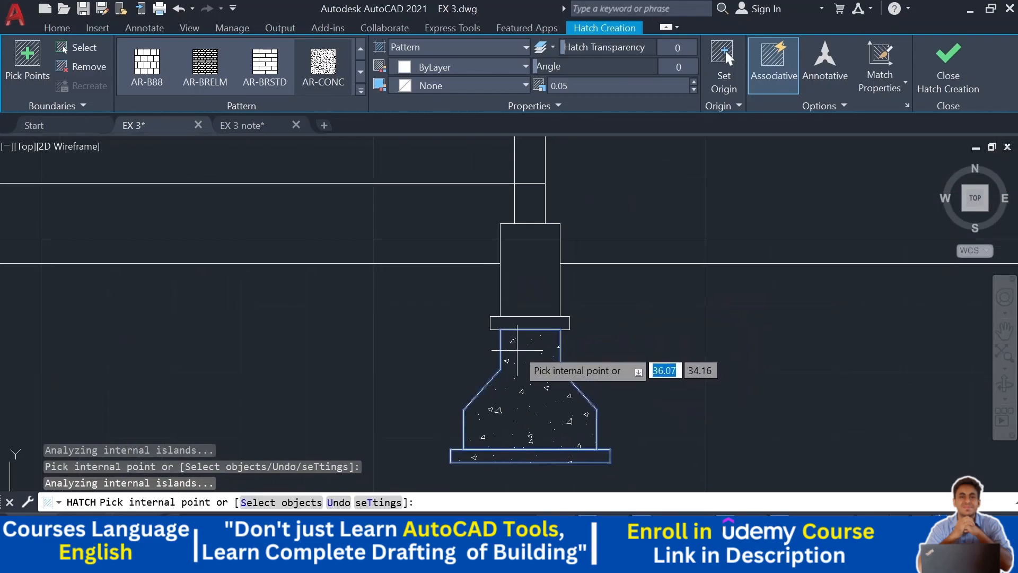
click(527, 322)
middle_drag(666, 323, 647, 438)
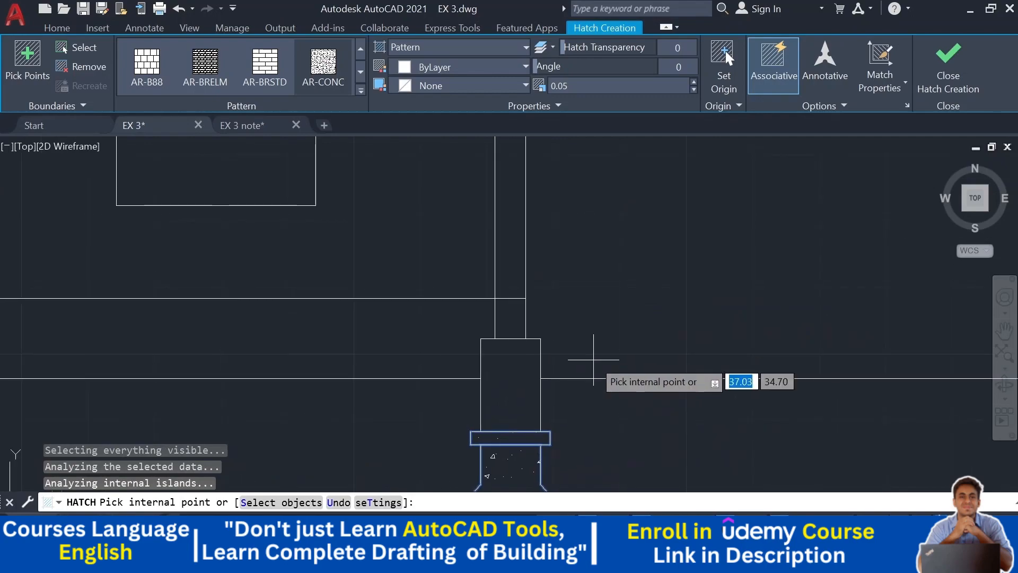
click(508, 313)
scroll(531, 314, down, 2)
middle_drag(569, 246, 567, 415)
scroll(523, 286, up, 2)
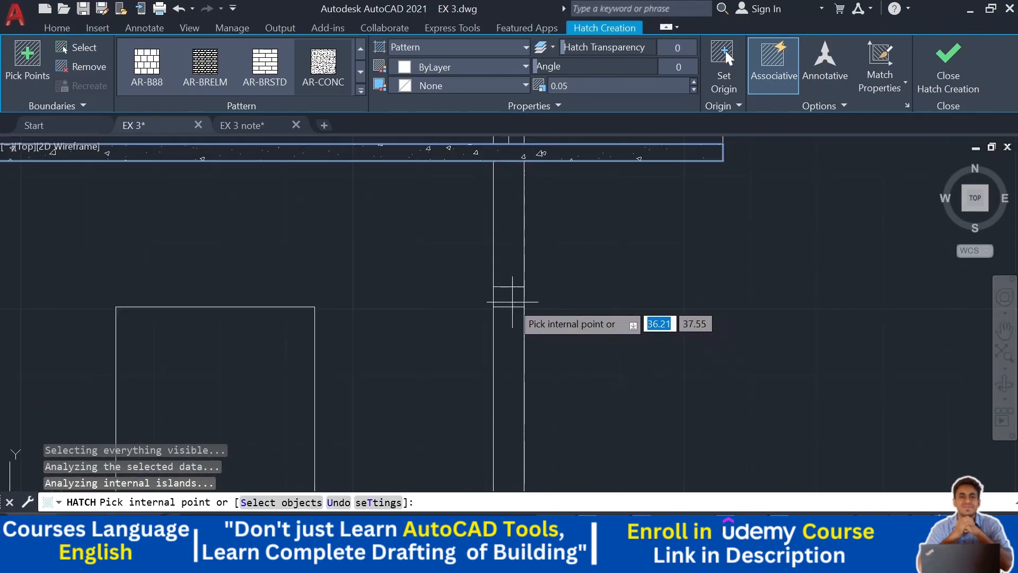
middle_drag(593, 298, 592, 449)
middle_drag(589, 286, 578, 478)
click(500, 196)
middle_drag(635, 243, 627, 471)
scroll(599, 407, down, 2)
mouse_move(598, 398)
middle_down()
mouse_move(673, 343)
mouse_move(763, 218)
middle_up()
key(Escape)
- Offset the horizontal line crossing the column 0.1 downward inside the column
scroll(564, 357, down, 2)
middle_drag(564, 357, 561, 327)
scroll(563, 329, up, 1)
scroll(438, 351, up, 2)
mouse_move(463, 347)
middle_down()
mouse_move(518, 325)
mouse_move(477, 321)
middle_up()
middle_drag(491, 393, 446, 293)
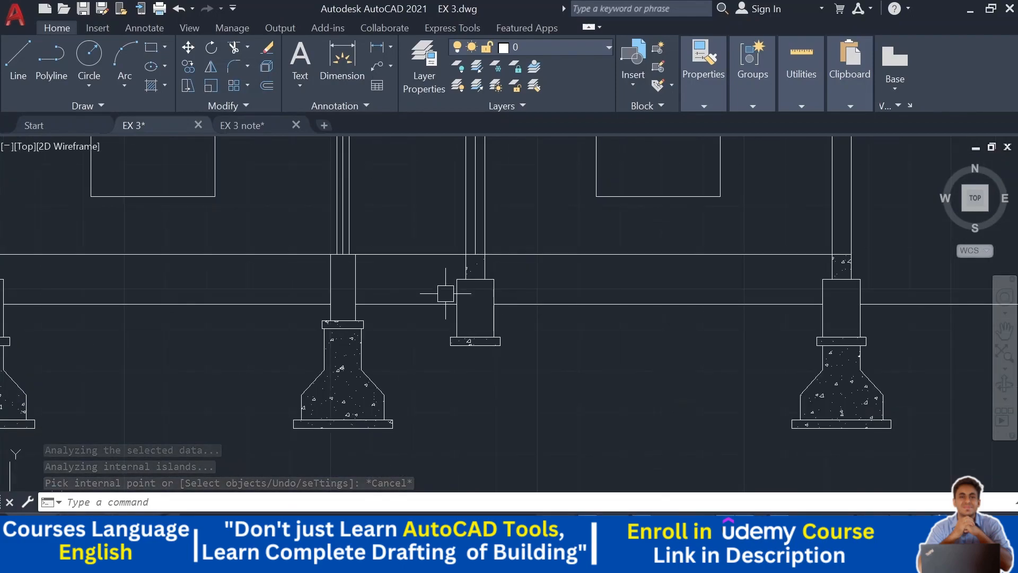
middle_drag(379, 307, 394, 317)
scroll(504, 323, up, 5)
middle_drag(486, 283, 476, 329)
scroll(476, 329, down, 5)
middle_drag(340, 314, 392, 264)
scroll(392, 265, up, 4)
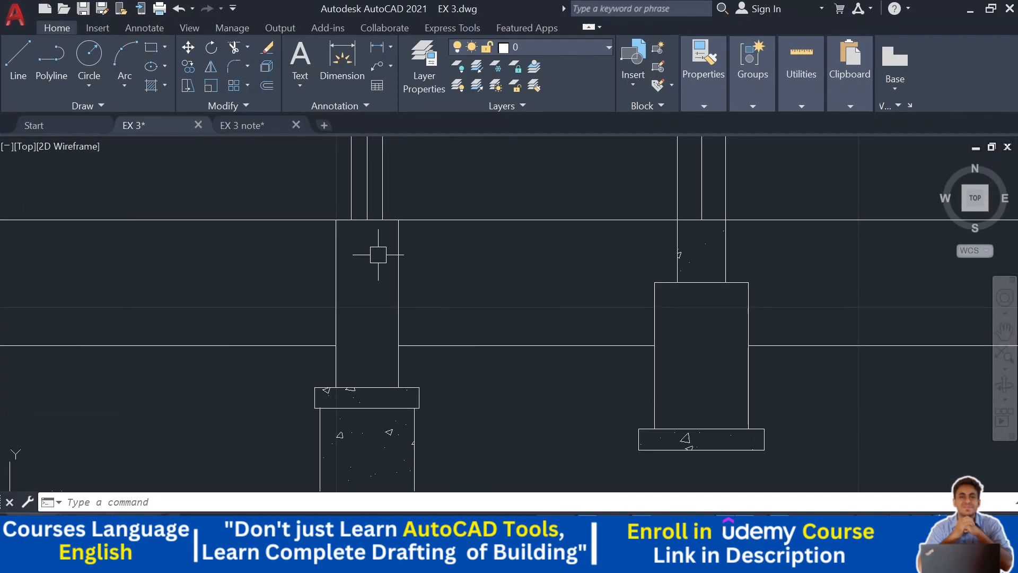
key(Return)
text(.1)
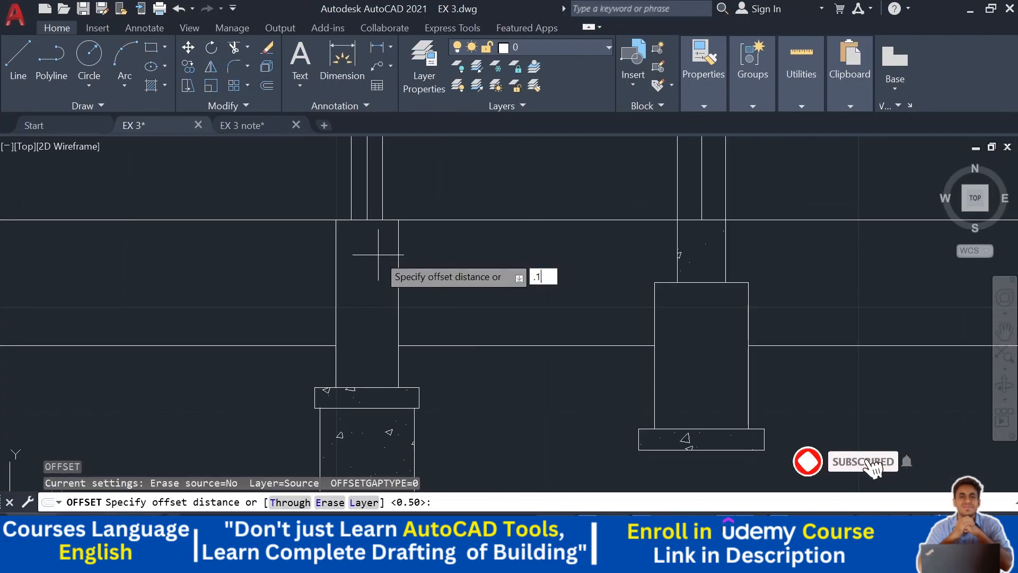
key(Return)
scroll(342, 219, up, 2)
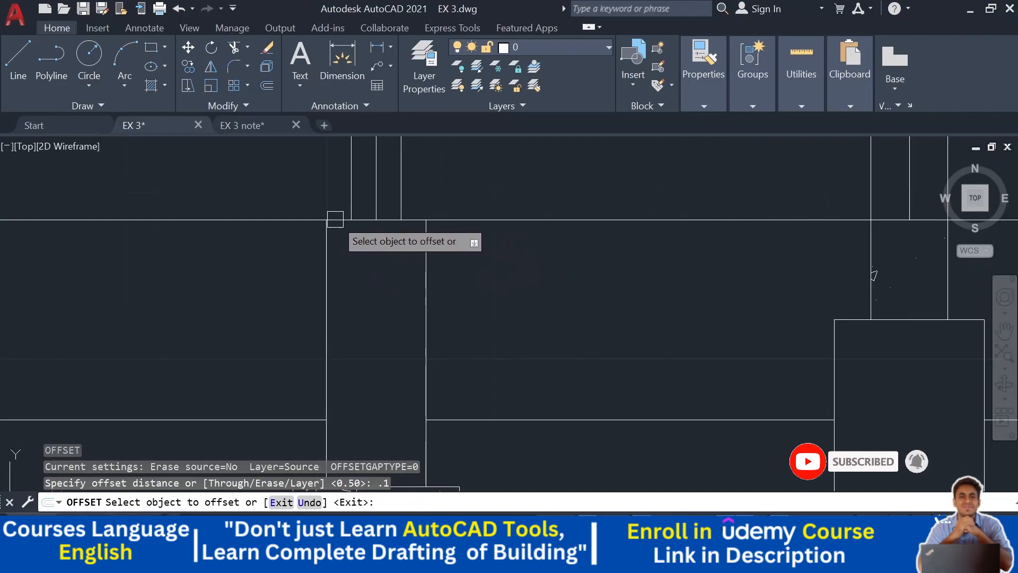
click(345, 235)
click(345, 288)
key(Escape)
key(Escape)
- Extend the new short line to both edges of the column
text(e)
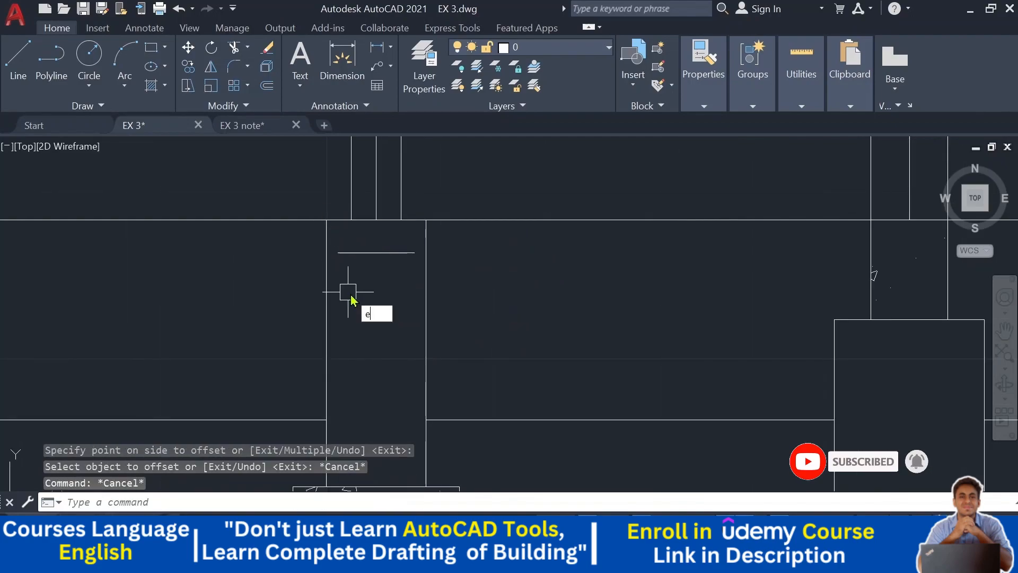
text(x)
key(Return)
click(371, 254)
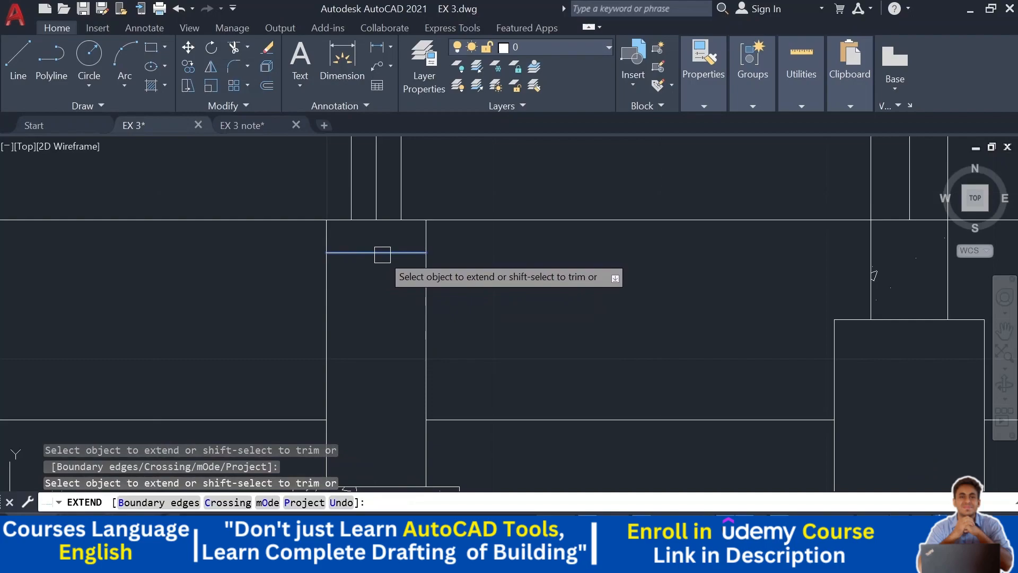
click(383, 254)
key(Escape)
key(Escape)
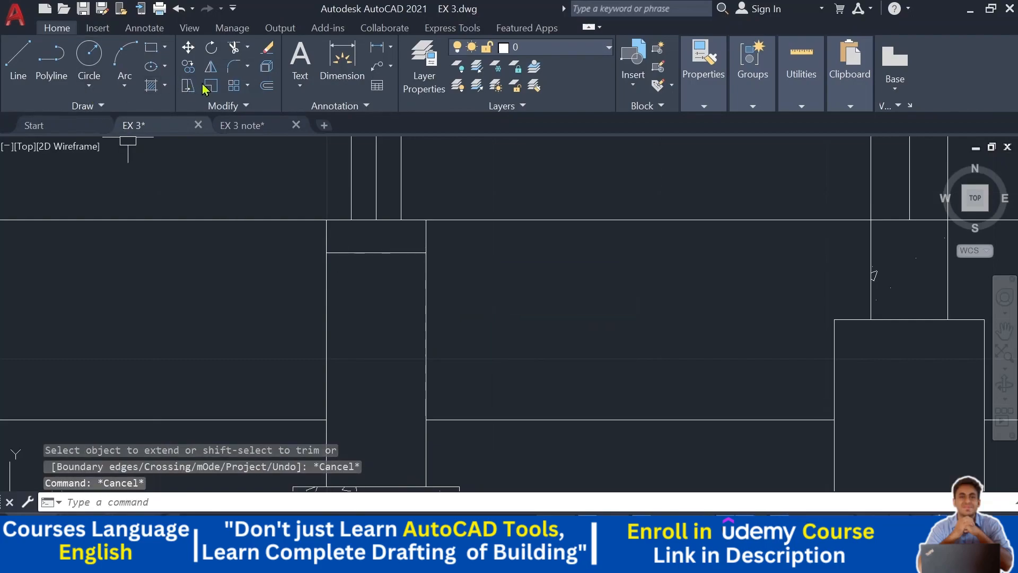
- Select the concrete hatch of the footings and set its scale to 0.03
click(150, 89)
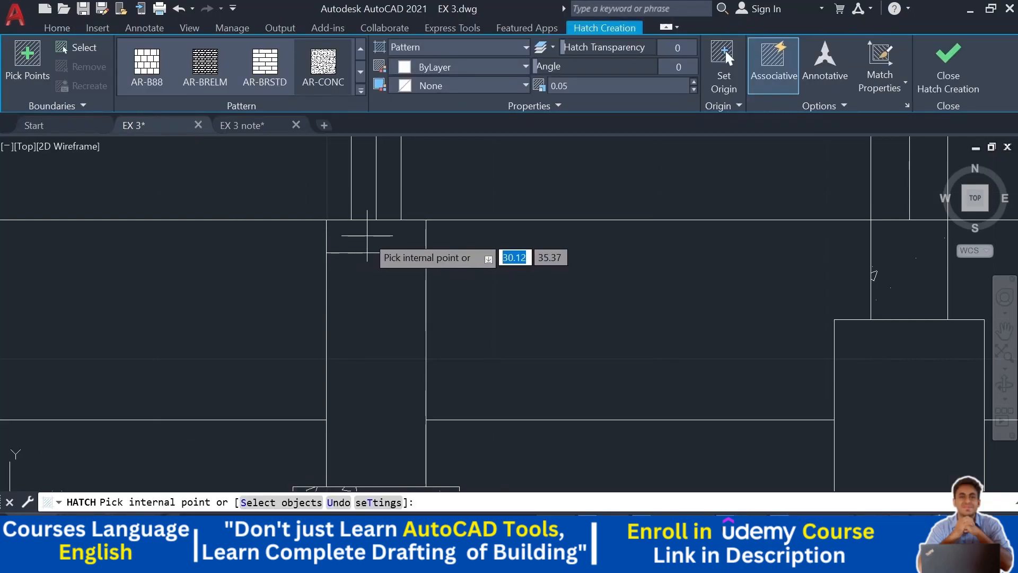
key(Escape)
scroll(490, 284, down, 2)
scroll(470, 439, down, 3)
scroll(467, 289, up, 2)
click(469, 320)
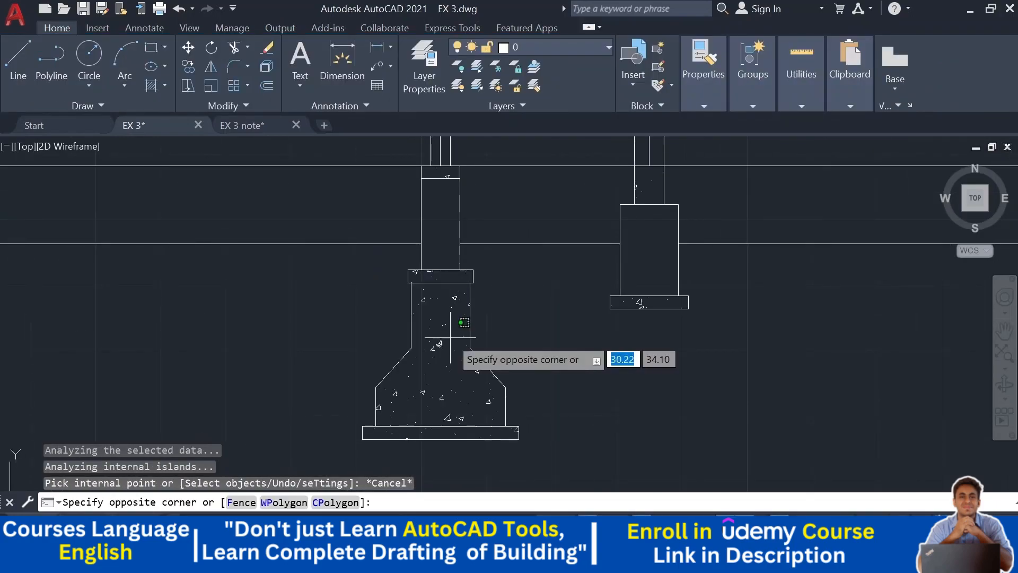
click(451, 337)
scroll(506, 234, down, 3)
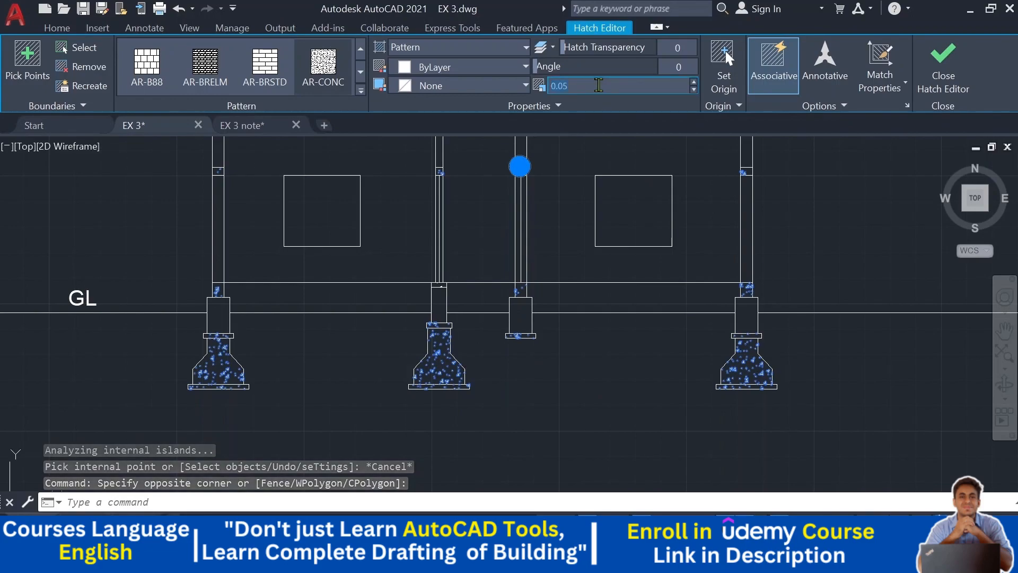
text(0.03)
key(Return)
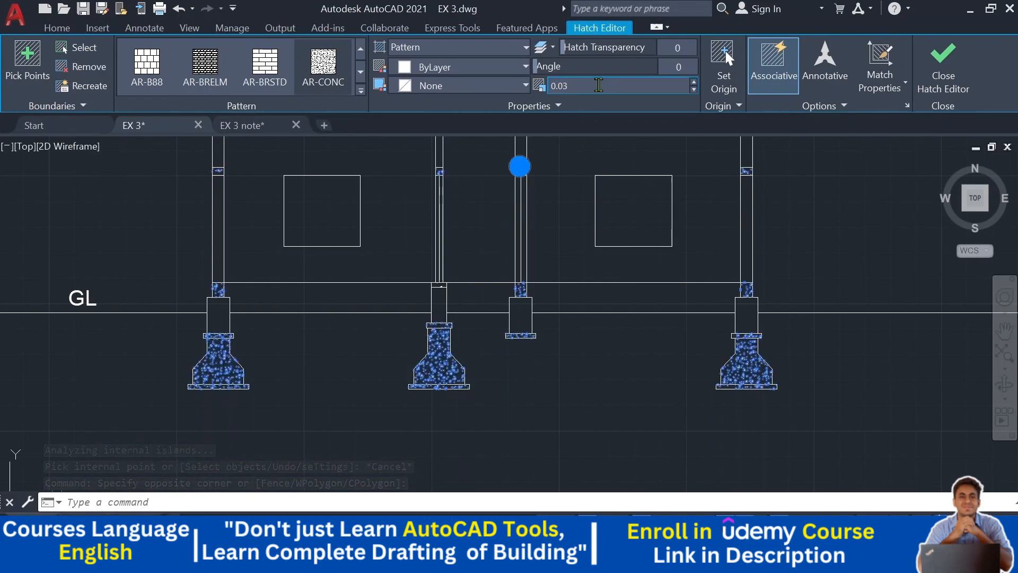
key(Escape)
key(Escape)
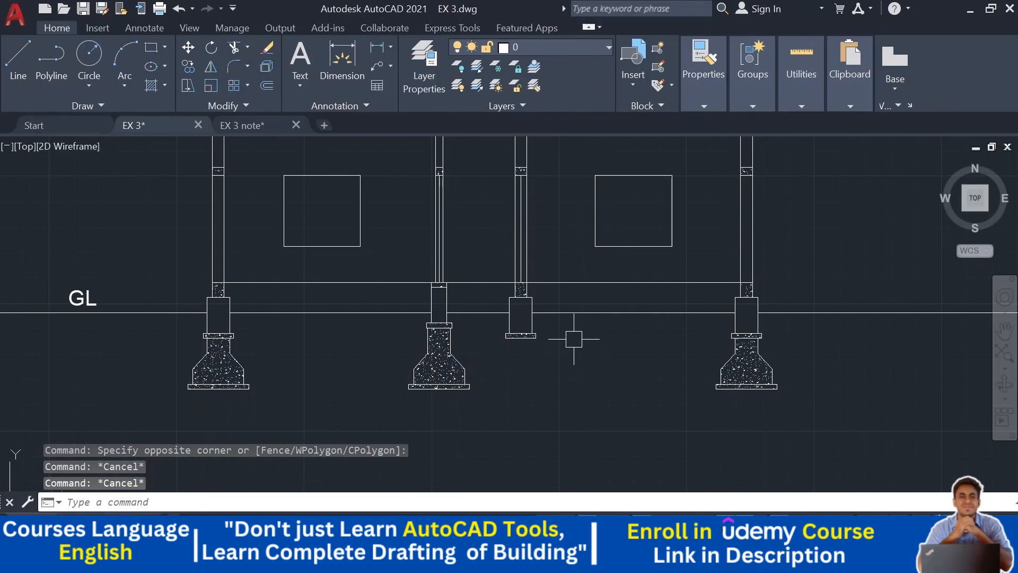
click(440, 373)
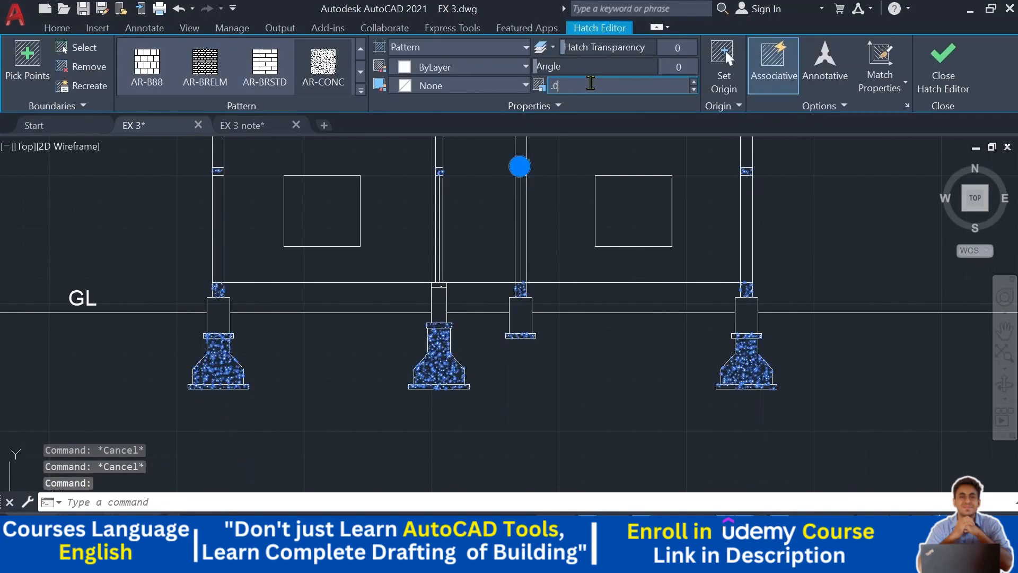
key(Escape)
key(Escape)
- Hatch the four column stubs around ground level with a diagonal-line ANSI pattern
middle_drag(574, 333, 559, 407)
mouse_move(595, 294)
middle_down()
mouse_move(592, 337)
mouse_move(579, 344)
middle_up()
middle_drag(193, 376, 226, 283)
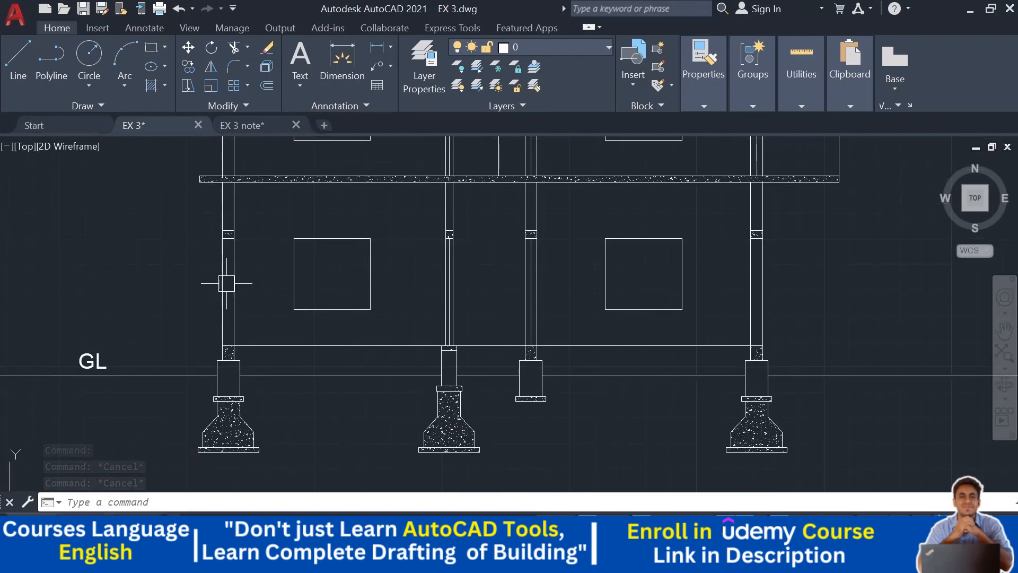
click(152, 86)
click(361, 49)
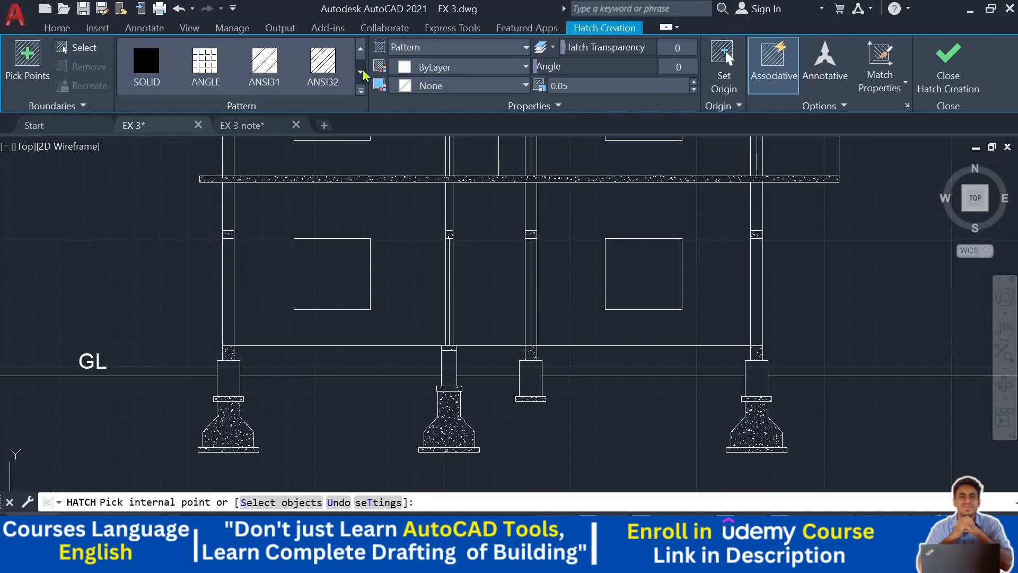
click(361, 73)
mouse_move(161, 230)
middle_down()
mouse_move(148, 229)
mouse_move(117, 109)
middle_up()
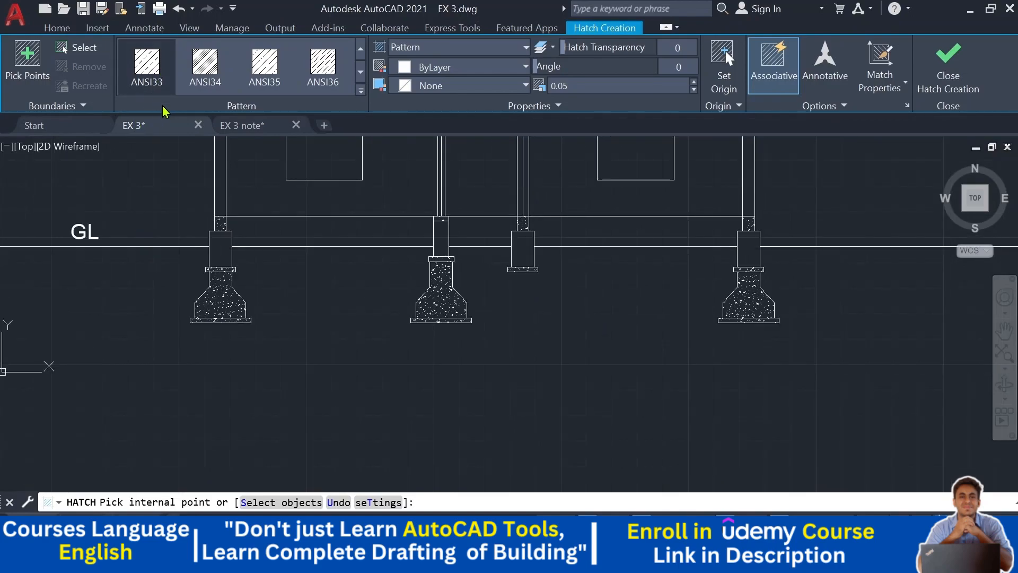
click(221, 254)
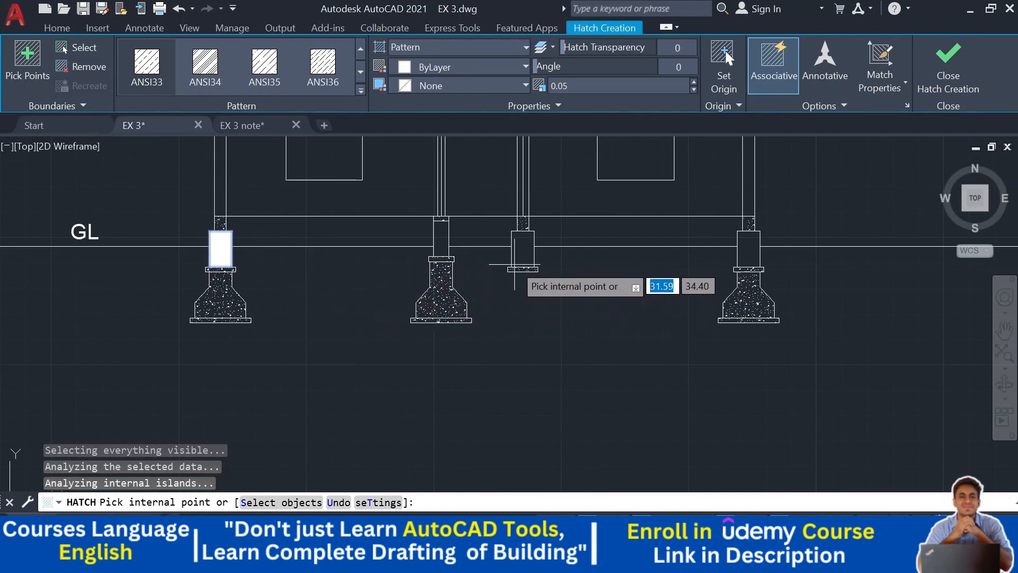
click(525, 242)
click(441, 238)
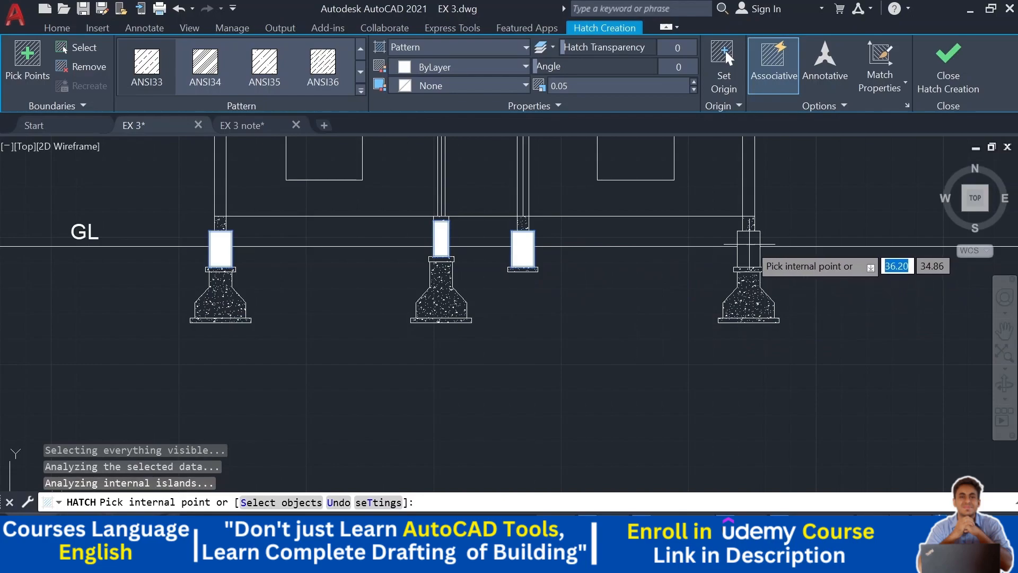
click(749, 249)
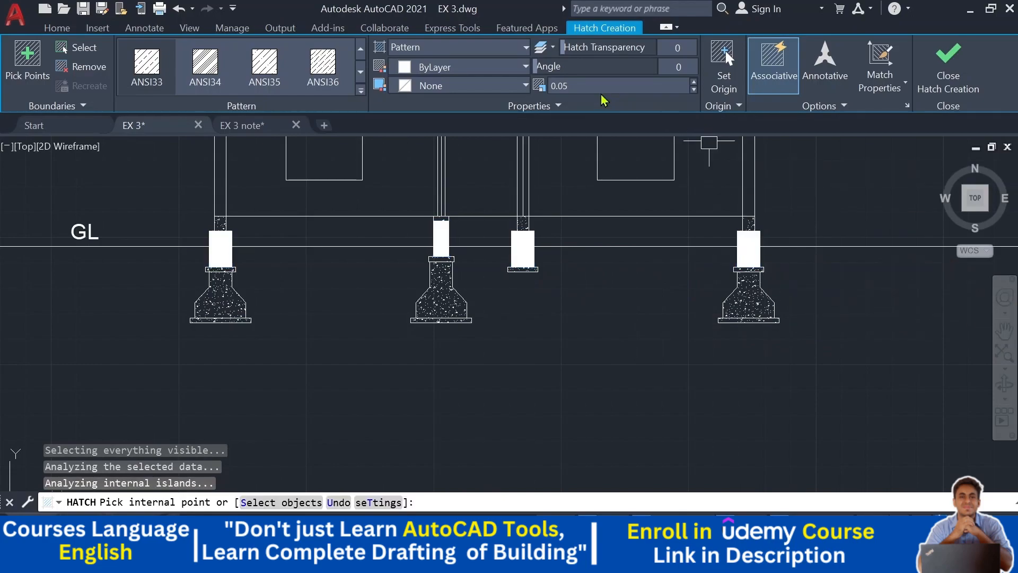
key(Escape)
- Set the column stub hatch scale to 1
click(522, 248)
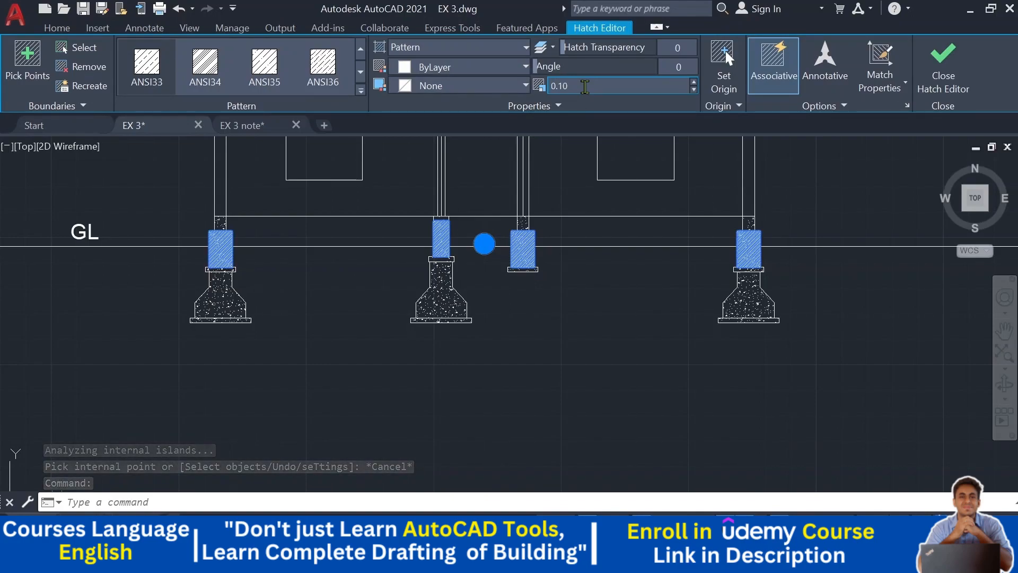
key(Return)
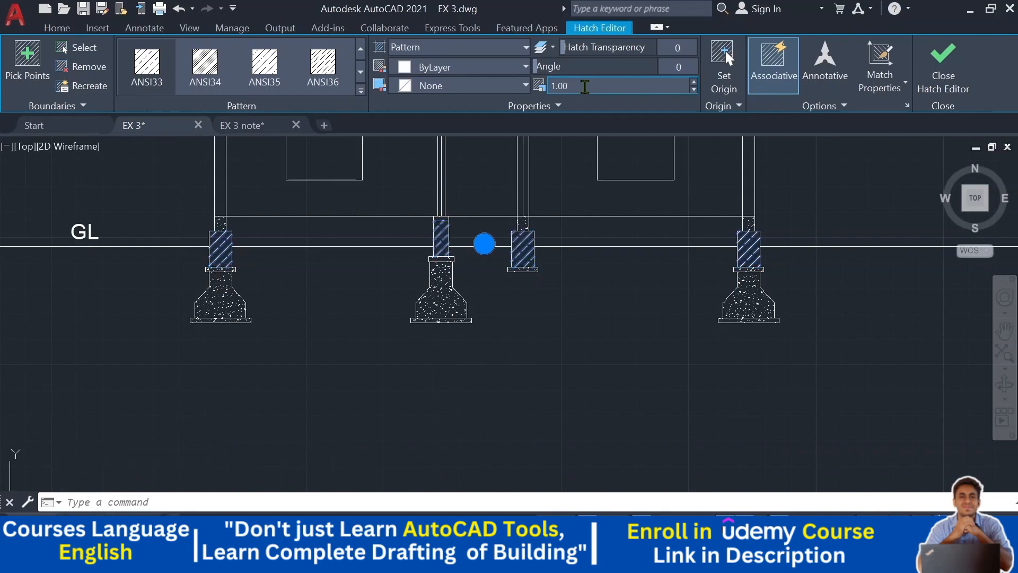
key(Escape)
- Set the column stub hatch scale to 0.75
middle_drag(551, 332, 523, 410)
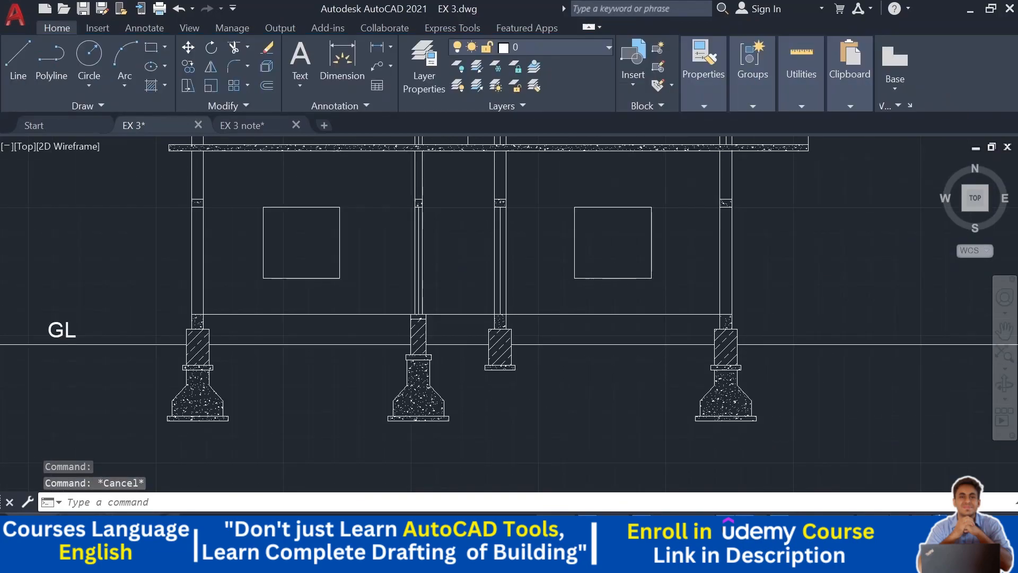
scroll(495, 369, up, 2)
click(494, 344)
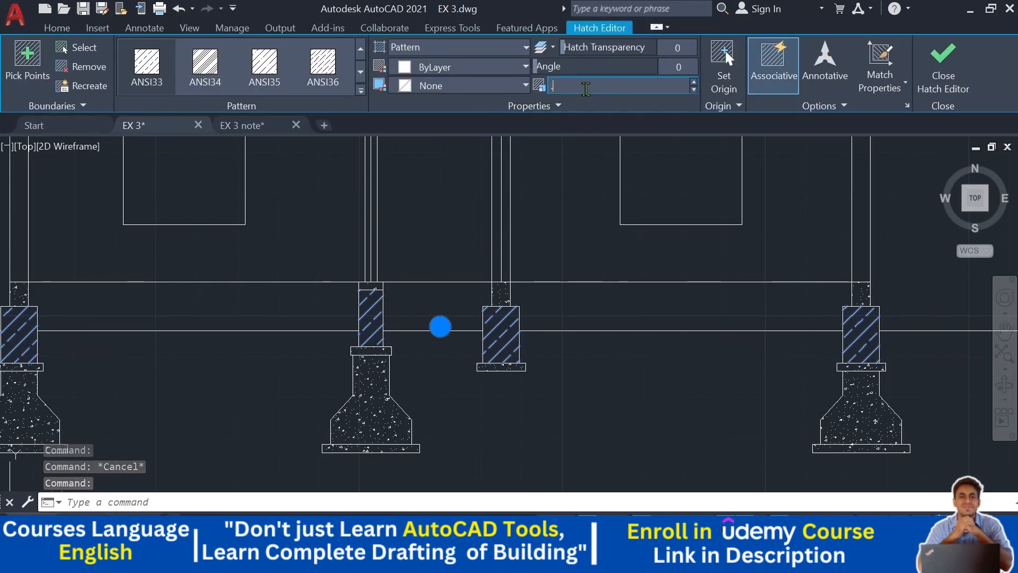
click(586, 88)
text(.75)
key(Return)
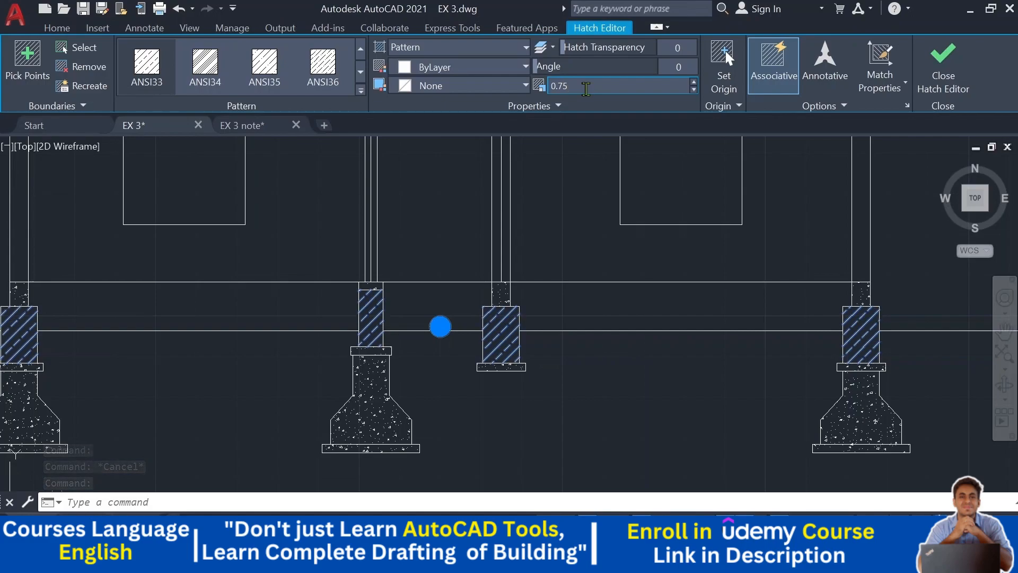
key(Escape)
key(Escape)
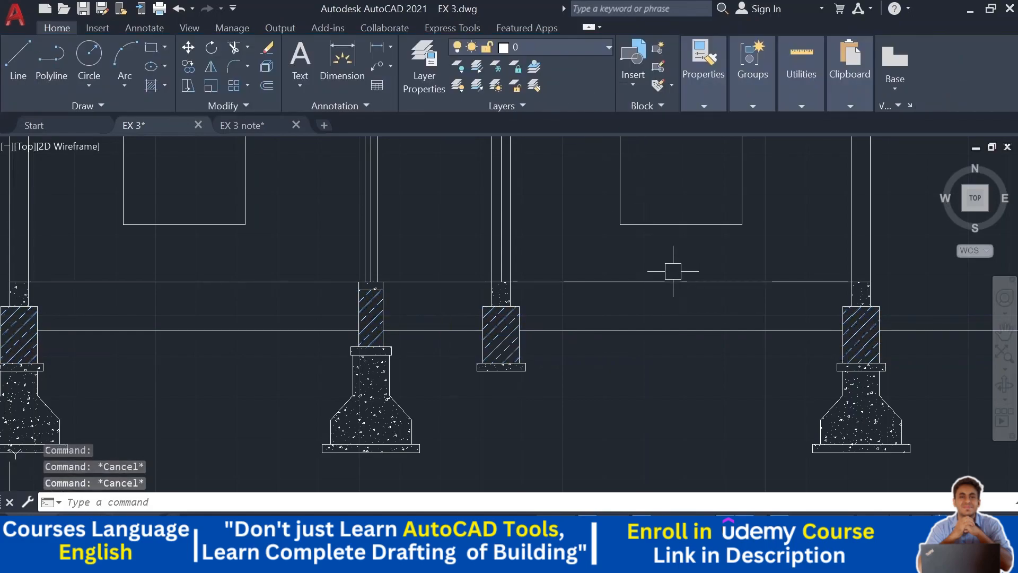
- Set the column stub hatch scale to 0.5
scroll(672, 271, down, 4)
scroll(603, 381, up, 4)
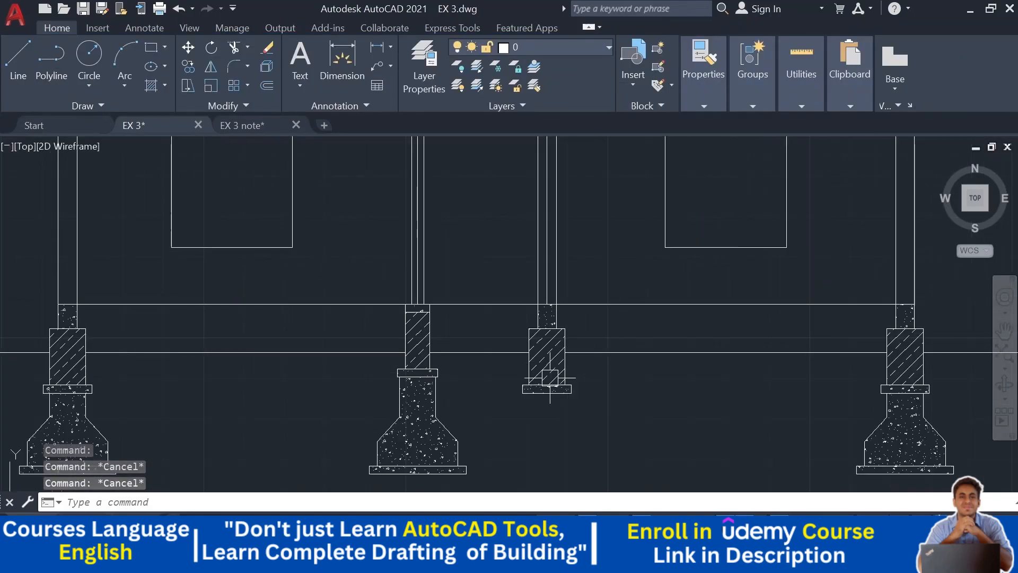
click(550, 366)
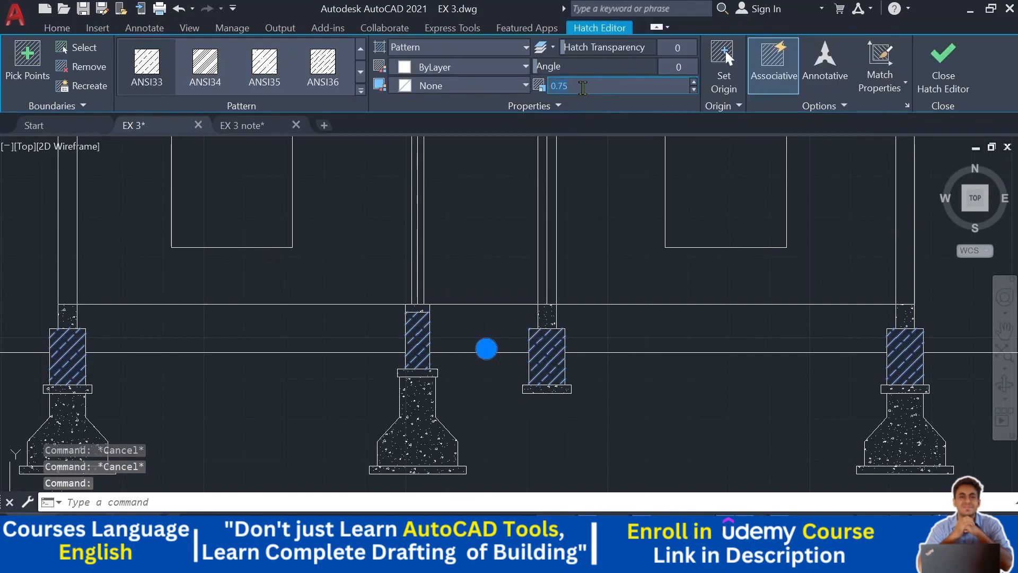
key(Return)
key(Escape)
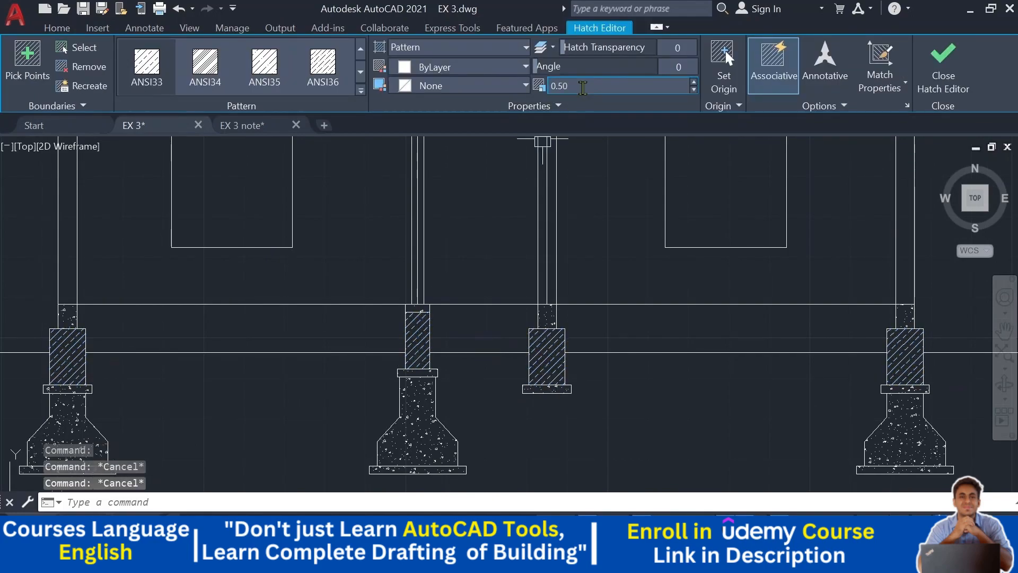
- Start an ANSI32 hatch and pick the left column's segments on the ground and upper floors
scroll(618, 354, down, 2)
mouse_move(618, 354)
middle_down()
mouse_move(609, 437)
mouse_move(584, 447)
middle_up()
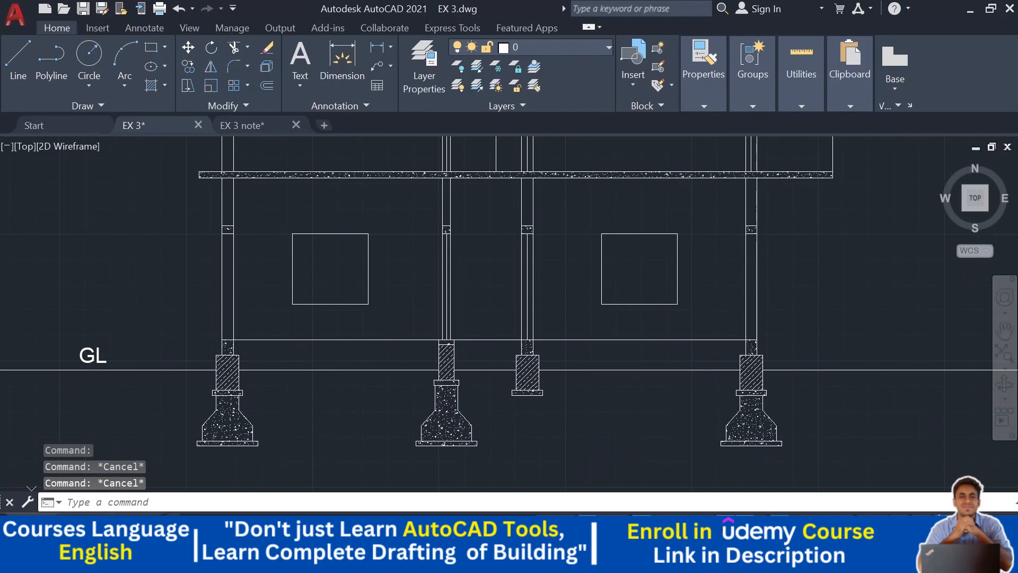
middle_drag(289, 309, 304, 335)
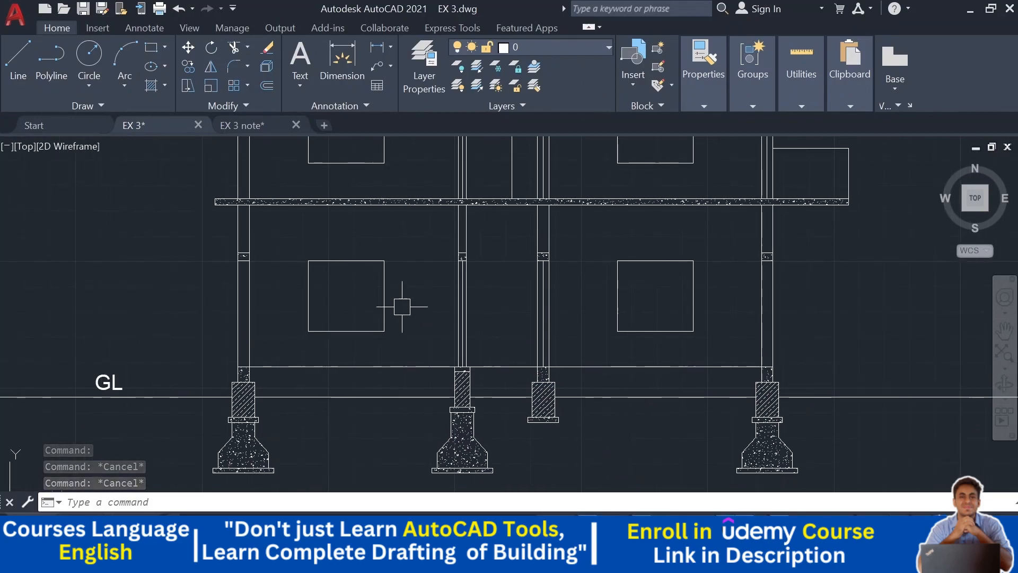
middle_drag(403, 306, 410, 343)
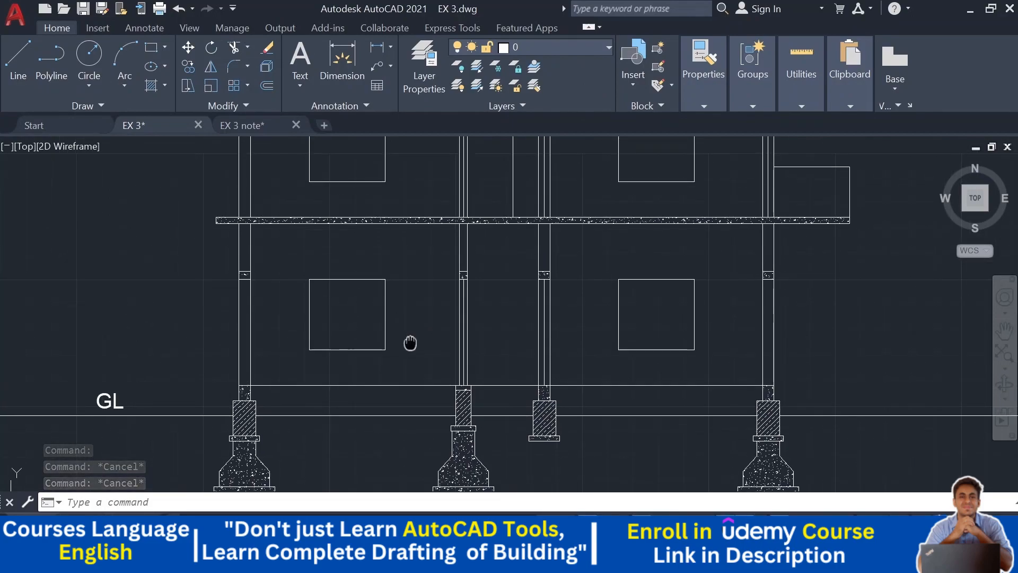
click(153, 90)
click(342, 66)
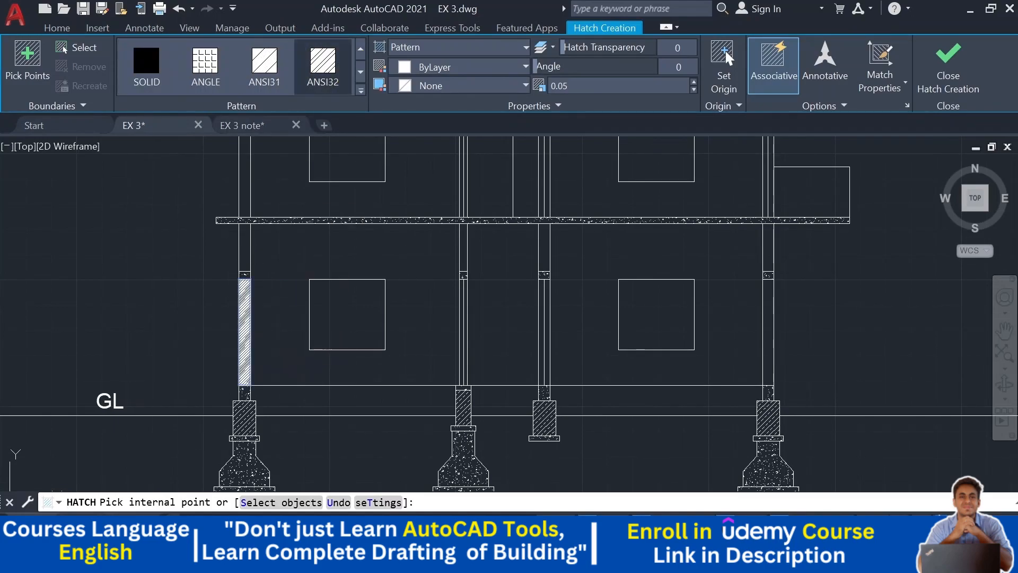
click(244, 333)
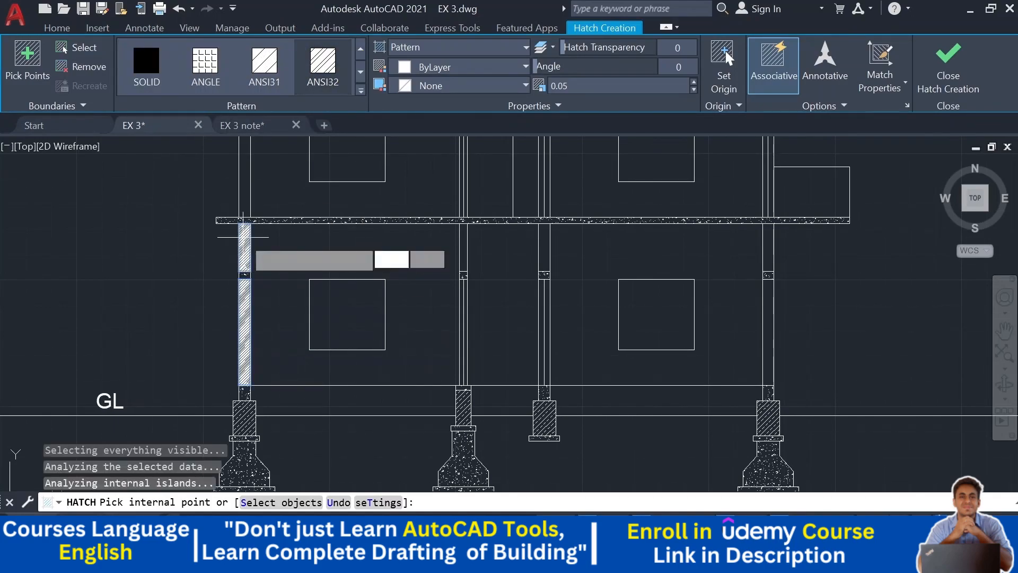
middle_drag(244, 237, 276, 355)
click(238, 265)
click(239, 180)
middle_drag(233, 151, 228, 222)
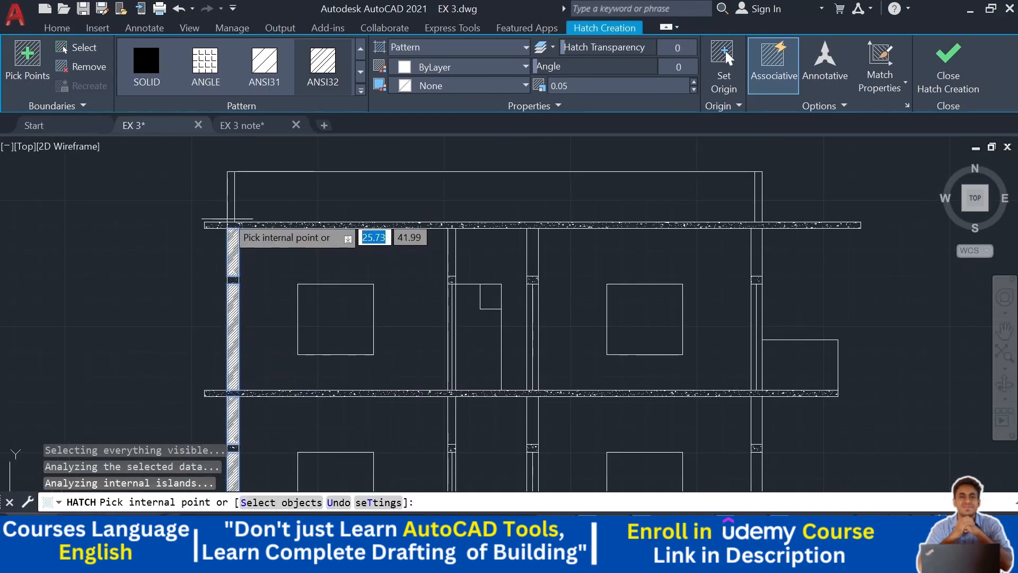
click(234, 198)
- Pick the remaining column segments on both floors of the middle and right columns to complete the ANSI32 hatch
click(453, 268)
middle_drag(452, 268, 405, 218)
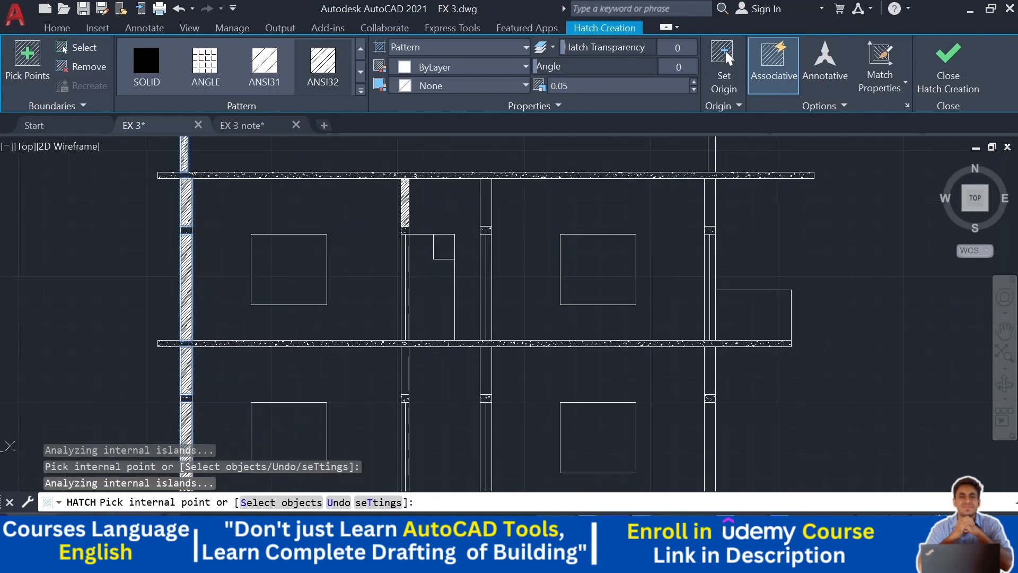
click(405, 282)
middle_drag(410, 353, 374, 231)
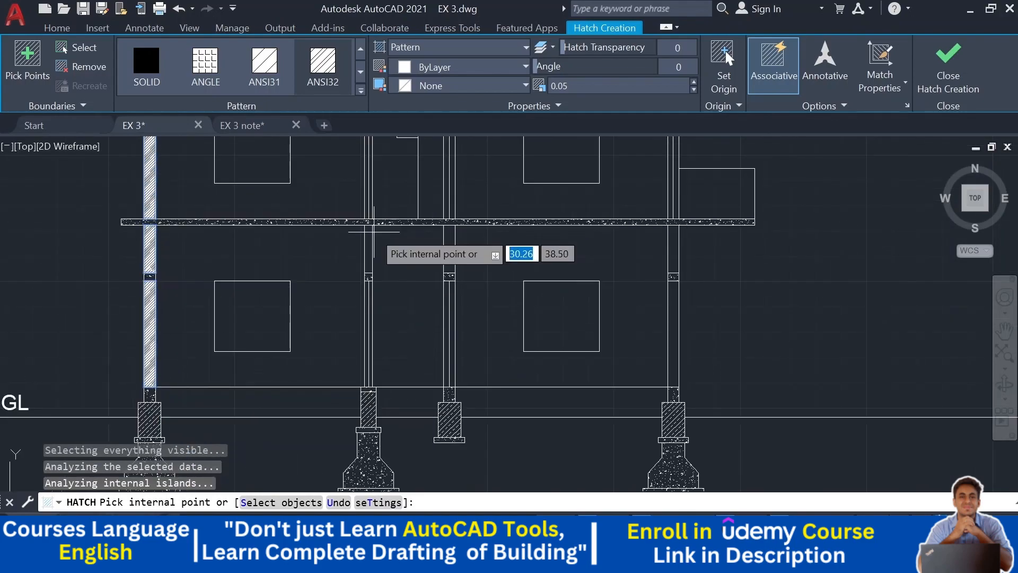
click(368, 239)
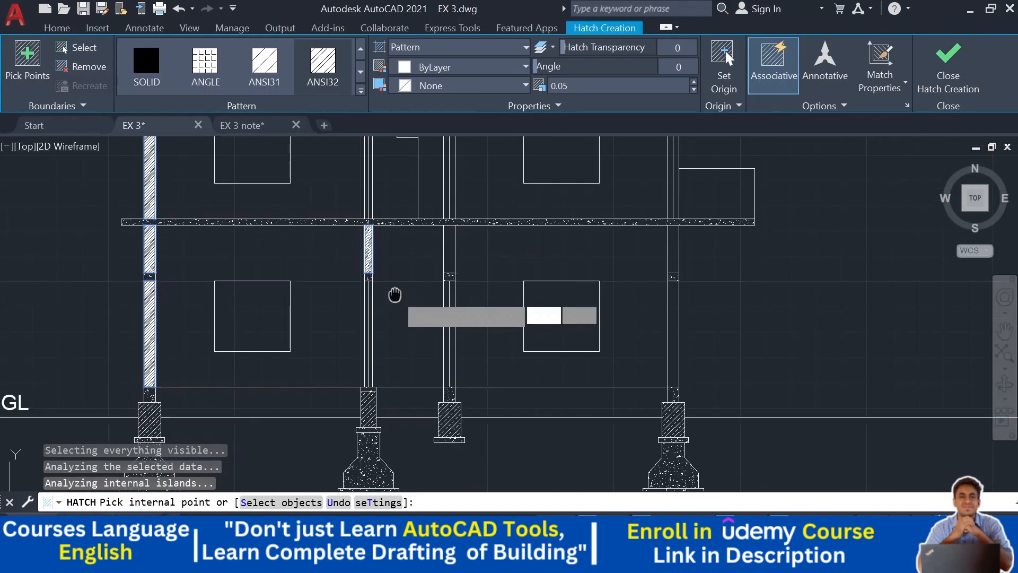
middle_drag(395, 295, 354, 284)
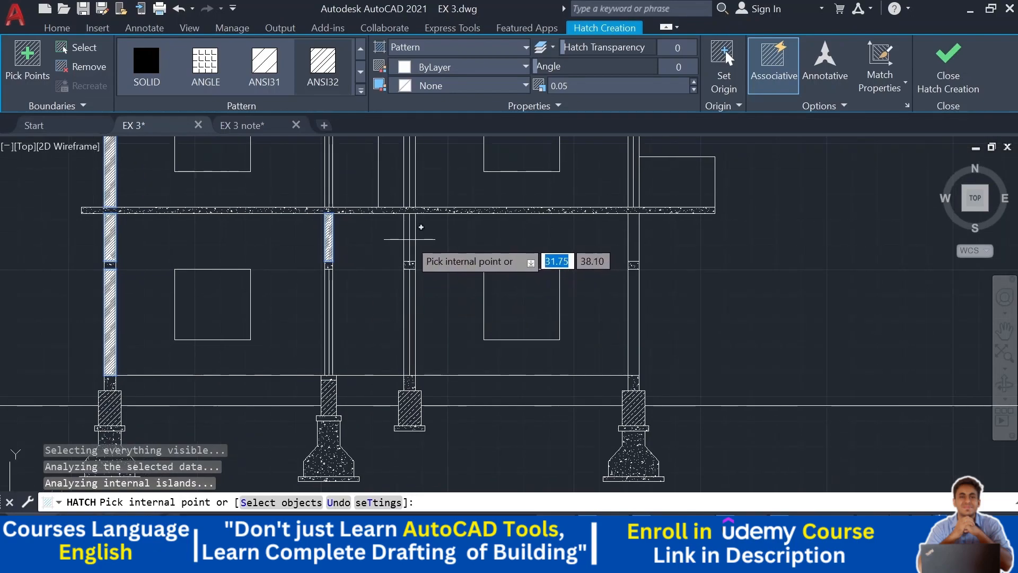
click(410, 239)
middle_drag(410, 240, 370, 331)
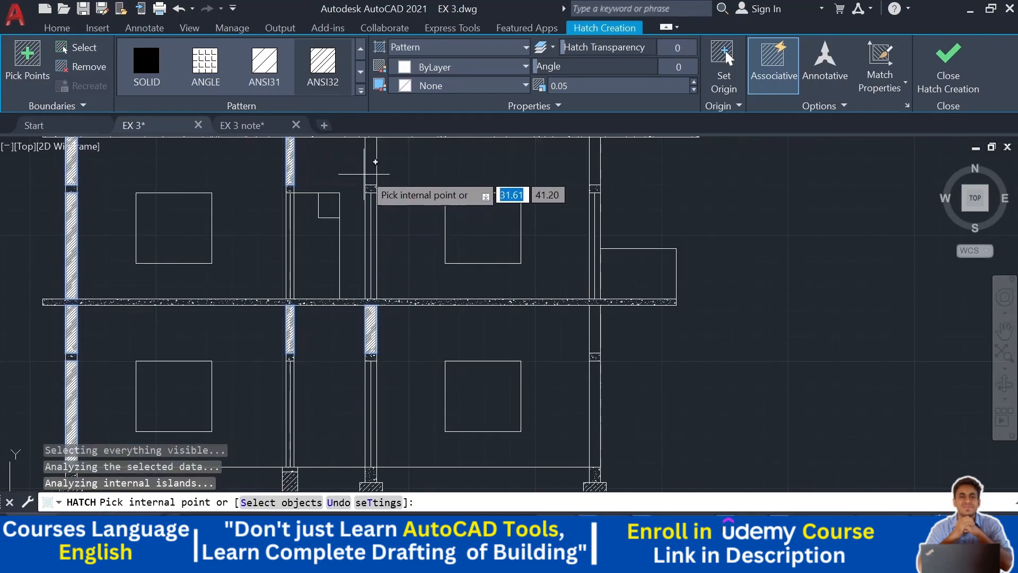
middle_drag(431, 178, 405, 254)
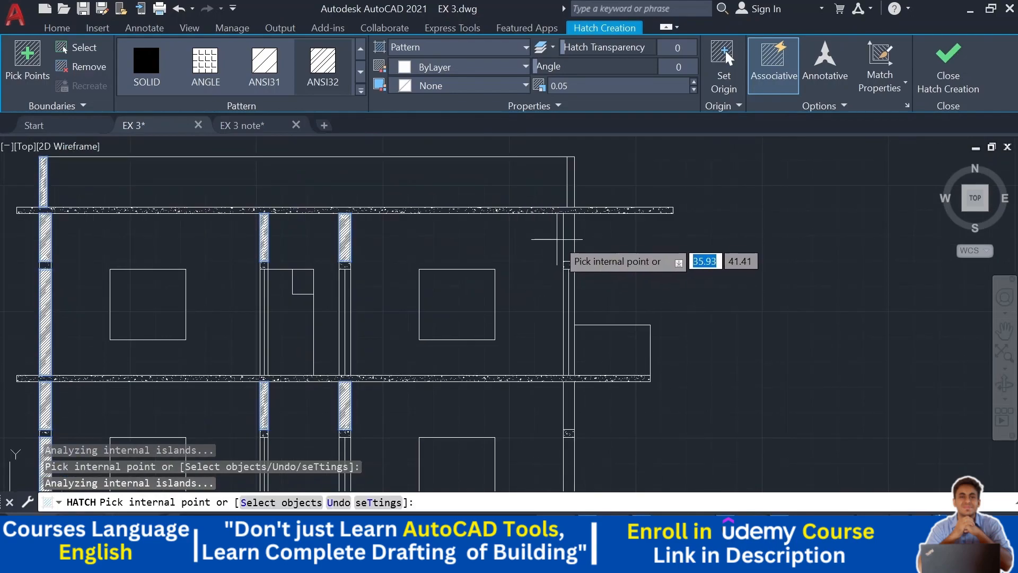
click(568, 240)
middle_drag(614, 312, 552, 160)
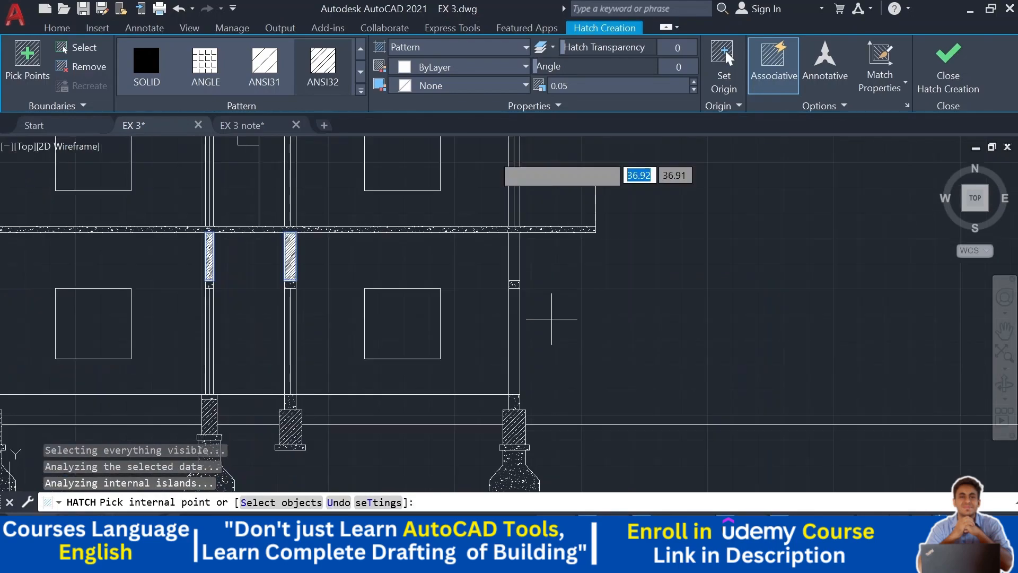
click(516, 259)
click(515, 335)
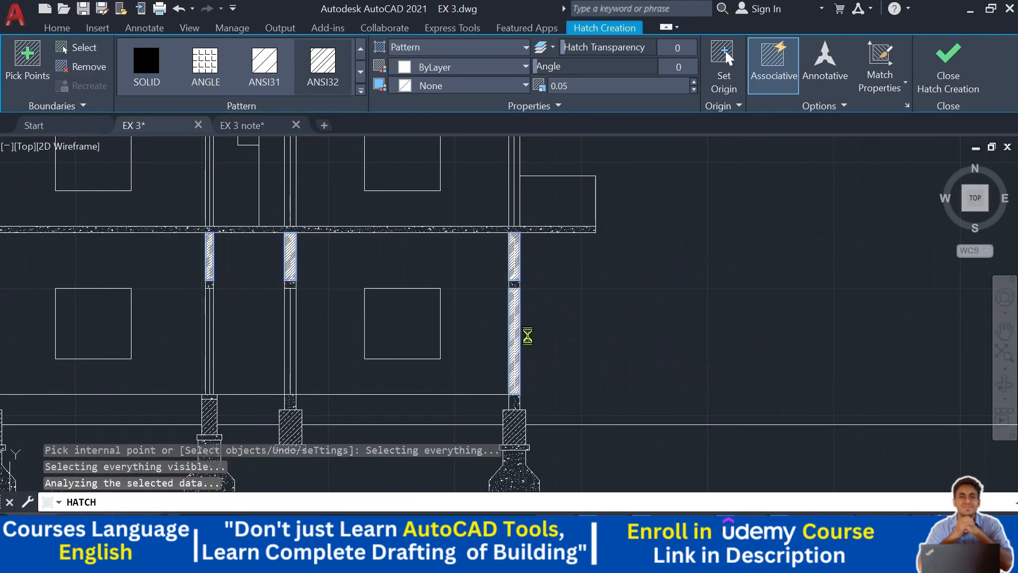
key(Escape)
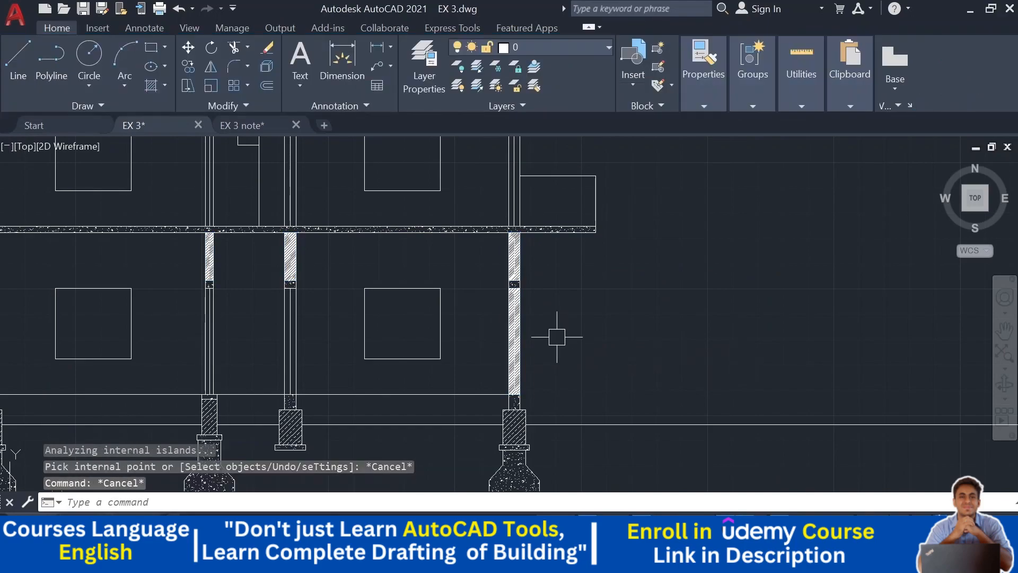
- Set the column hatch scale to 1
scroll(531, 265, up, 2)
click(508, 247)
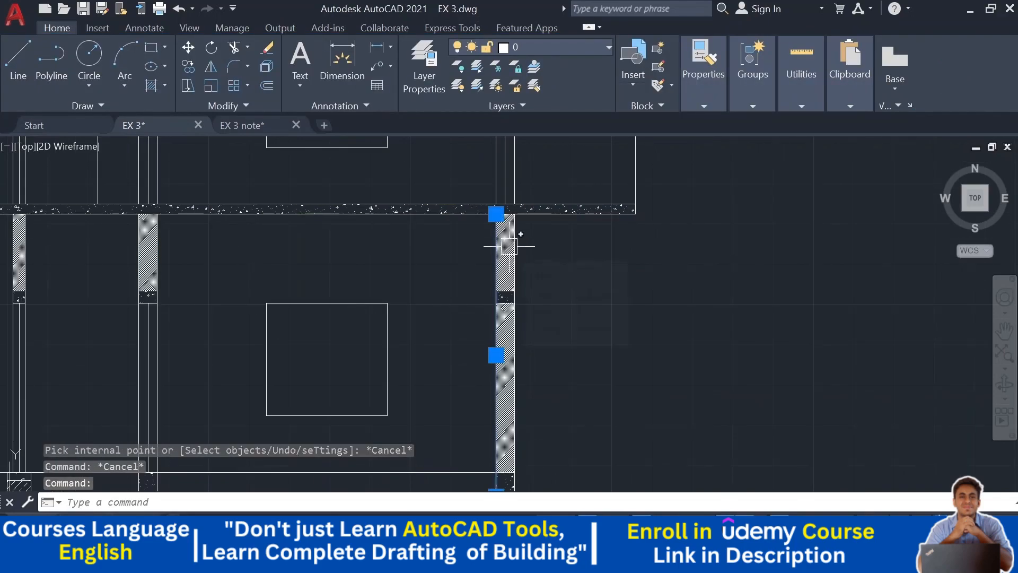
key(Escape)
scroll(505, 239, up, 4)
click(505, 239)
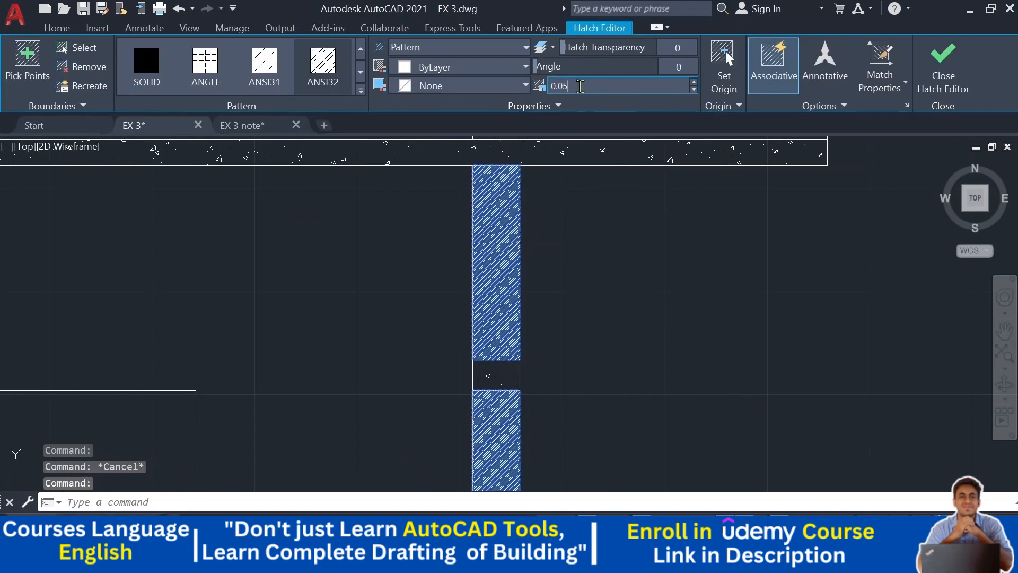
key(Return)
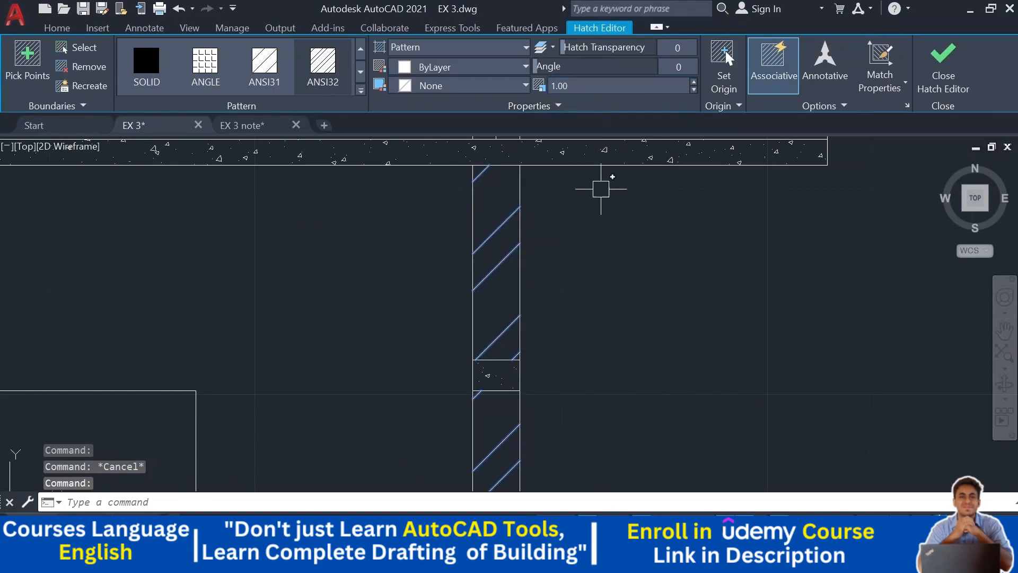
key(Escape)
scroll(591, 234, down, 5)
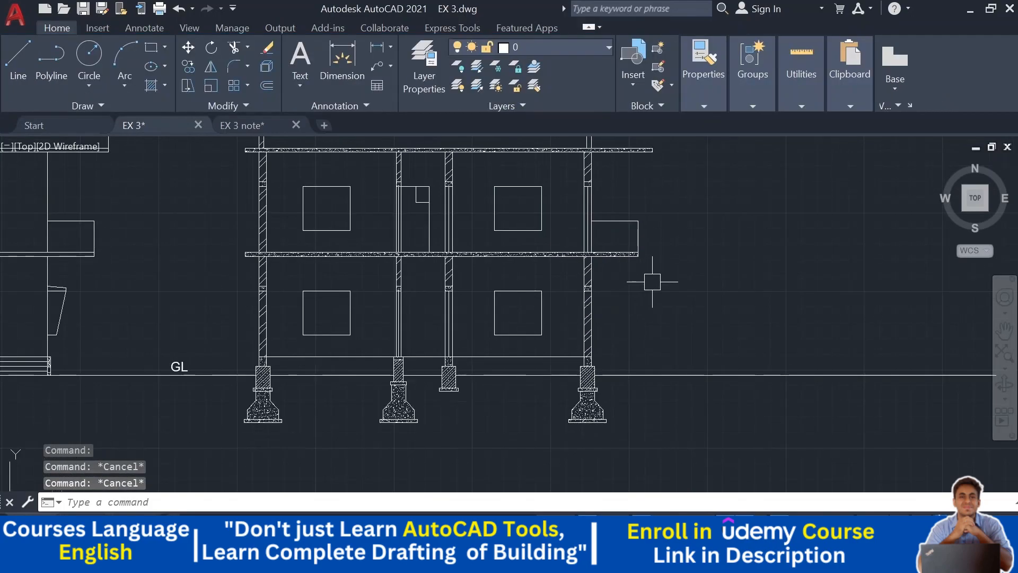
- Offset the plinth beam's top line 0.05 upward
middle_drag(653, 281, 650, 312)
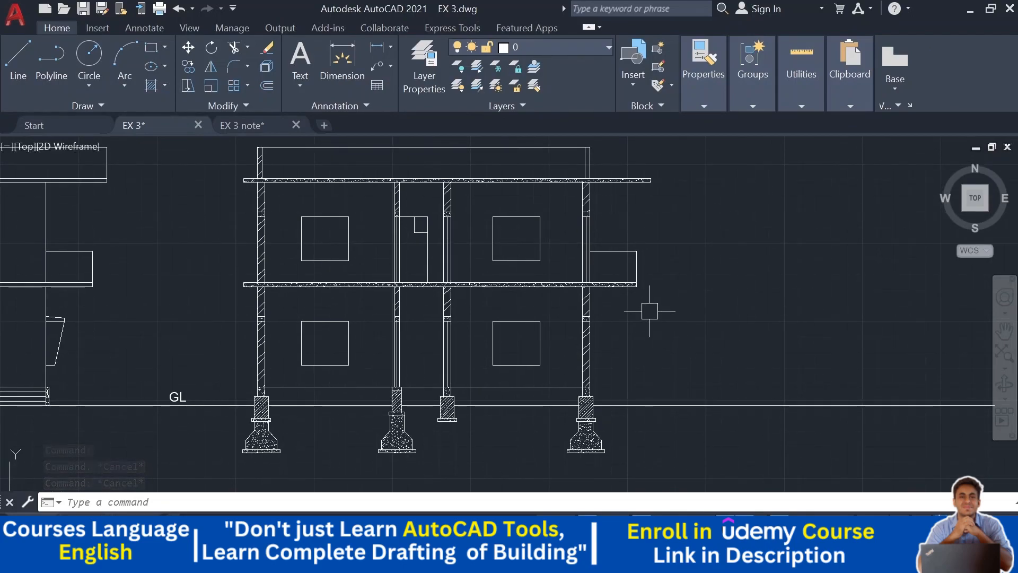
scroll(619, 332, up, 5)
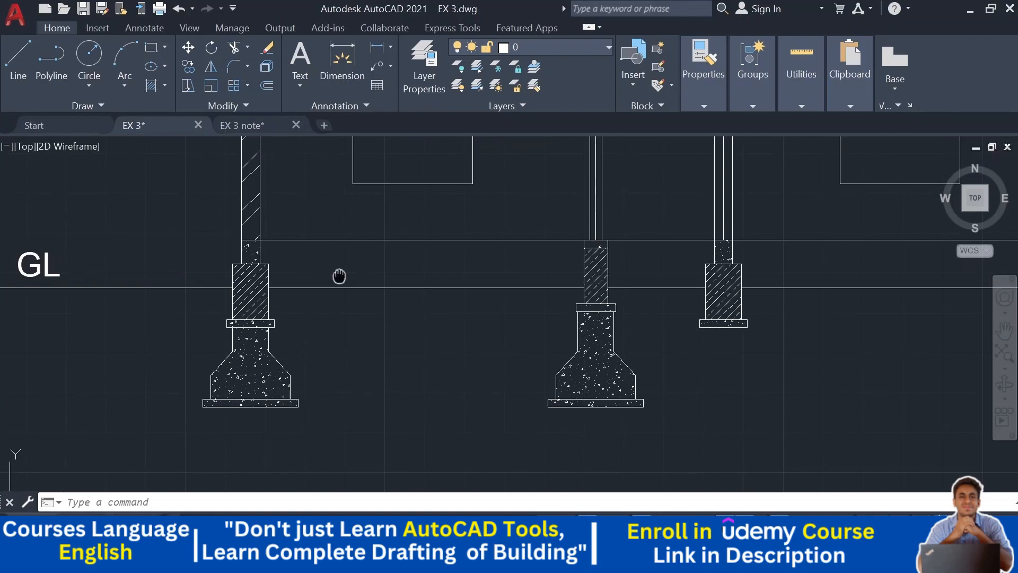
middle_drag(339, 276, 287, 336)
text(o)
key(Return)
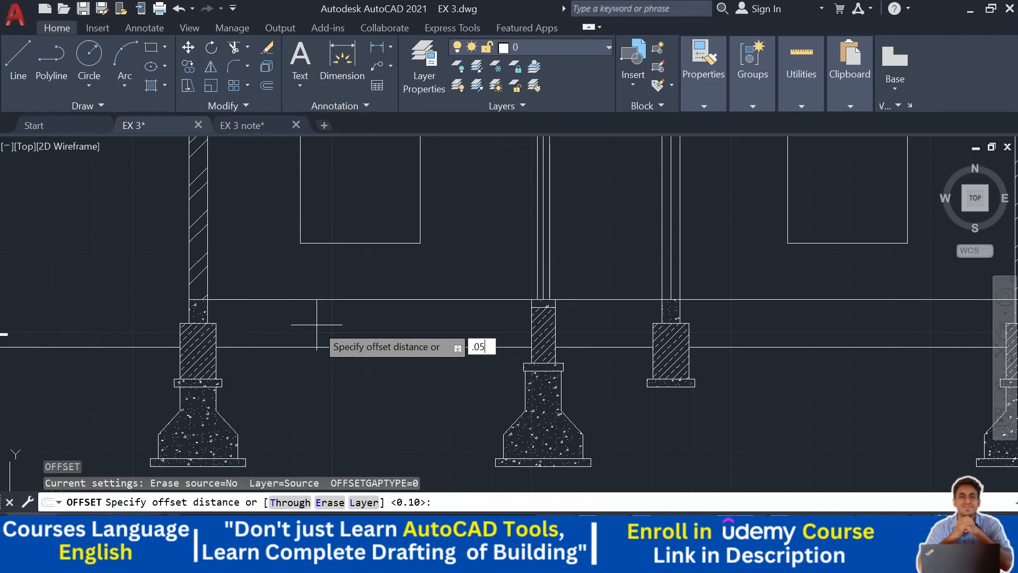
key(Return)
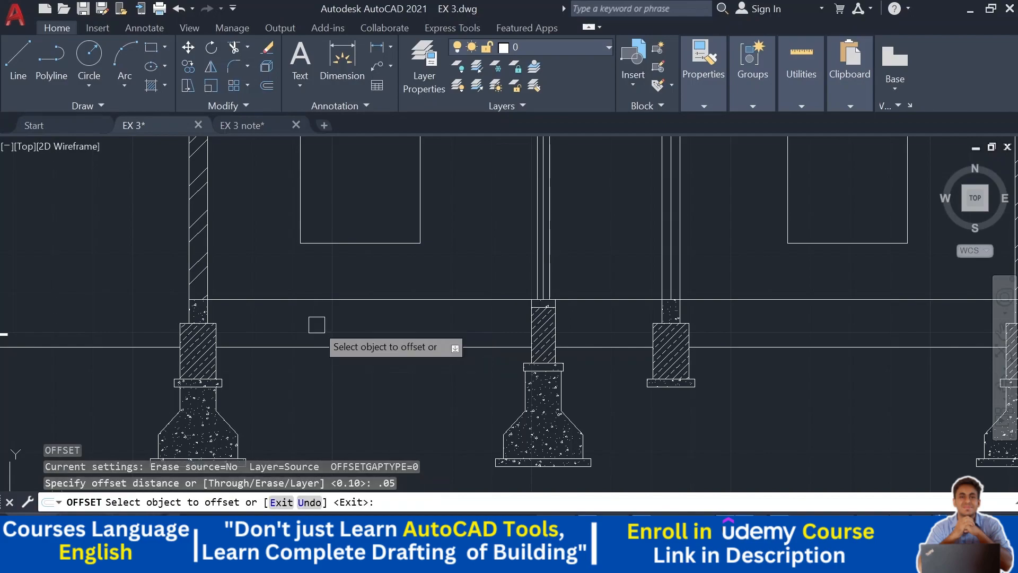
click(358, 300)
click(377, 276)
key(Escape)
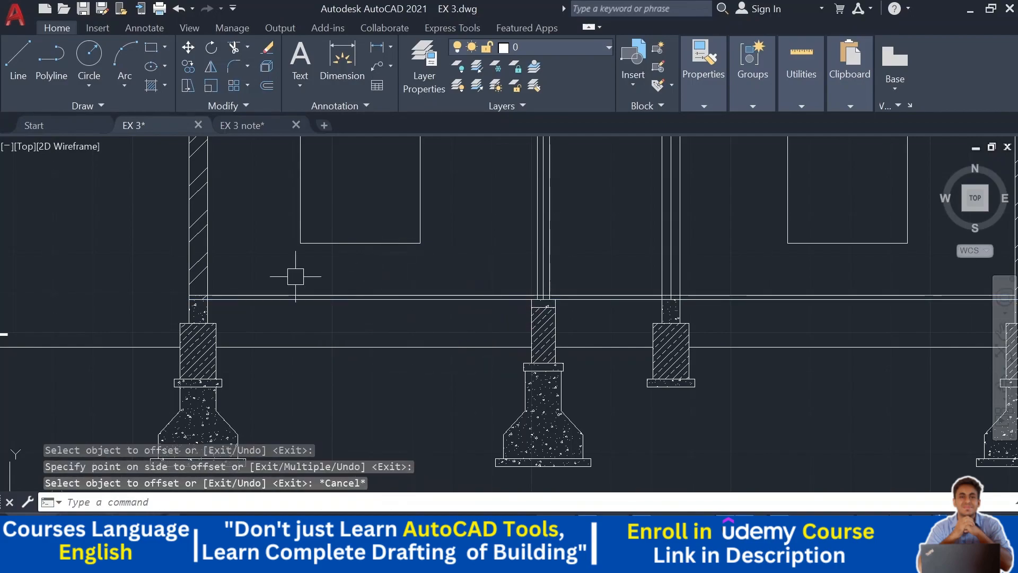
- Trim the offset line where it runs into the columns
scroll(236, 283, up, 5)
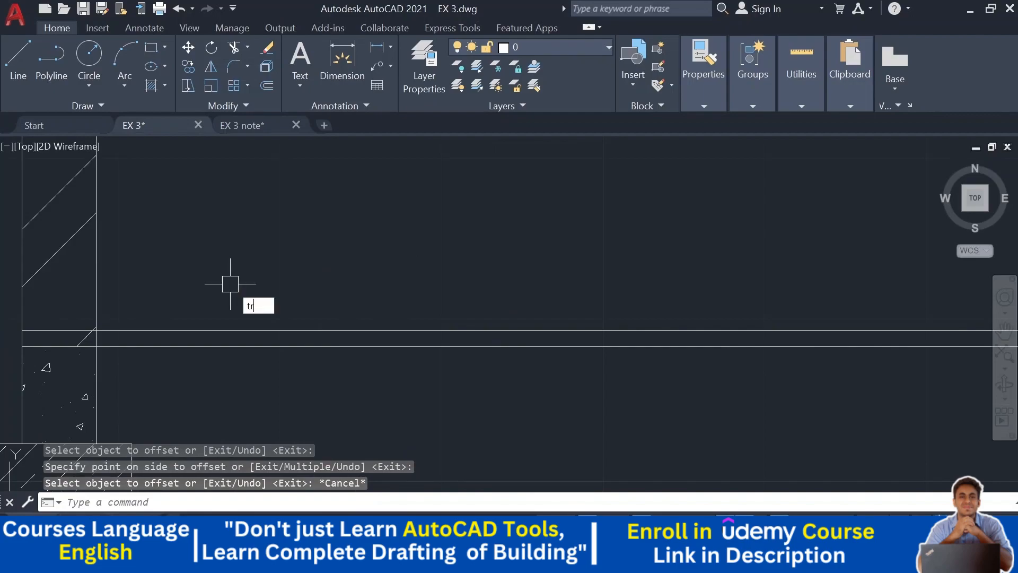
key(Return)
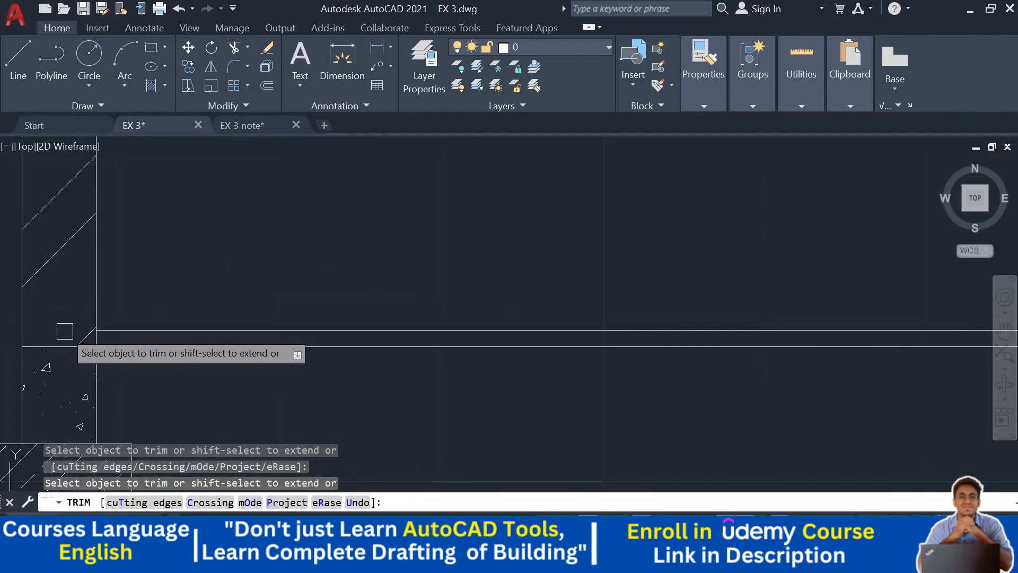
scroll(94, 334, up, 5)
scroll(95, 334, down, 3)
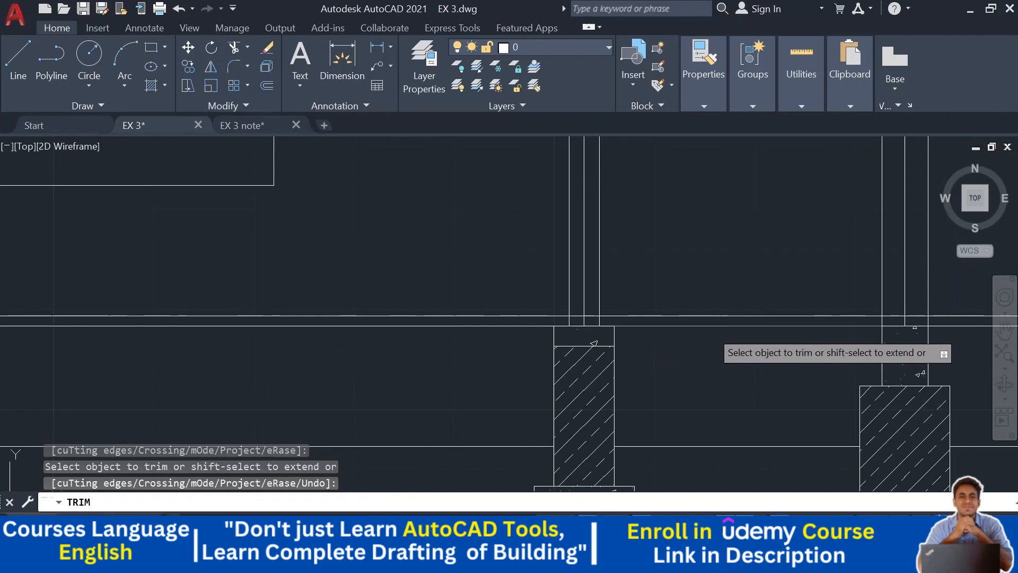
scroll(703, 328, up, 5)
click(214, 276)
scroll(232, 283, down, 4)
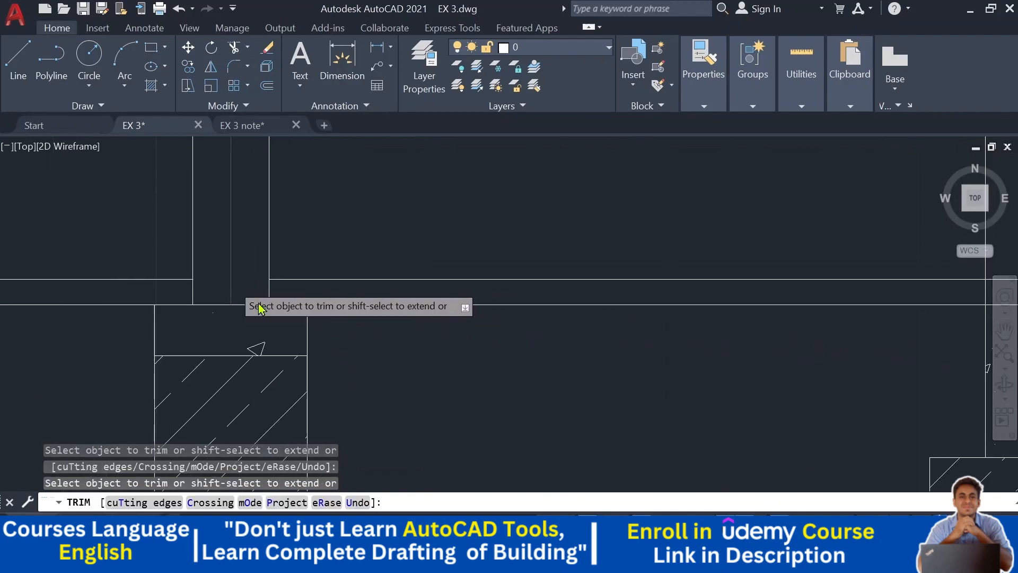
scroll(555, 279, up, 4)
click(268, 288)
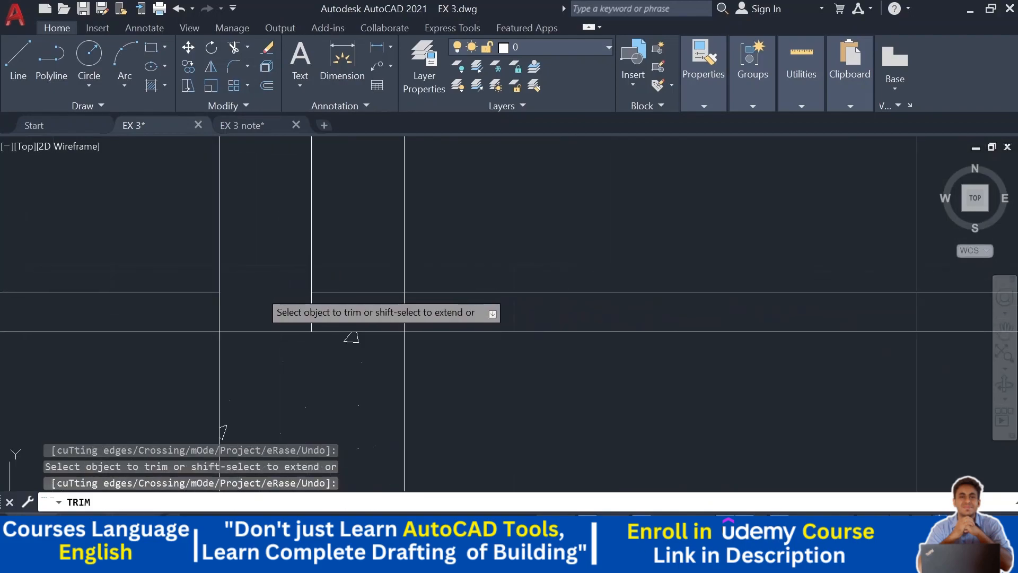
scroll(357, 292, down, 4)
scroll(616, 277, up, 5)
scroll(599, 311, down, 4)
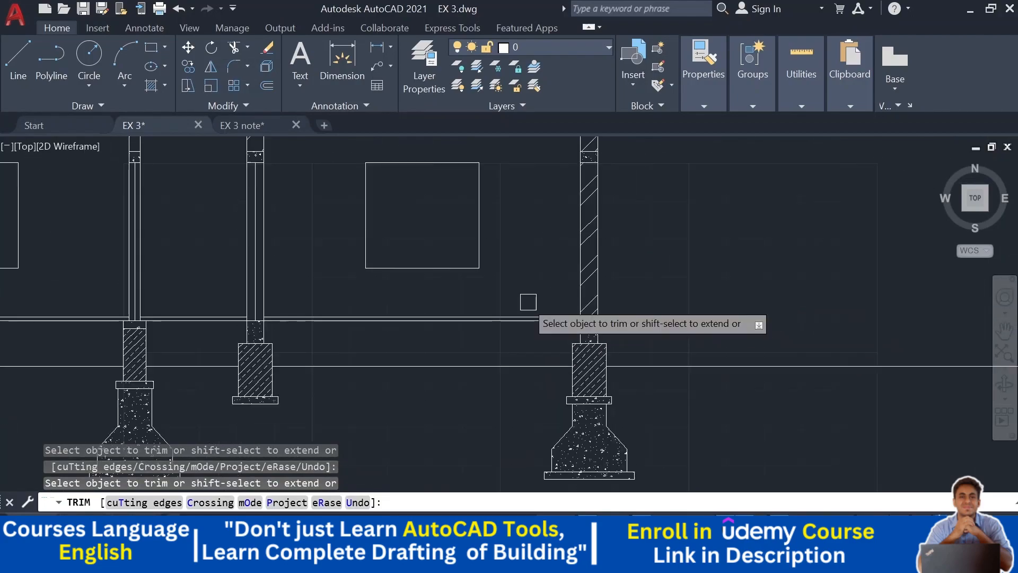
scroll(690, 300, up, 3)
key(Escape)
- Stretch the offset line's end across the column to the column's far edge
middle_drag(470, 278, 673, 262)
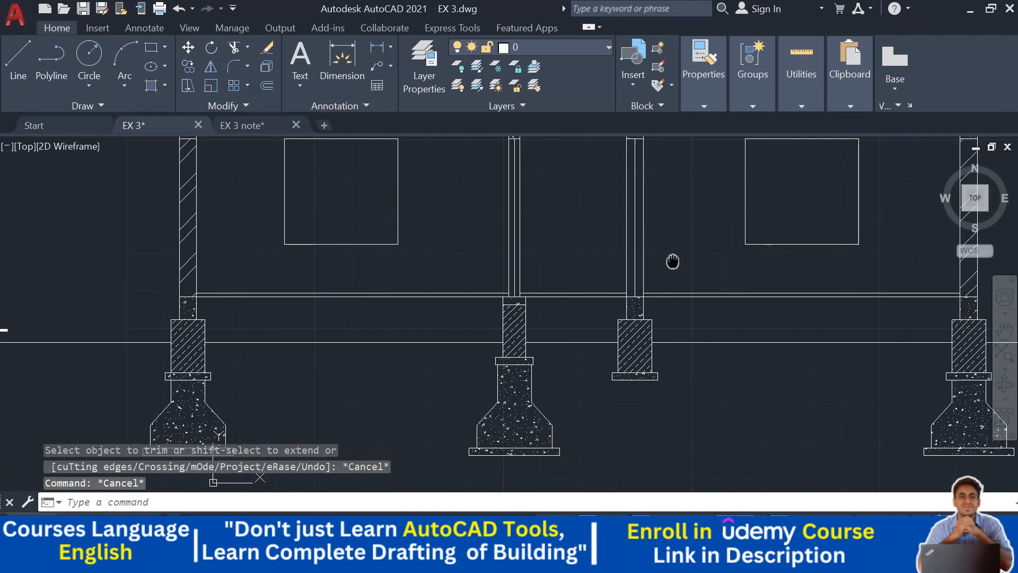
middle_drag(391, 264, 390, 264)
scroll(510, 280, up, 5)
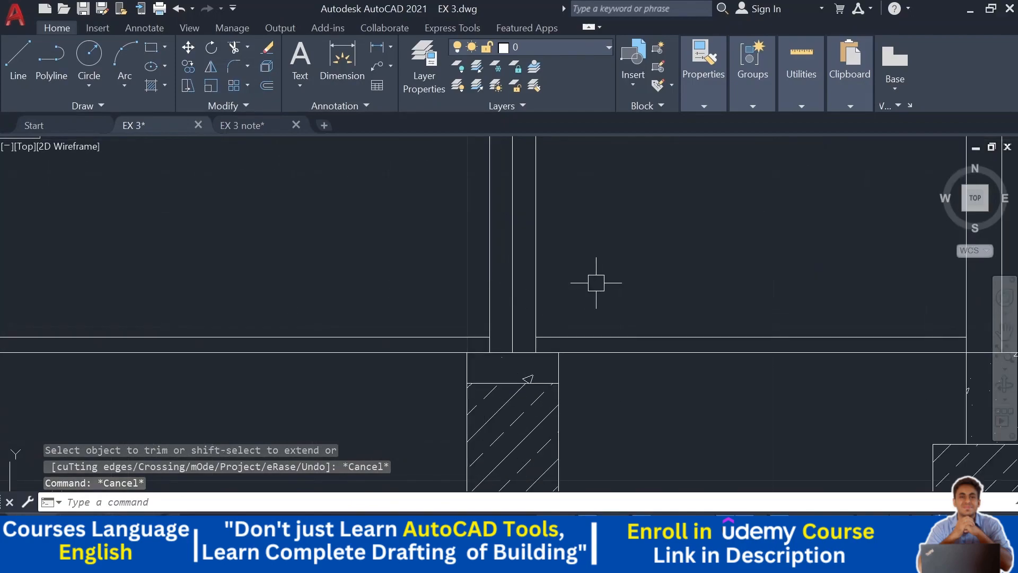
scroll(576, 338, up, 2)
click(391, 337)
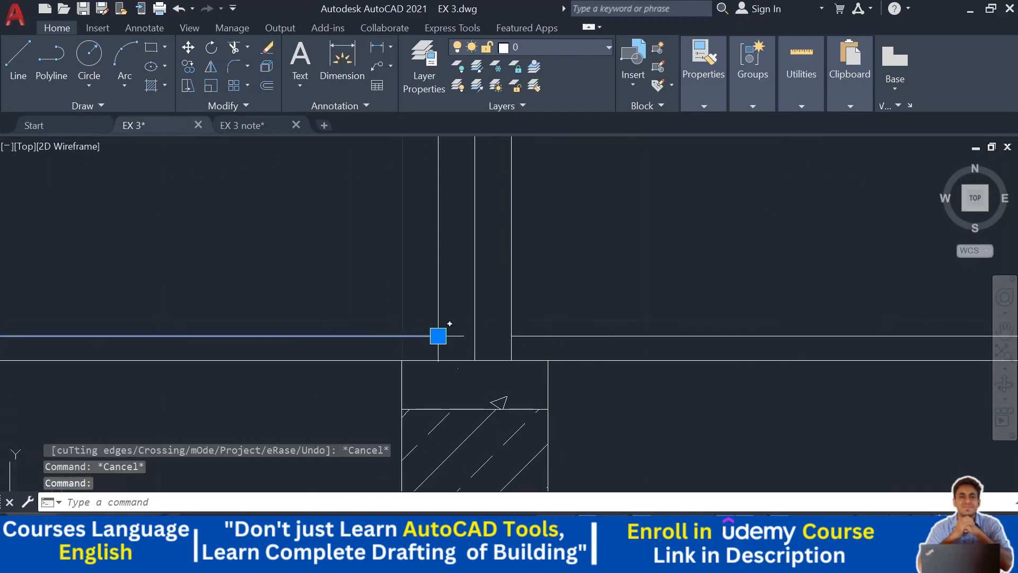
click(438, 336)
click(511, 336)
key(Escape)
- Stretch the next offset line end across the adjacent column to its far edge
scroll(661, 292, down, 4)
middle_drag(874, 292, 398, 301)
scroll(431, 325, up, 6)
click(232, 303)
click(222, 290)
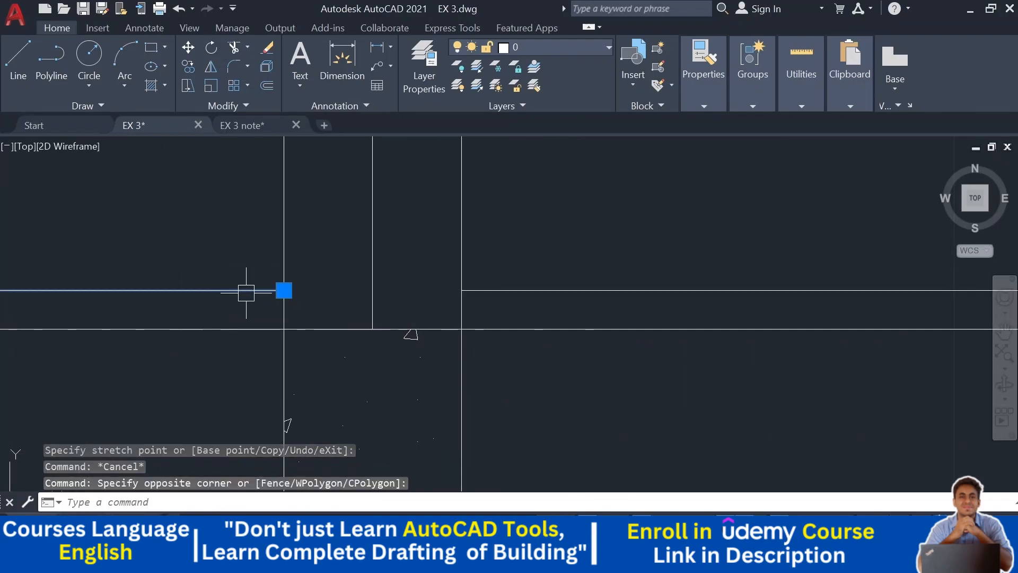
click(284, 290)
click(462, 290)
key(Escape)
- Trim the leftover offset line pieces crossing the columns along the plinth beam
text(tr)
key(Return)
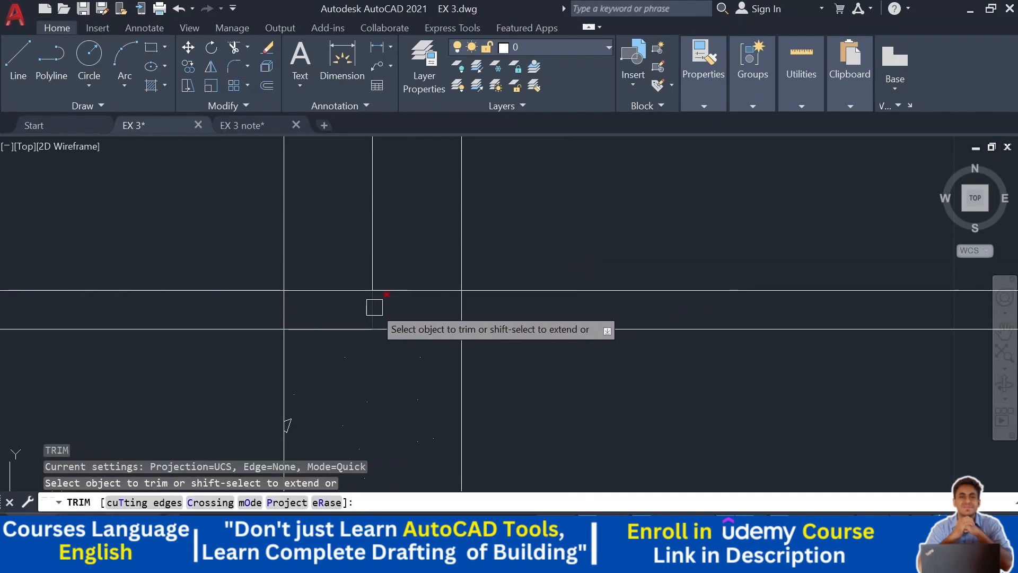
mouse_move(498, 300)
mouse_down()
mouse_move(313, 296)
mouse_move(232, 312)
mouse_up()
scroll(325, 312, down, 5)
middle_drag(336, 313, 787, 311)
scroll(527, 311, up, 8)
drag(491, 284, 194, 285)
scroll(387, 266, down, 5)
middle_drag(386, 266, 371, 295)
key(Escape)
key(Escape)
key(Escape)
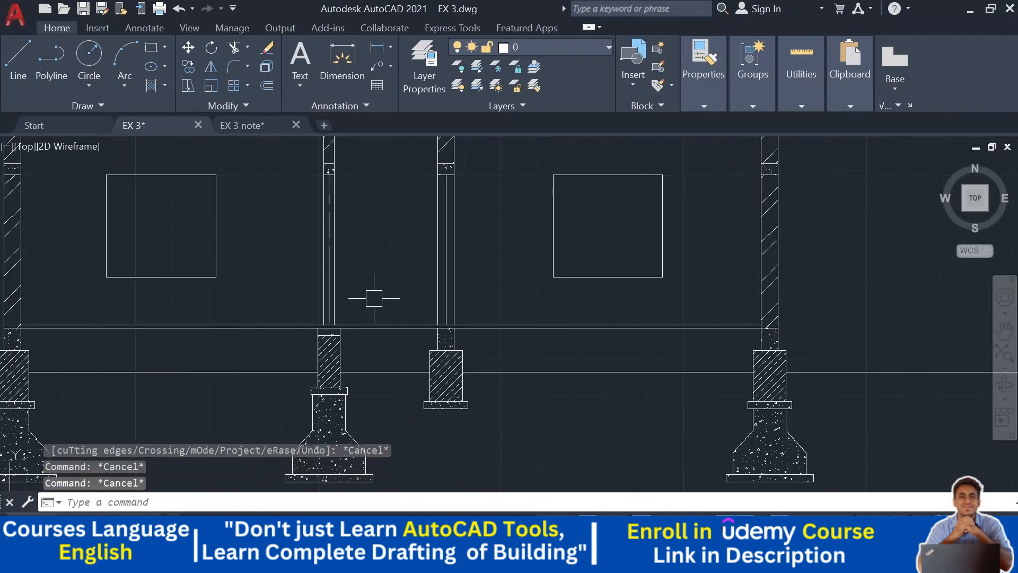
- Fill the thin strip above the plinth beam with a SOLID hatch
click(152, 88)
click(146, 66)
scroll(277, 340, up, 3)
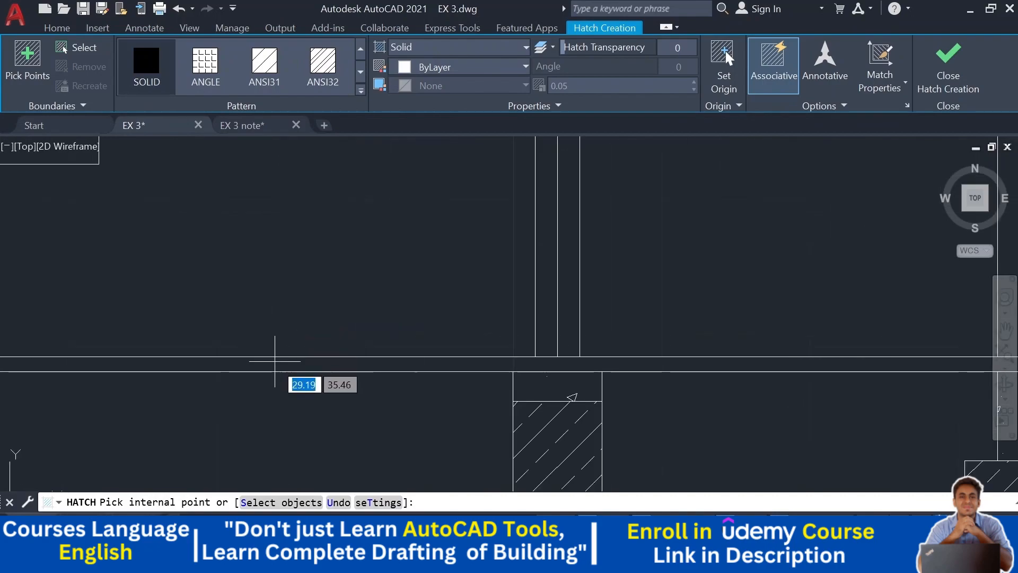
click(274, 362)
scroll(269, 345, down, 4)
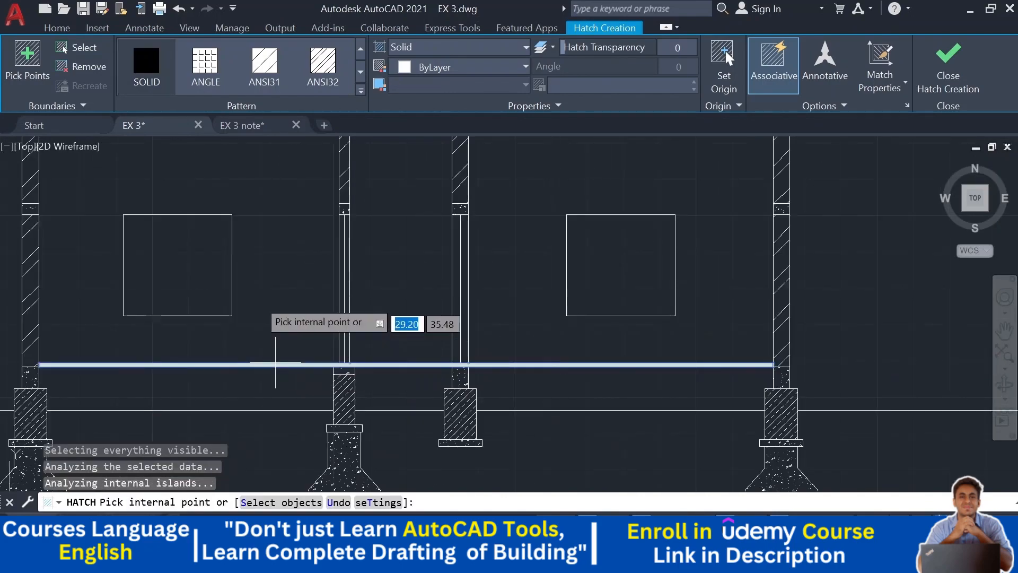
key(Escape)
key(Escape)
middle_drag(602, 325, 588, 322)
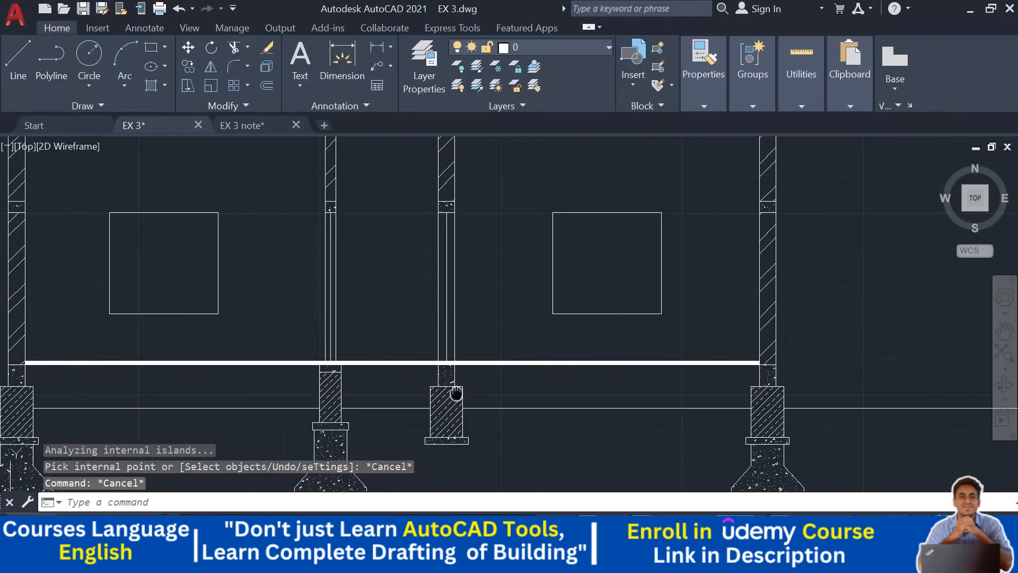
middle_drag(451, 398, 545, 346)
middle_drag(314, 328, 312, 339)
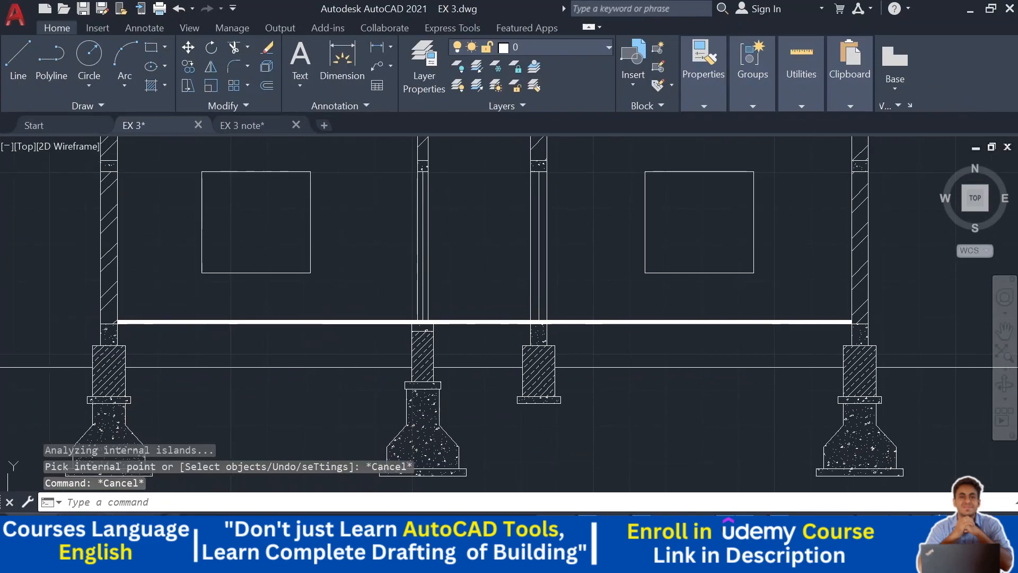
- Fill the plinth beam strip between the columns with the AR-SAND hatch pattern
click(152, 86)
click(360, 72)
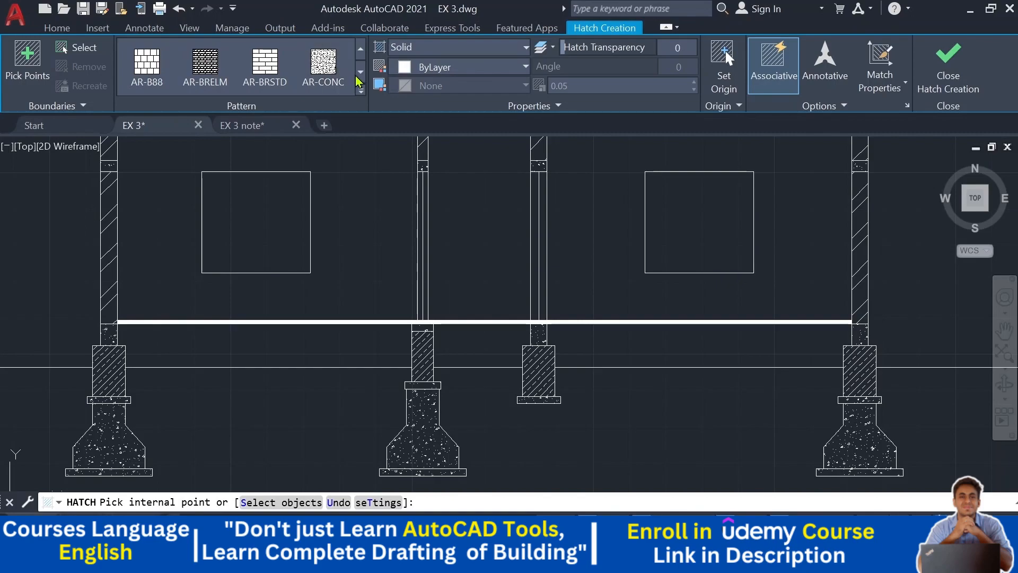
click(361, 73)
click(361, 78)
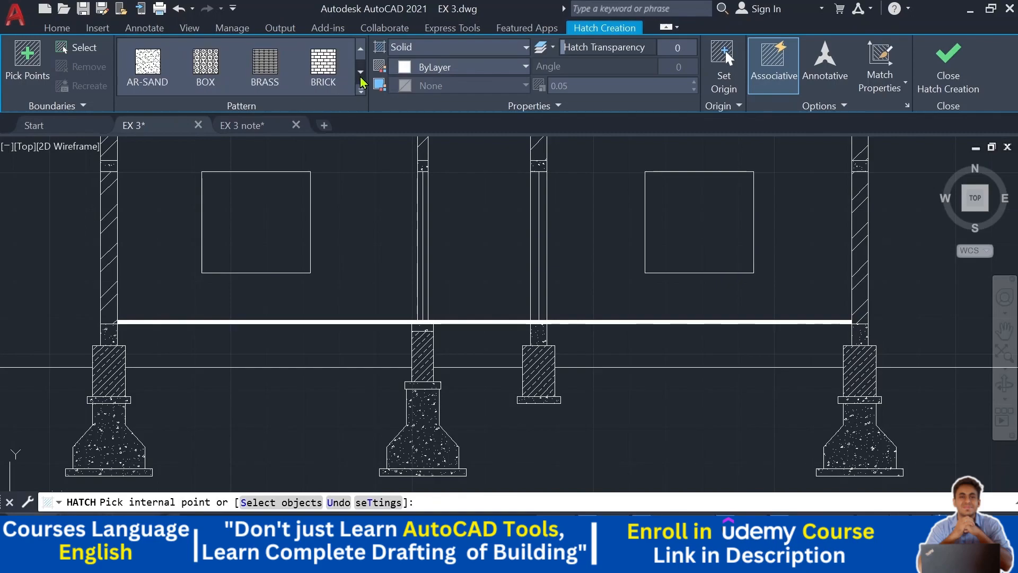
click(148, 66)
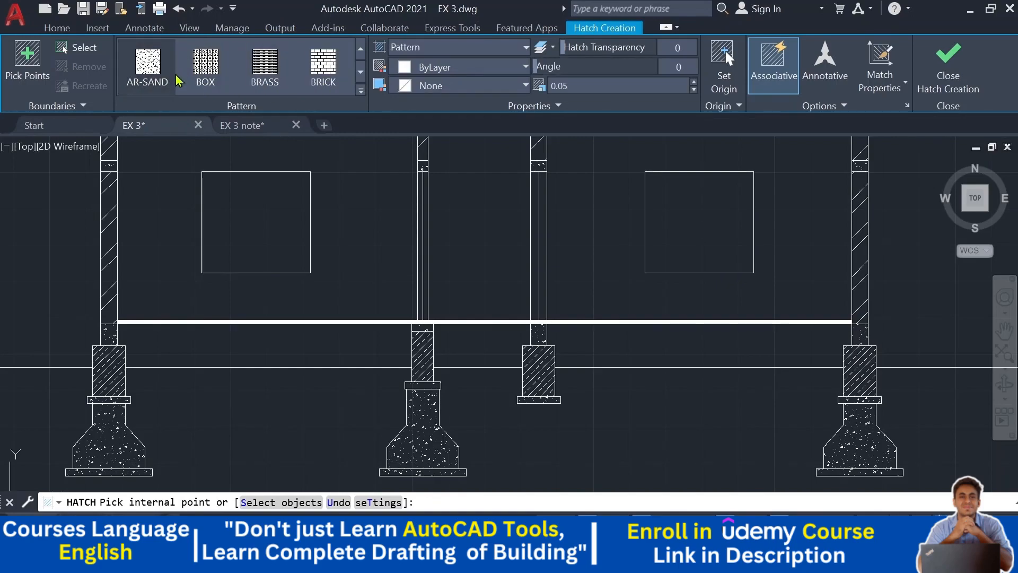
click(269, 350)
click(466, 343)
key(Escape)
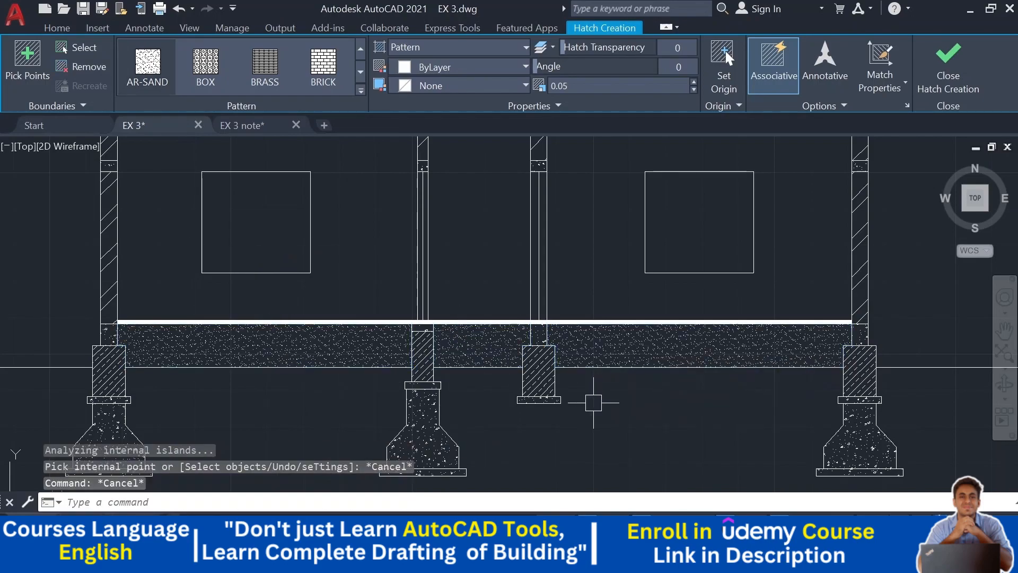
- Add a linear dimension across the full width of the left footing's base slab
scroll(586, 403, down, 3)
scroll(582, 383, up, 1)
mouse_move(717, 340)
middle_down()
mouse_move(702, 398)
mouse_move(709, 390)
mouse_move(712, 433)
middle_up()
scroll(711, 424, down, 3)
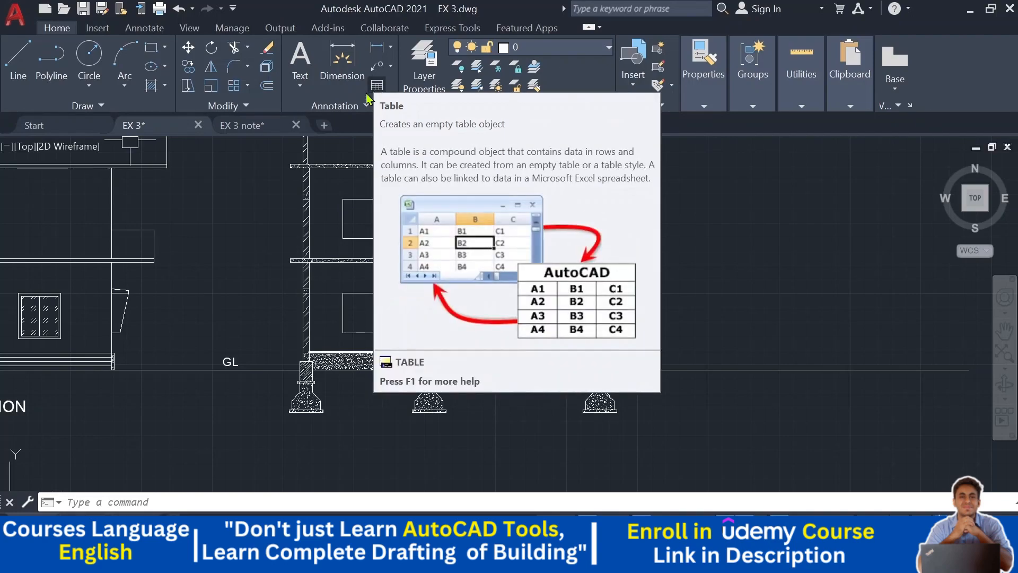
click(391, 48)
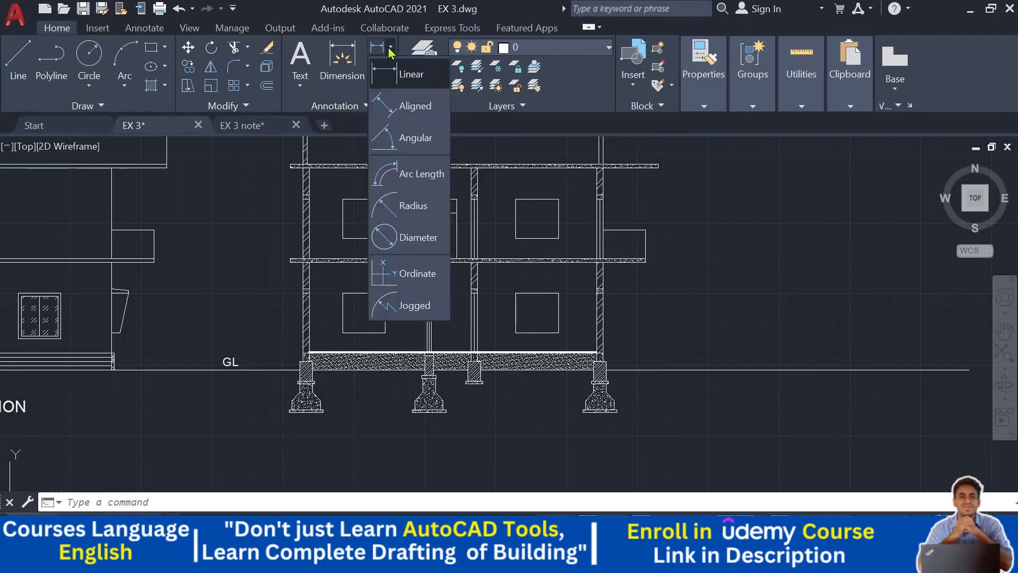
click(406, 85)
scroll(325, 359, up, 6)
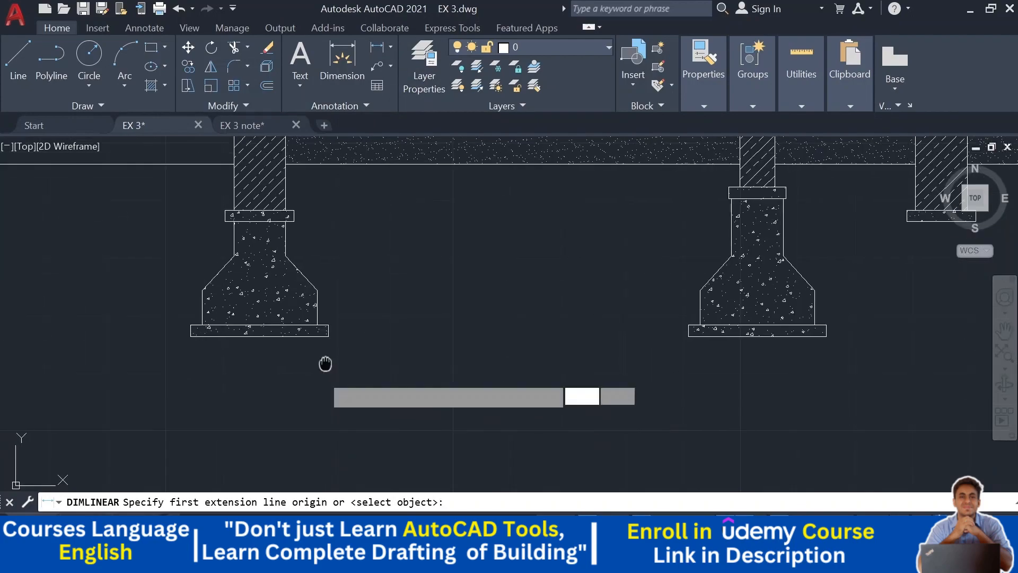
middle_drag(189, 342, 204, 368)
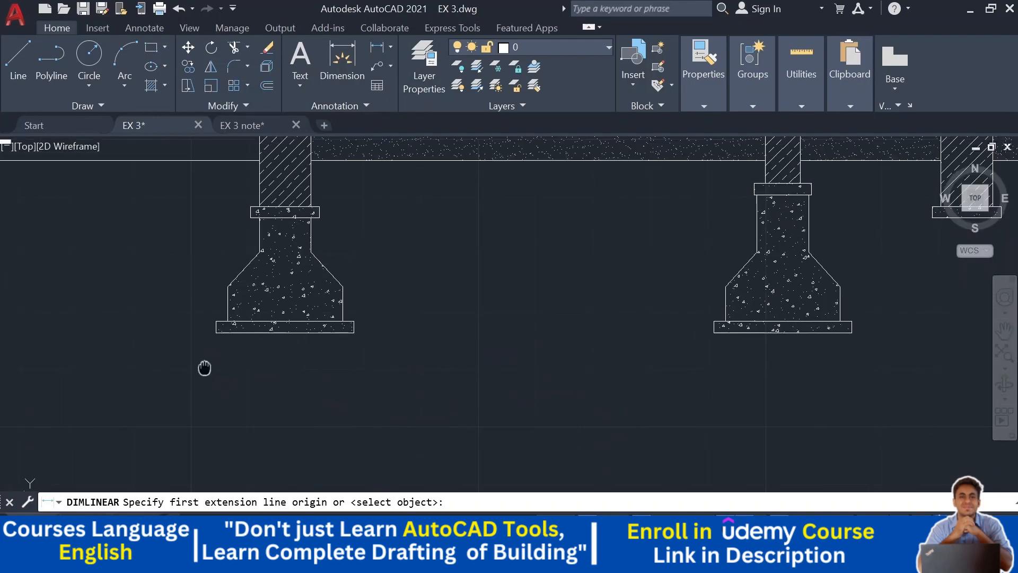
click(216, 333)
click(353, 332)
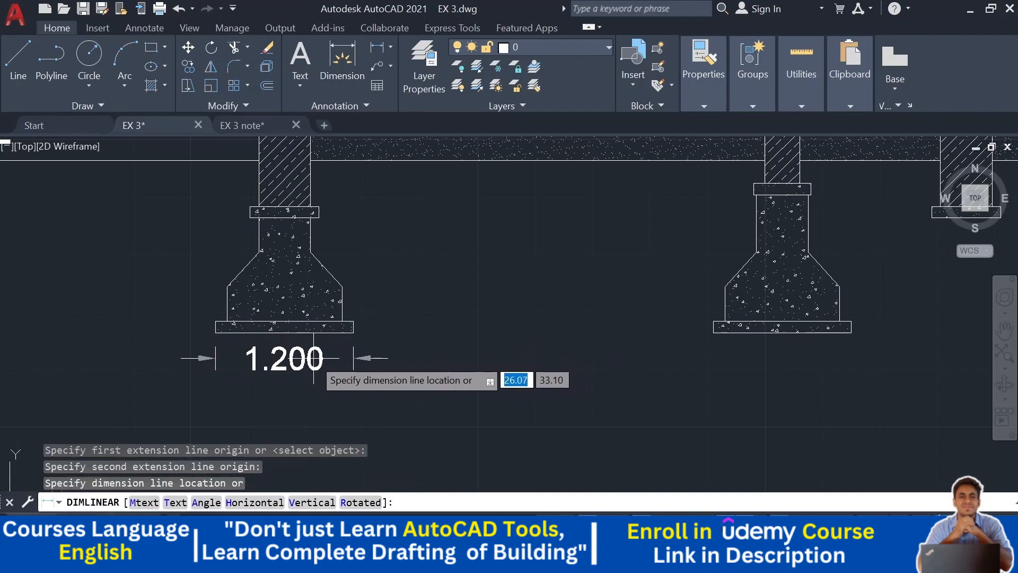
click(301, 376)
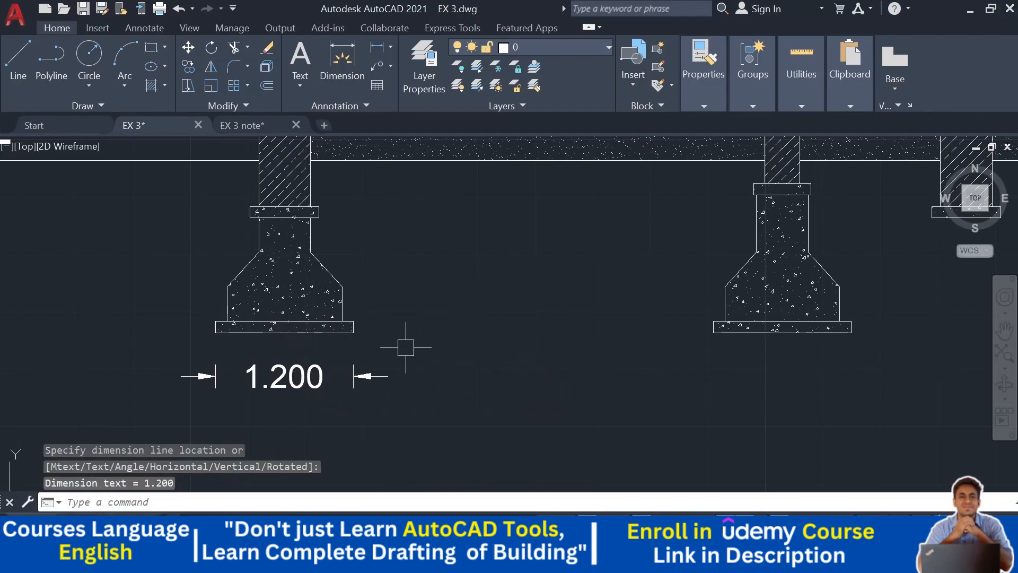
- Add a linear dimension across the width of the footing's block just above the base slab
key(Return)
scroll(230, 297, up, 2)
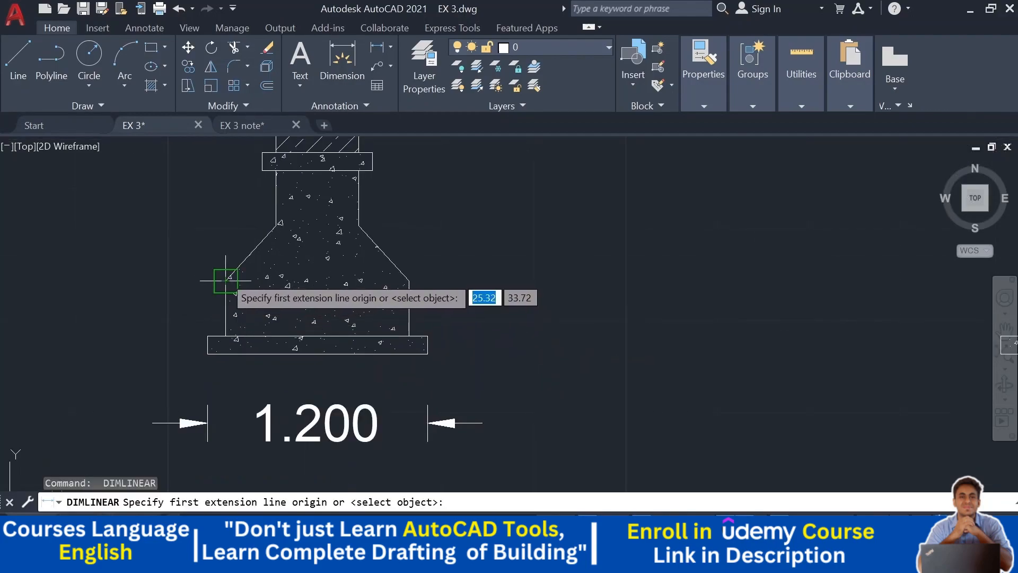
click(228, 286)
click(409, 280)
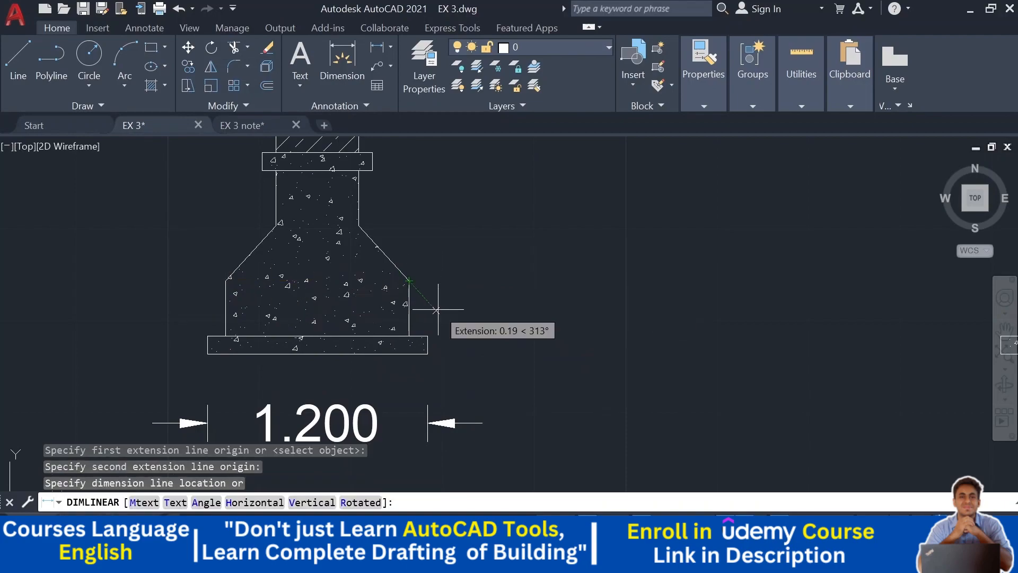
click(464, 304)
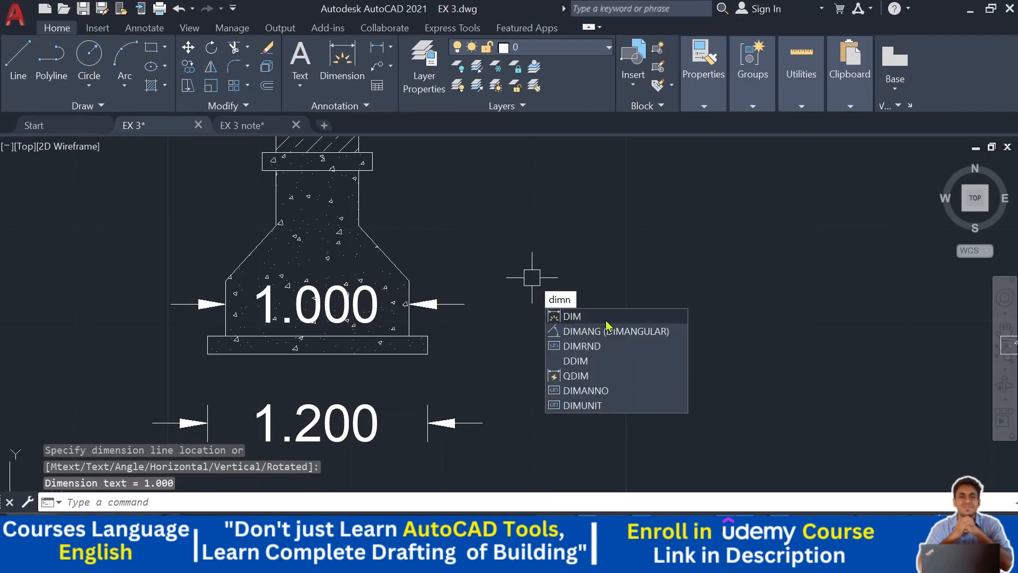
- Open the Standard dimension style for modification and set the arrow size to 0.10
key(BackSpace)
text(s)
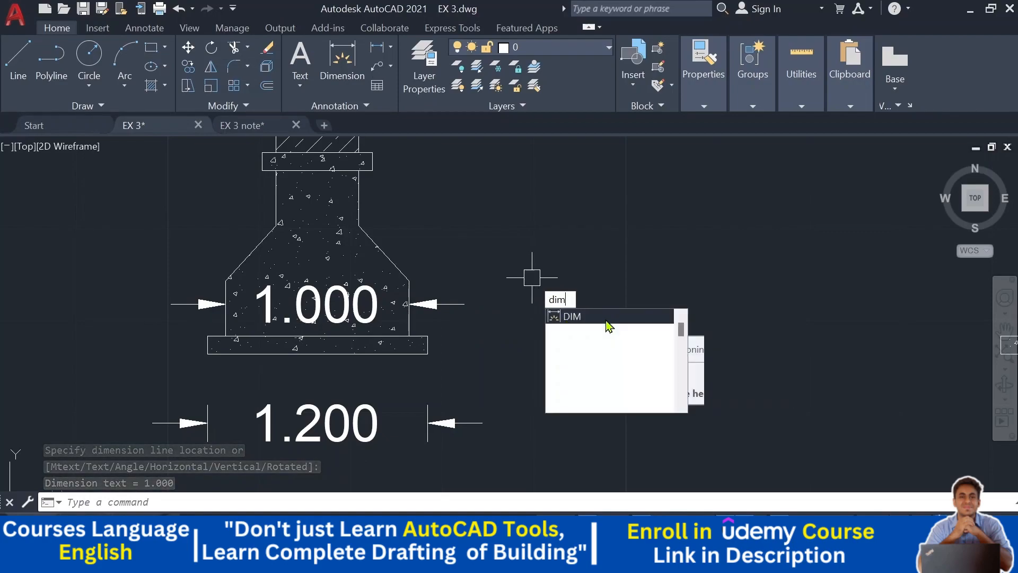
text(ty)
key(Return)
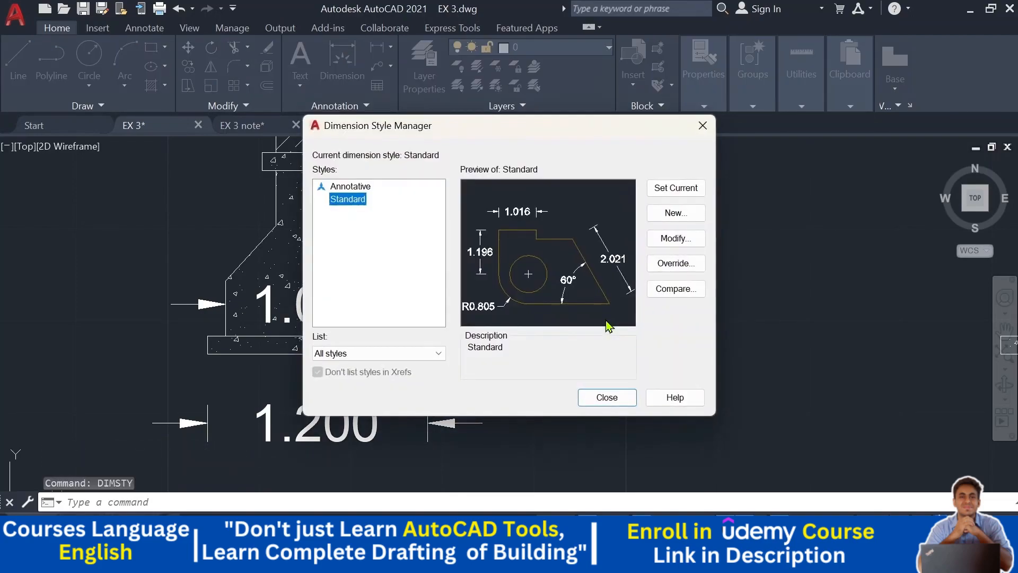
click(667, 238)
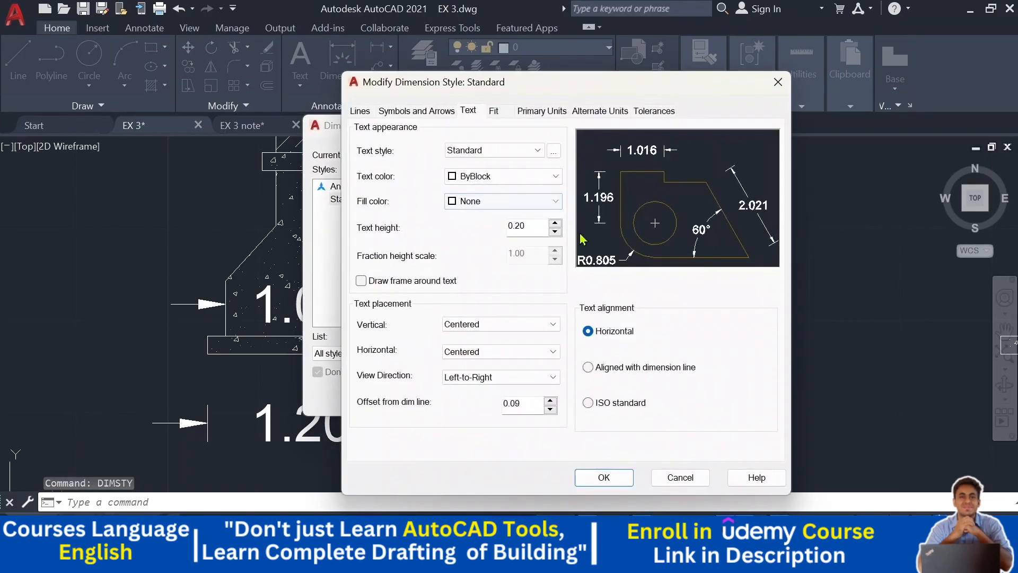
click(440, 111)
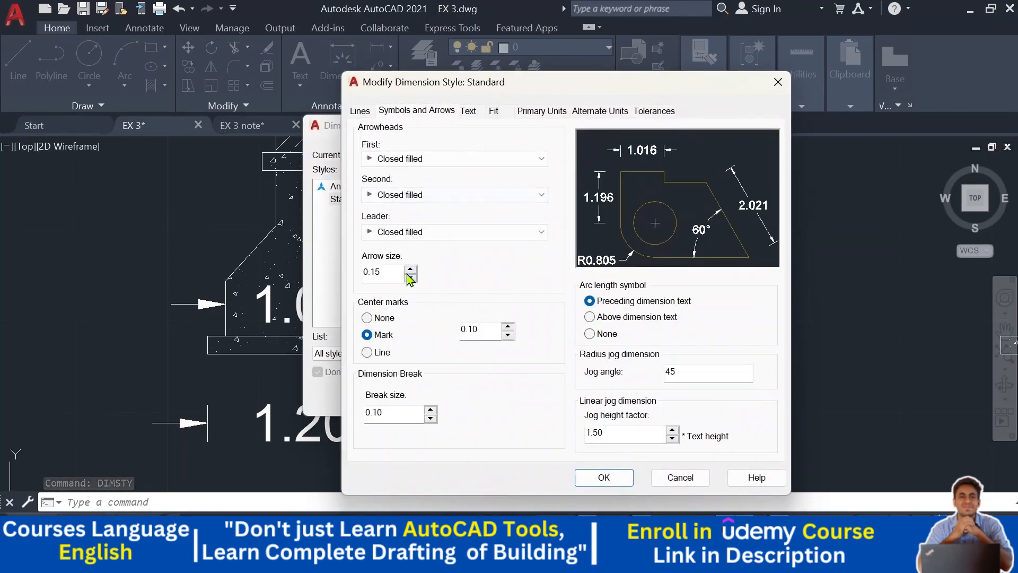
click(484, 113)
click(451, 114)
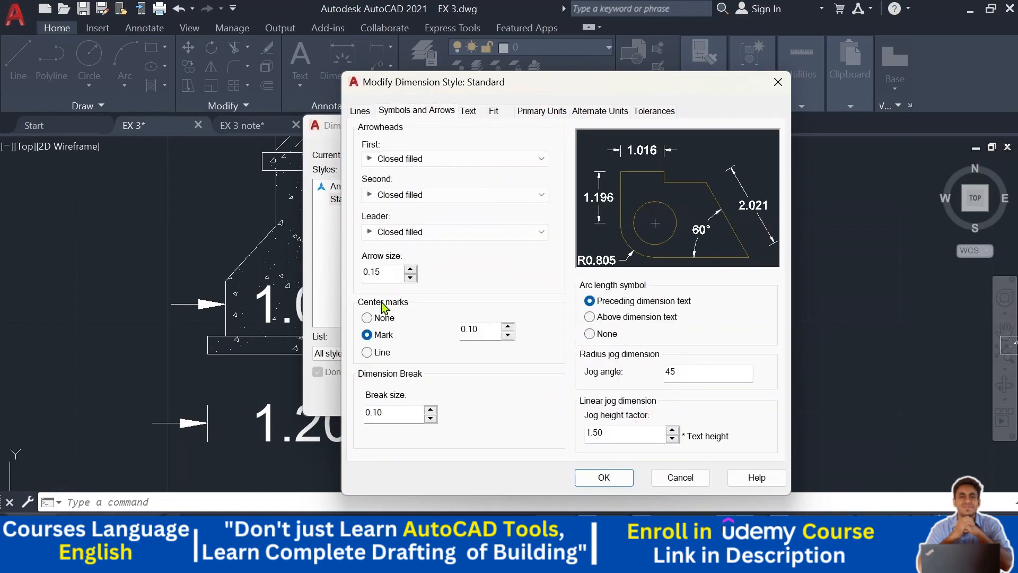
text(0.10)
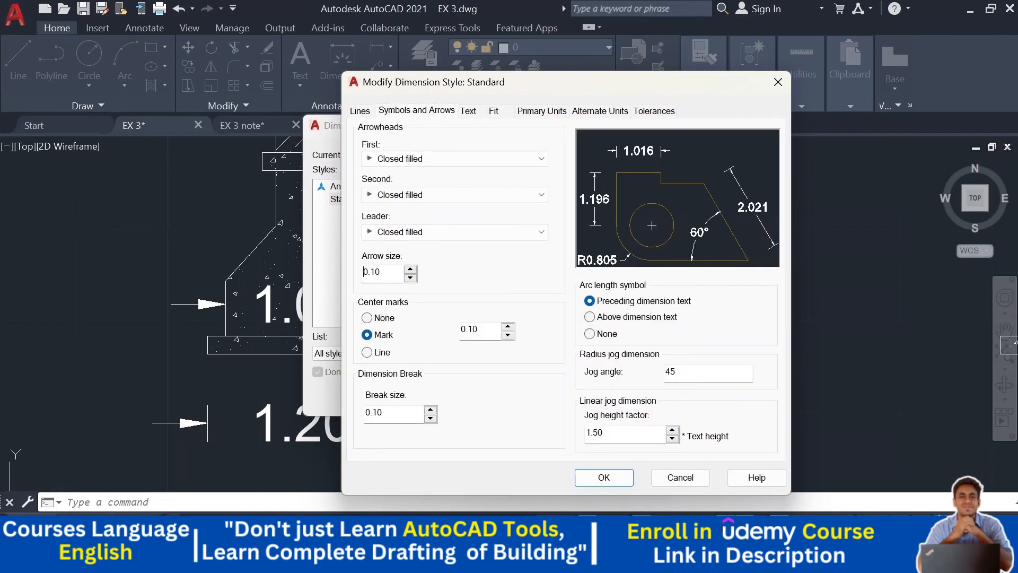
- Set the dimension text height to .15 and the primary units precision to 0.00, then apply and close
click(472, 112)
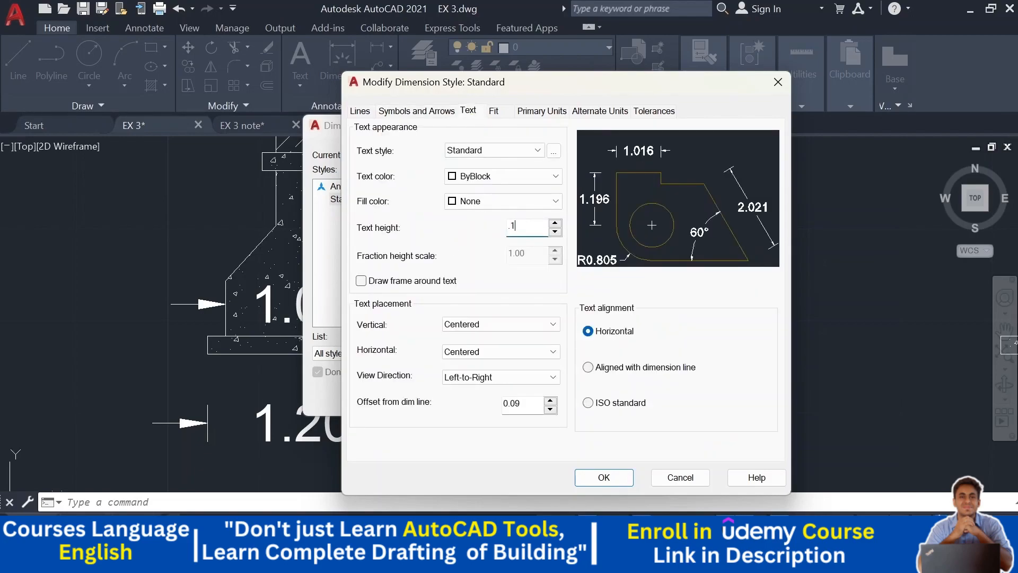
click(542, 111)
click(529, 167)
click(477, 195)
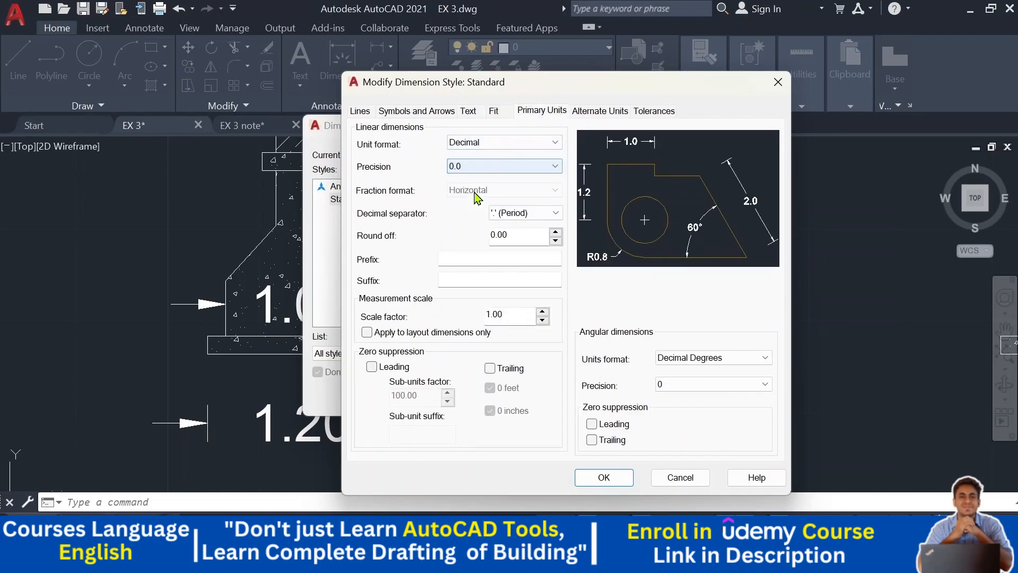
click(510, 164)
click(483, 201)
click(604, 477)
click(607, 397)
- Dimension the column width just below the concrete cap block on the footing
scroll(602, 352, down, 3)
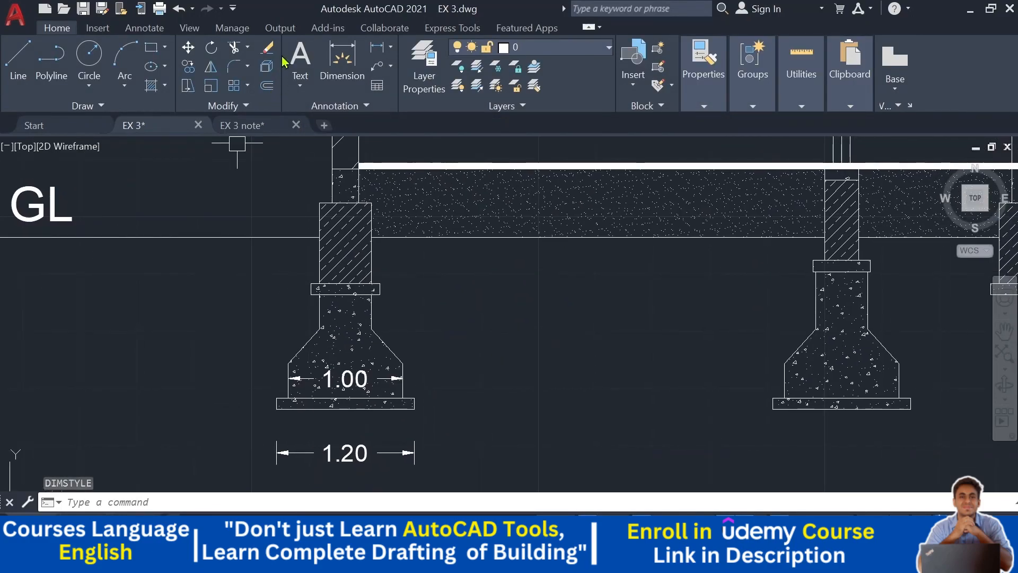
click(378, 49)
scroll(344, 274, up, 4)
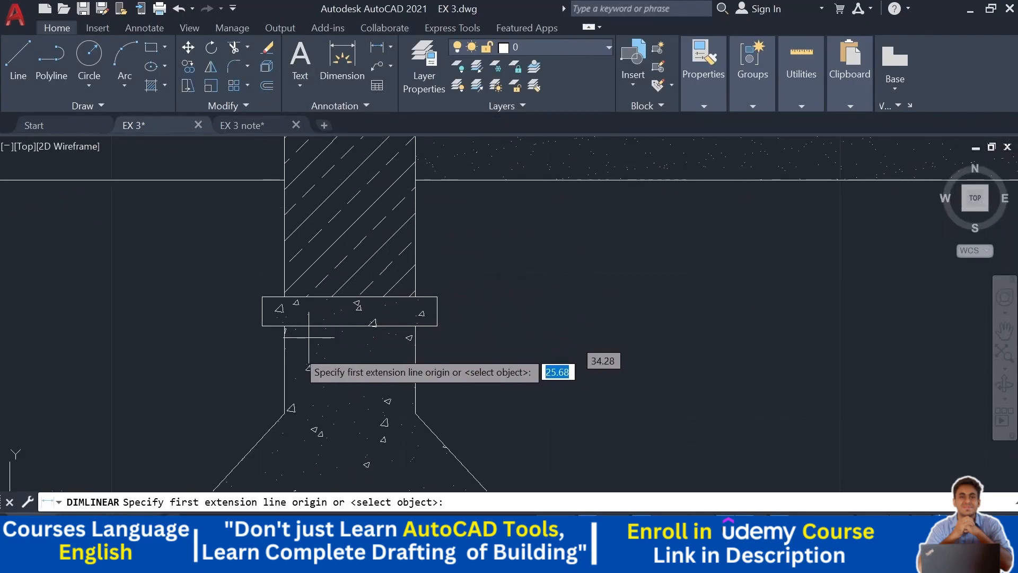
click(285, 368)
click(415, 368)
click(503, 368)
middle_drag(504, 369, 516, 409)
scroll(530, 329, down, 2)
key(Return)
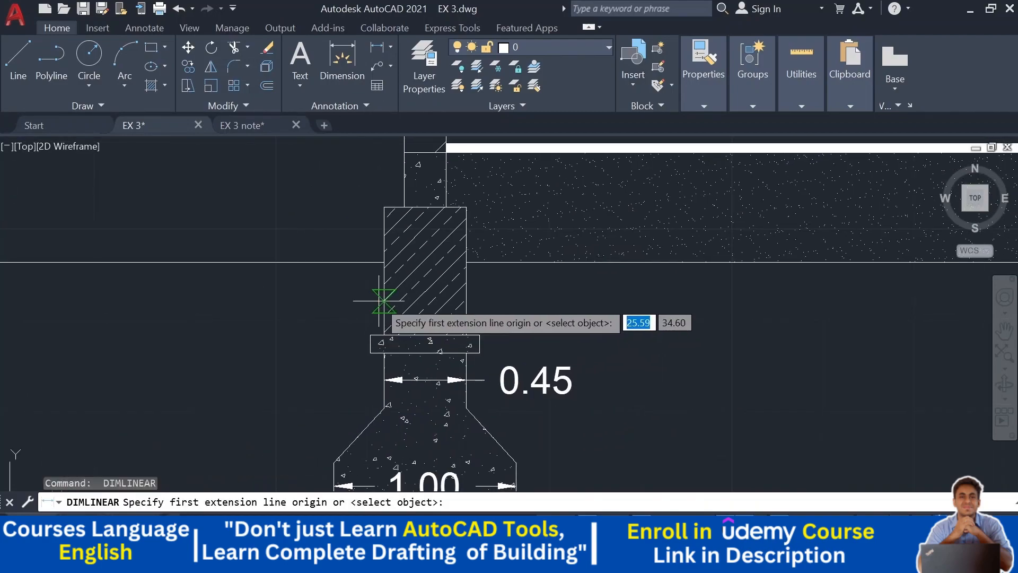
click(384, 297)
click(467, 302)
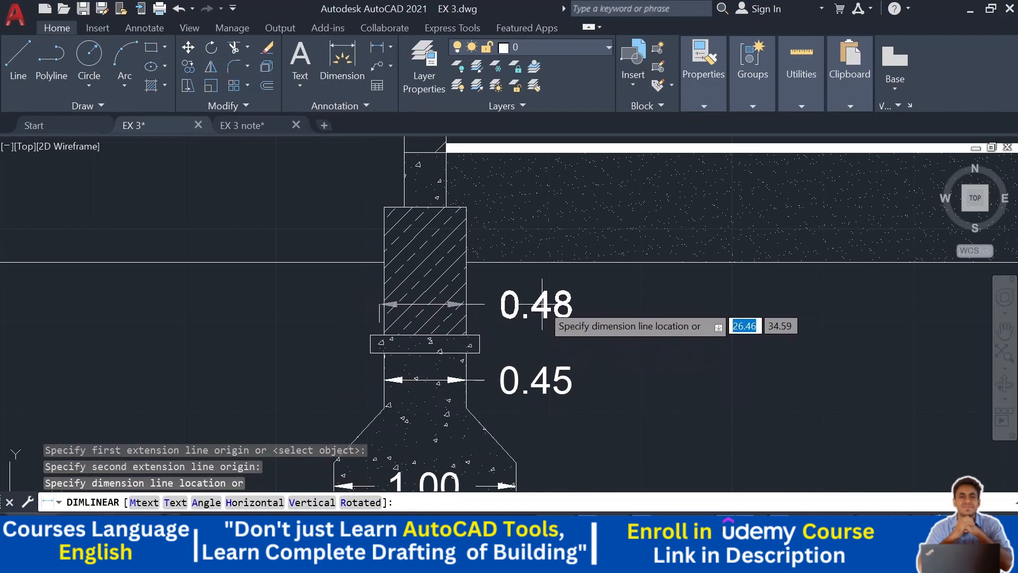
key(Escape)
scroll(466, 291, up, 2)
key(Return)
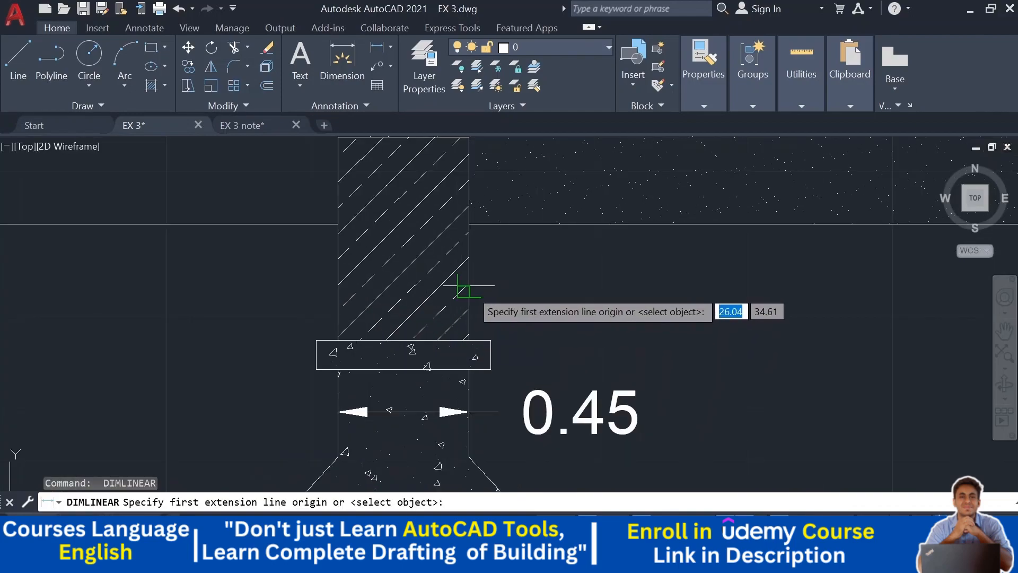
click(466, 287)
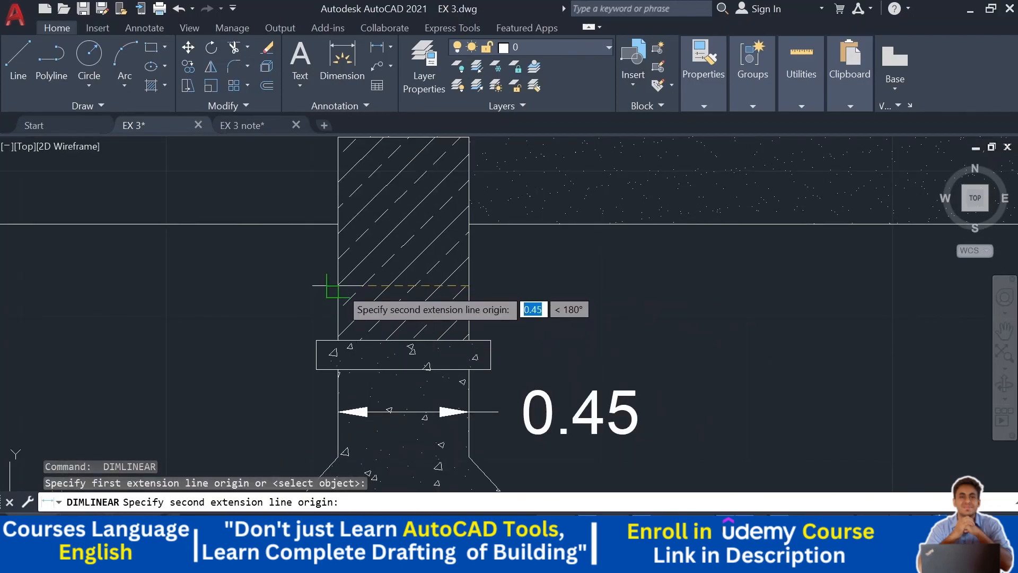
click(338, 289)
key(Escape)
key(Return)
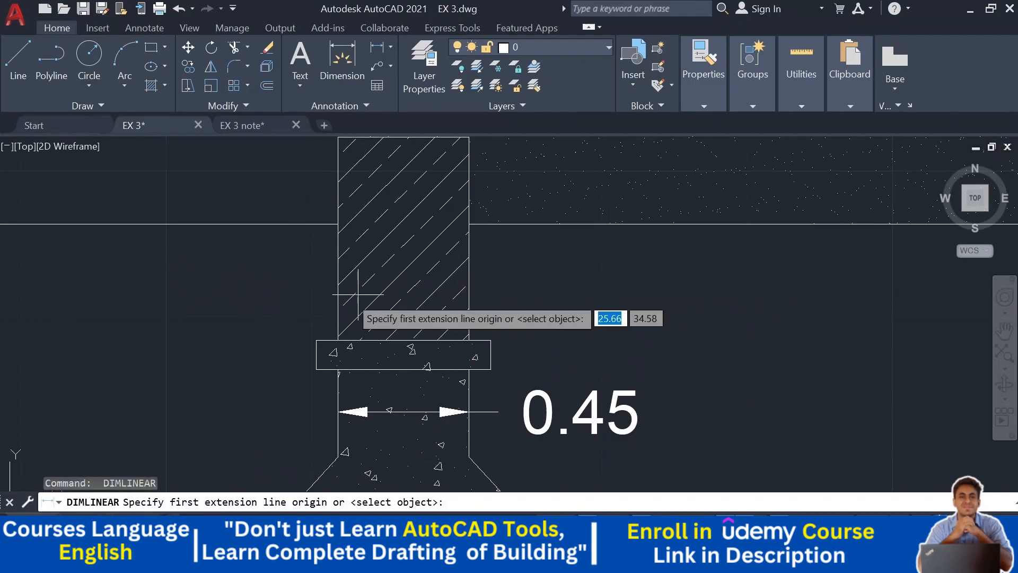
key(Return)
- Delete the column width dimension placed below the cap block
middle_drag(552, 372, 531, 340)
key(Escape)
click(518, 374)
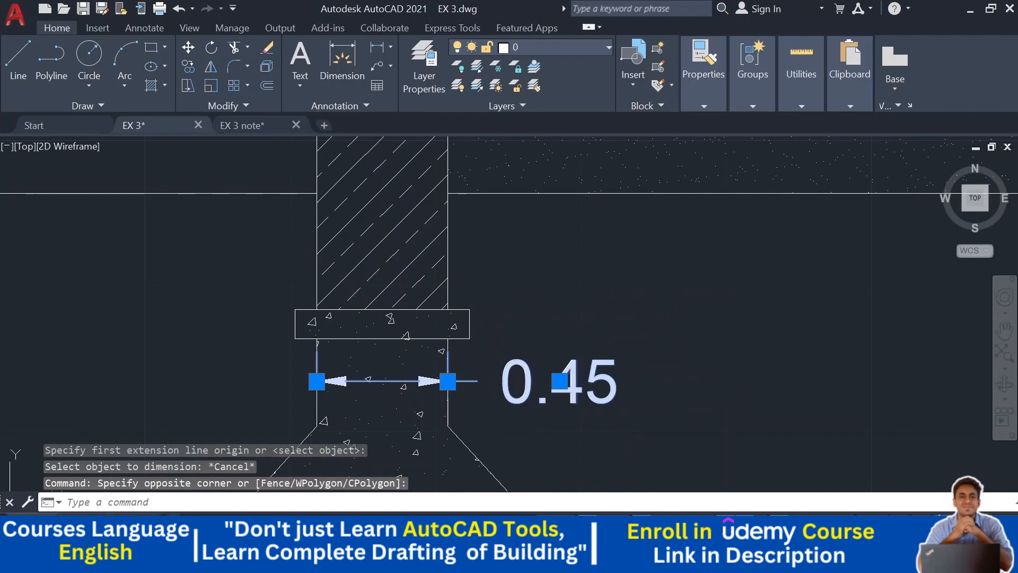
key(Delete)
- Dimension the footing neck's width just above the sloped part, placing the text to its left
click(377, 47)
middle_drag(464, 220, 481, 147)
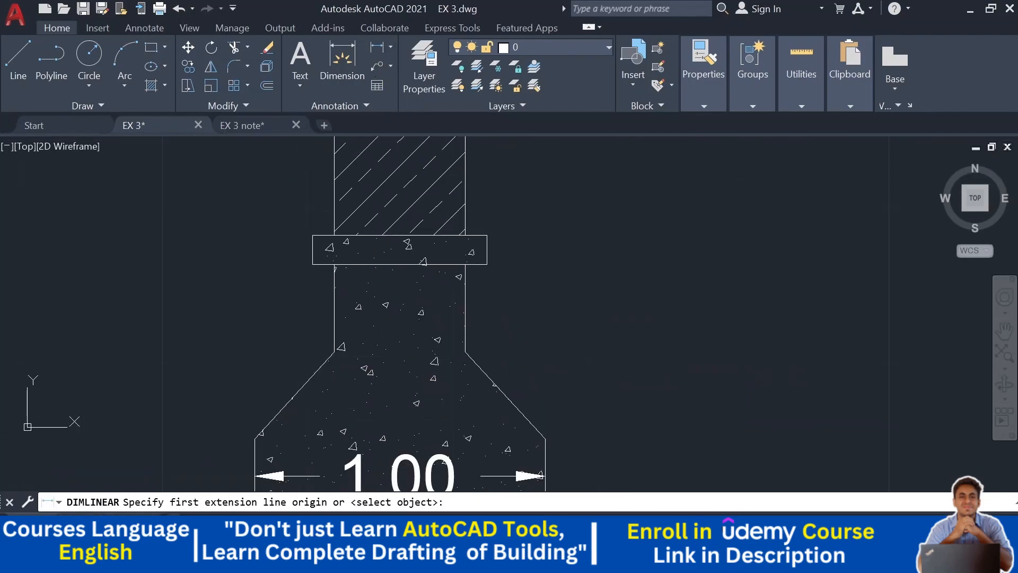
click(465, 351)
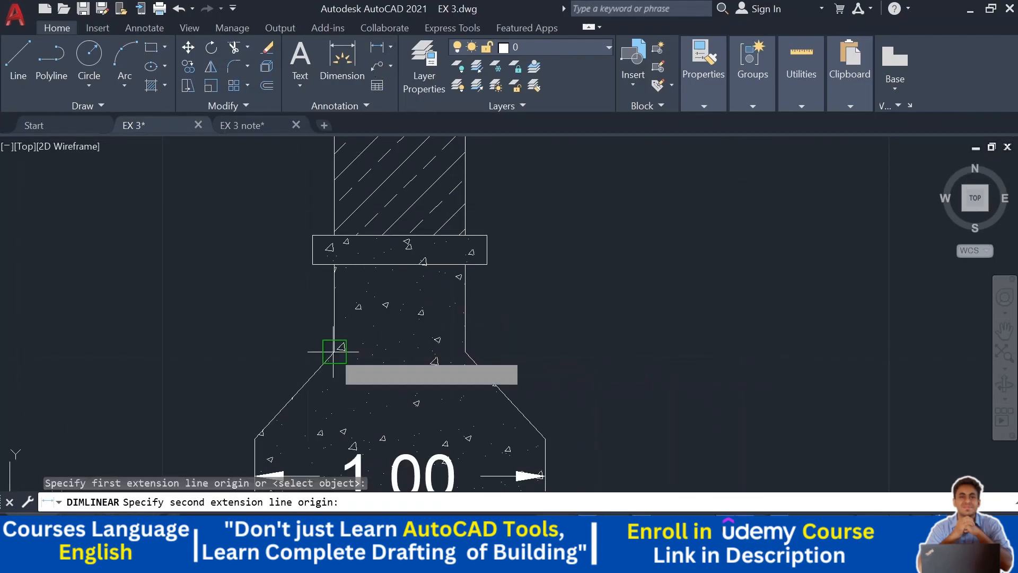
click(334, 350)
click(285, 351)
- Dimension the concrete cap block's width along its lower edge, placing the dimension line to the left
scroll(289, 341, down, 4)
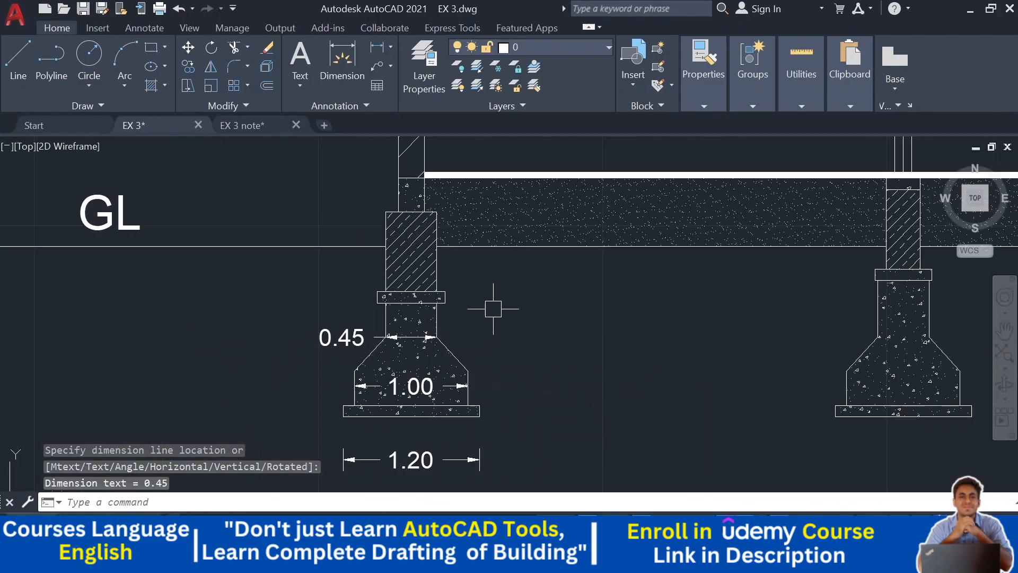
scroll(460, 288, up, 6)
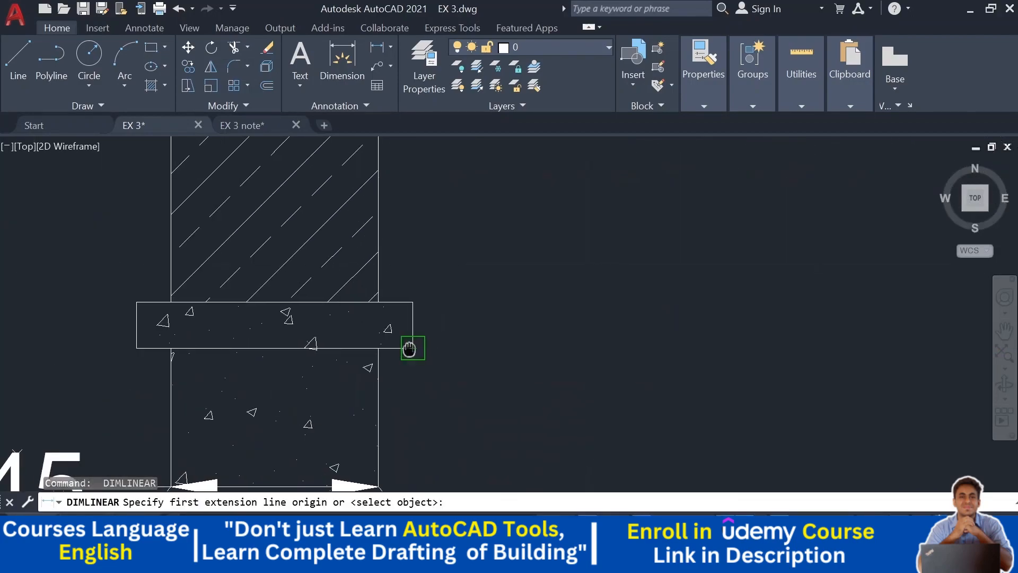
middle_drag(405, 345, 595, 316)
click(600, 319)
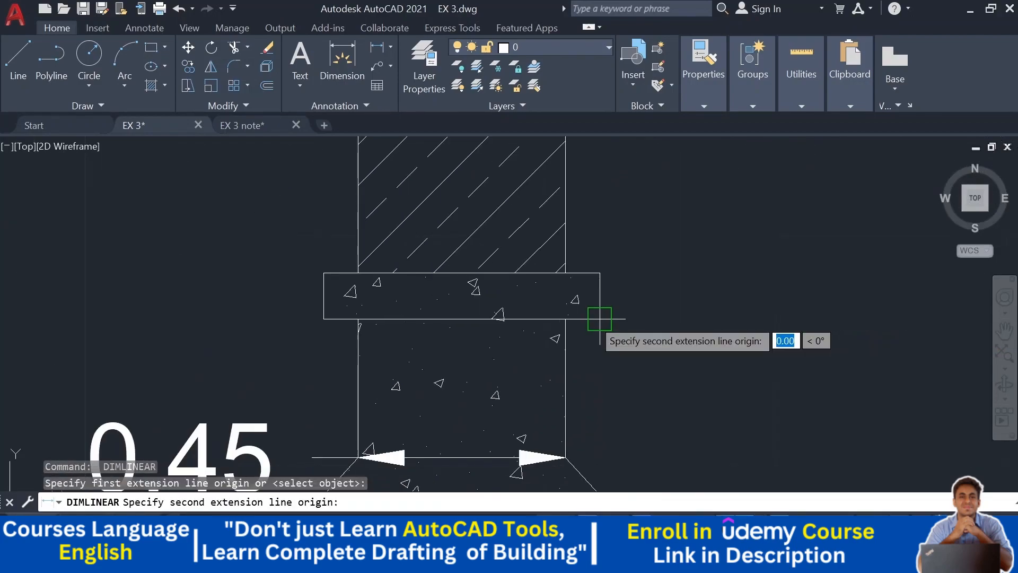
click(324, 319)
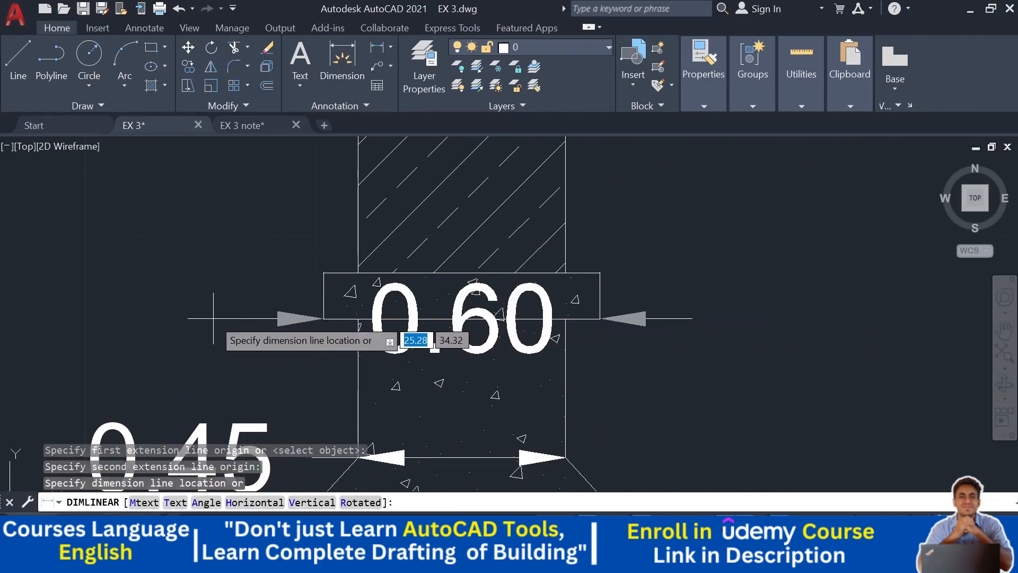
click(213, 318)
- Dimension the column's width just above the cap block, placing the text to the right
middle_drag(213, 318, 137, 447)
key(Return)
click(282, 218)
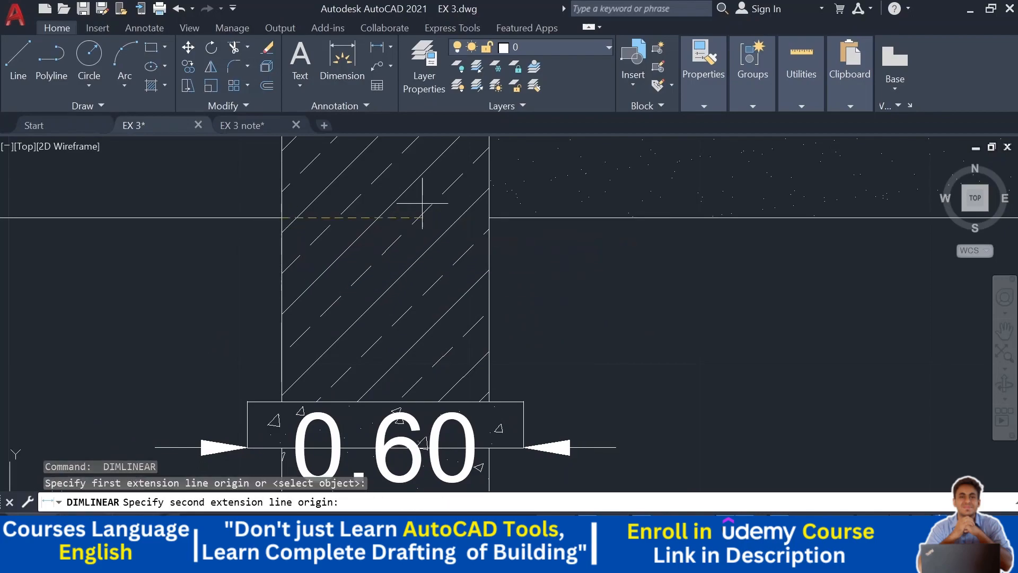
click(489, 218)
click(557, 318)
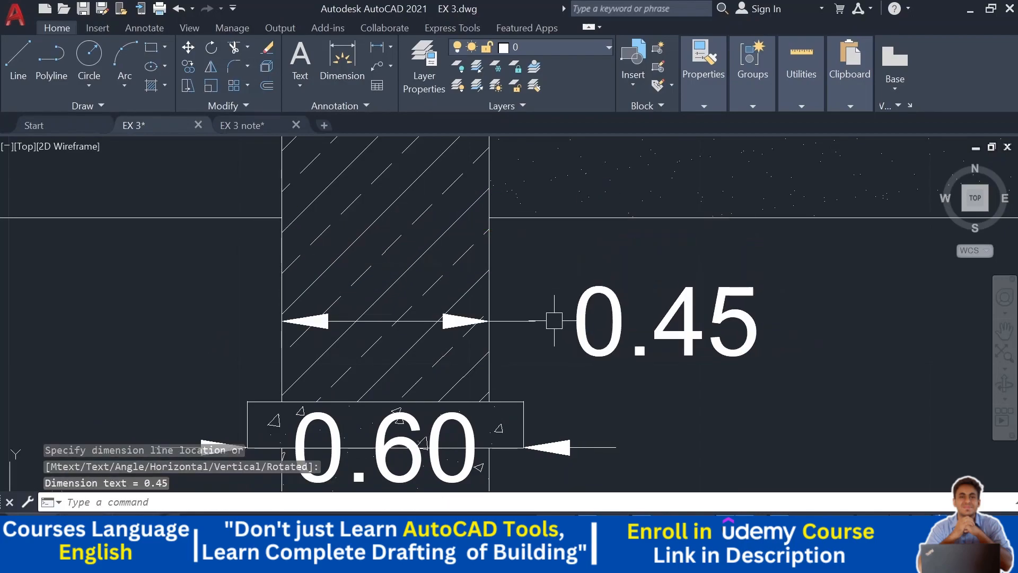
- Dimension the wall's width just above the footing column, with the text to the right
scroll(636, 302, down, 3)
middle_drag(616, 301, 611, 396)
scroll(427, 257, up, 2)
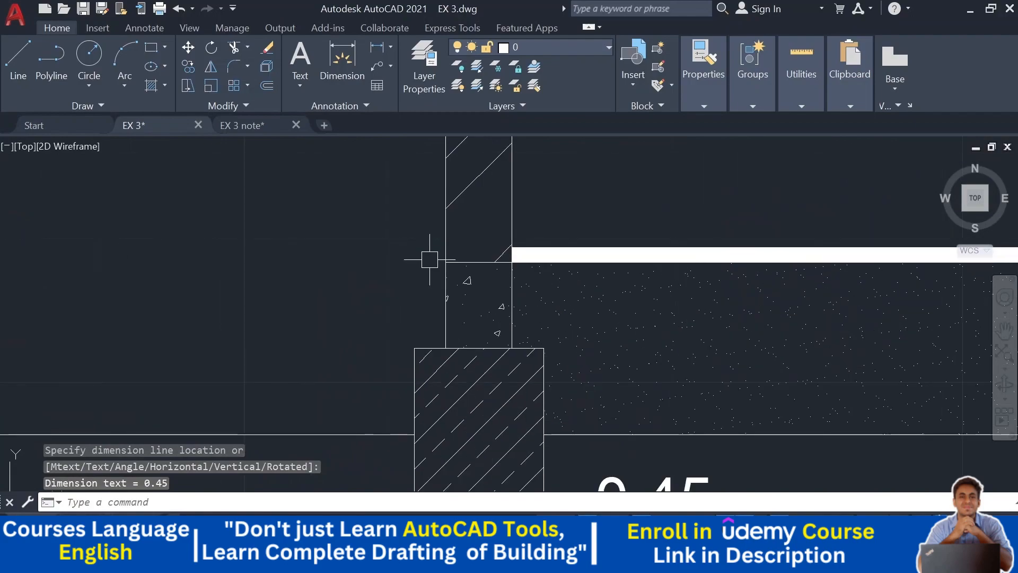
key(Return)
click(446, 291)
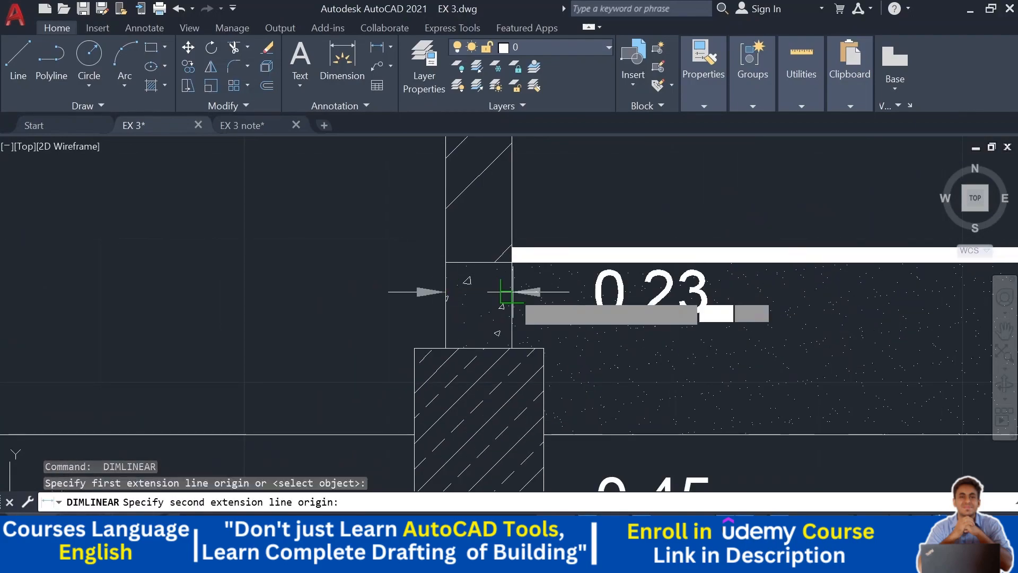
click(512, 291)
click(570, 308)
- Dimension the wall's width again higher up, above the plinth
middle_drag(568, 232, 534, 291)
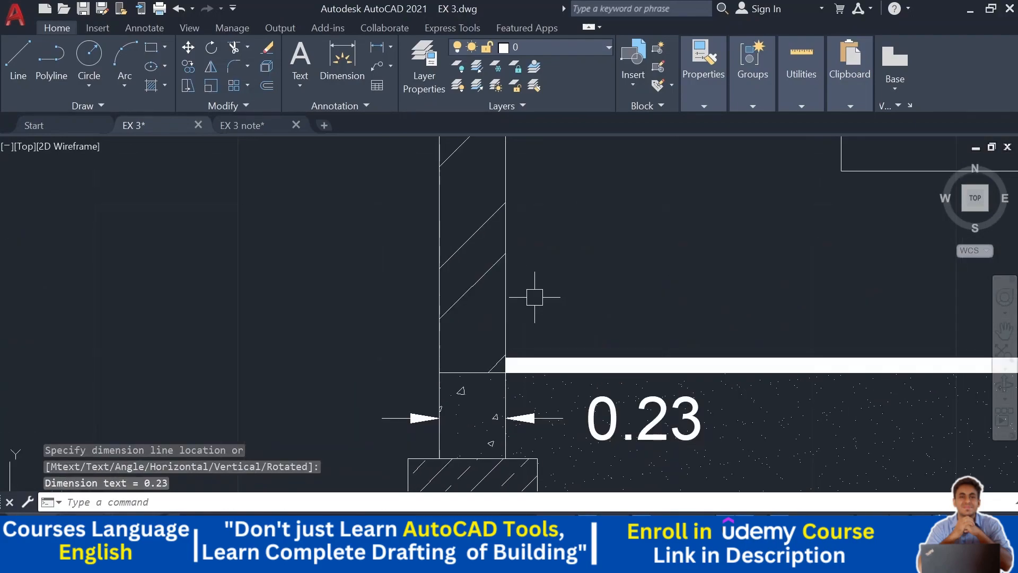
key(Return)
click(446, 195)
click(506, 196)
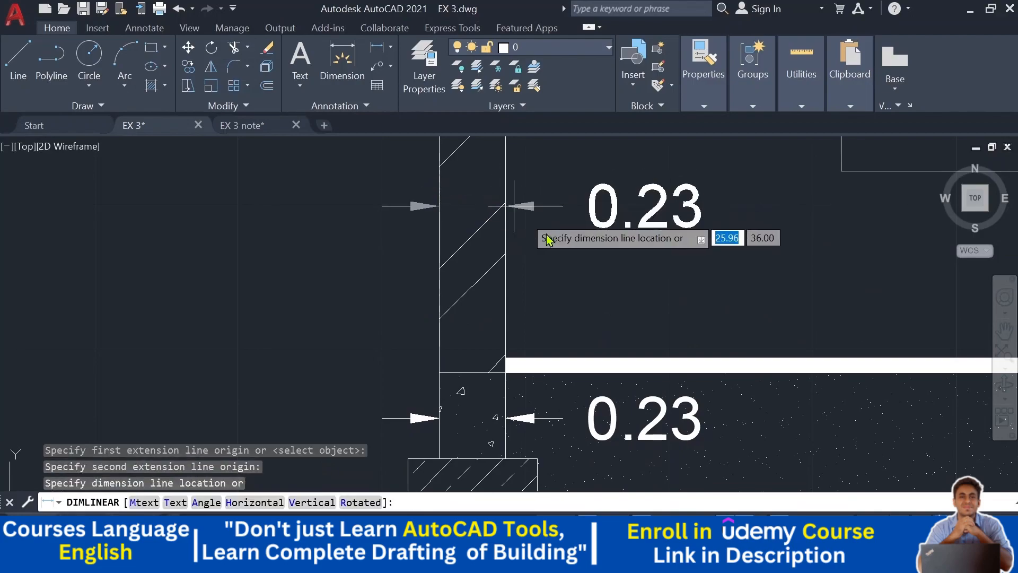
click(578, 229)
- Delete the upper wall width dimension
scroll(599, 279, down, 4)
mouse_move(599, 280)
middle_down()
mouse_move(519, 293)
mouse_move(503, 339)
middle_up()
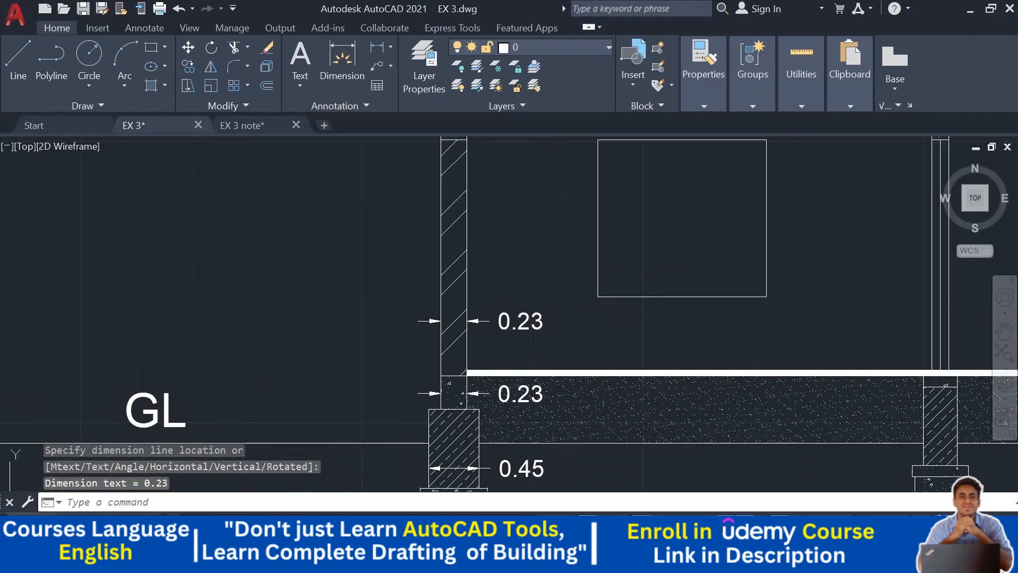
click(536, 317)
key(Delete)
- Delete the footing neck's width dimension placed to the left above the sloped part
scroll(511, 292, down, 2)
middle_drag(512, 291, 475, 223)
scroll(392, 350, up, 5)
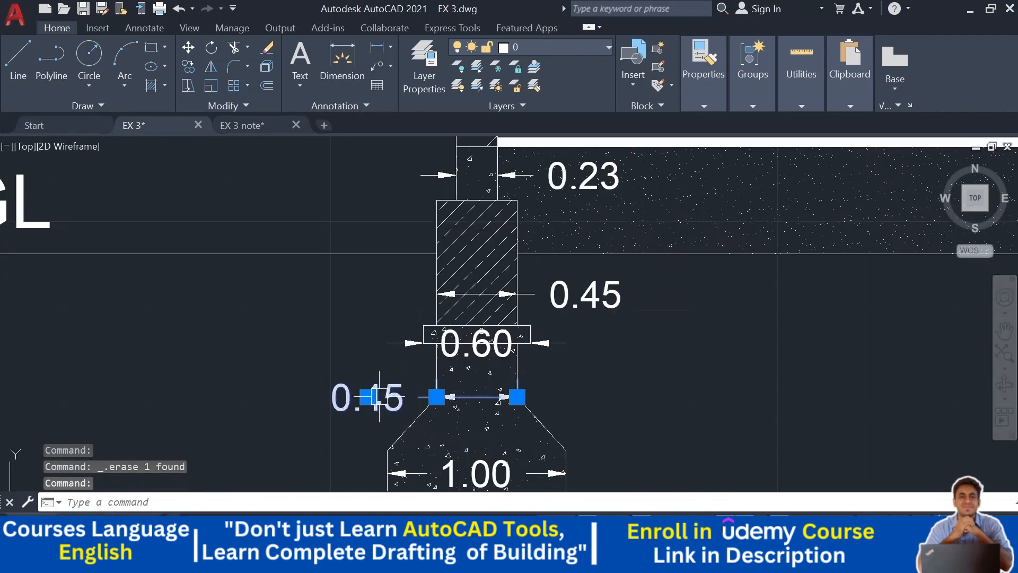
key(Delete)
- Move the cap block's 0.60 dimension down about 0.13
middle_drag(388, 346, 405, 227)
click(412, 224)
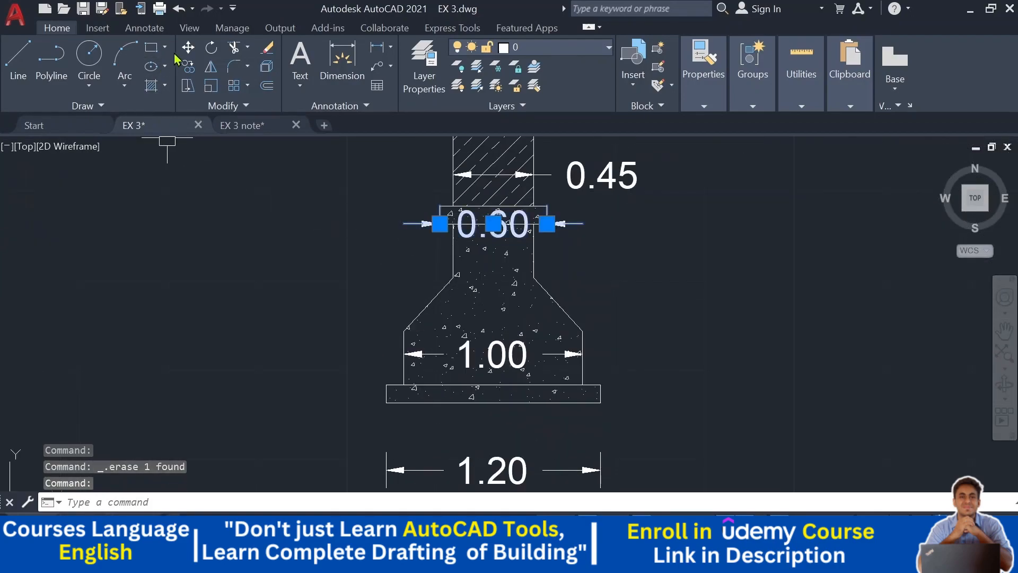
text(m)
key(space)
click(212, 187)
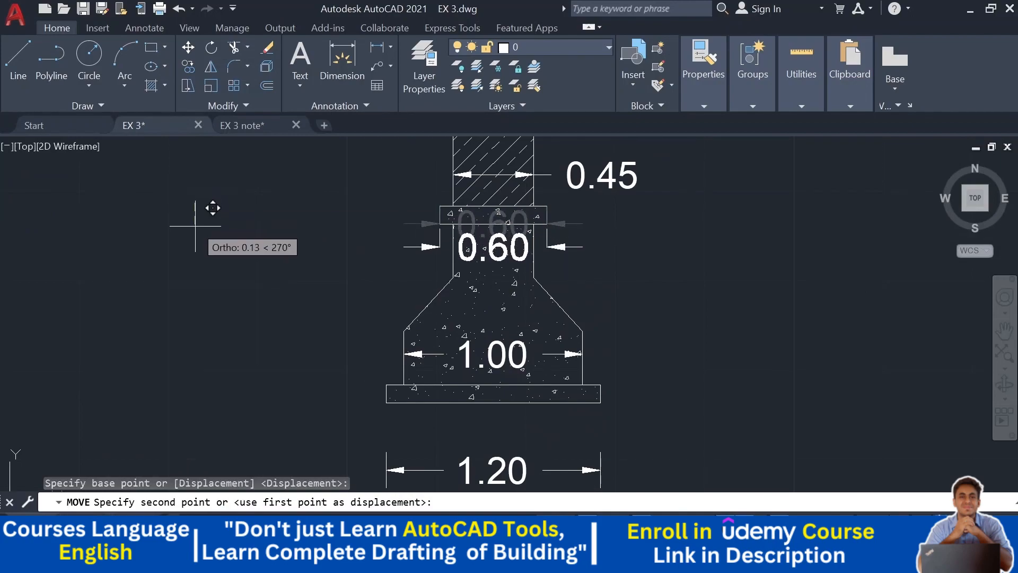
click(195, 227)
- Dimension the footing neck's width at the top of the sloped part, placing the text to the right
middle_drag(624, 220, 579, 240)
click(375, 52)
scroll(425, 298, up, 4)
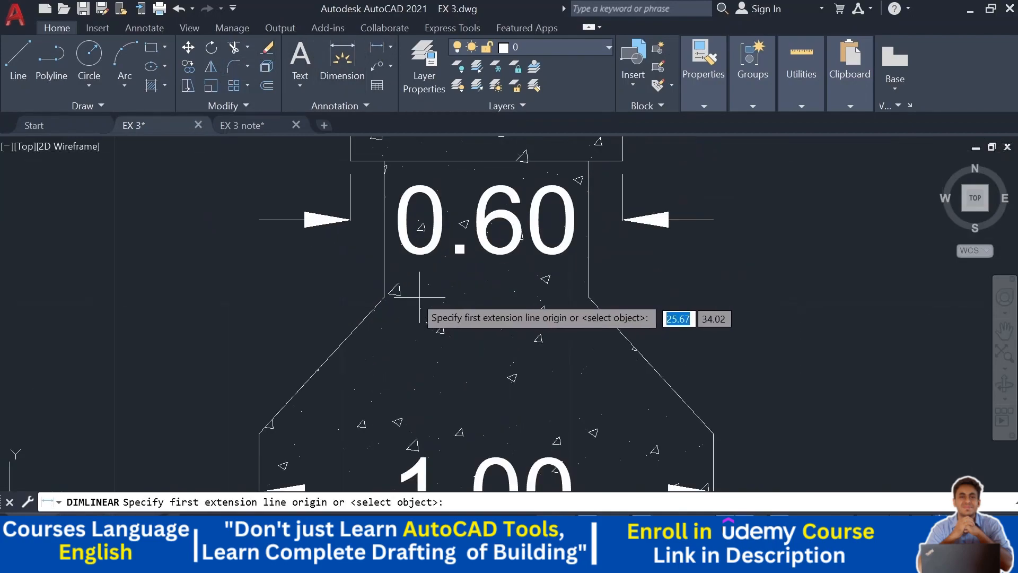
click(384, 297)
click(589, 300)
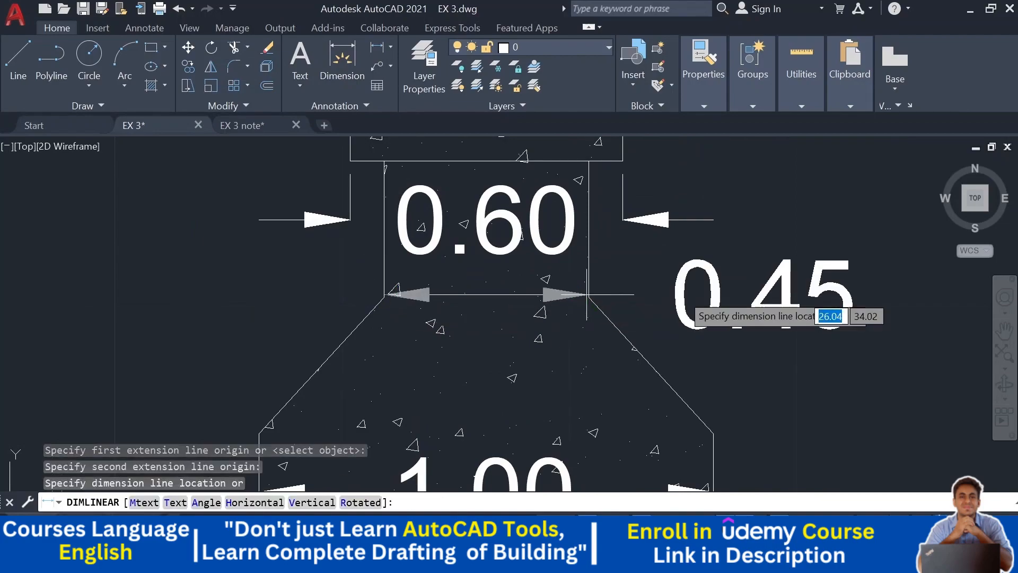
click(704, 291)
scroll(785, 312, down, 5)
mouse_move(785, 312)
middle_down()
mouse_move(835, 332)
mouse_move(657, 348)
mouse_move(620, 338)
mouse_move(591, 383)
mouse_move(596, 416)
middle_up()
mouse_move(489, 154)
middle_down()
mouse_move(470, 337)
mouse_move(512, 240)
middle_up()
click(378, 51)
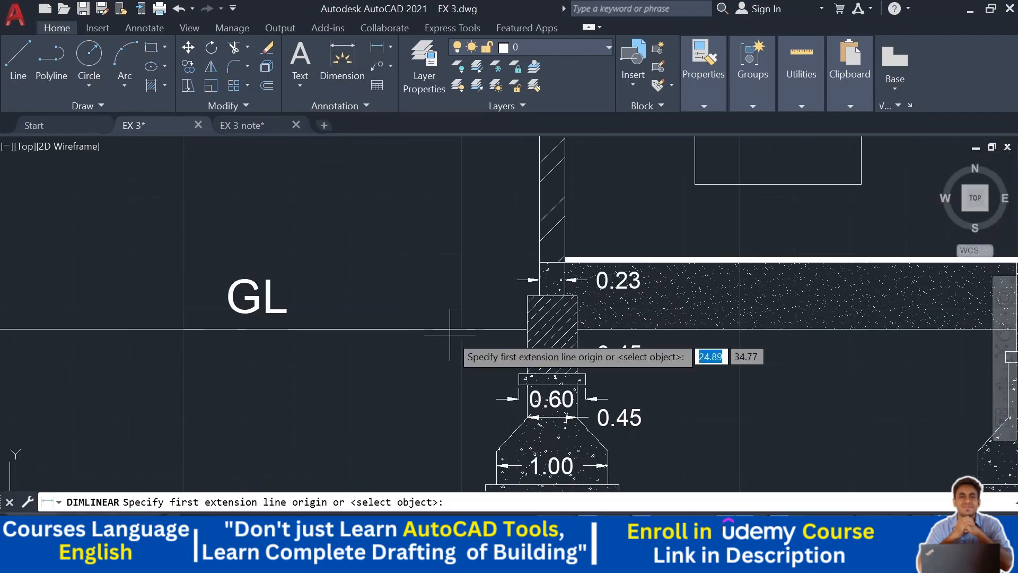
middle_drag(453, 331, 456, 180)
scroll(528, 364, up, 5)
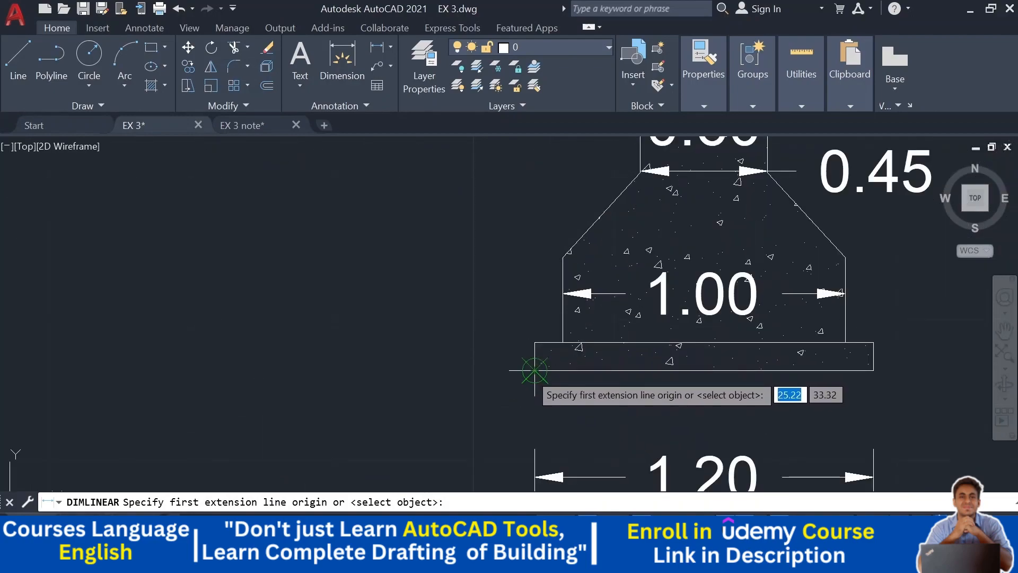
click(527, 340)
scroll(535, 342, down, 4)
key(Escape)
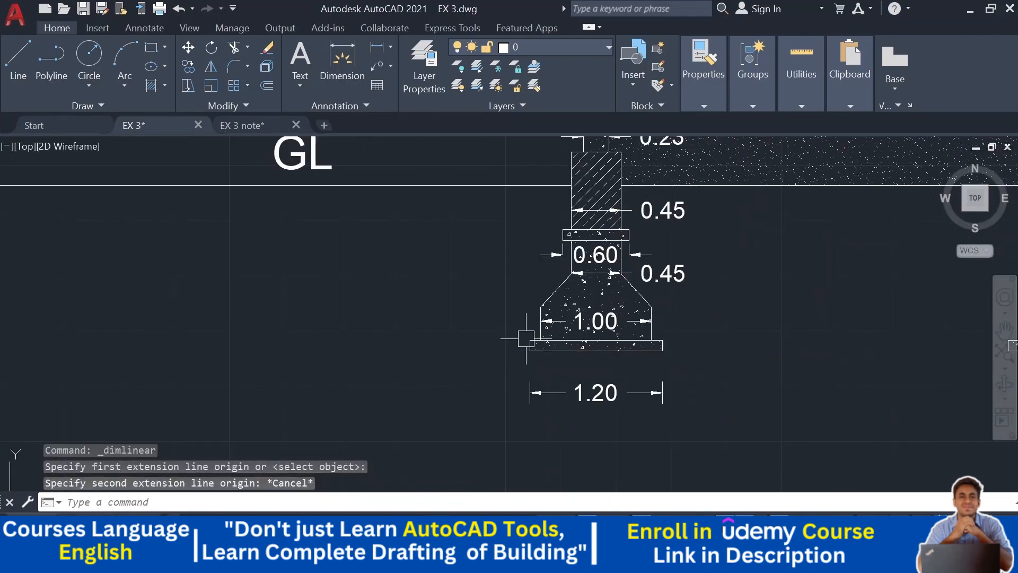
- Dimension the vertical depth from ground level to the footing bottom, placing it left of the footing
middle_drag(454, 270, 432, 300)
key(Return)
click(486, 215)
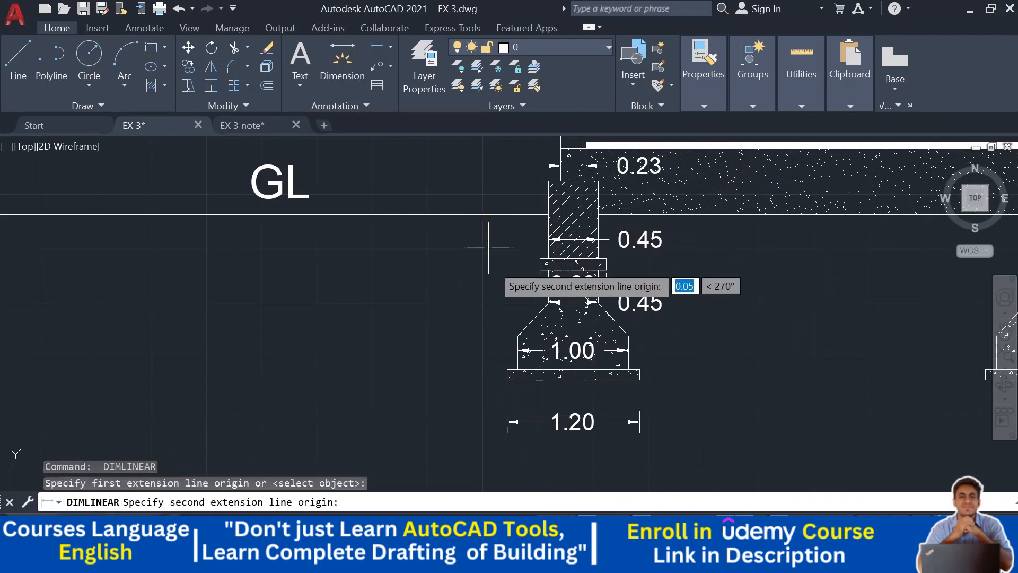
click(507, 380)
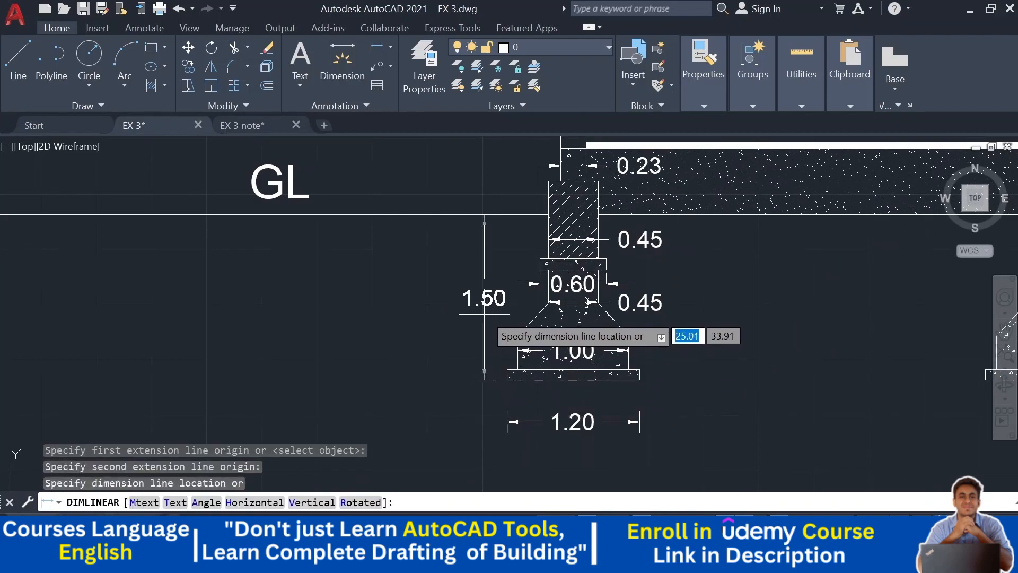
click(483, 314)
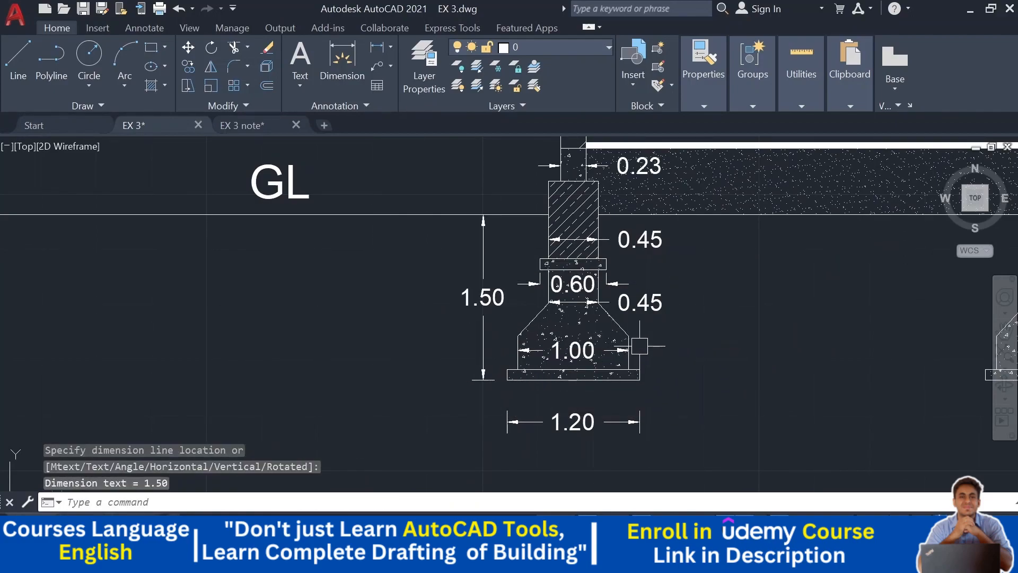
- Dimension the vertical height from ground level up to the plinth top, stacked above the depth dimension
scroll(591, 356, up, 2)
scroll(466, 346, down, 2)
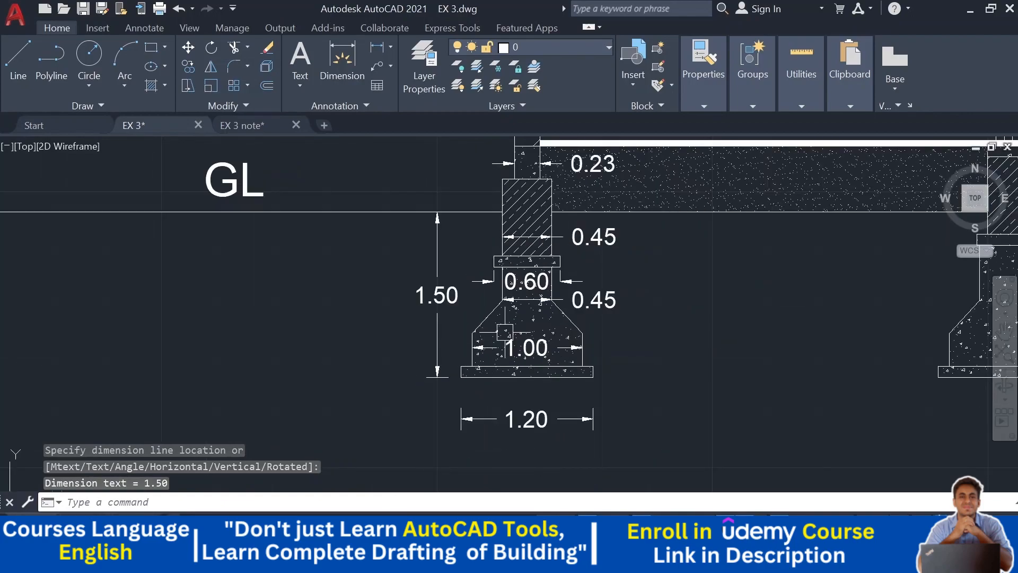
middle_drag(650, 292, 634, 339)
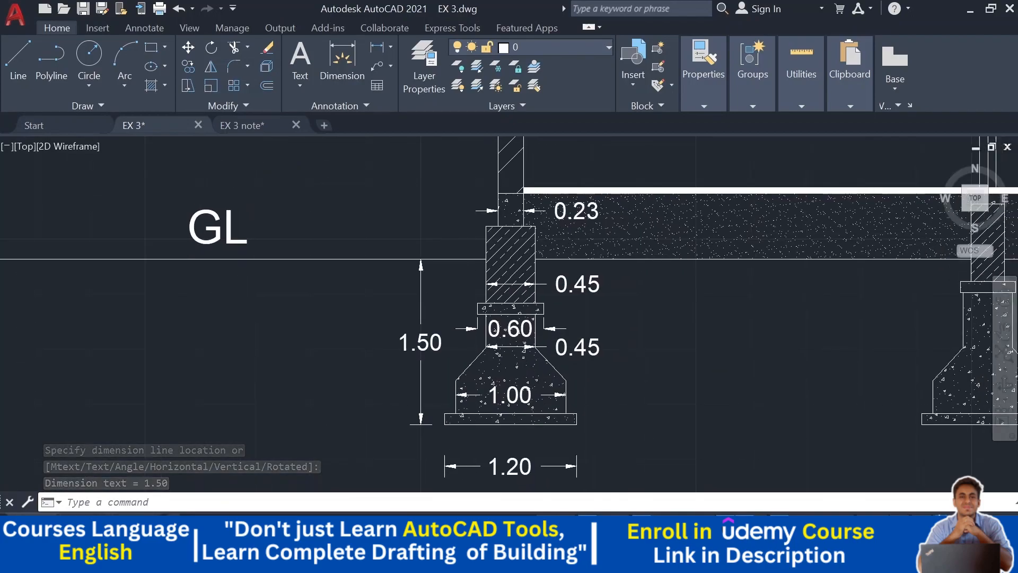
middle_drag(603, 288, 611, 318)
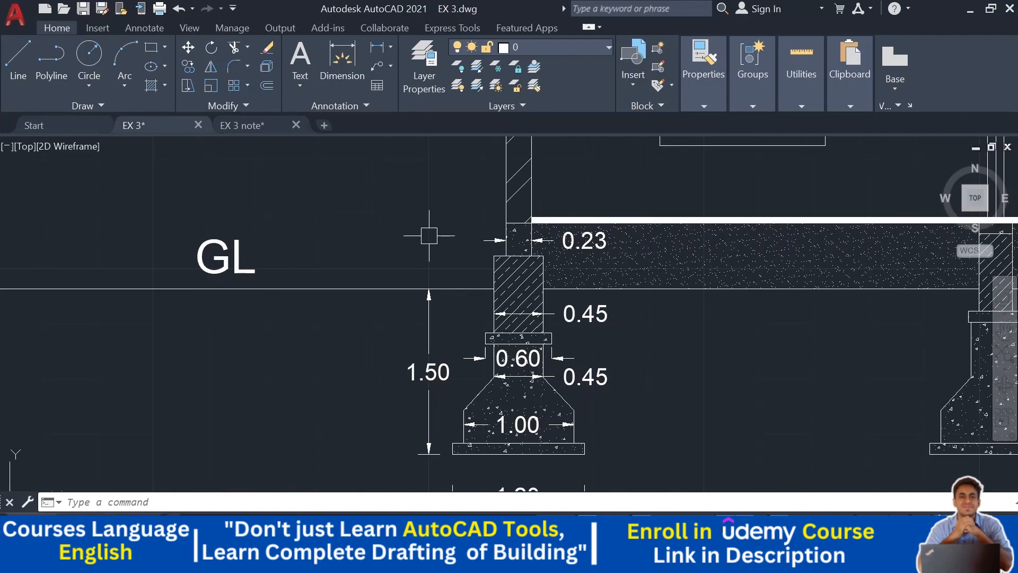
click(376, 50)
scroll(513, 249, up, 2)
click(495, 182)
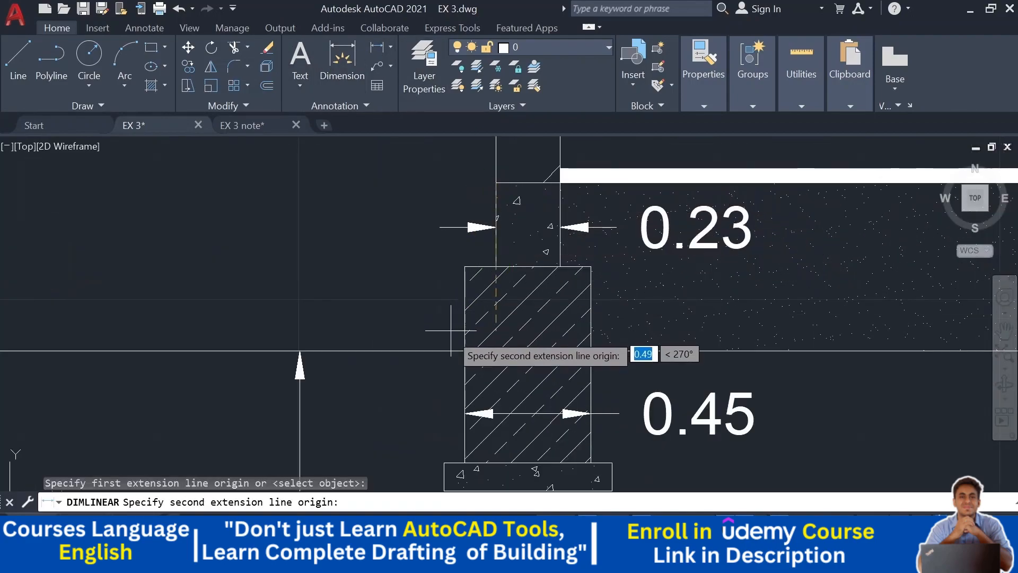
click(465, 350)
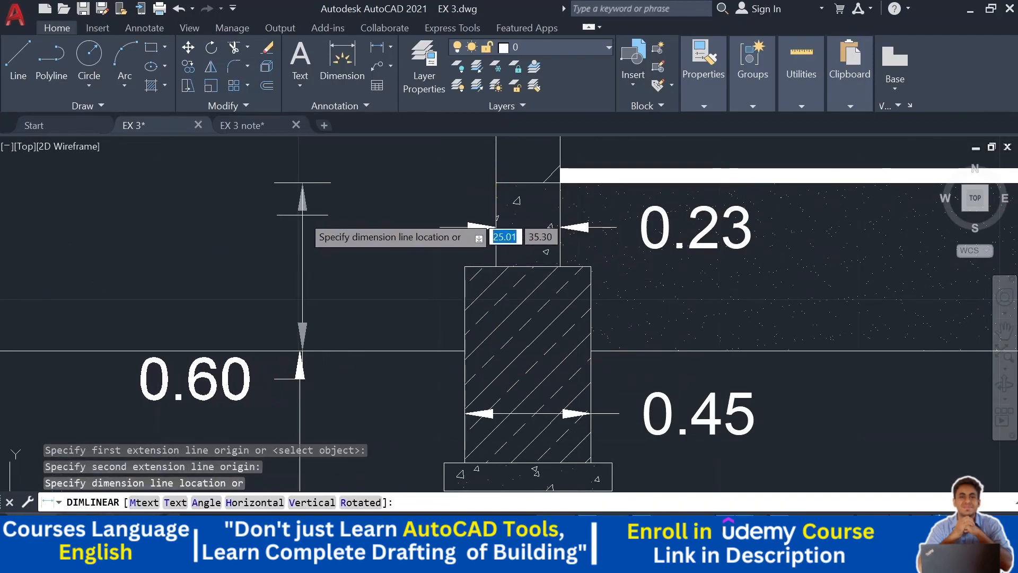
click(303, 215)
scroll(302, 215, down, 2)
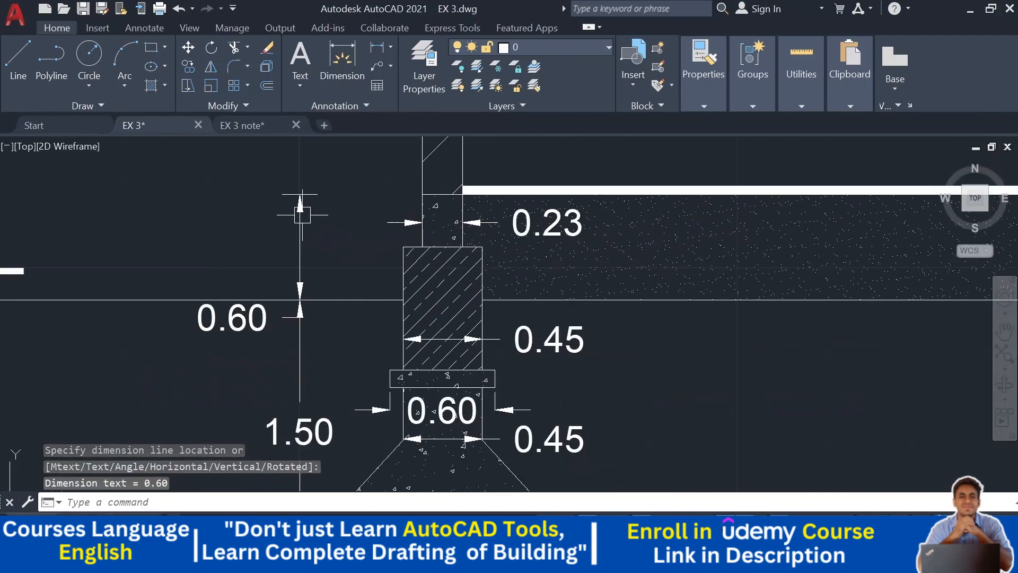
scroll(316, 218, down, 2)
mouse_move(334, 246)
middle_down()
mouse_move(518, 264)
mouse_move(639, 256)
middle_up()
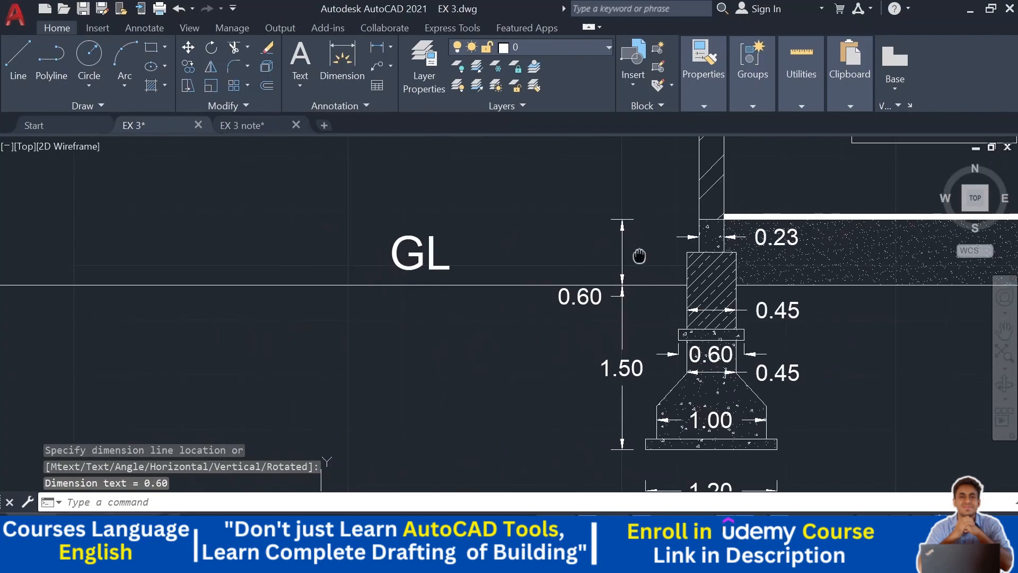
scroll(639, 256, down, 2)
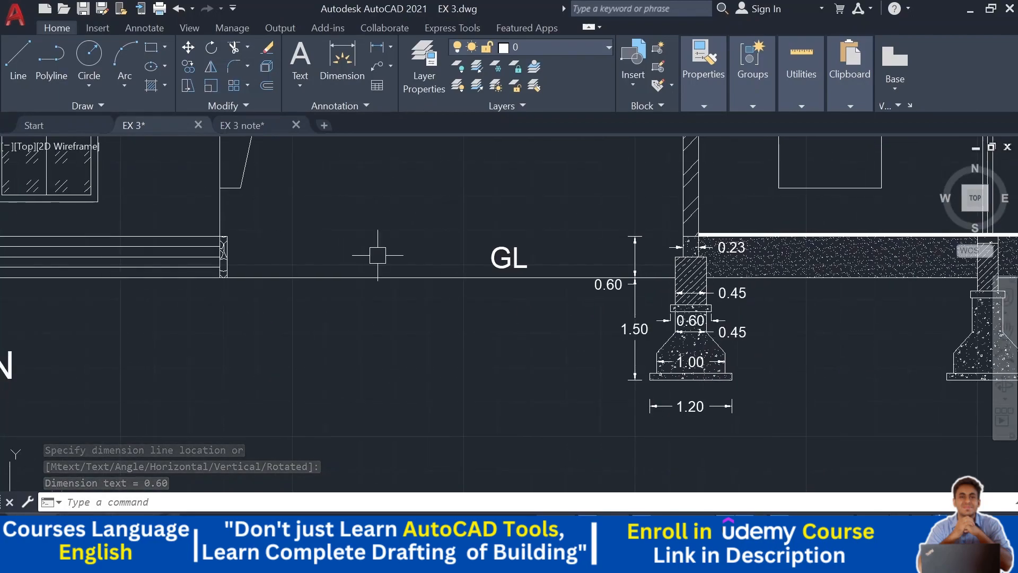
click(342, 61)
scroll(265, 228, up, 3)
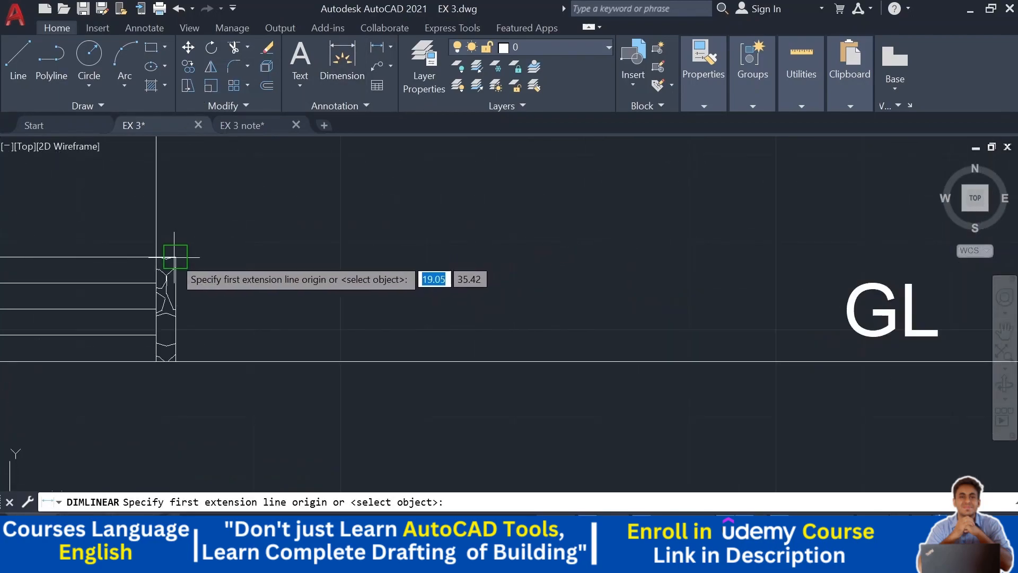
click(173, 258)
click(173, 361)
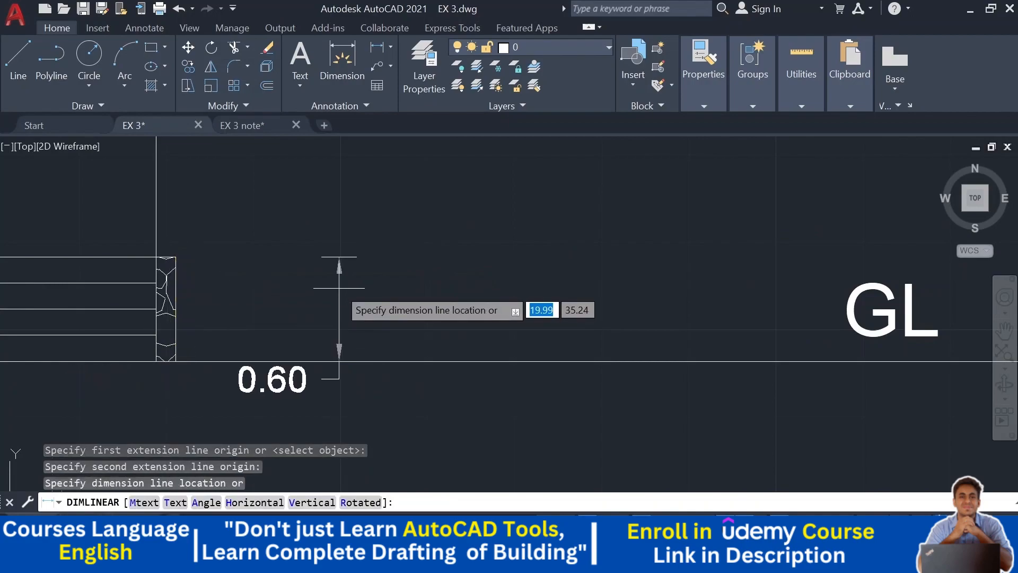
key(Escape)
- Dimension the ground storey height from the plinth top up to the underside of the first floor slab, left of the wall
scroll(340, 287, down, 5)
middle_drag(462, 283, 243, 425)
scroll(399, 284, up, 2)
click(343, 61)
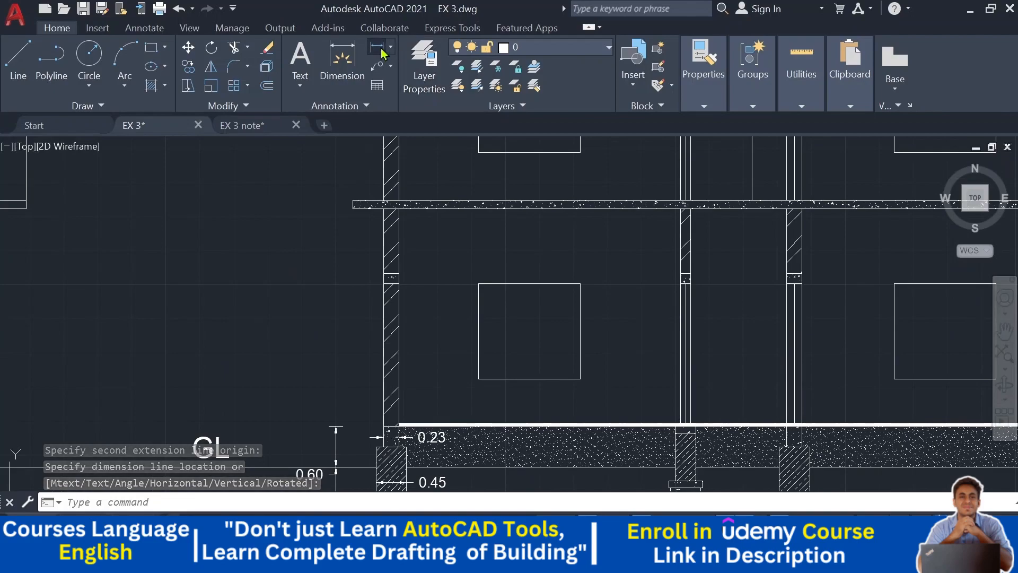
click(384, 424)
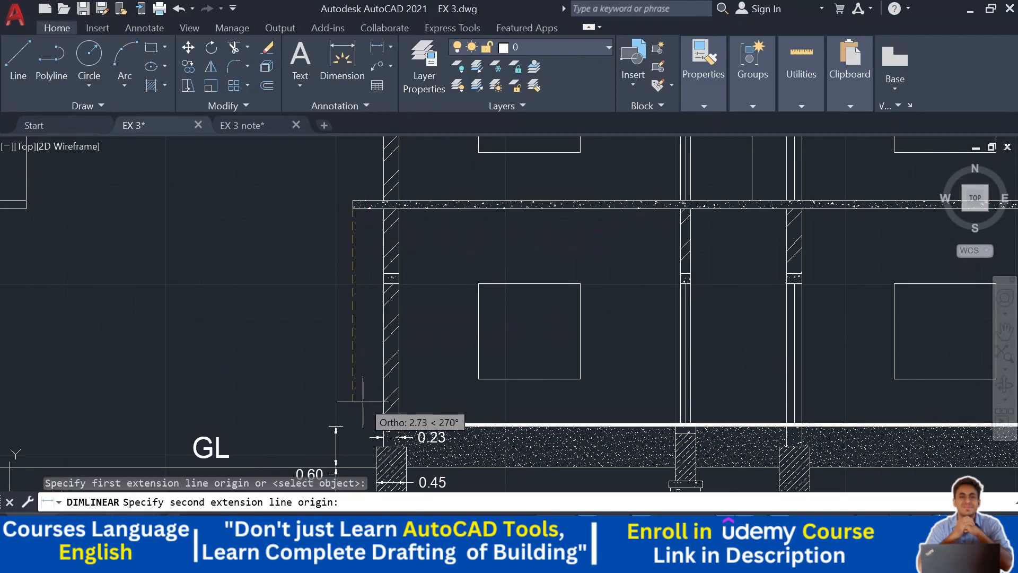
scroll(371, 417, up, 4)
click(428, 460)
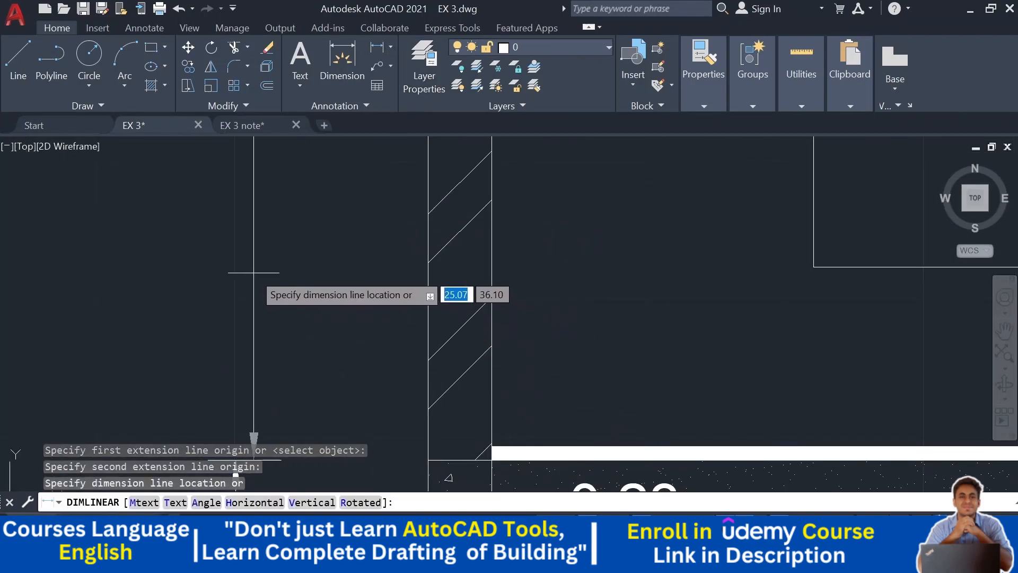
middle_drag(253, 273, 387, 192)
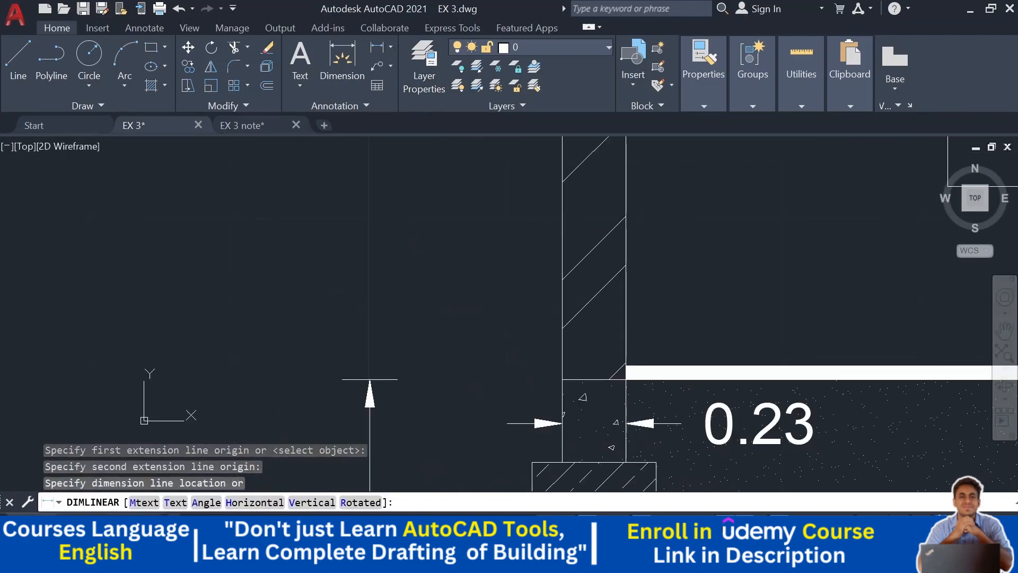
click(369, 221)
scroll(368, 221, down, 4)
middle_drag(402, 202, 387, 512)
scroll(338, 268, up, 2)
- Dimension the first floor slab's thickness, continuing the vertical dimension chain above the storey height
key(Return)
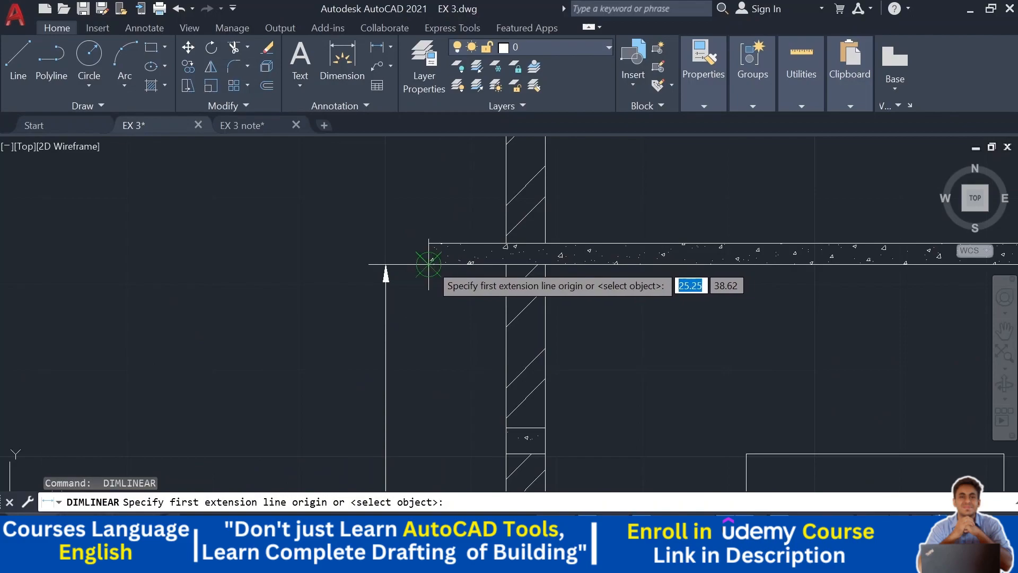
click(428, 263)
click(386, 265)
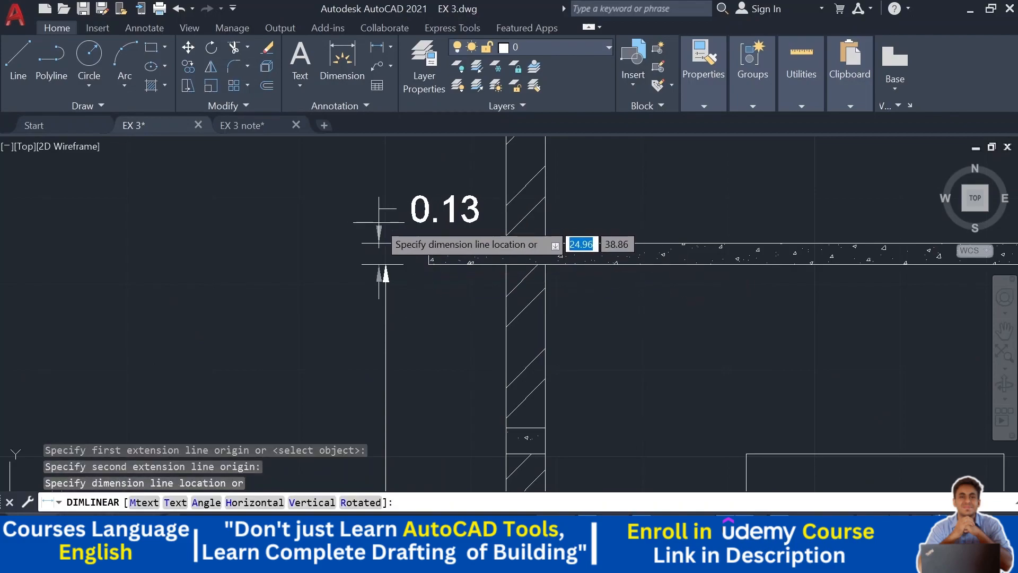
click(386, 224)
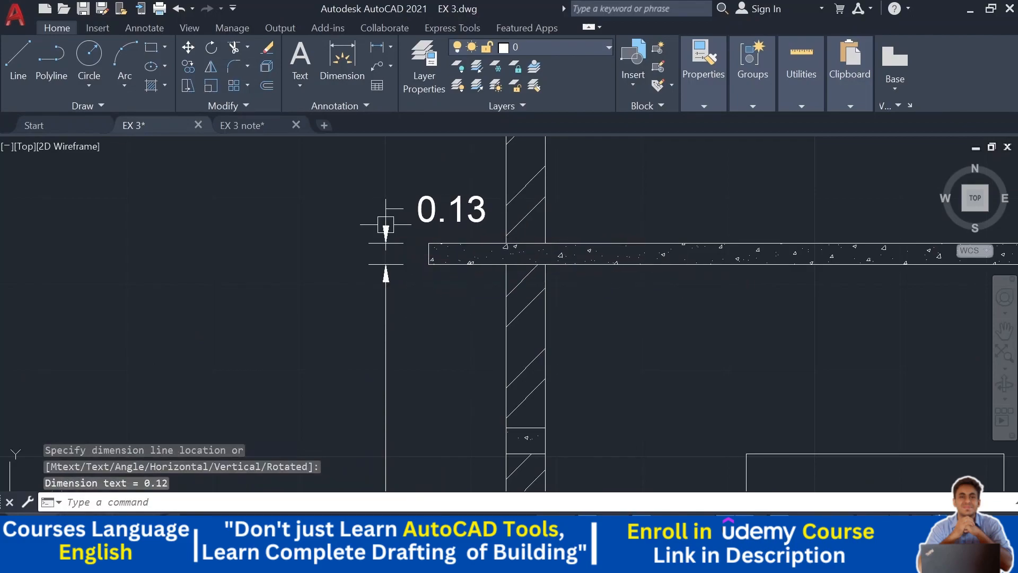
- Dimension the upper storey height from the first floor slab's top to the roof slab's underside
key(Return)
click(506, 247)
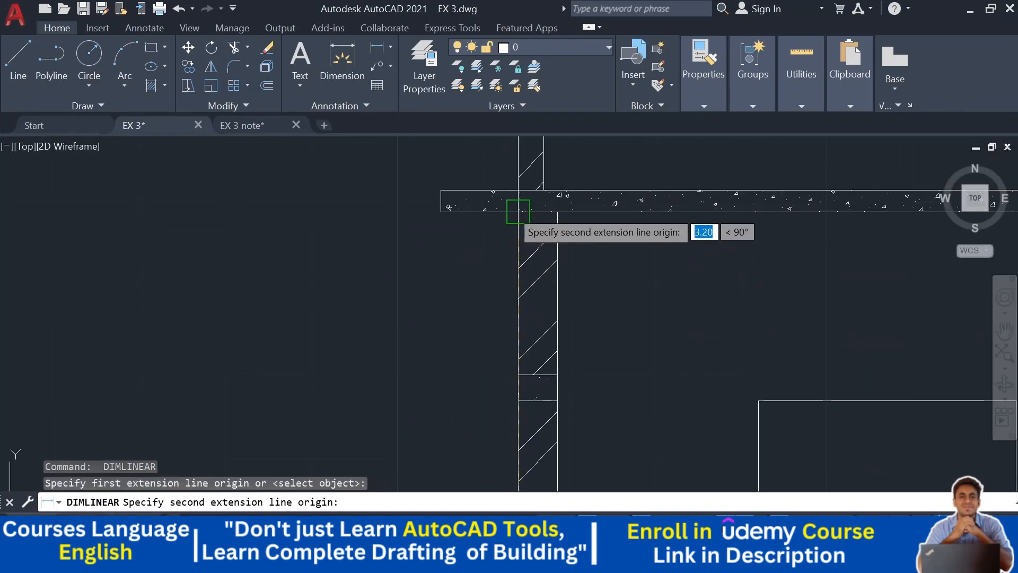
click(518, 212)
middle_drag(461, 336, 475, 143)
middle_drag(444, 219, 479, 164)
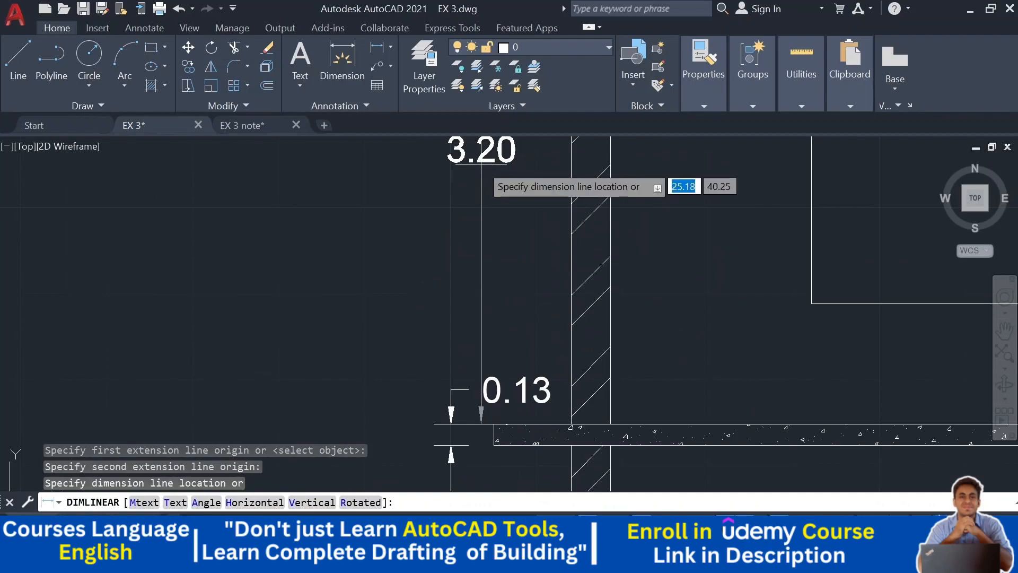
click(452, 182)
- Dimension the roof slab's thickness in line with the vertical dimension chain
middle_drag(458, 210, 459, 412)
middle_drag(493, 200, 492, 399)
scroll(478, 266, up, 4)
key(space)
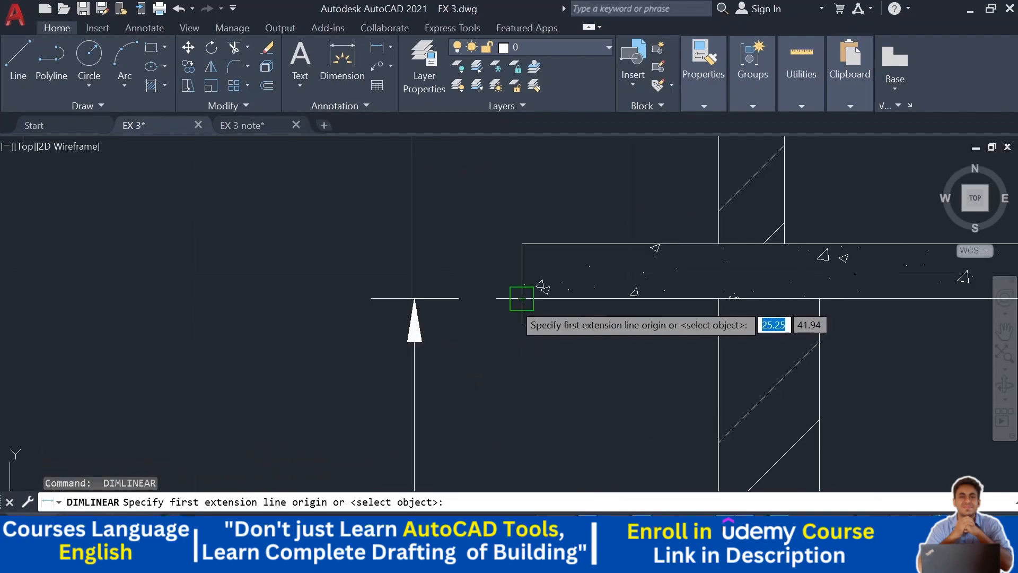
click(522, 243)
click(522, 298)
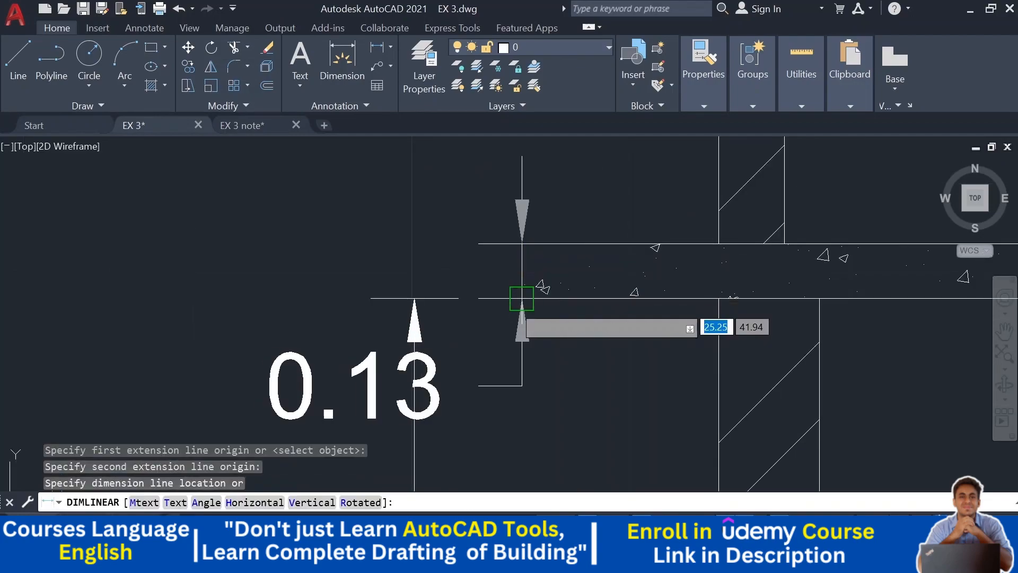
click(414, 376)
- Dimension the parapet height from the roof slab's top to the parapet top
middle_drag(494, 348, 455, 436)
key(space)
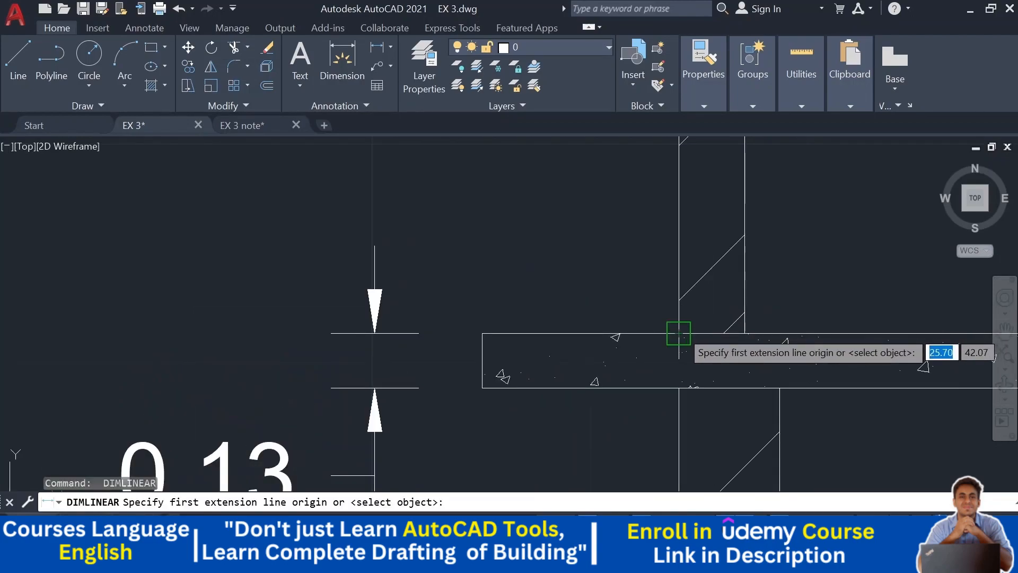
click(679, 333)
middle_drag(679, 254, 631, 275)
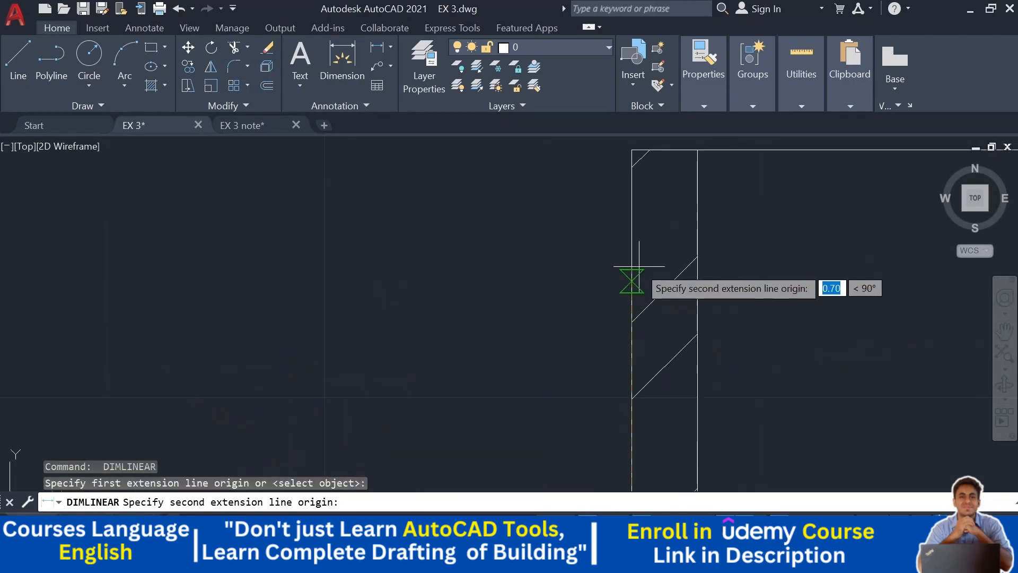
click(632, 149)
scroll(636, 188, down, 4)
middle_drag(507, 229, 534, 184)
scroll(532, 182, up, 2)
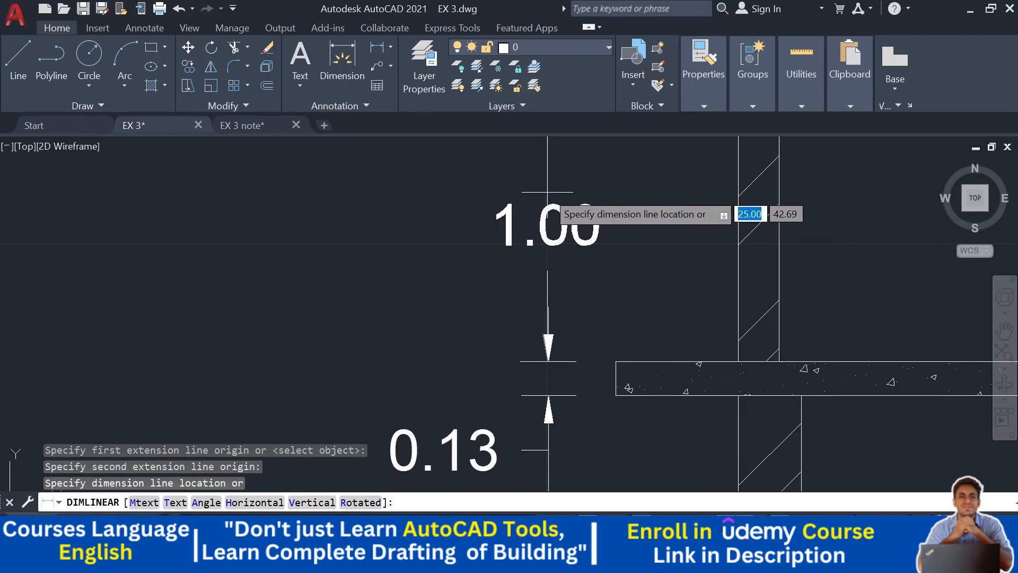
click(549, 194)
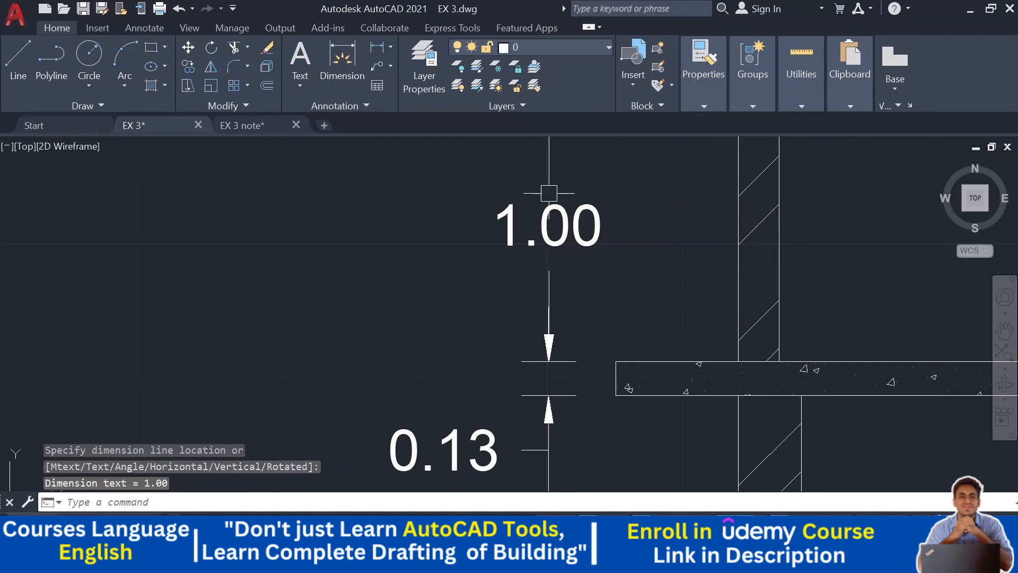
- Select the vertical dimension chain, the footing depth dimensions and the GL label, and move them slightly left
scroll(530, 304, down, 6)
middle_drag(531, 304, 470, 264)
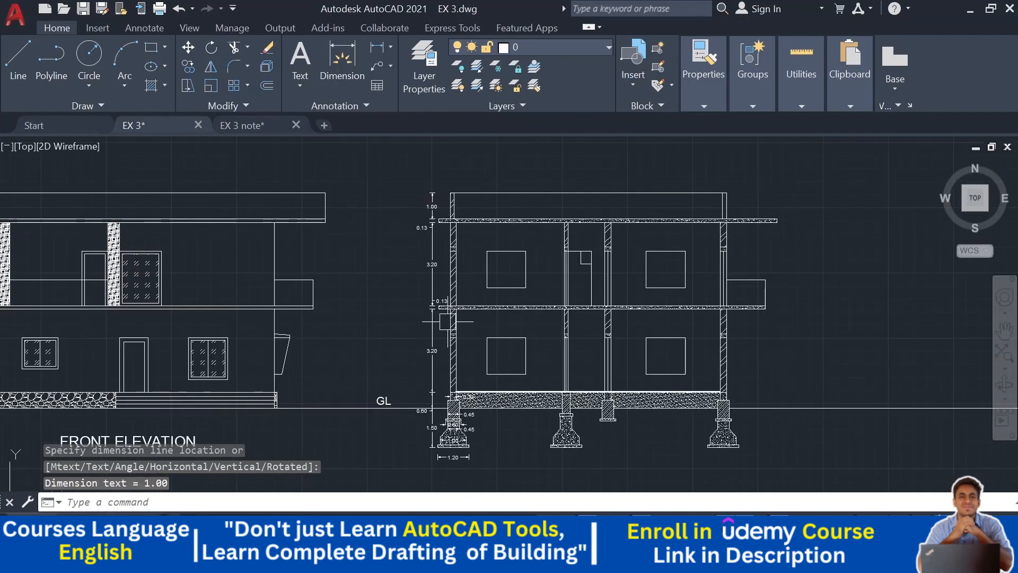
scroll(448, 330, up, 4)
click(439, 336)
click(390, 378)
middle_drag(416, 145, 418, 271)
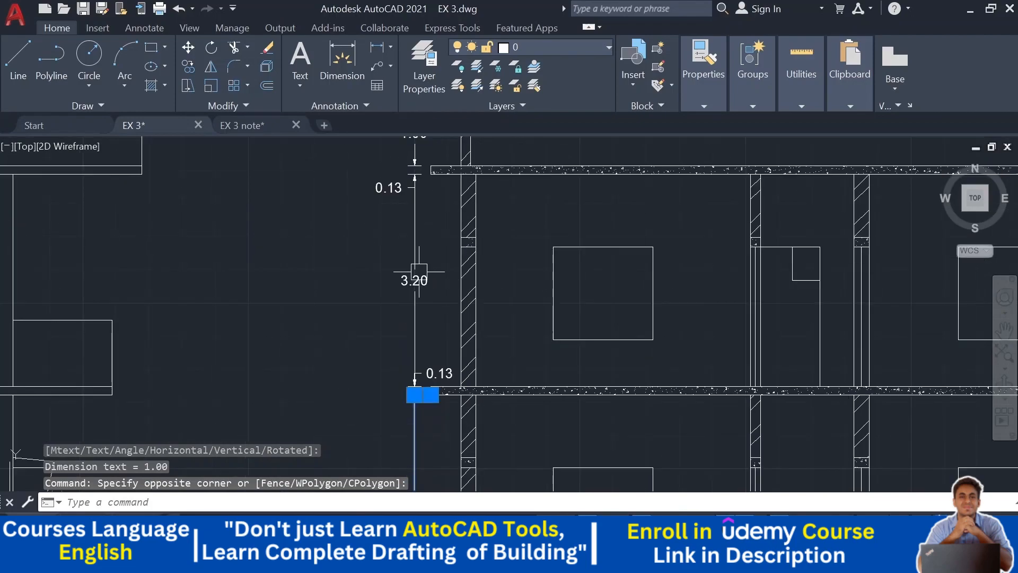
click(418, 272)
click(384, 191)
middle_drag(332, 232, 347, 152)
click(423, 269)
scroll(370, 264, down, 3)
scroll(409, 259, up, 5)
click(387, 225)
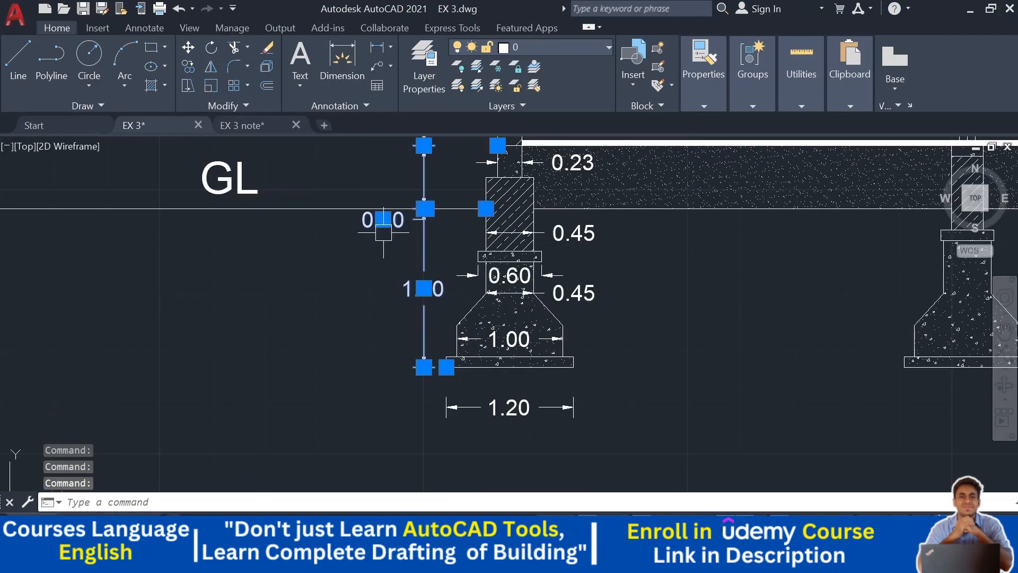
click(230, 181)
click(187, 48)
scroll(531, 403, down, 4)
click(532, 393)
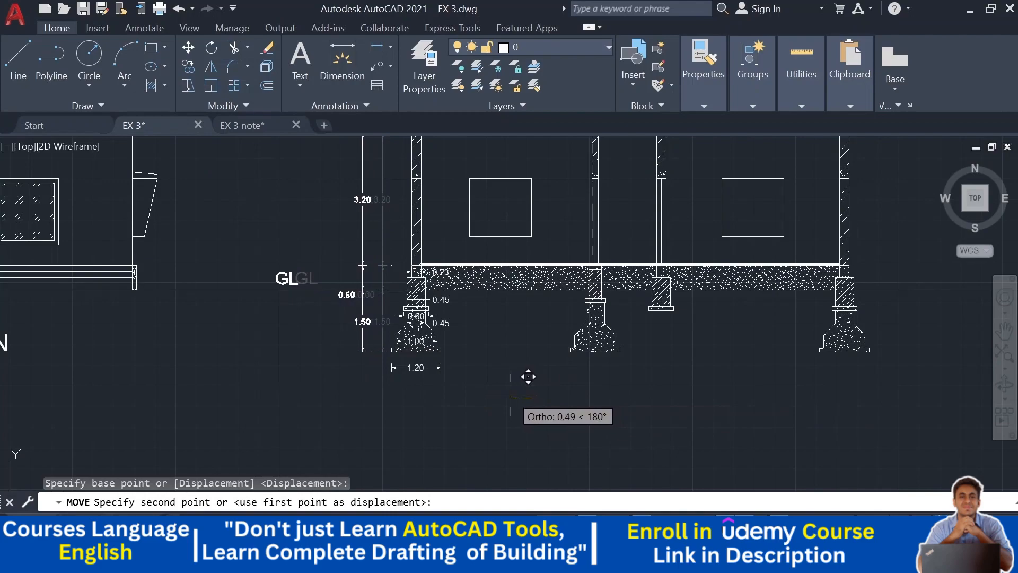
click(512, 393)
- Write the multiline text "M. BED ROOM" just above the ground floor slab inside the left room
middle_drag(358, 294, 363, 382)
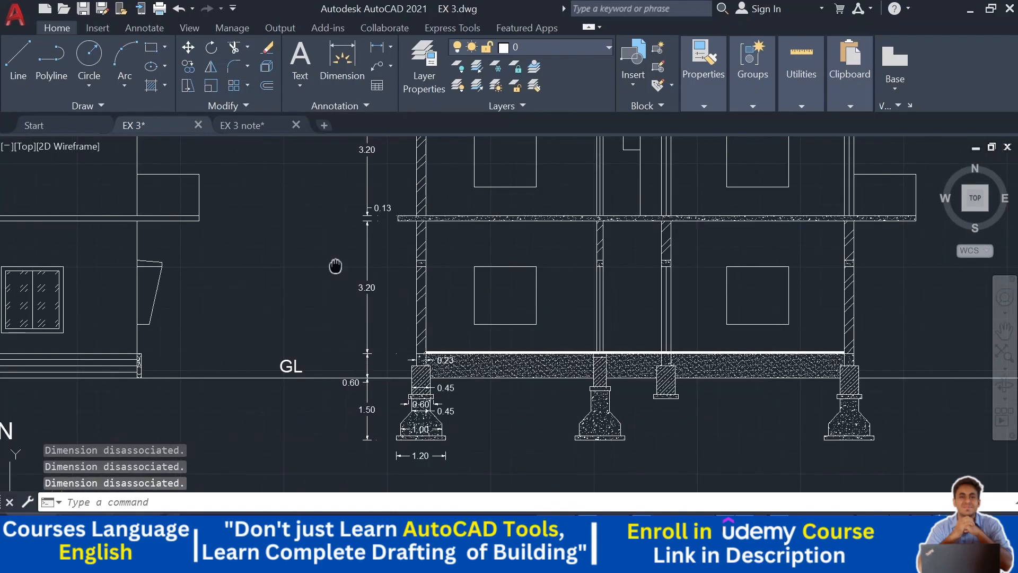
middle_drag(335, 267, 341, 364)
mouse_move(307, 234)
middle_down()
mouse_move(307, 341)
mouse_move(306, 260)
mouse_move(291, 197)
middle_up()
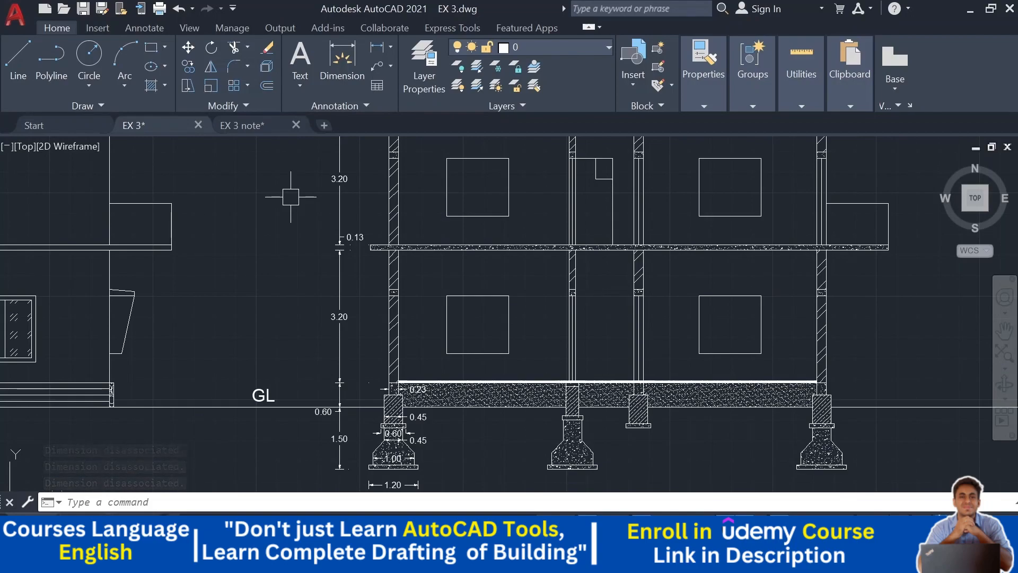
scroll(364, 242, up, 2)
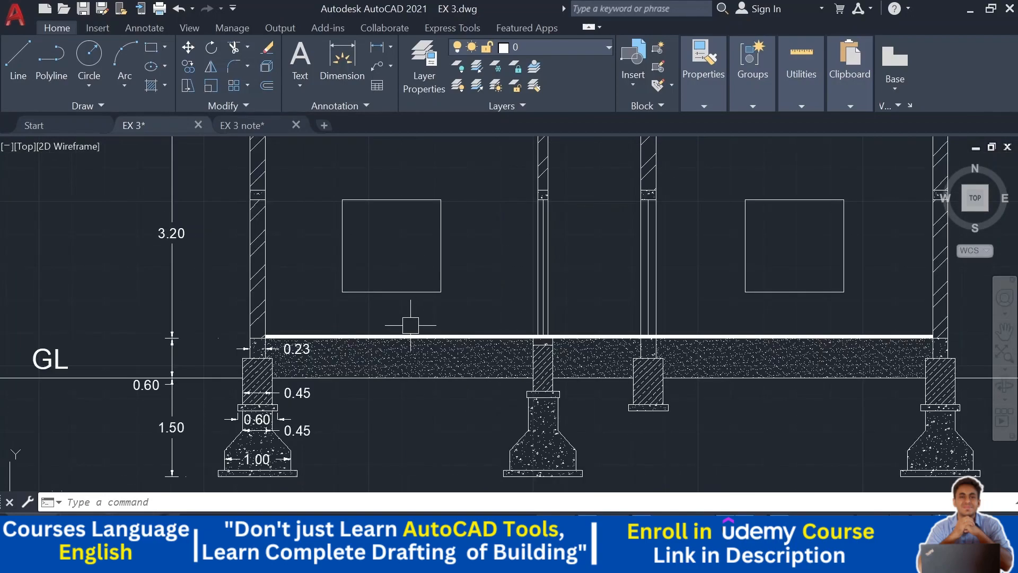
middle_drag(411, 325, 451, 280)
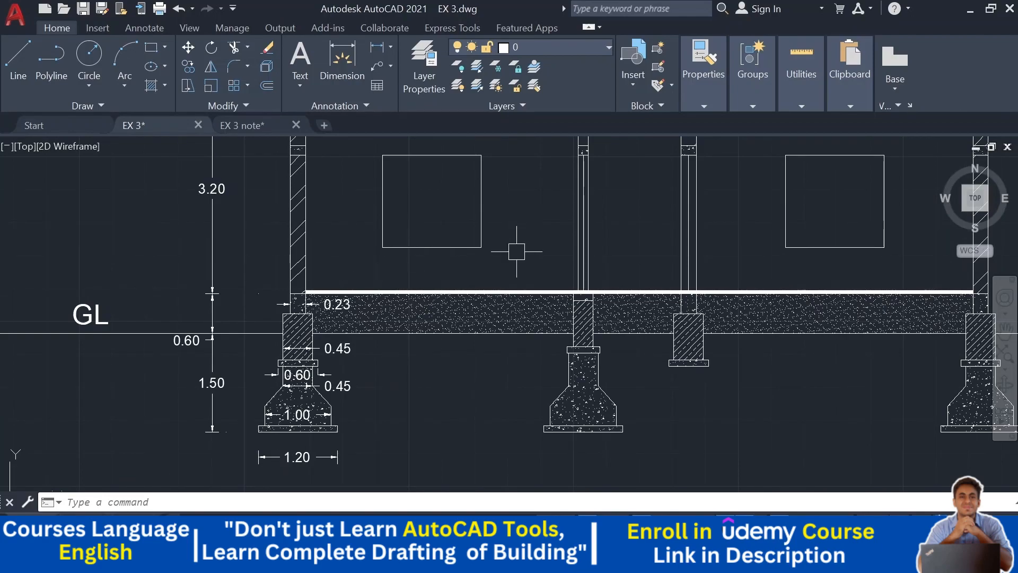
scroll(584, 260, down, 2)
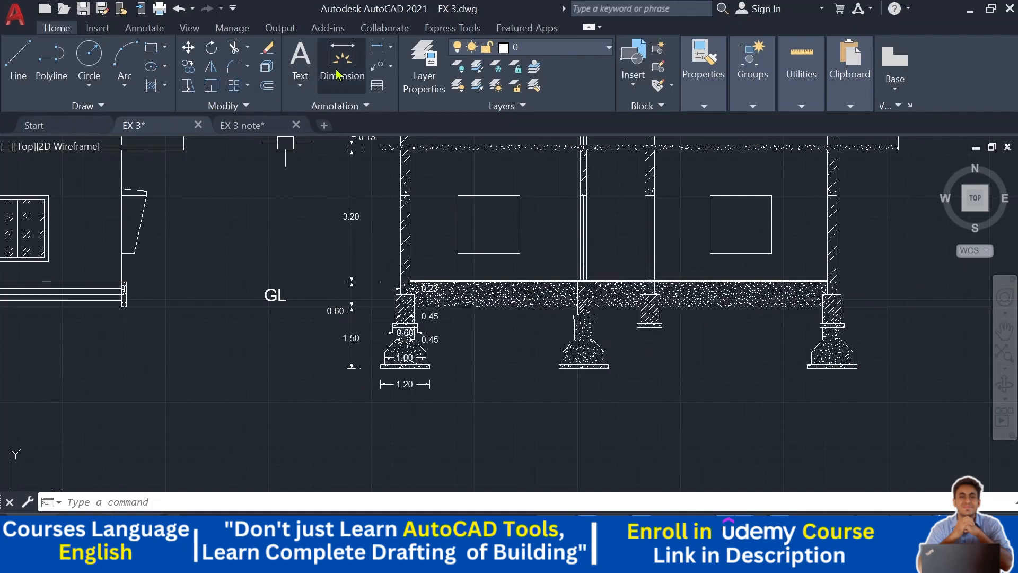
click(301, 58)
scroll(443, 268, up, 5)
click(398, 220)
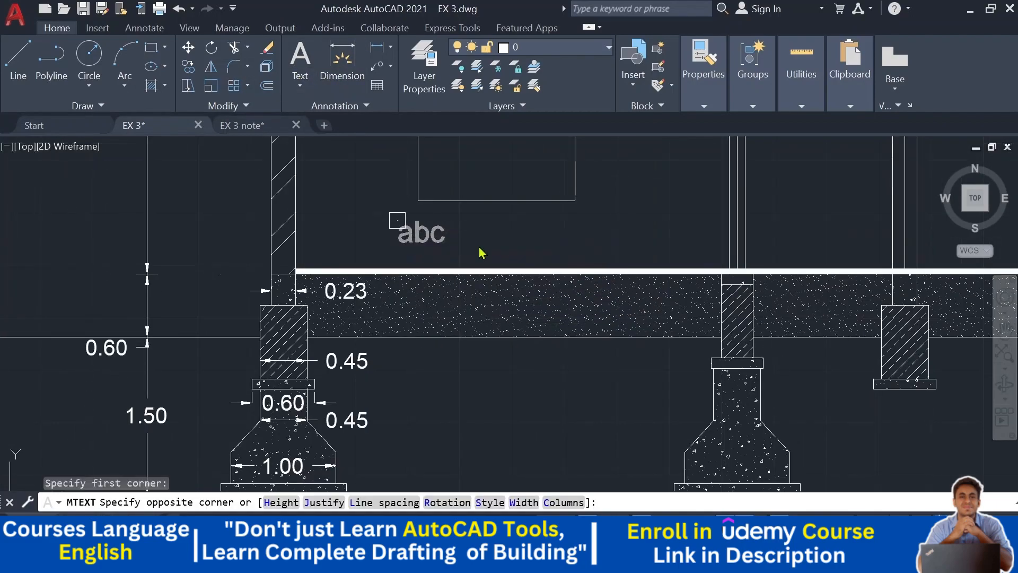
click(593, 255)
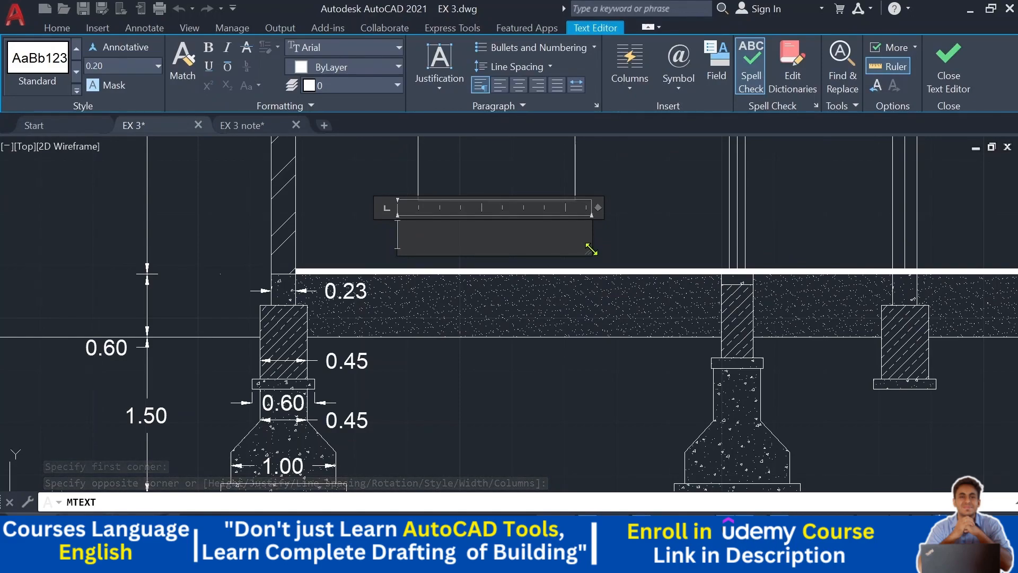
text(M)
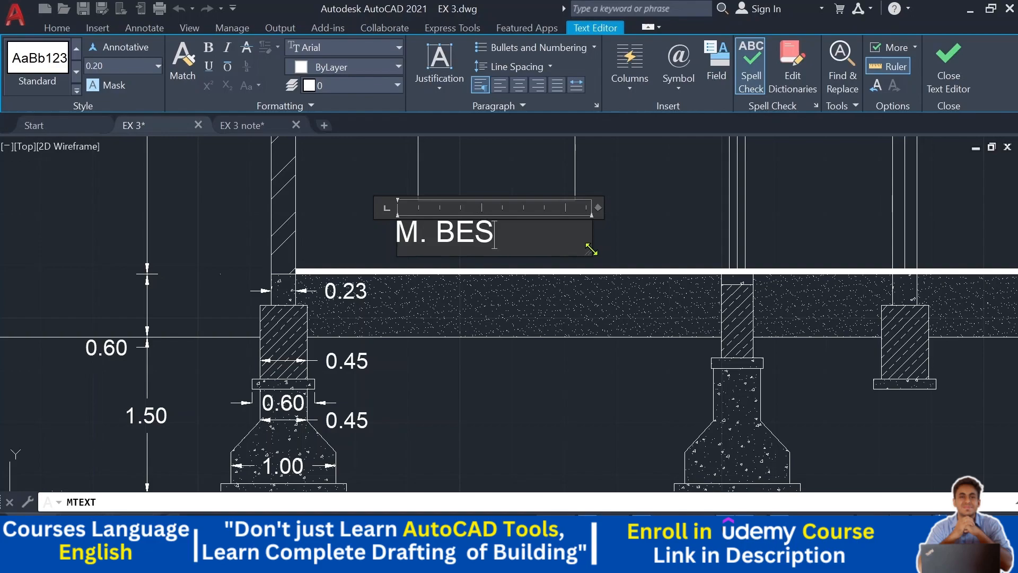
text(. BED ROOM)
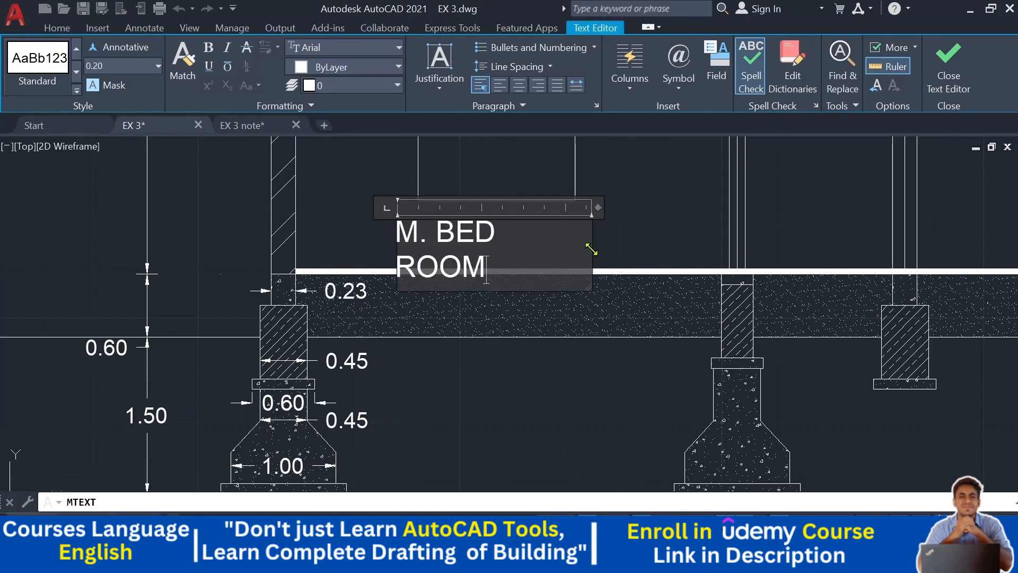
drag(597, 209, 624, 209)
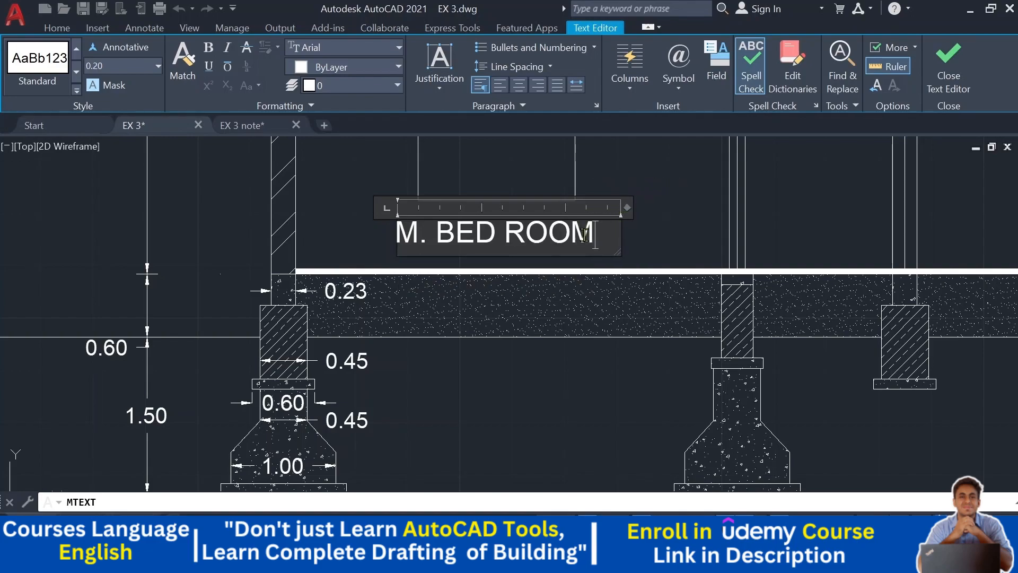
- Set the label's text height to 0.15 and close the text editor
drag(467, 255, 164, 106)
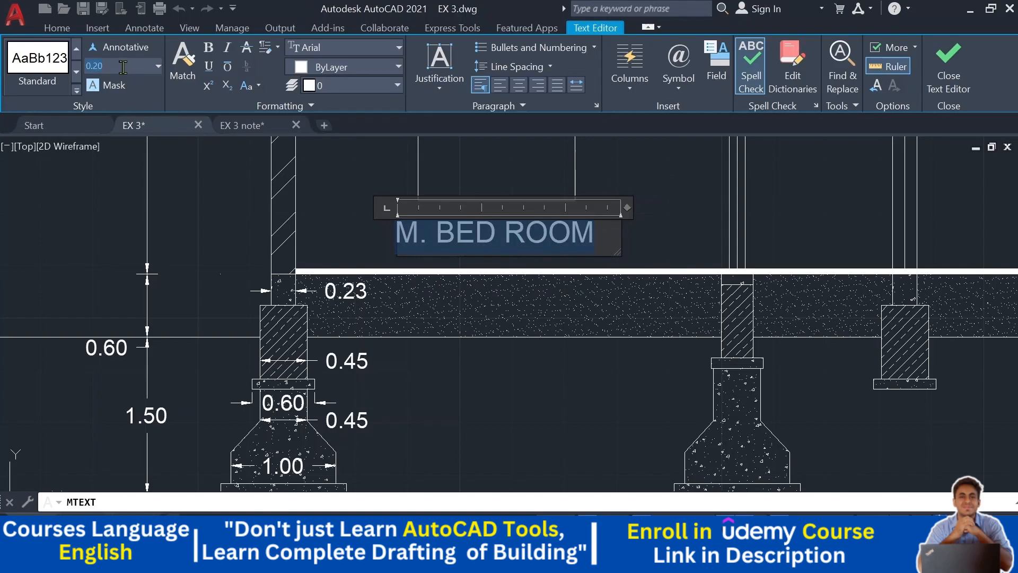
key(Return)
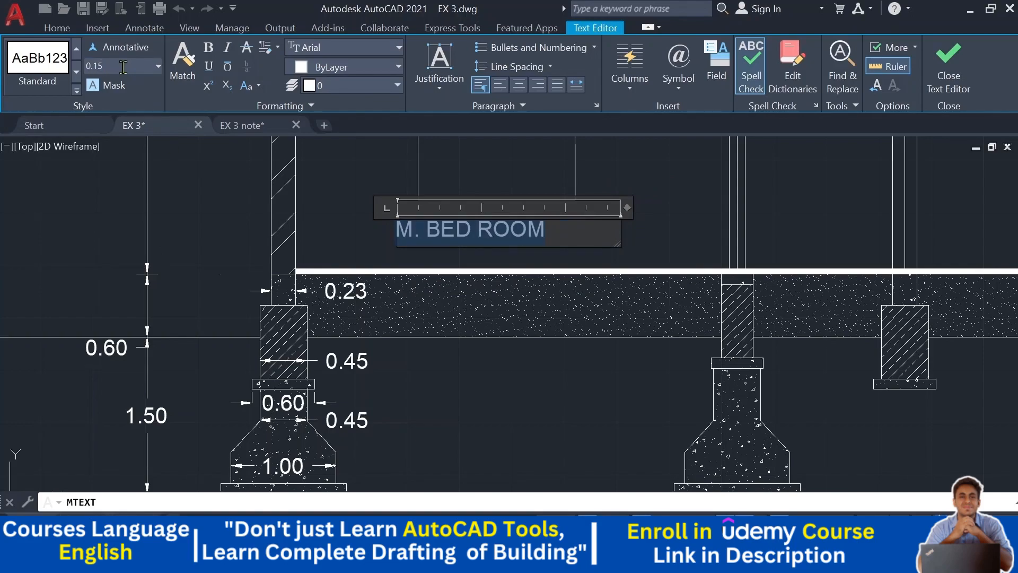
click(658, 175)
- Move the M. BED ROOM label left, closer to the wall
scroll(653, 216, down, 3)
click(436, 295)
drag(427, 295, 384, 300)
- Add a second line "GROUND FLOOR" to the M. BED ROOM label in the section
scroll(446, 291, down, 4)
middle_drag(471, 284, 613, 132)
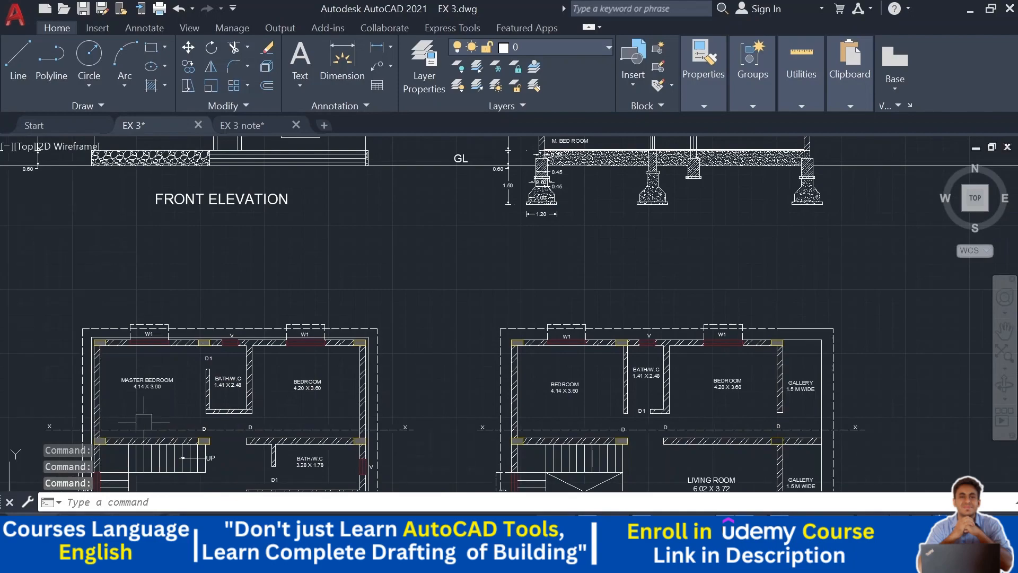
middle_drag(500, 329, 398, 473)
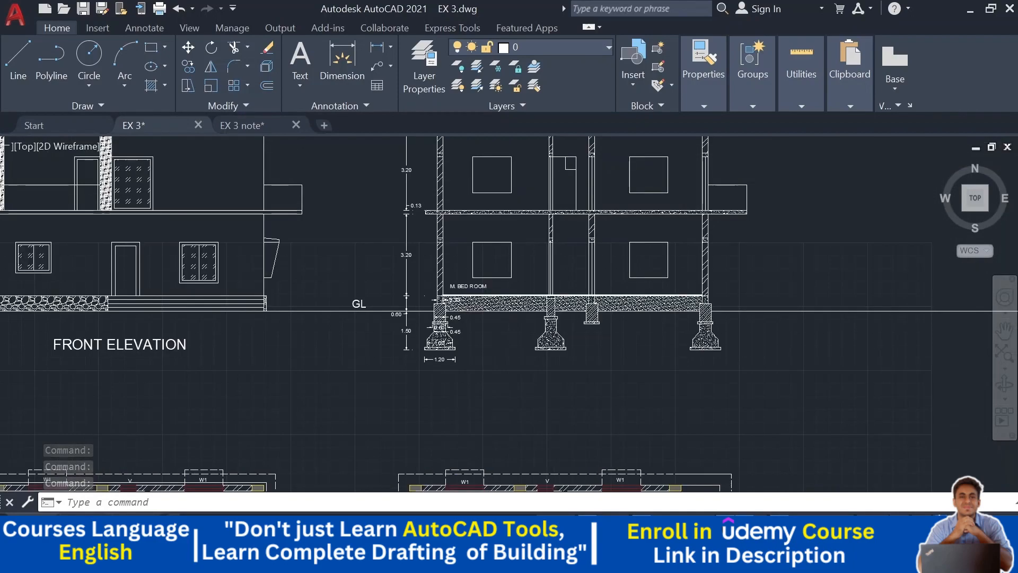
scroll(470, 217, up, 2)
middle_drag(481, 314, 490, 306)
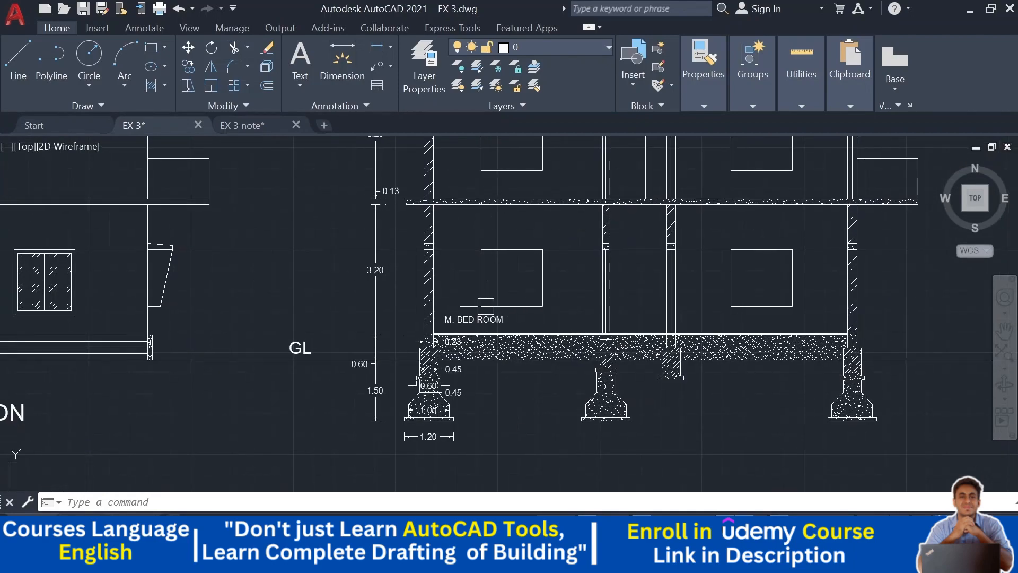
scroll(497, 336, up, 4)
click(426, 301)
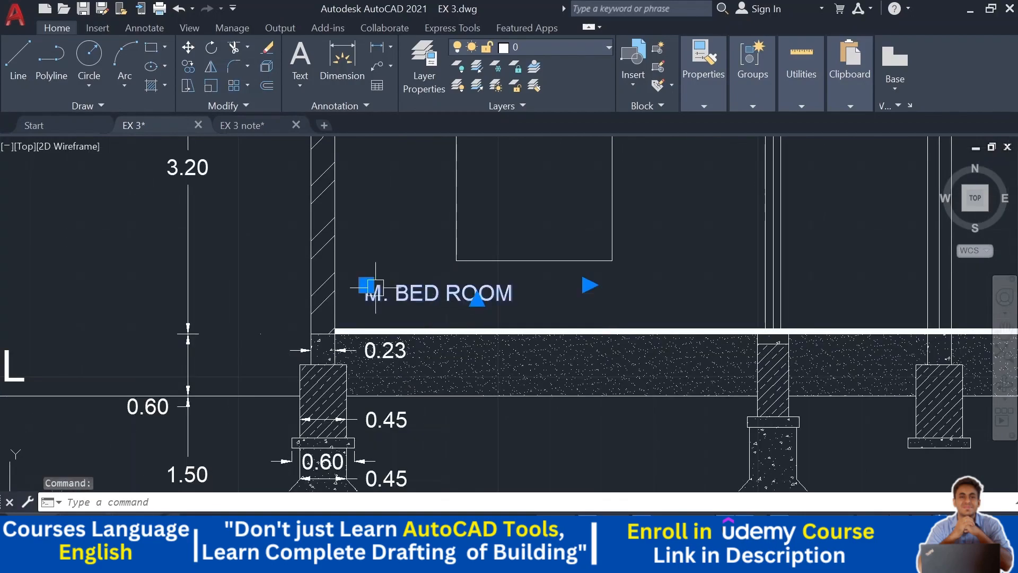
double_click(439, 292)
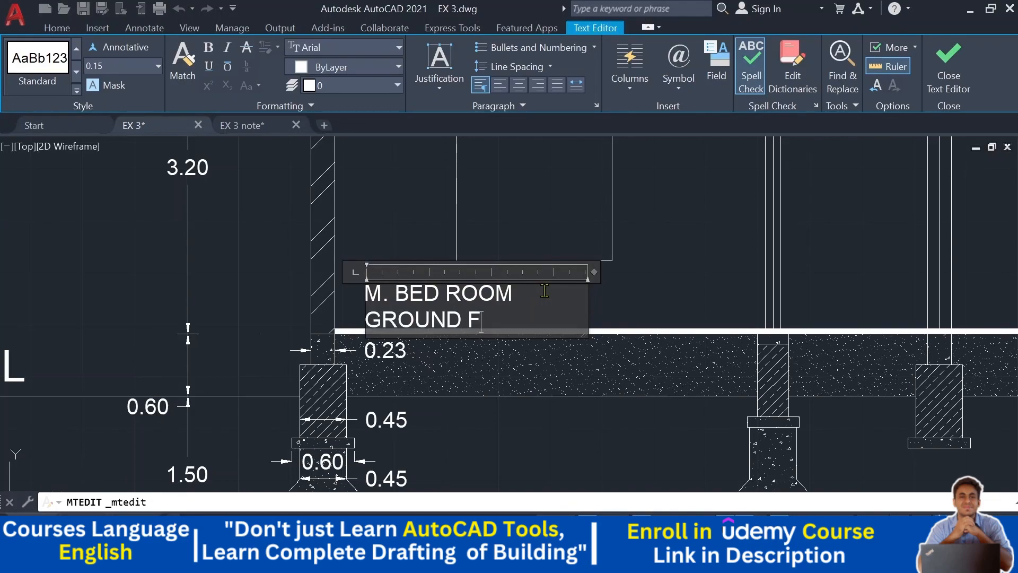
key(Escape)
click(473, 298)
drag(457, 298, 448, 290)
key(Escape)
- Copy the M. BED ROOM label up into the first-floor room just above the first floor slab
click(430, 306)
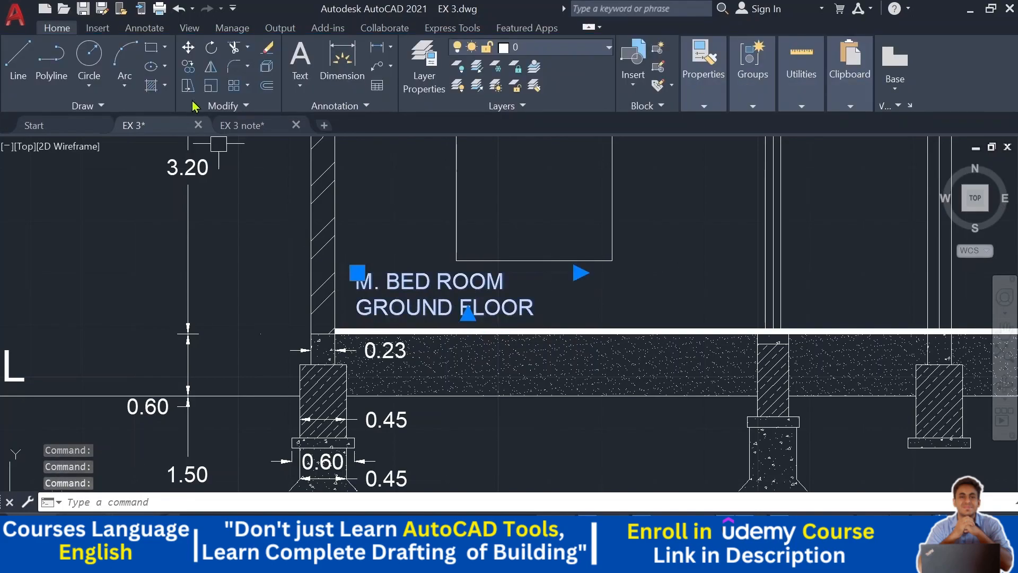
click(194, 71)
middle_drag(357, 197, 337, 334)
click(345, 373)
middle_drag(361, 257, 340, 435)
middle_drag(346, 331, 330, 465)
click(312, 340)
key(Escape)
middle_drag(340, 383, 373, 308)
- Edit the copied label to read "C. BED ROOM" and "FIRST FLOOR"
double_click(391, 341)
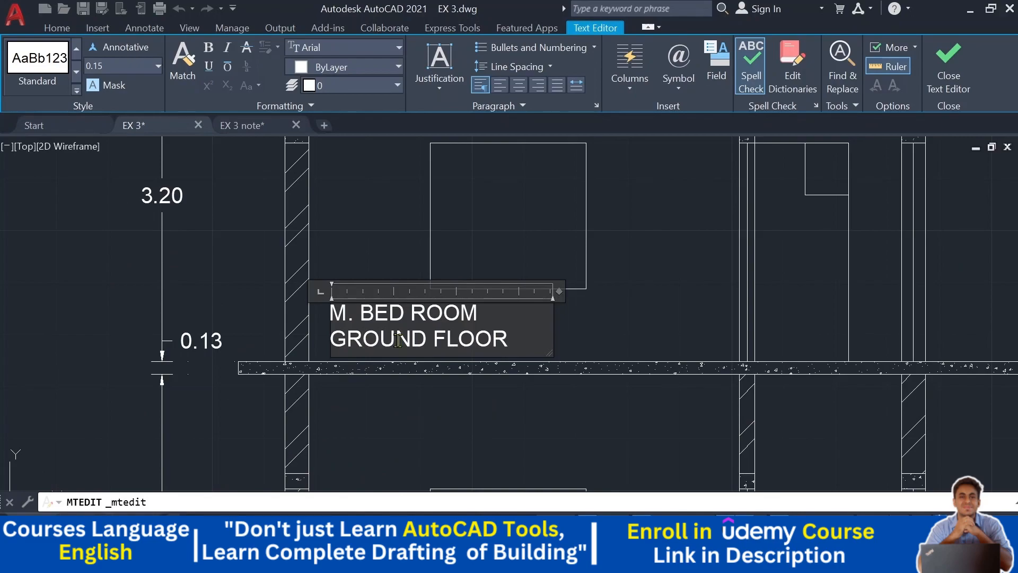
text(C)
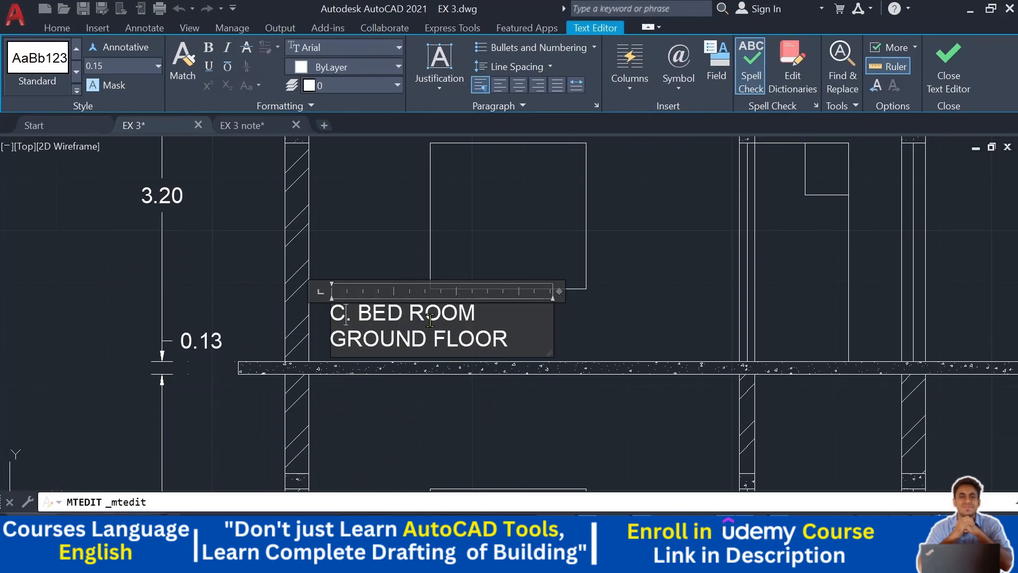
drag(427, 346, 326, 341)
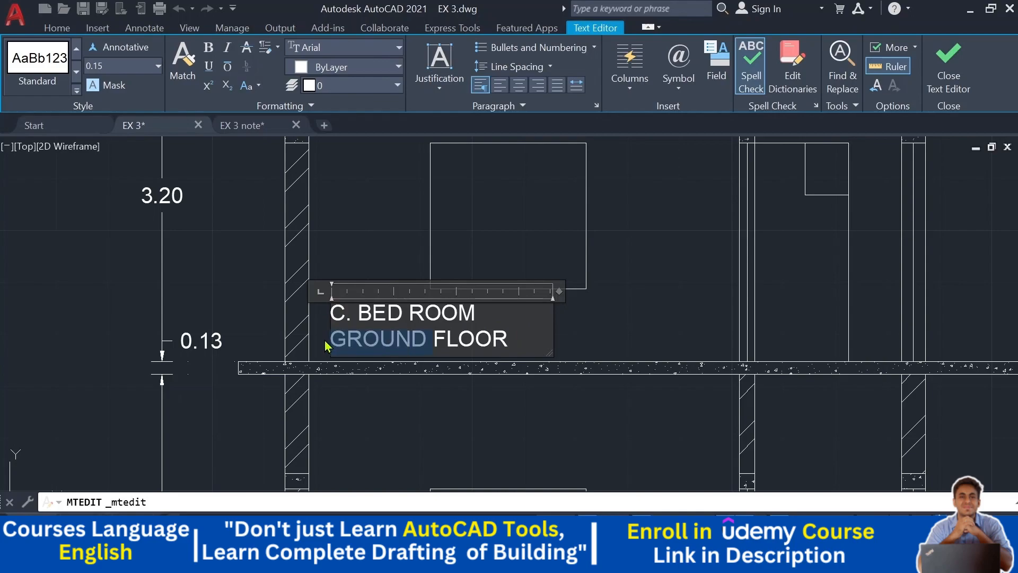
text(FIRST)
click(697, 326)
- Copy the first-floor label straight up onto the roof slab, inside the parapet
scroll(645, 300, down, 3)
middle_drag(217, 336, 643, 308)
scroll(550, 345, down, 4)
middle_drag(551, 344, 430, 301)
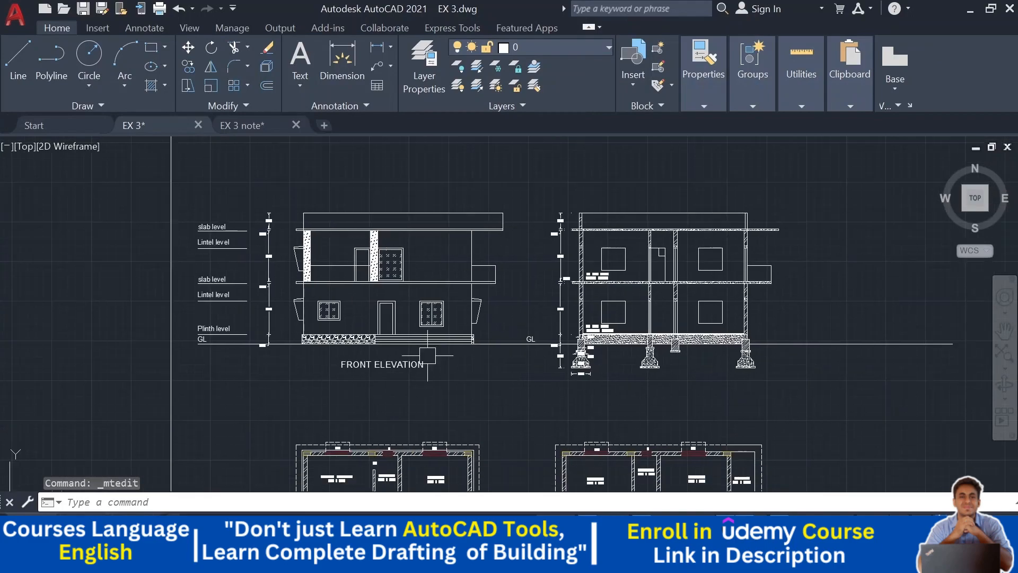
middle_drag(427, 369, 259, 283)
scroll(259, 283, up, 2)
mouse_move(503, 142)
middle_down()
mouse_move(489, 163)
mouse_move(479, 288)
middle_up()
middle_drag(459, 193, 464, 282)
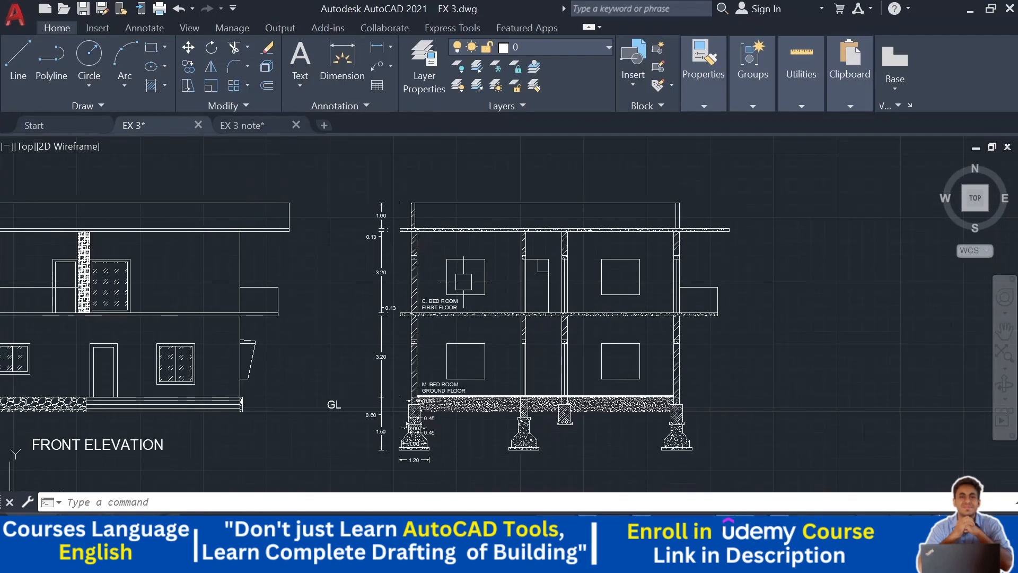
scroll(436, 223, up, 4)
click(423, 429)
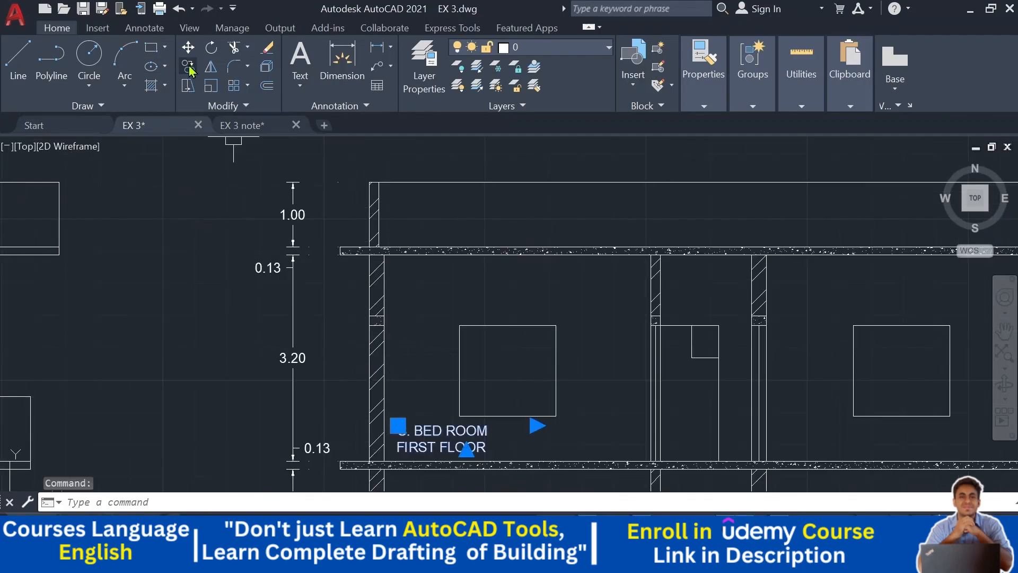
click(190, 69)
click(398, 426)
middle_drag(440, 179, 435, 262)
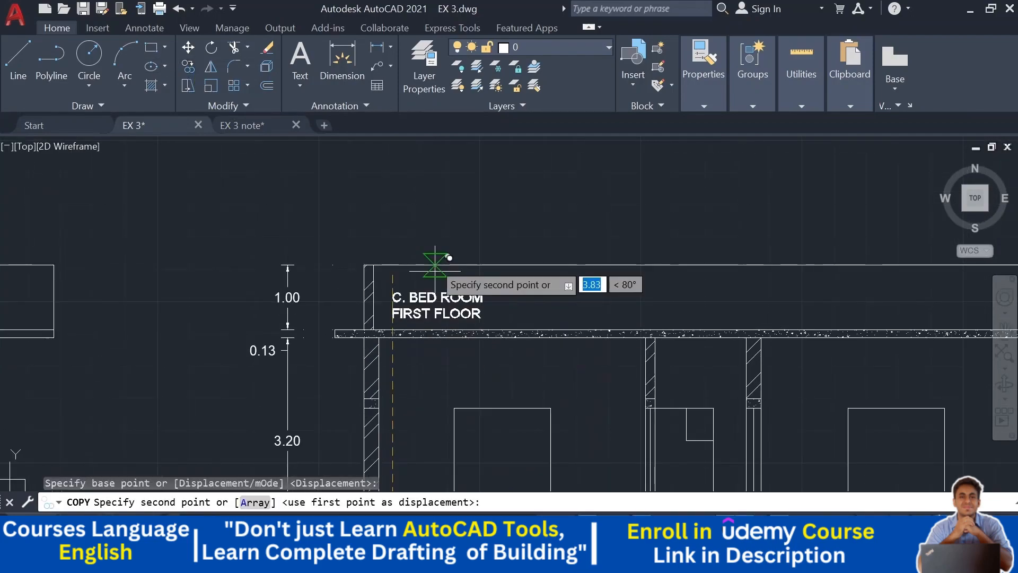
scroll(430, 291, up, 2)
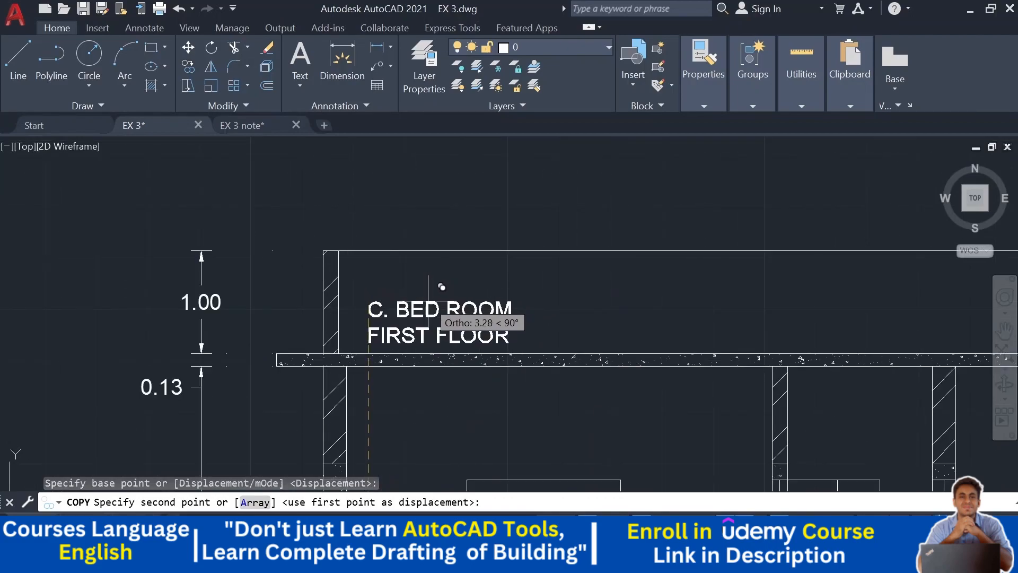
click(442, 287)
key(Escape)
- Replace the roof label's text with "TERRACE FLOOR"
double_click(477, 328)
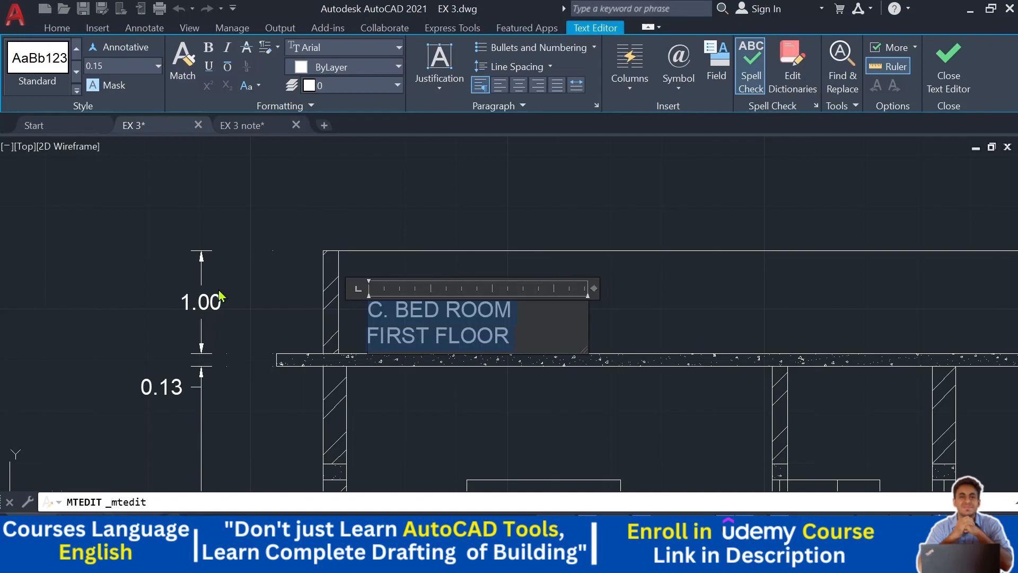
key(Delete)
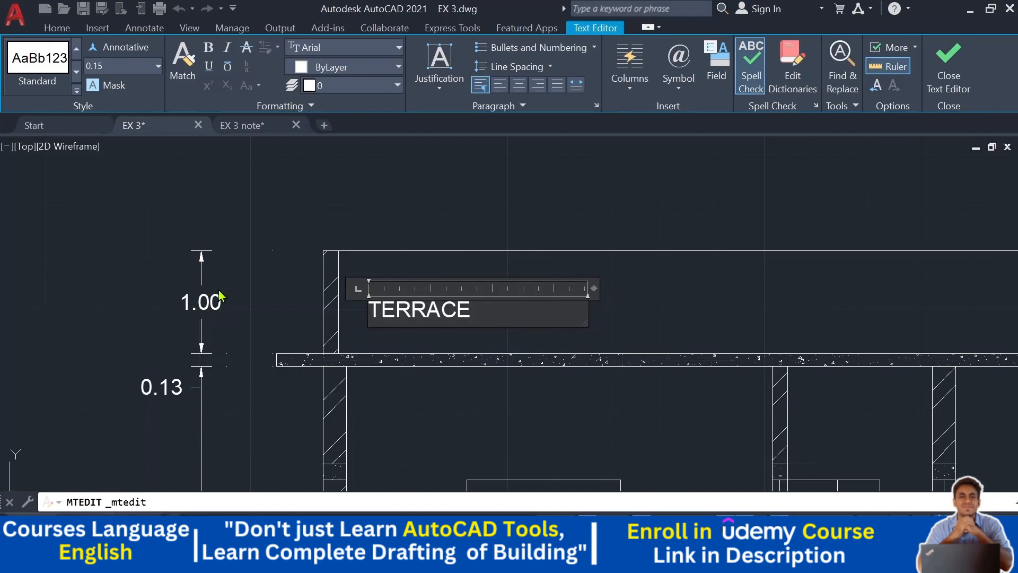
click(379, 230)
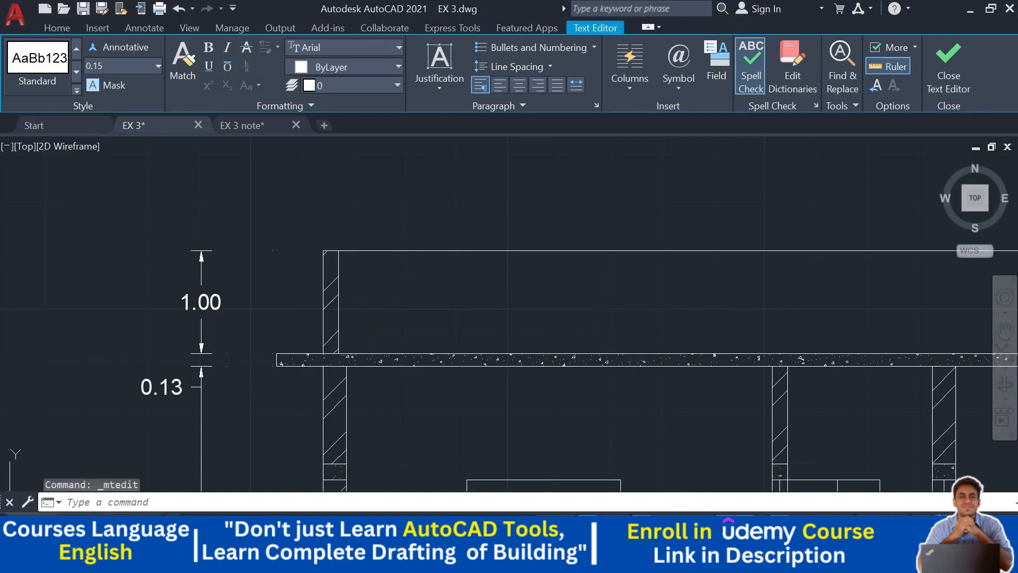
click(417, 314)
drag(417, 314, 406, 335)
scroll(461, 300, down, 2)
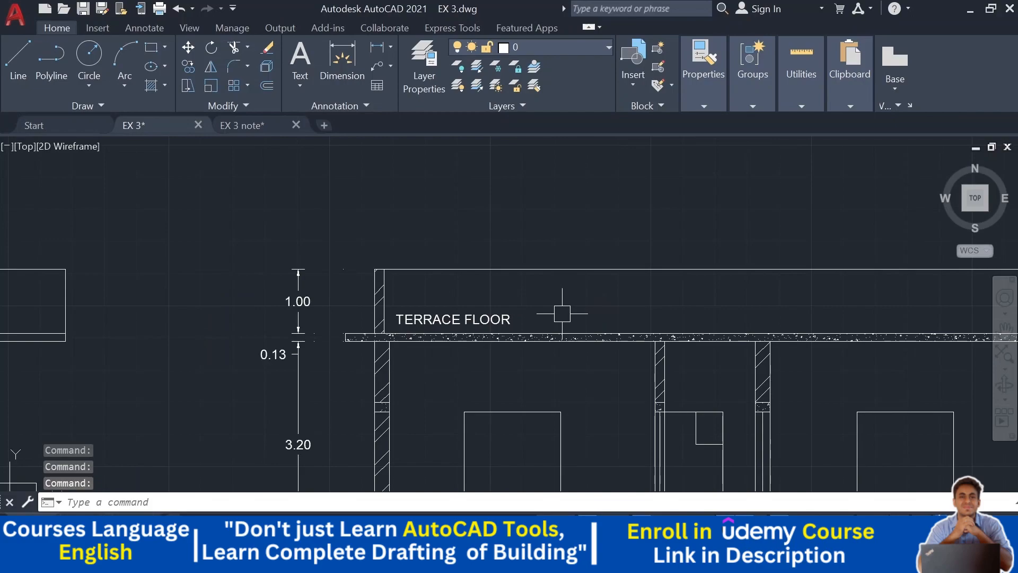
- Copy the ground floor room label to the right into the middle passage bay
scroll(531, 324, down, 3)
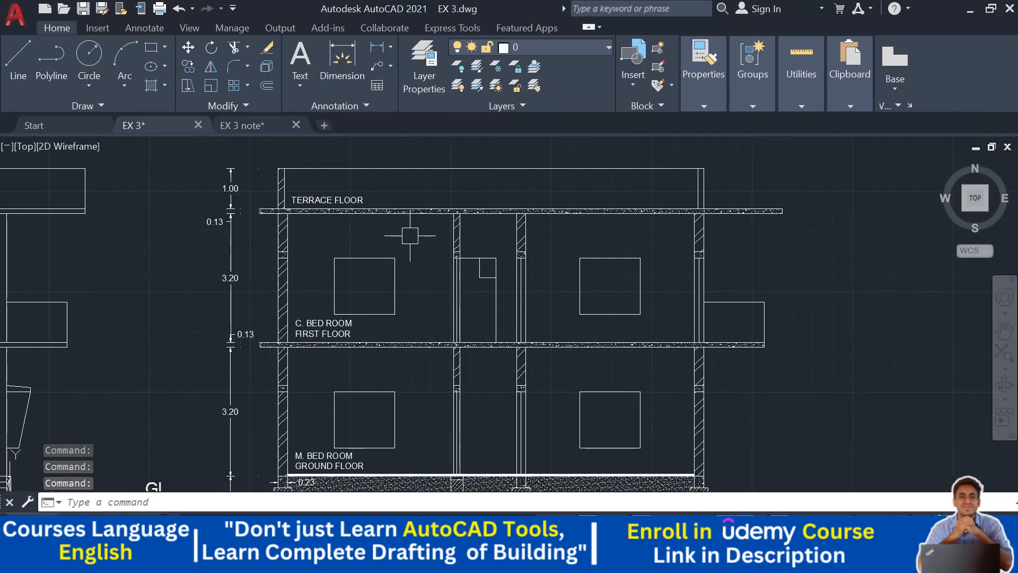
middle_drag(526, 381, 538, 261)
scroll(334, 352, down, 4)
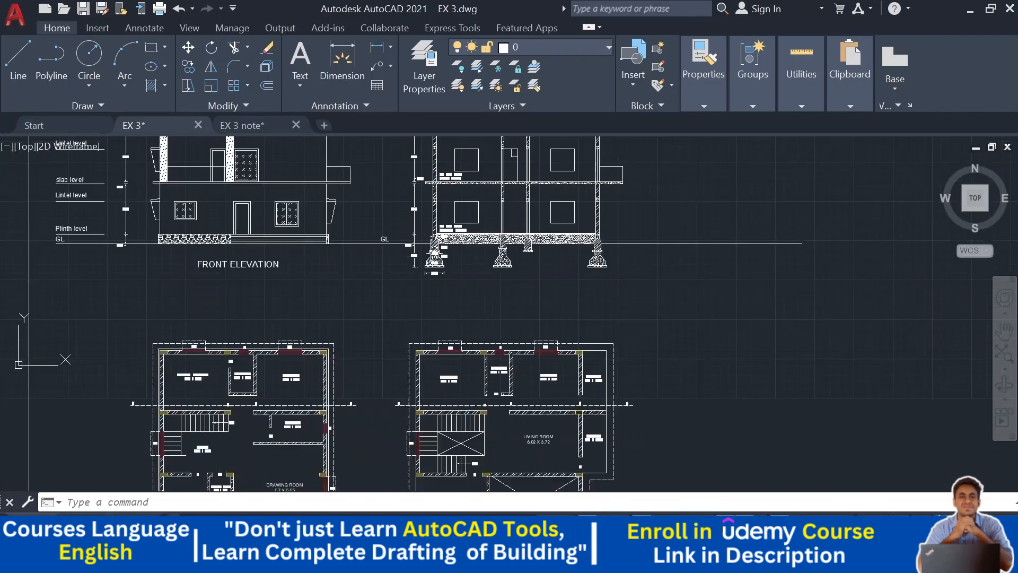
scroll(227, 411, up, 5)
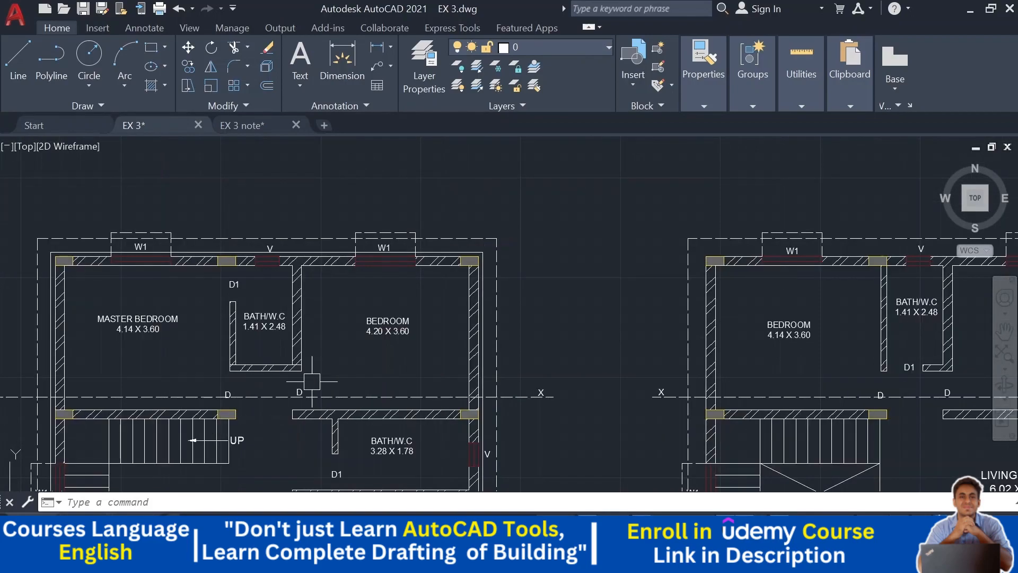
scroll(341, 375, down, 2)
middle_drag(490, 331, 325, 487)
mouse_move(576, 298)
middle_down()
mouse_move(517, 364)
mouse_move(531, 288)
middle_up()
scroll(505, 330, up, 4)
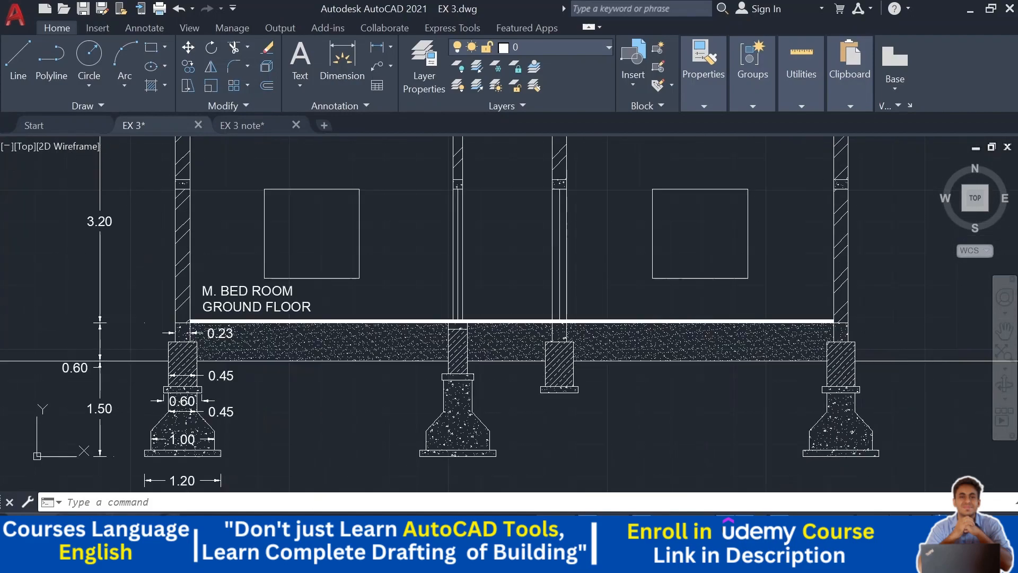
click(289, 314)
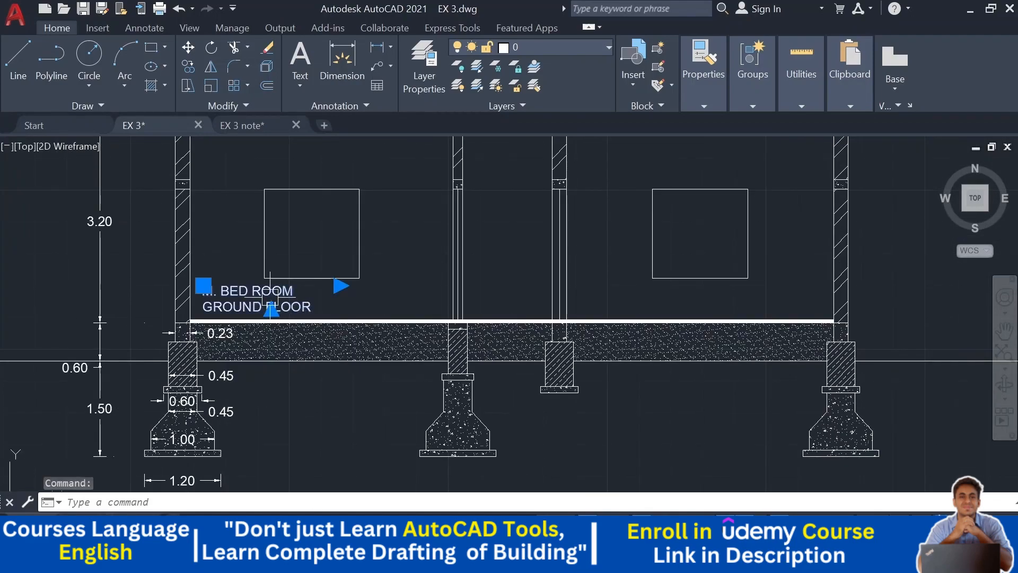
click(188, 66)
scroll(352, 336, down, 2)
middle_drag(353, 318, 353, 279)
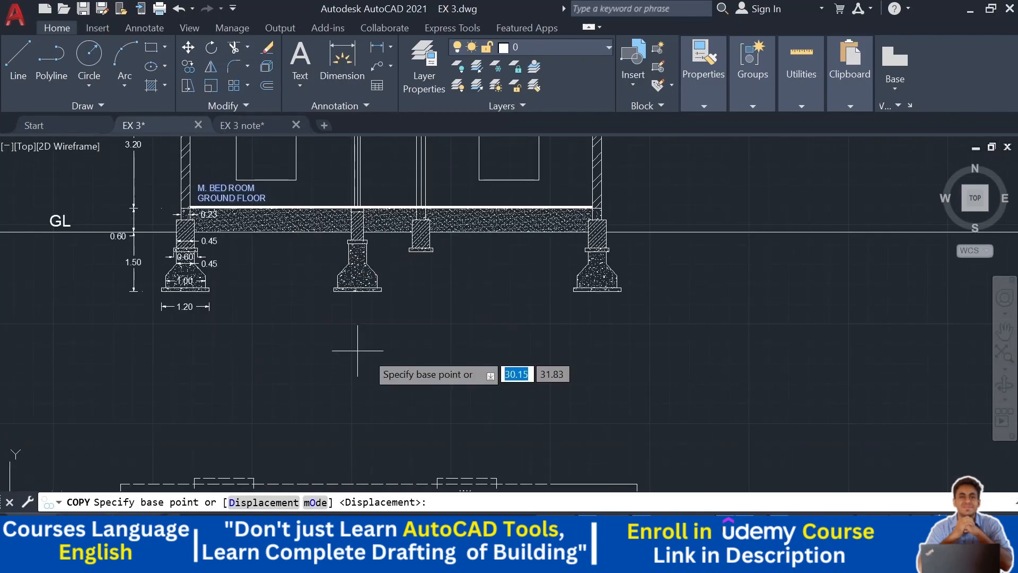
click(384, 352)
click(544, 352)
key(Escape)
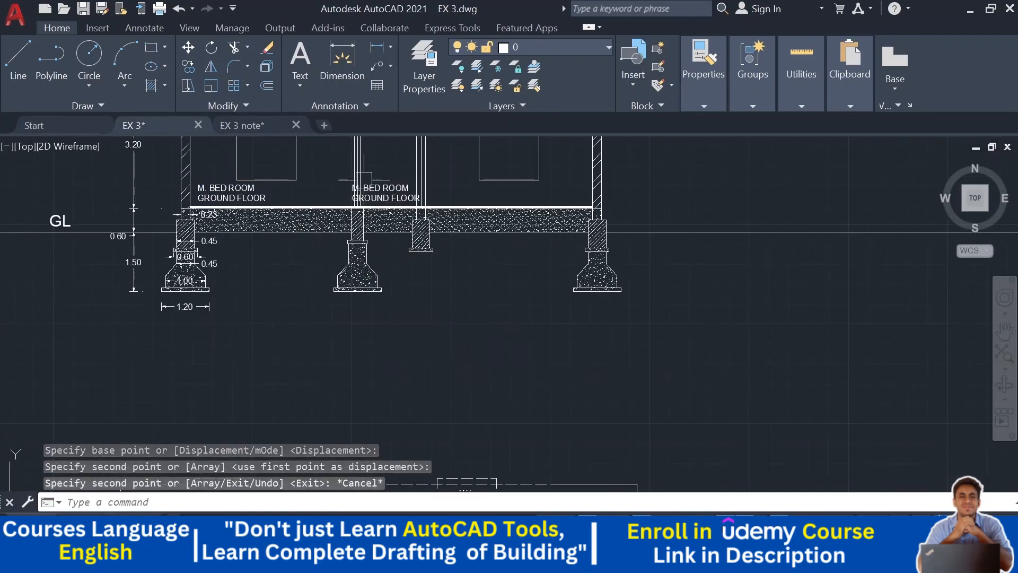
- Replace the copied label's text with "PASS"
scroll(366, 181, up, 4)
drag(502, 227, 280, 205)
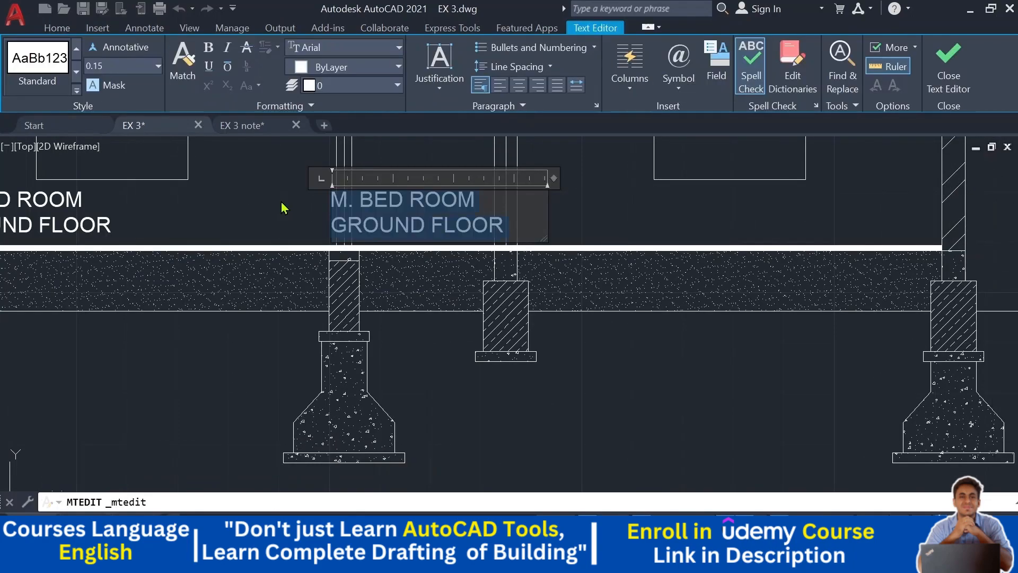
text(PASS)
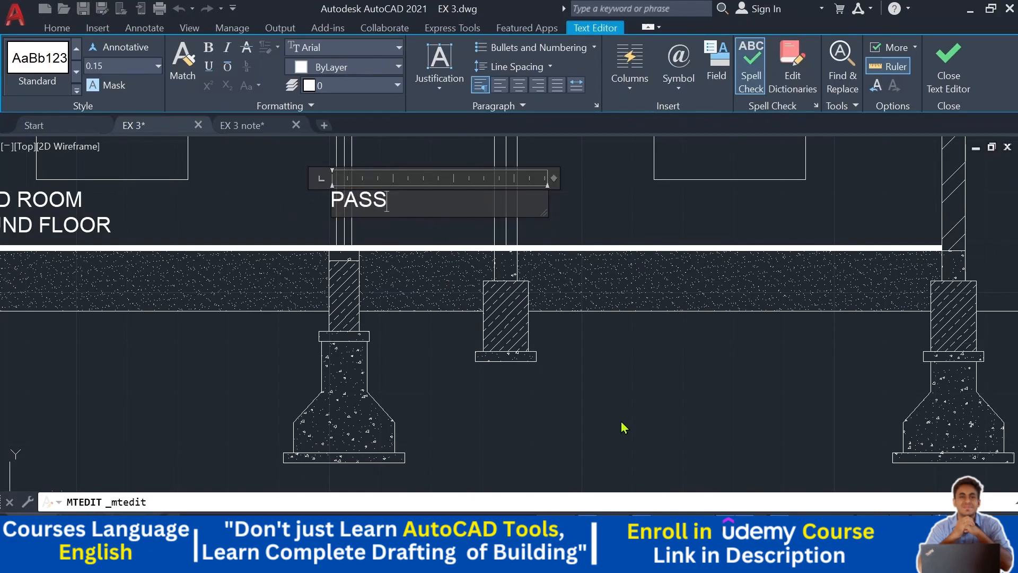
click(539, 369)
- Copy the PASS label straight up into the first-floor passage bay
click(374, 195)
drag(374, 194, 419, 206)
scroll(460, 267, down, 2)
scroll(482, 346, down, 6)
middle_drag(498, 371, 537, 229)
scroll(183, 352, up, 4)
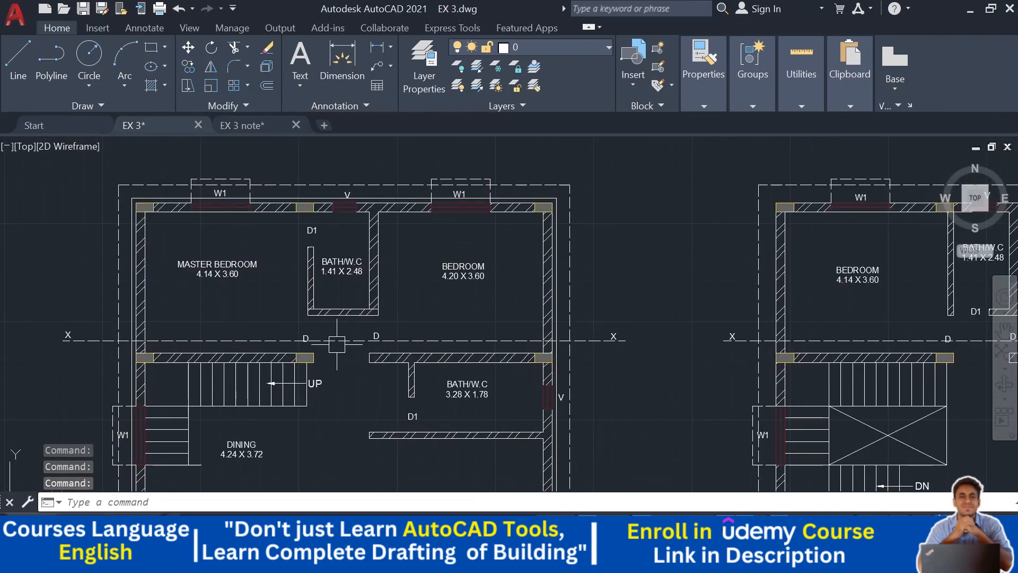
mouse_move(881, 363)
middle_down()
mouse_move(434, 361)
mouse_move(246, 512)
middle_up()
scroll(474, 349, down, 3)
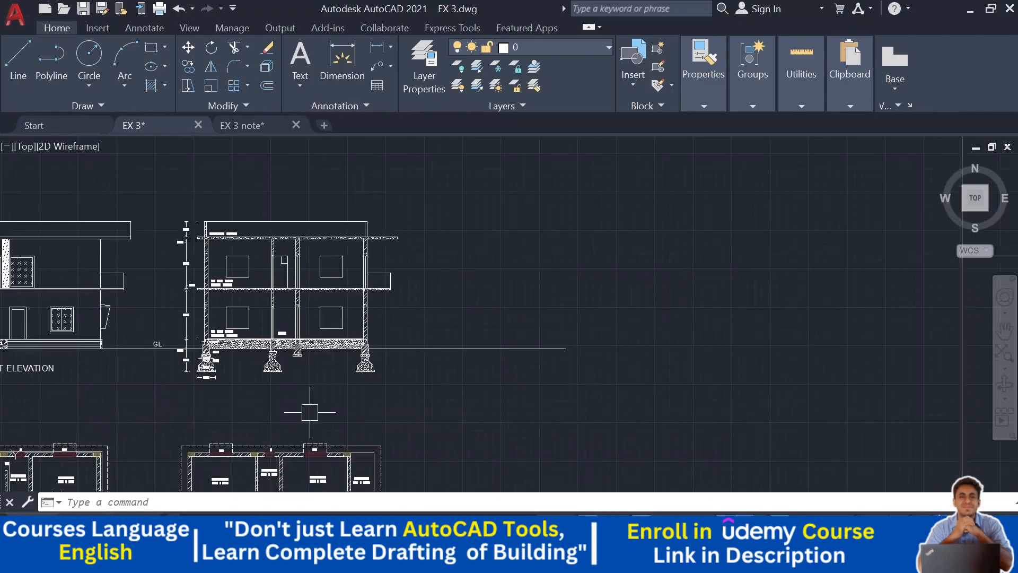
scroll(291, 355, up, 6)
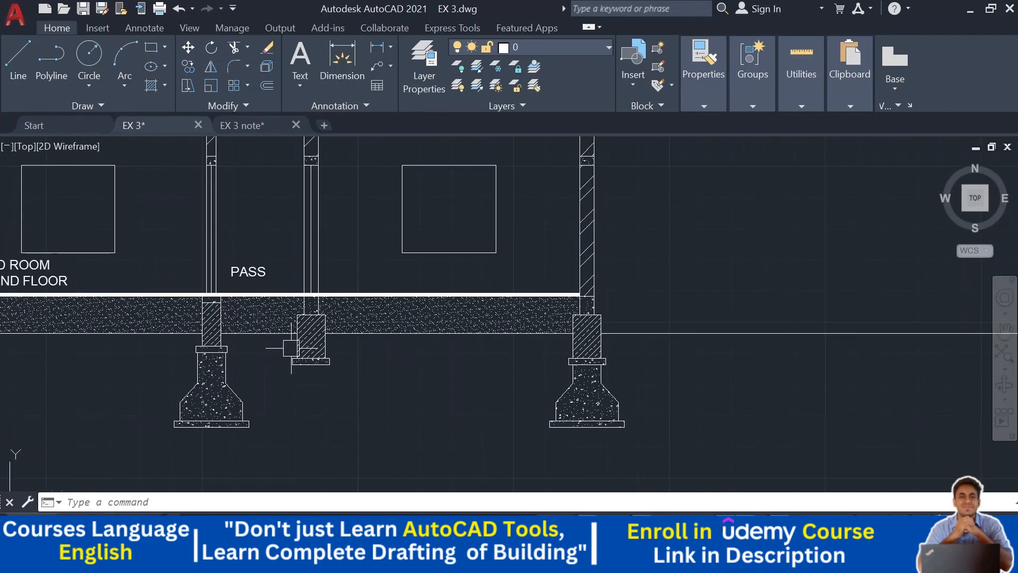
click(240, 268)
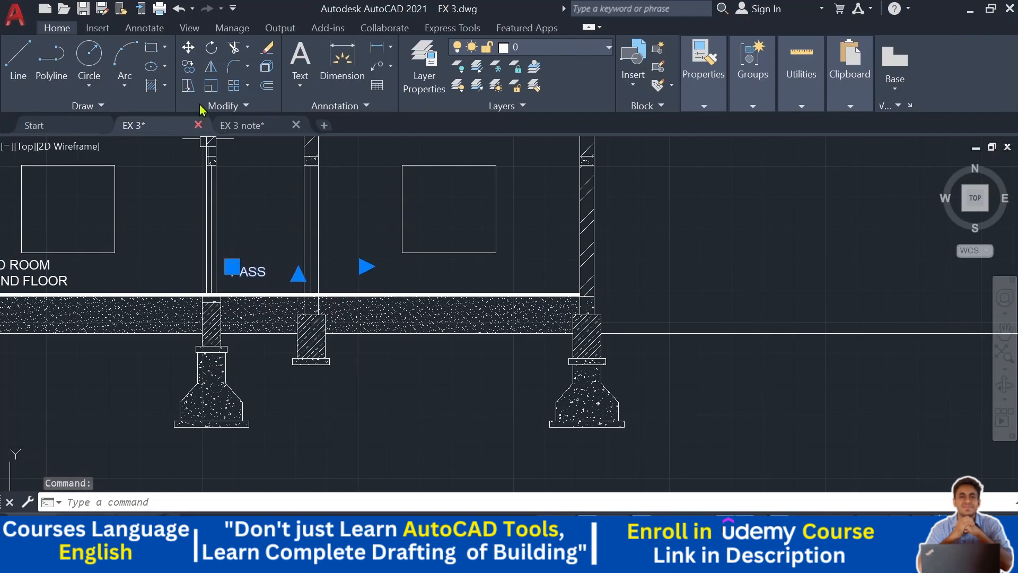
click(188, 66)
scroll(346, 285, down, 2)
scroll(527, 255, down, 2)
click(538, 308)
scroll(533, 246, up, 5)
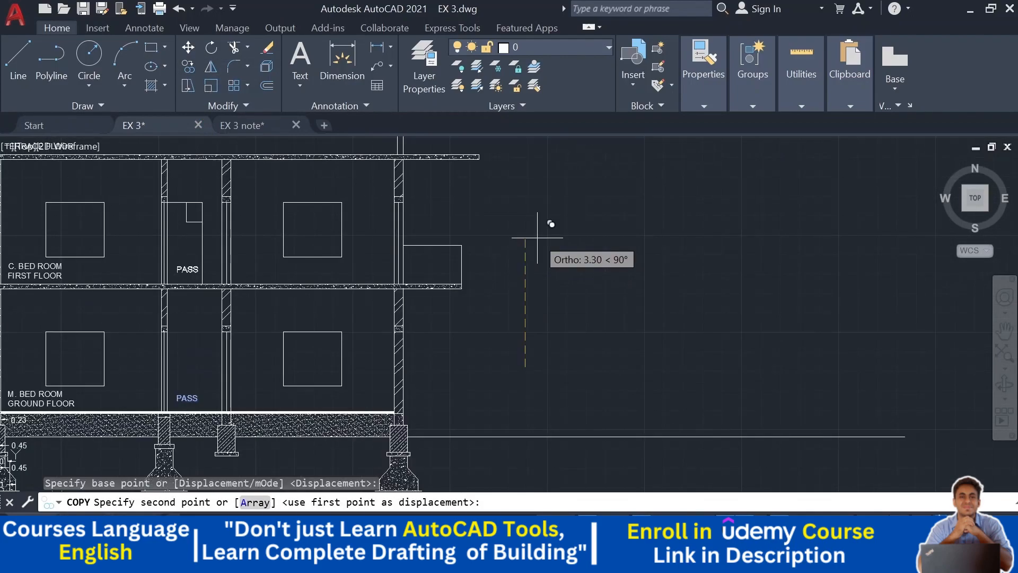
scroll(533, 245, down, 1)
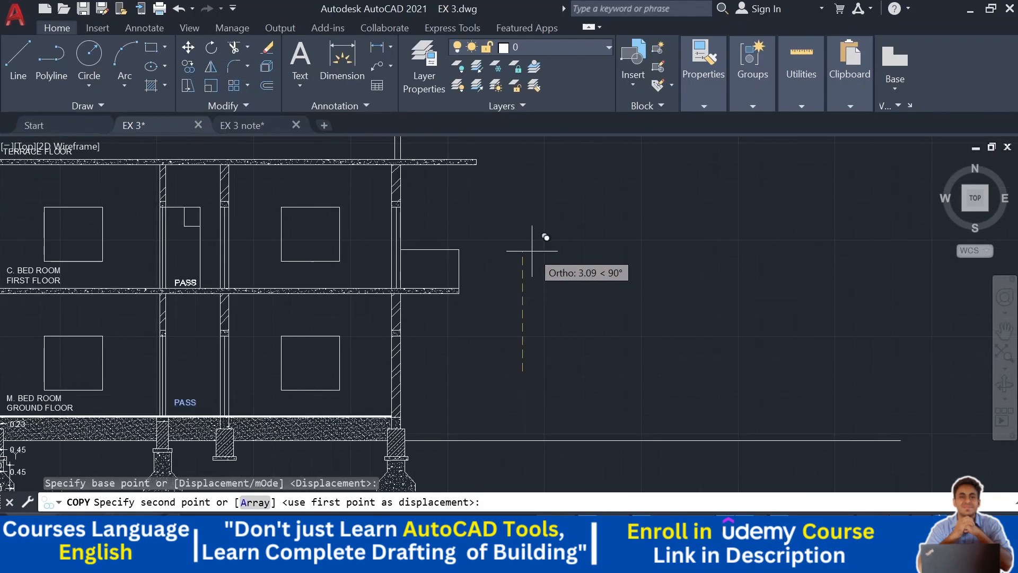
click(532, 247)
key(Escape)
key(Escape)
- Copy the first-floor bedroom label into the right-hand bedroom bays of the first and ground floors
mouse_move(532, 250)
middle_down()
mouse_move(632, 197)
mouse_move(616, 250)
mouse_move(632, 176)
middle_up()
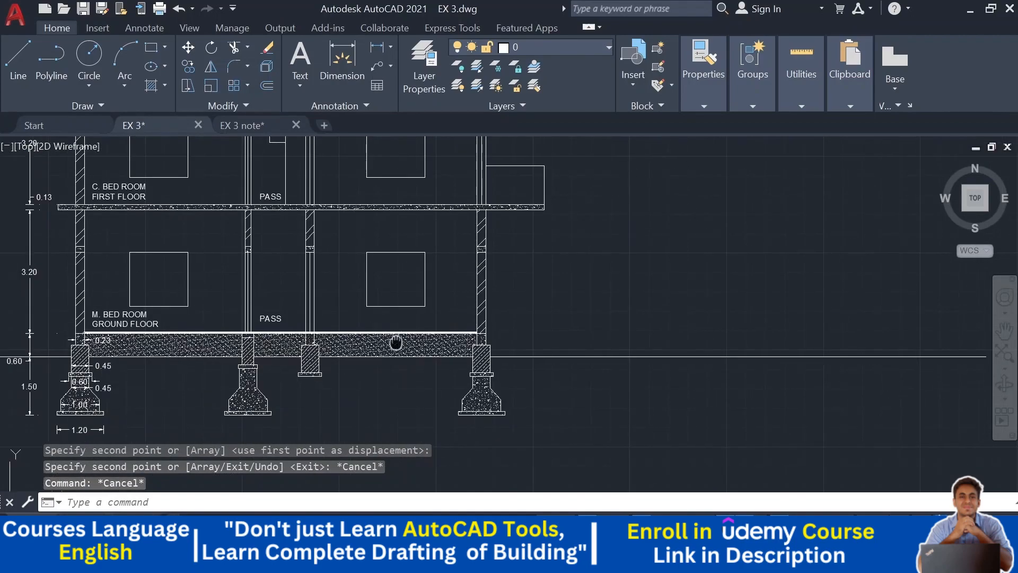
middle_drag(395, 343, 399, 389)
middle_drag(260, 385, 247, 397)
scroll(247, 397, up, 2)
click(267, 369)
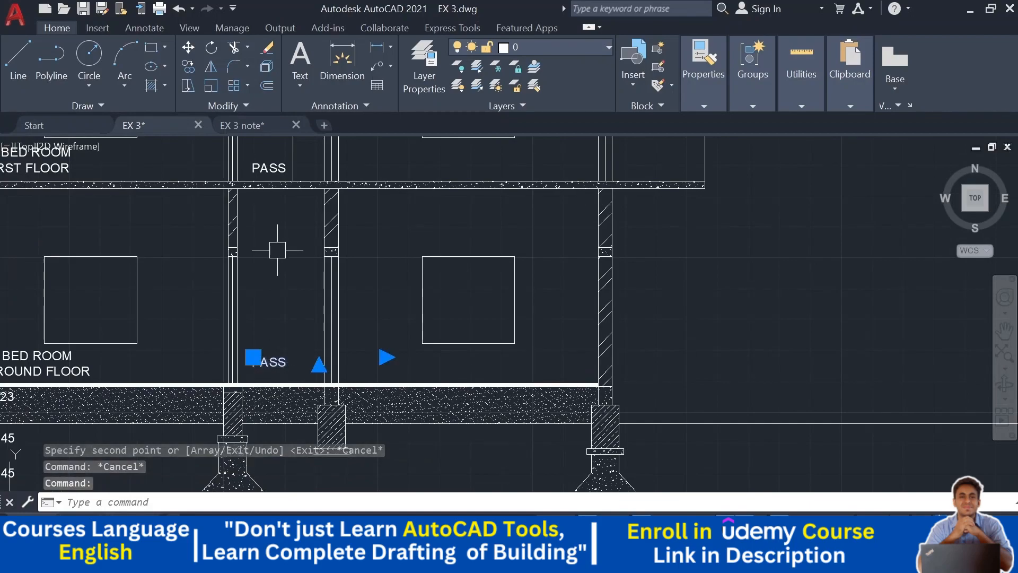
key(Escape)
mouse_move(305, 276)
middle_down()
mouse_move(369, 378)
mouse_move(392, 388)
middle_up()
click(148, 272)
click(188, 67)
scroll(246, 159, down, 2)
click(610, 284)
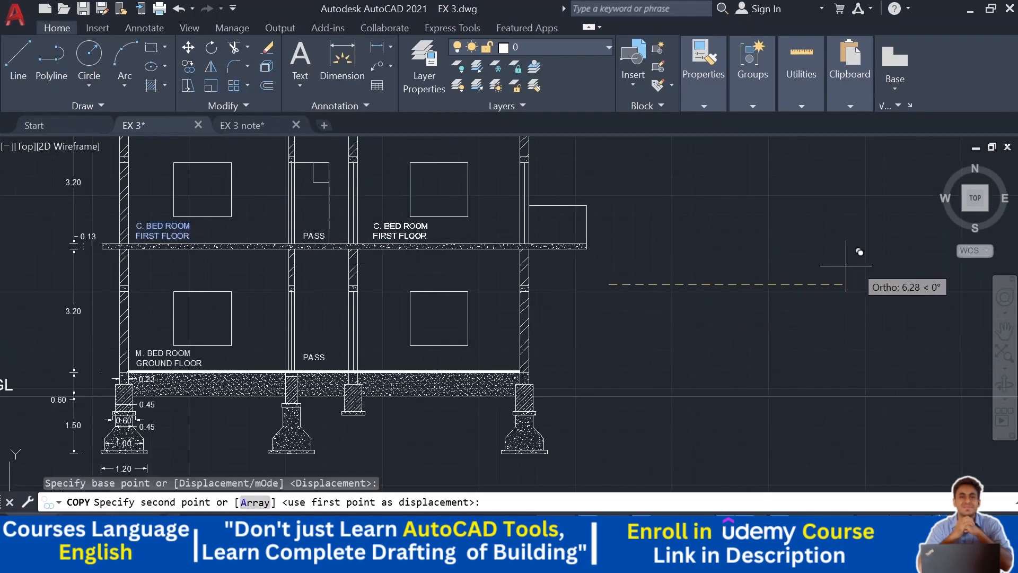
click(920, 255)
key(F8)
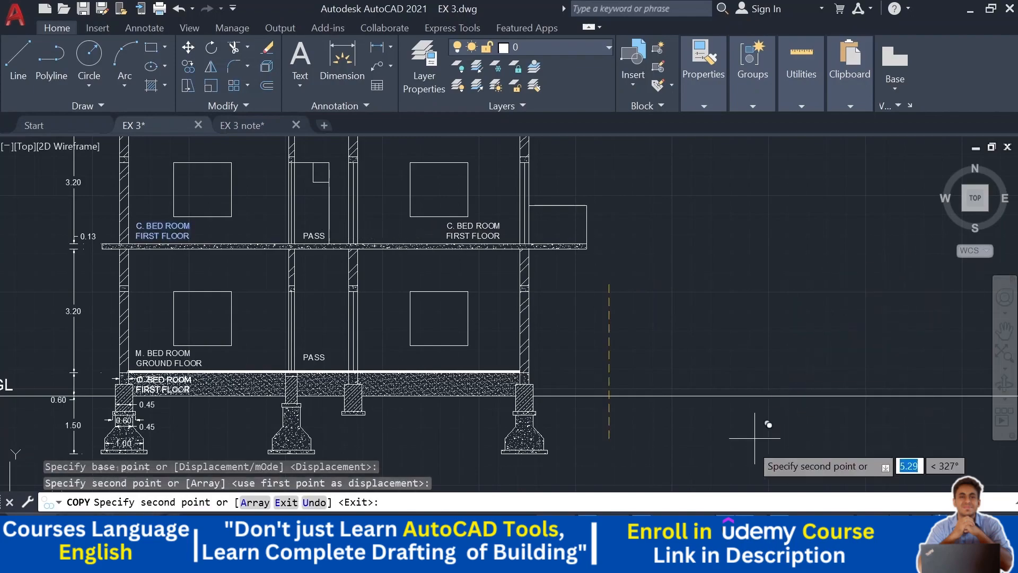
middle_drag(747, 311, 514, 200)
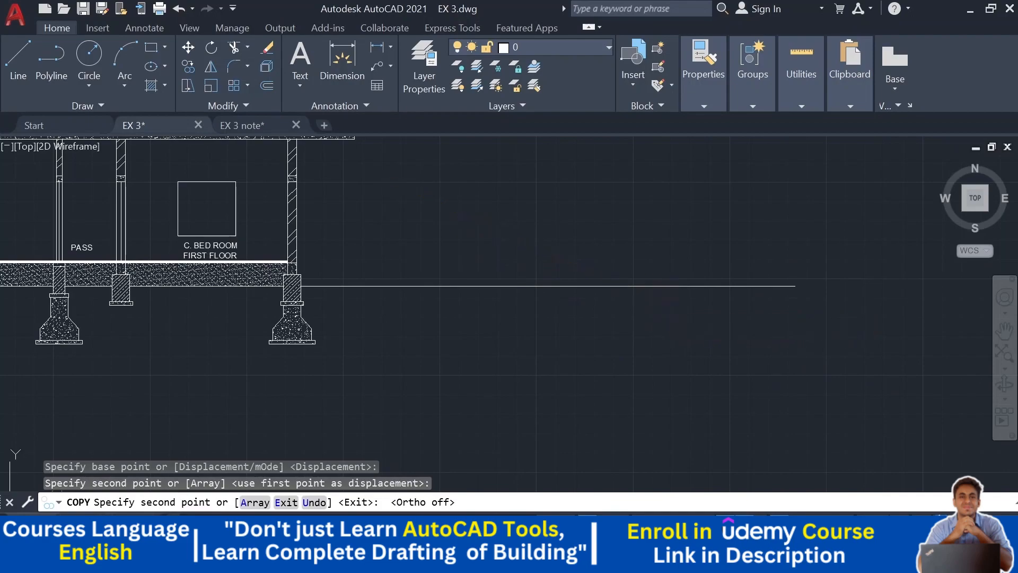
key(Escape)
- Delete the 'FIRST FLOOR' line from the ground-floor right bedroom label and shift the label lower
scroll(197, 253, up, 6)
double_click(340, 267)
drag(363, 268, 3, 271)
key(BackSpace)
click(505, 183)
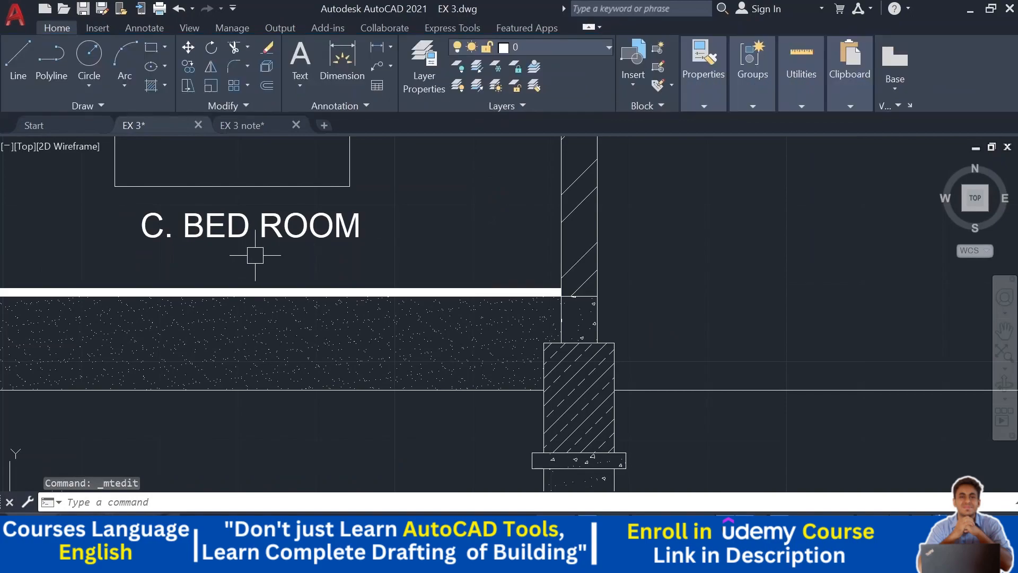
click(233, 234)
drag(210, 236, 182, 269)
- Delete the 'FIRST FLOOR' line from the first-floor right bedroom label and move it down near the slab
scroll(227, 269, down, 4)
middle_drag(284, 231, 590, 326)
middle_drag(584, 205, 408, 312)
scroll(410, 302, up, 4)
double_click(438, 237)
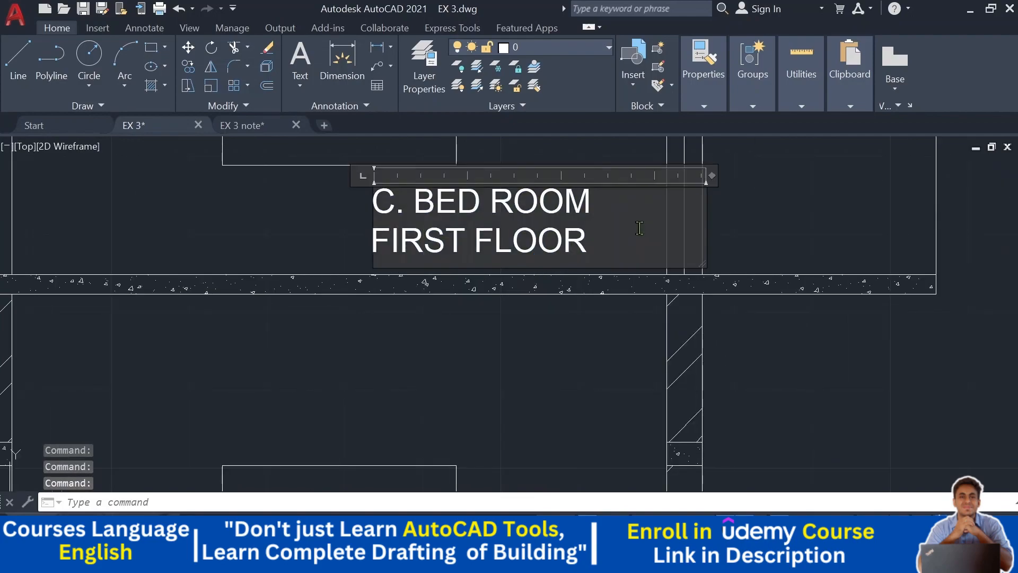
drag(635, 227, 169, 245)
key(BackSpace)
click(224, 233)
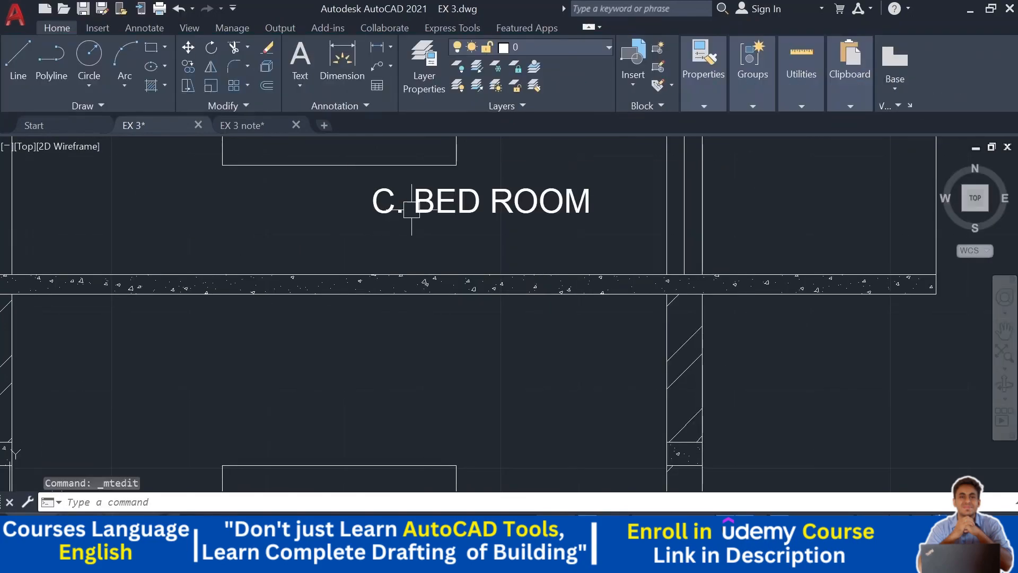
click(464, 205)
drag(464, 205, 381, 240)
click(381, 240)
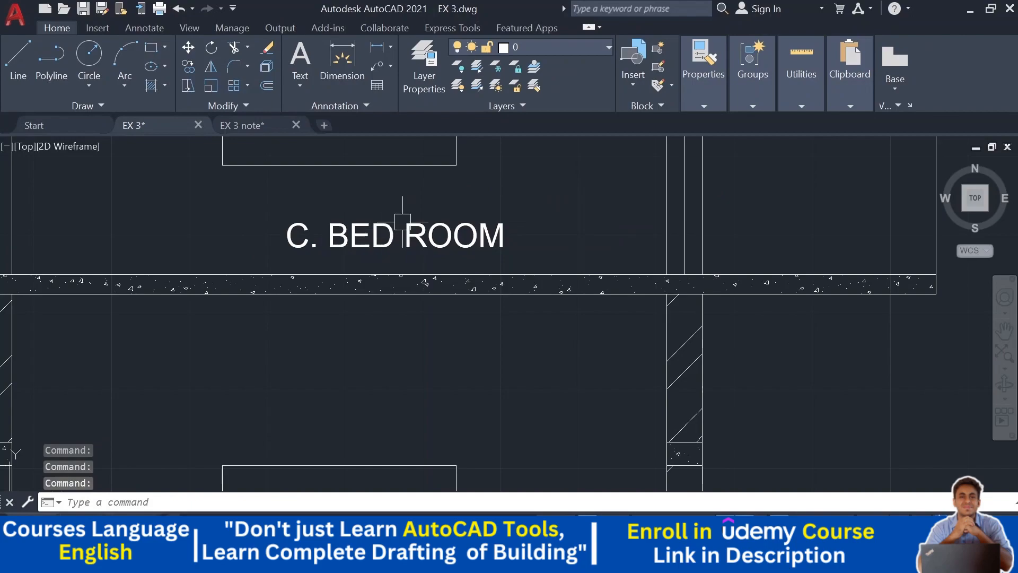
scroll(403, 231, down, 5)
middle_drag(606, 284, 601, 294)
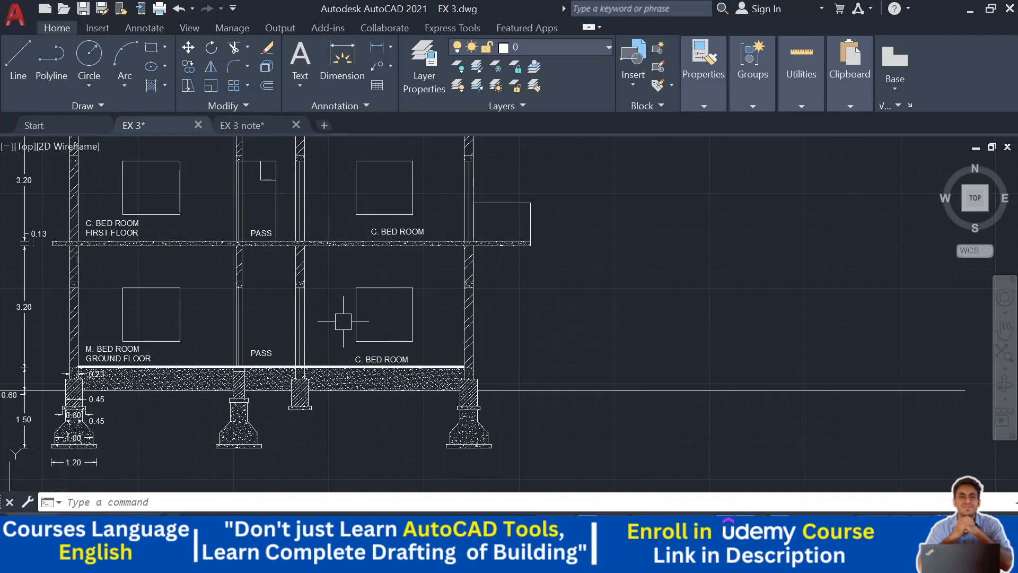
middle_drag(181, 314, 225, 304)
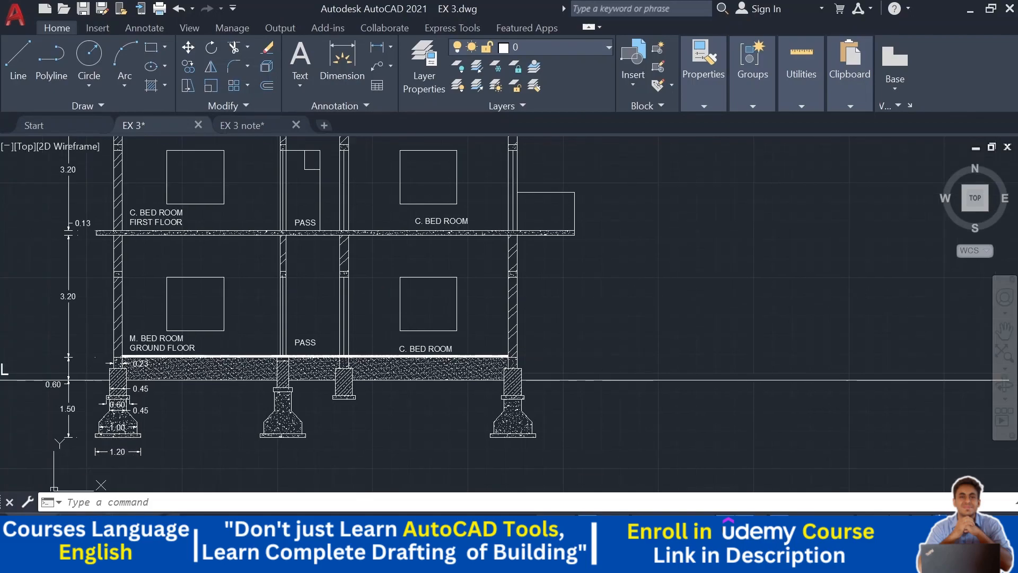
click(377, 47)
scroll(313, 275, up, 4)
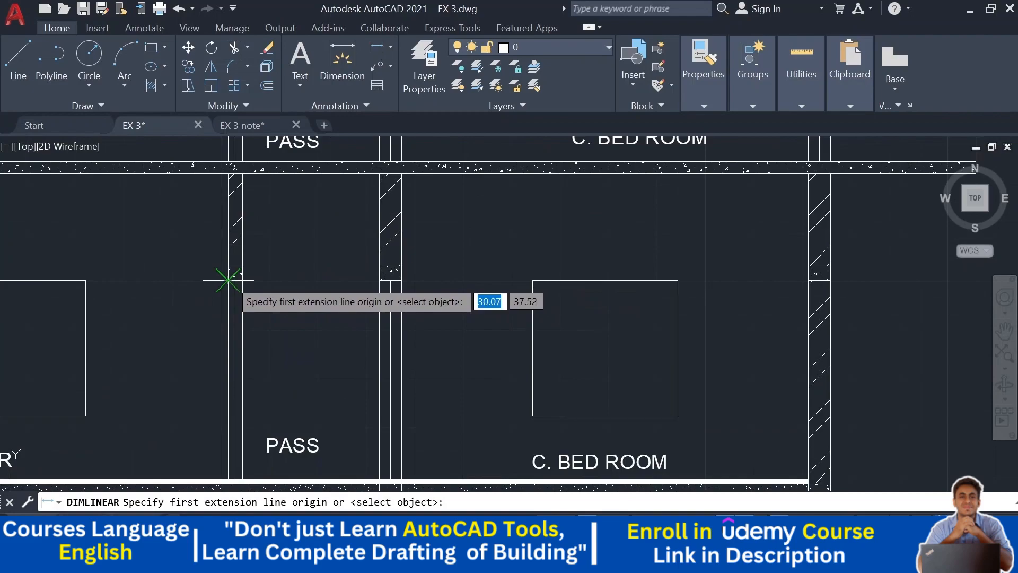
click(222, 280)
middle_drag(226, 360, 253, 228)
scroll(256, 302, up, 2)
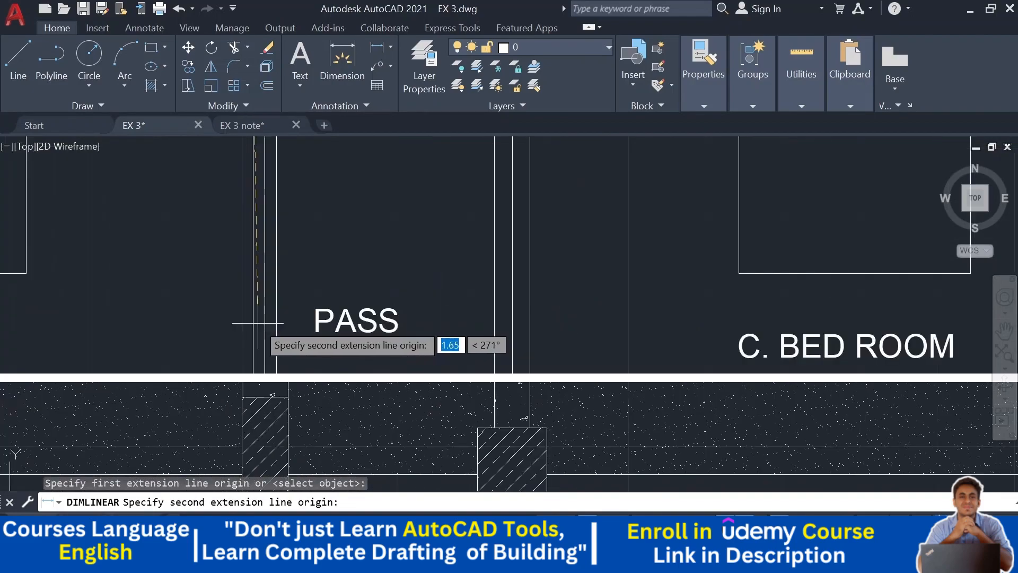
click(253, 373)
key(Escape)
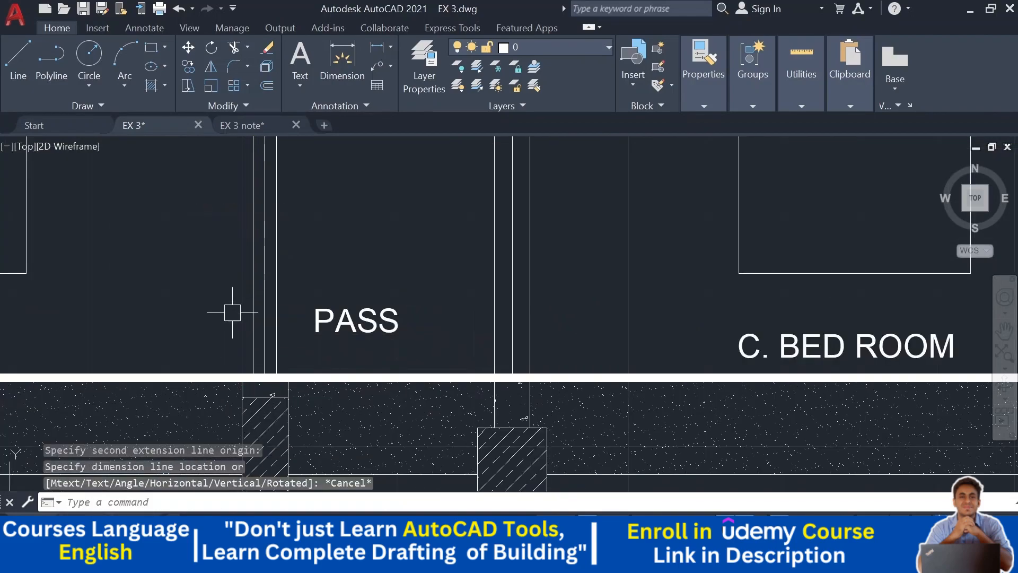
- Add a vertical linear dimension for the ground-floor passage door height
scroll(244, 366, up, 2)
key(Return)
click(267, 380)
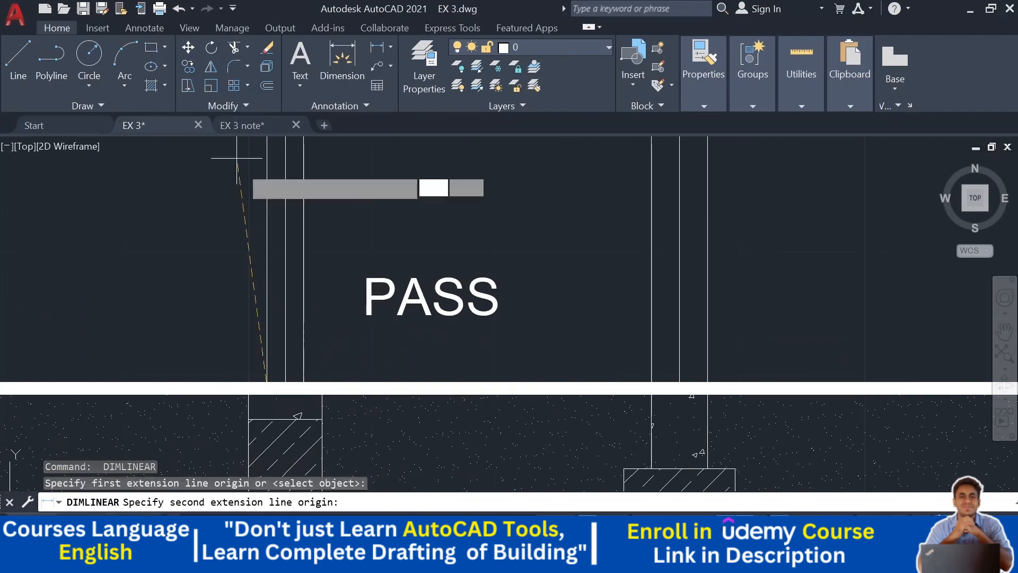
middle_drag(299, 227, 310, 473)
scroll(271, 239, up, 3)
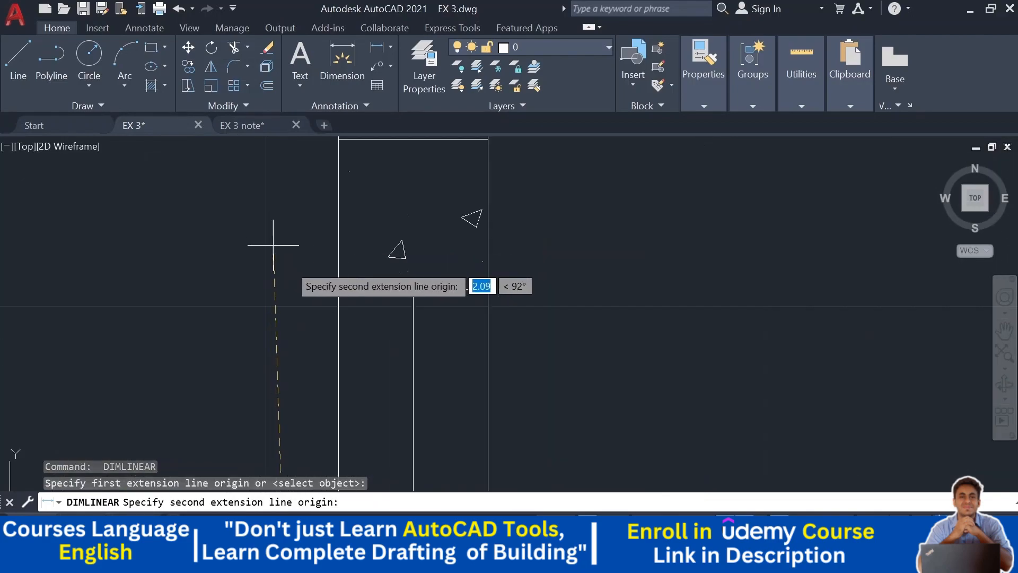
click(335, 289)
scroll(302, 297, down, 4)
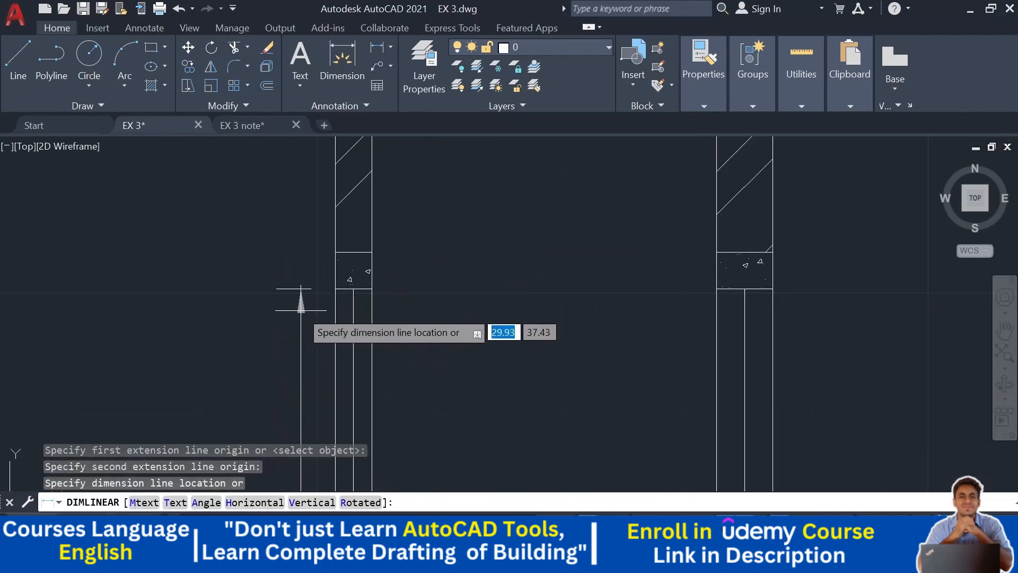
click(316, 248)
- Add a vertical linear dimension for the first-floor passage door height
scroll(315, 247, down, 3)
middle_drag(376, 248, 376, 325)
middle_drag(353, 220, 346, 256)
scroll(345, 257, up, 4)
key(space)
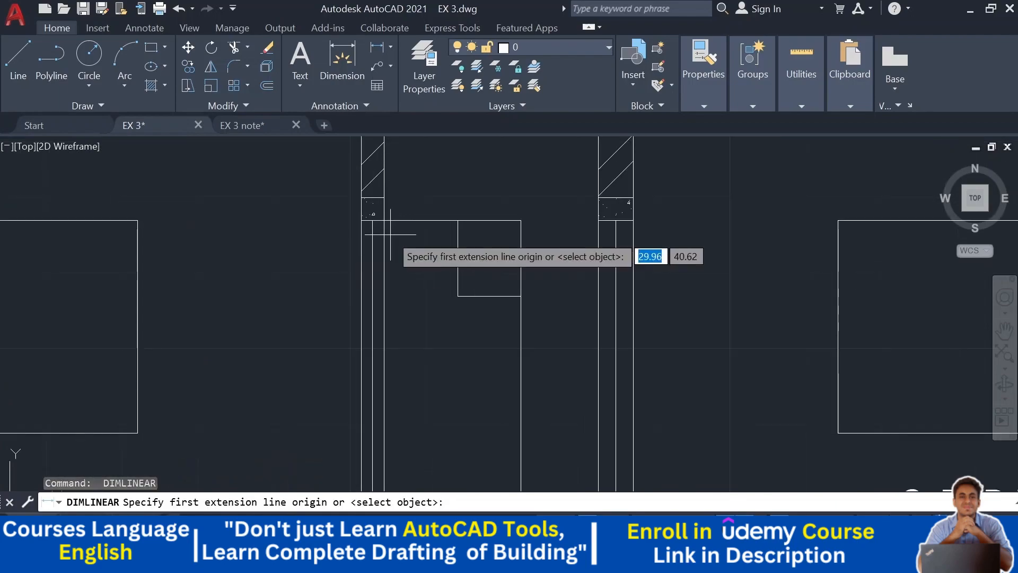
click(384, 220)
middle_drag(386, 403, 361, 199)
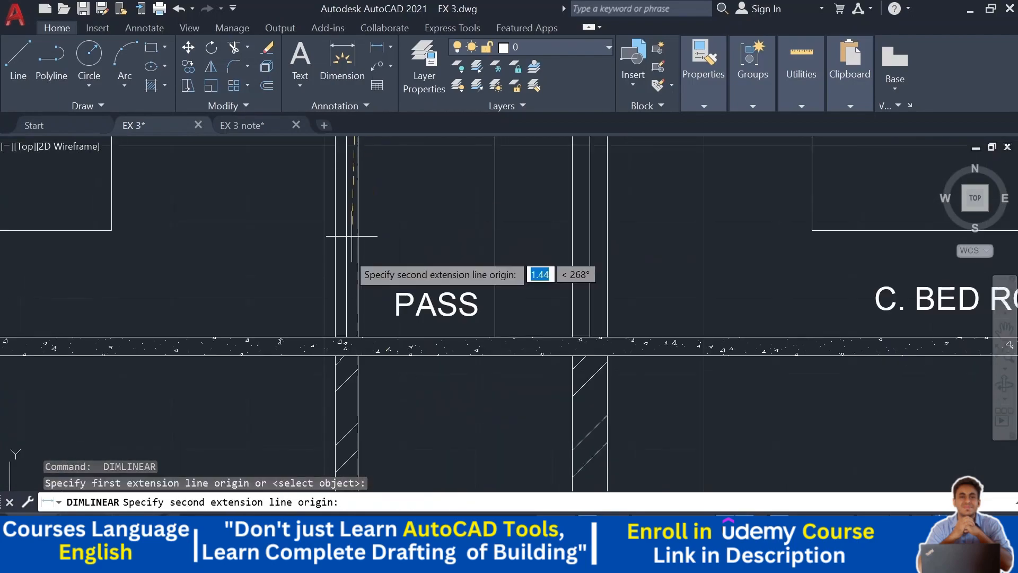
click(347, 348)
middle_drag(307, 255, 333, 350)
click(326, 322)
scroll(330, 318, down, 3)
scroll(330, 296, up, 5)
scroll(405, 254, up, 4)
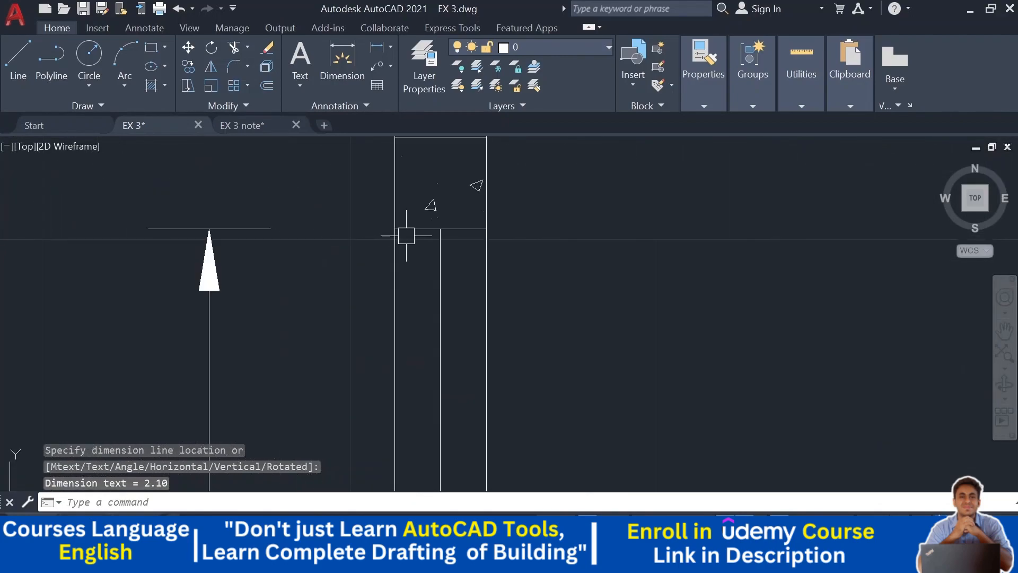
- Review the labelled and dimensioned section across both floors
scroll(253, 244, down, 6)
middle_drag(251, 265, 260, 278)
scroll(248, 264, down, 5)
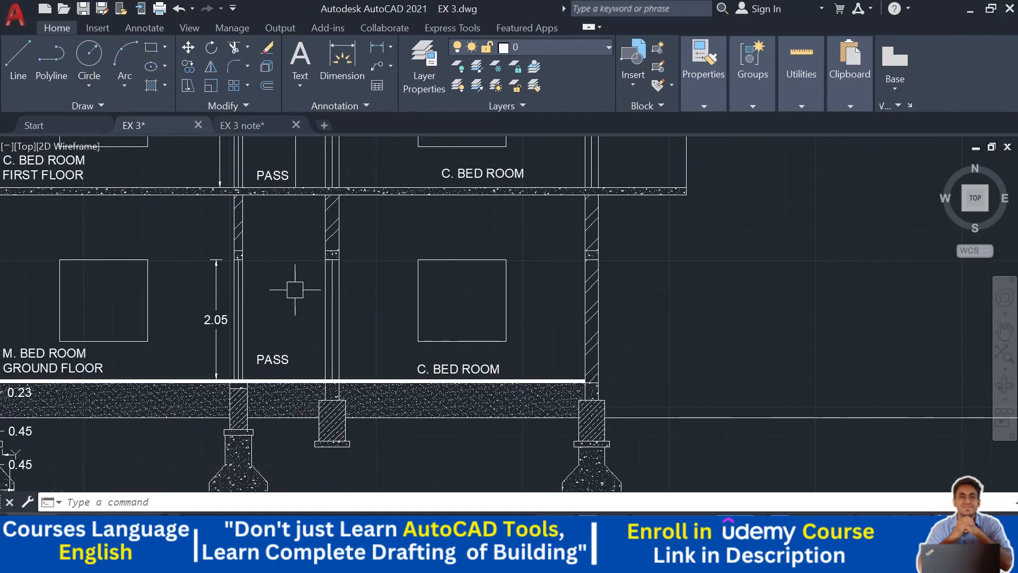
middle_drag(295, 289, 298, 367)
middle_drag(304, 325, 315, 405)
middle_drag(211, 201, 216, 232)
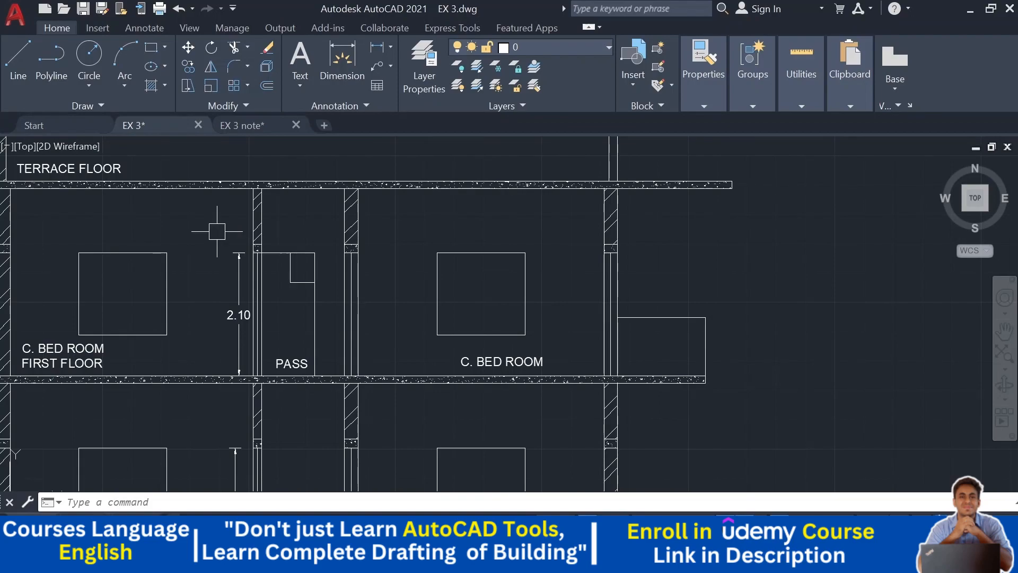
mouse_move(387, 230)
middle_down()
mouse_move(261, 286)
mouse_move(362, 183)
middle_up()
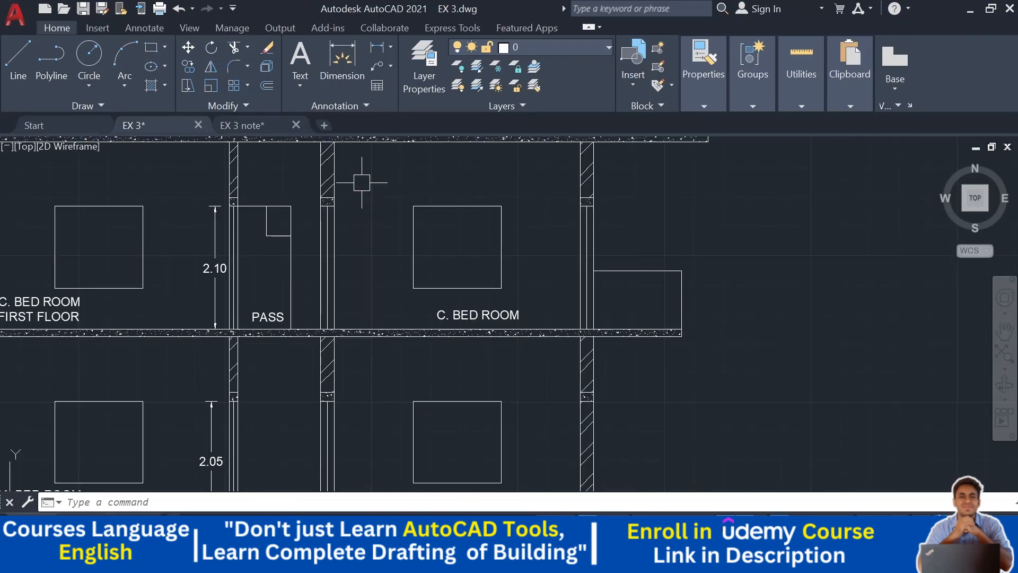
scroll(644, 334, down, 3)
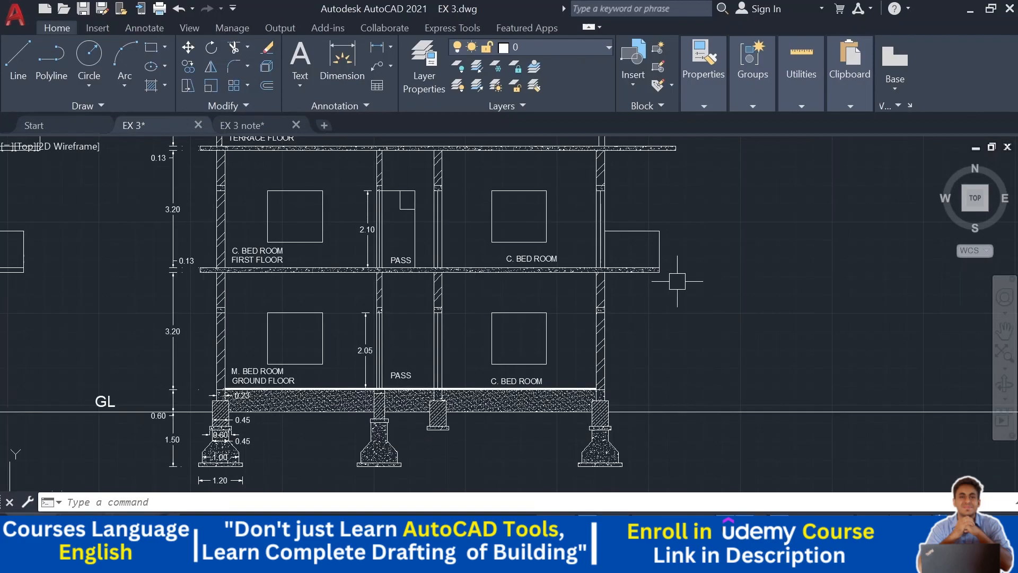
mouse_move(678, 282)
middle_down()
mouse_move(688, 309)
mouse_move(758, 285)
middle_up()
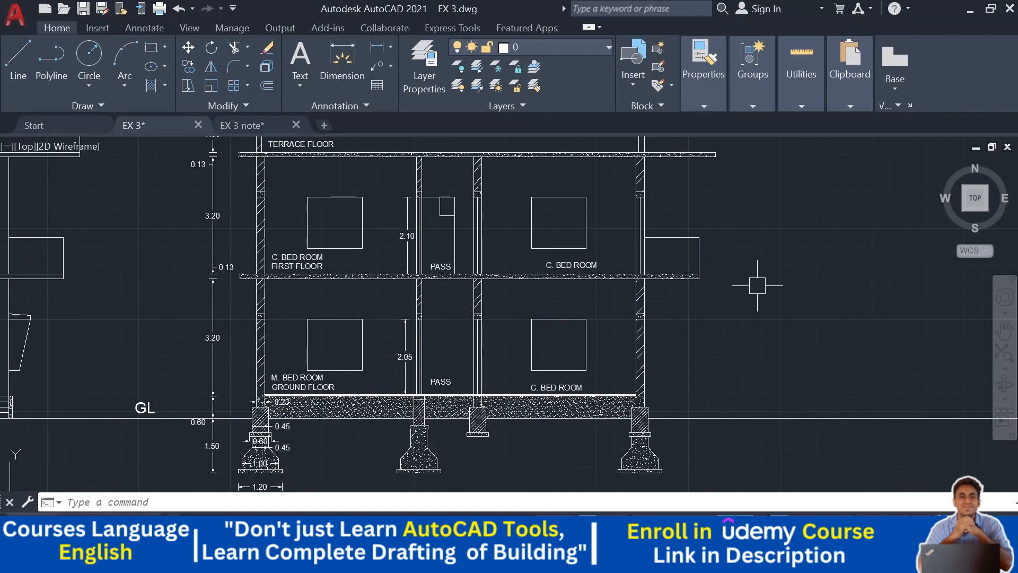
middle_drag(755, 335, 772, 308)
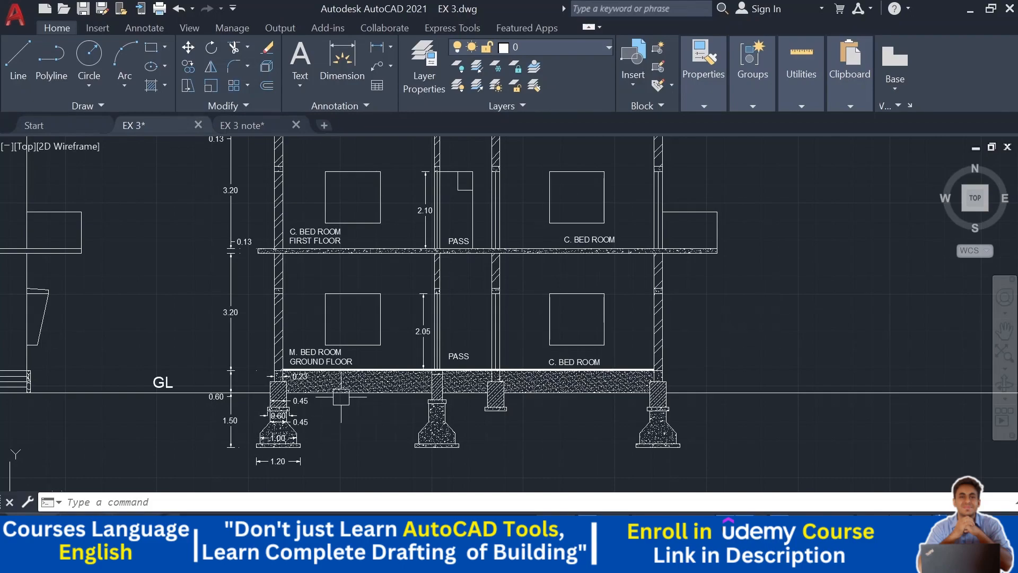
middle_drag(548, 256, 529, 322)
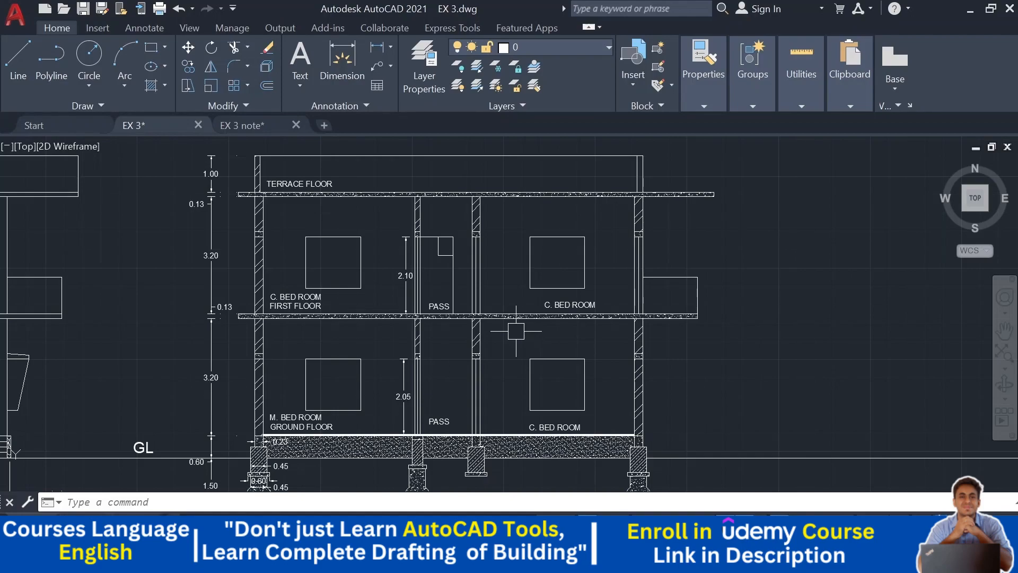
- Switch to the notes drawing and add a new line '13. Depth of Beam : 0.45 m.' after the foundation depth notes
key(Escape)
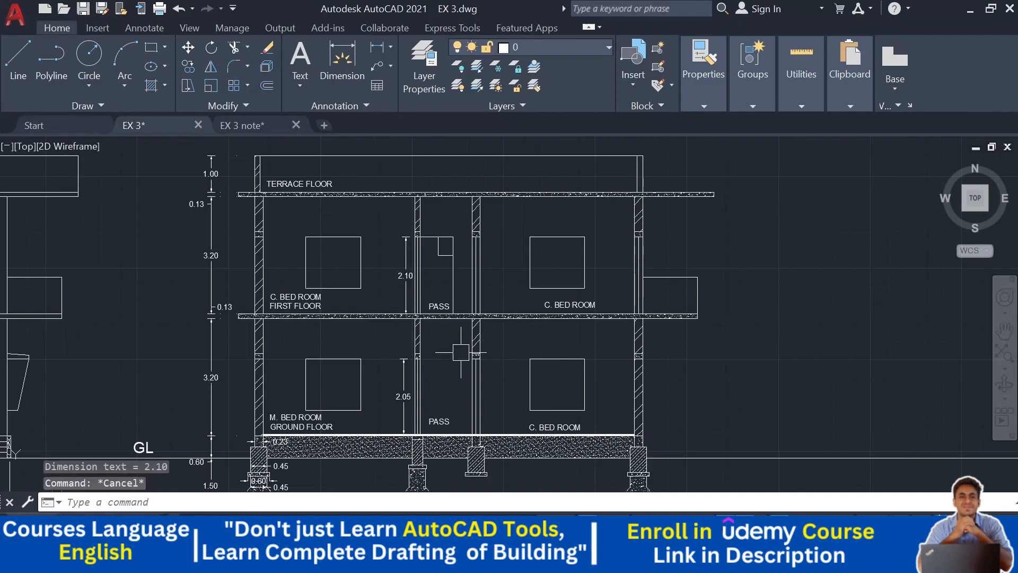
click(247, 125)
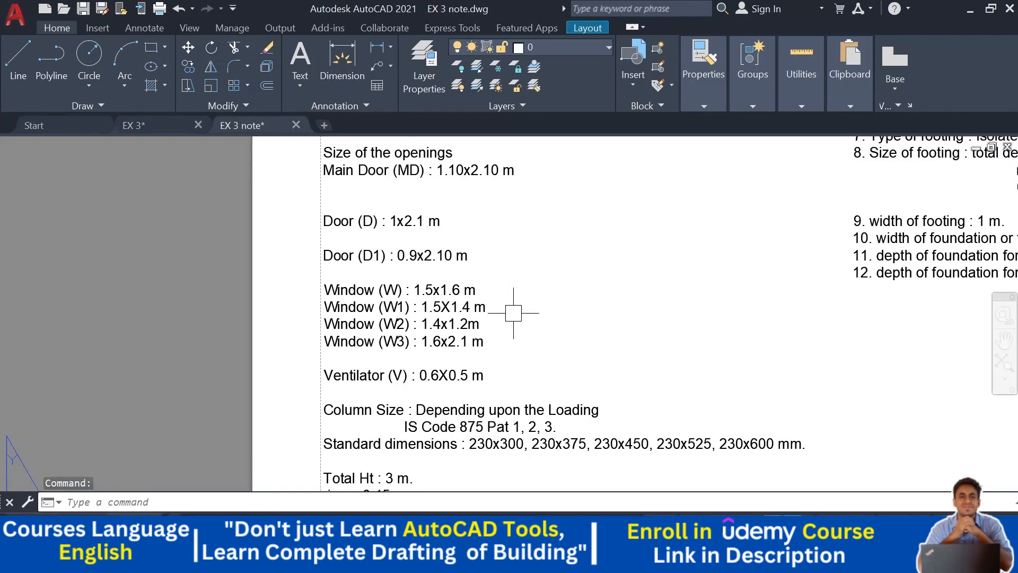
scroll(366, 305, down, 3)
scroll(602, 264, up, 6)
double_click(602, 265)
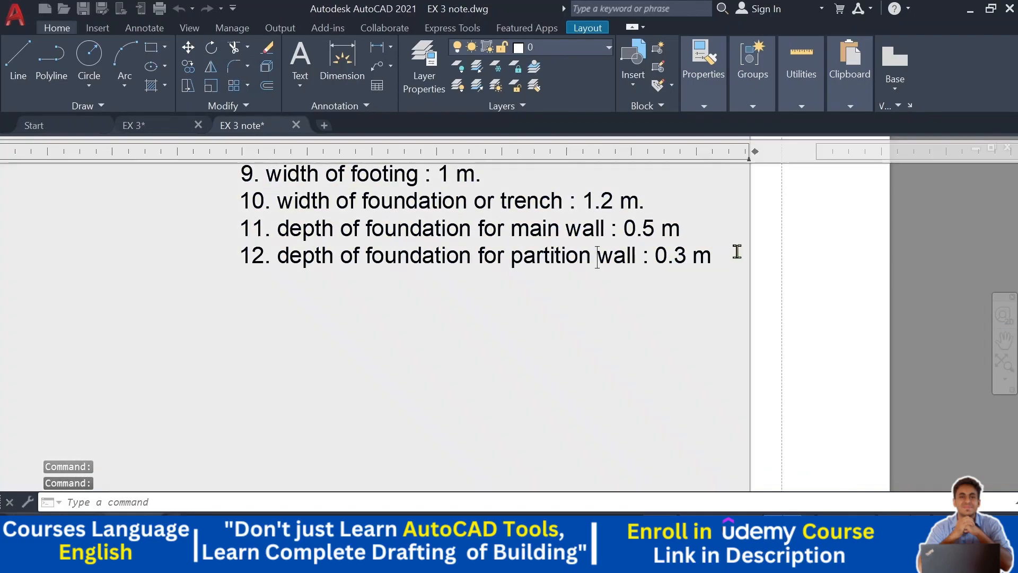
click(727, 260)
key(Return)
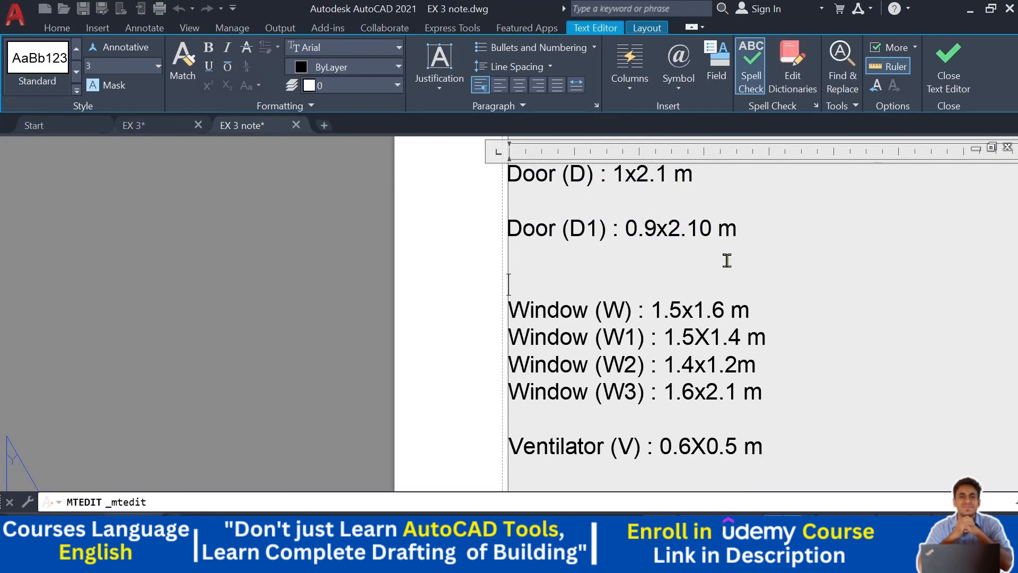
key(ctrl+z)
scroll(234, 333, down, 2)
middle_drag(188, 330, 533, 286)
text(1)
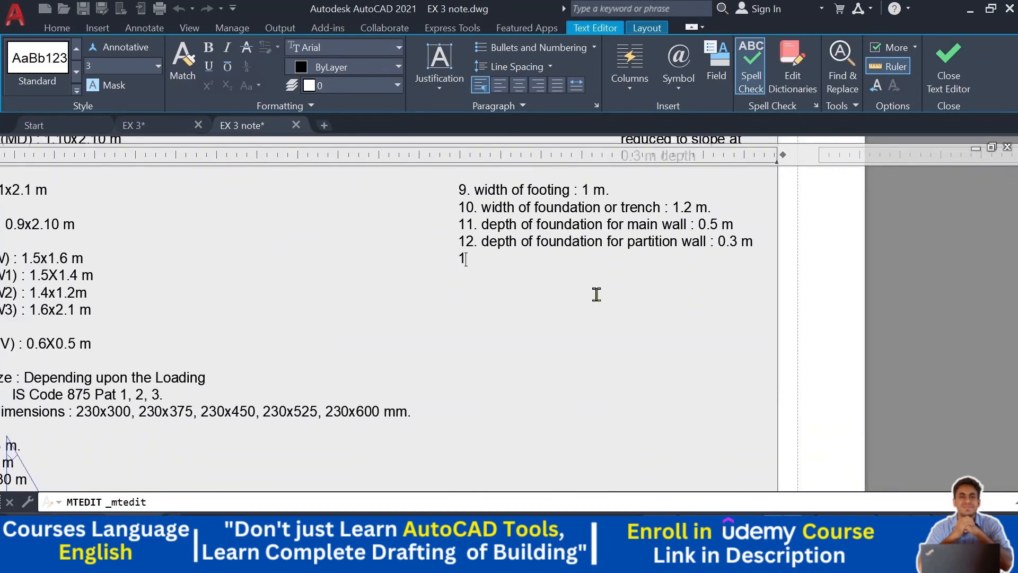
text(3. dEOTH\)
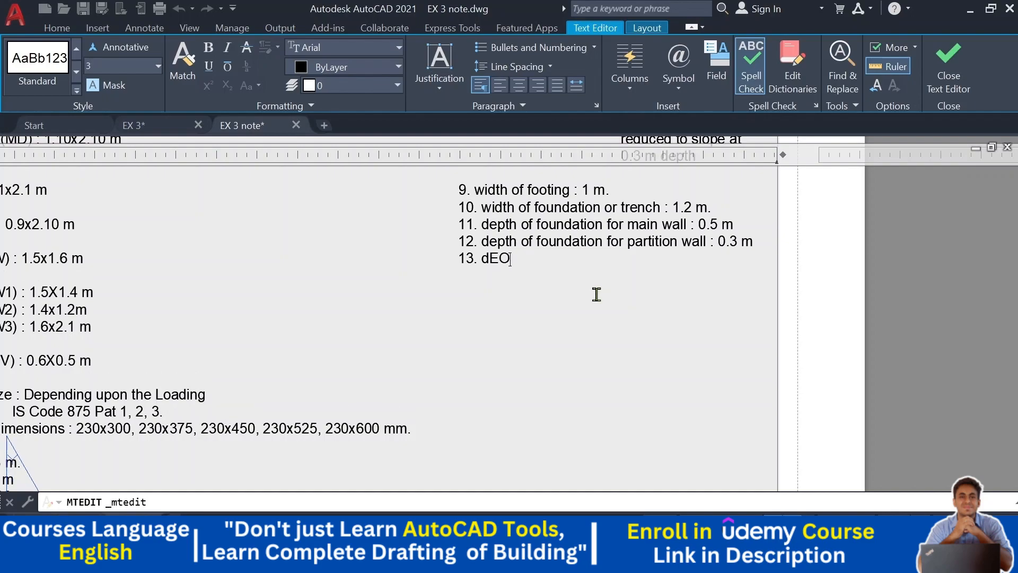
key(BackSpace)
key(BackSpace)
key(BackSpace)
key(BackSpace)
key(BackSpace)
key(BackSpace)
text(Depth of Beam : 0.45 m.)
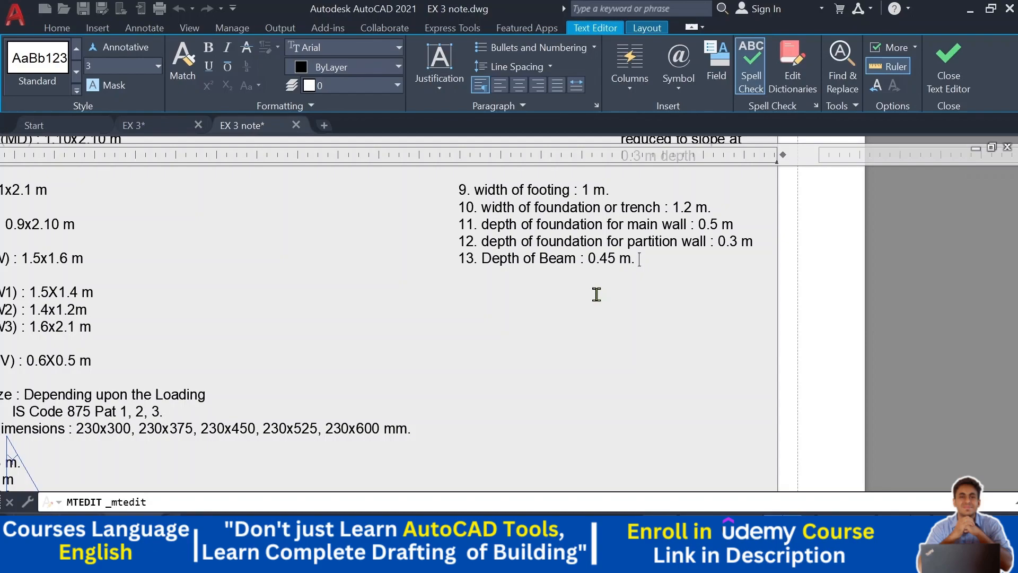
click(816, 307)
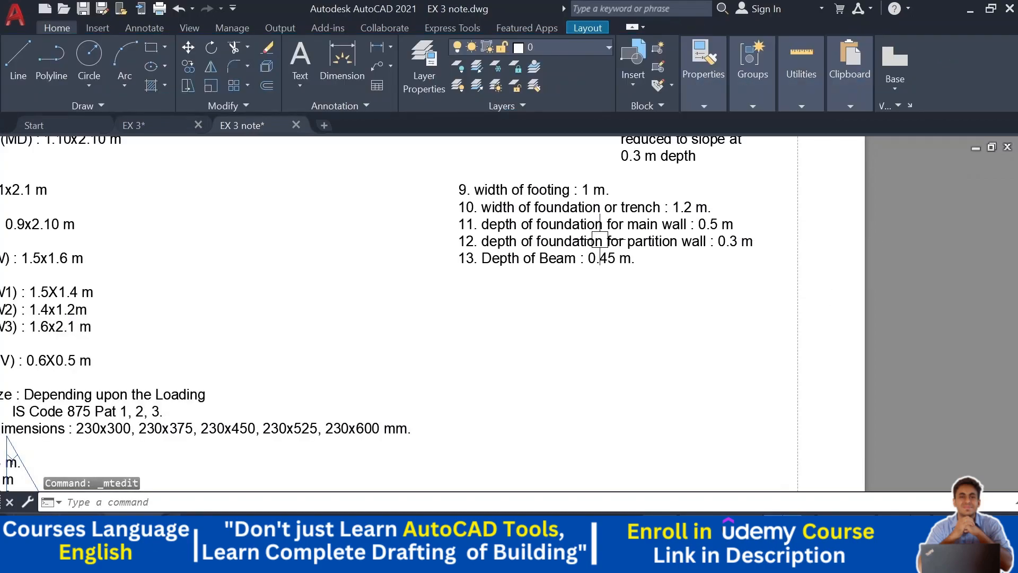
- Return to the house drawing and examine the ground and first-floor plans and the section's room layout
click(139, 126)
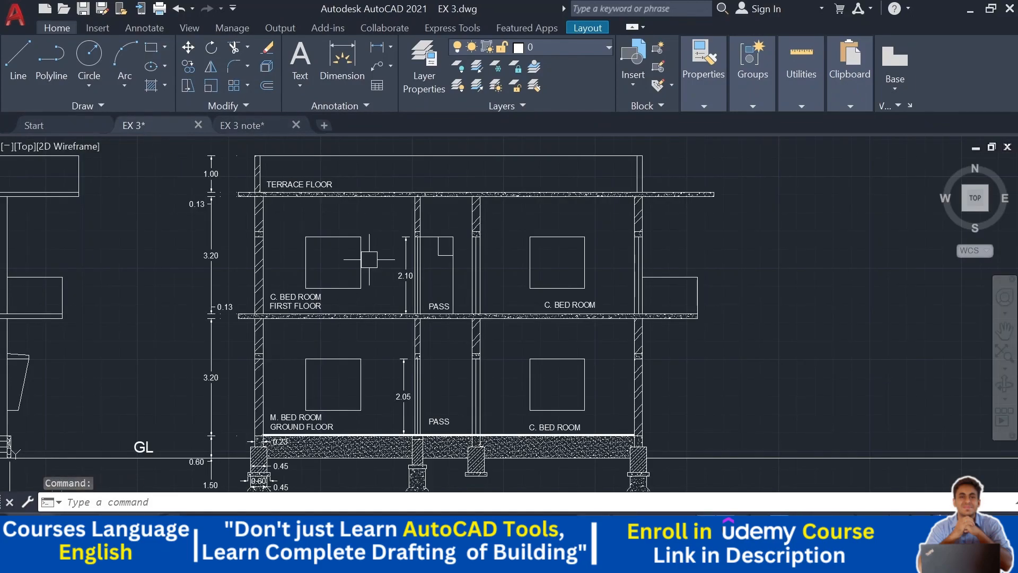
mouse_move(321, 311)
middle_down()
mouse_move(361, 263)
mouse_move(356, 283)
mouse_move(377, 279)
mouse_move(341, 327)
mouse_move(464, 148)
middle_up()
scroll(365, 315, down, 4)
middle_drag(366, 315, 426, 158)
scroll(159, 313, up, 2)
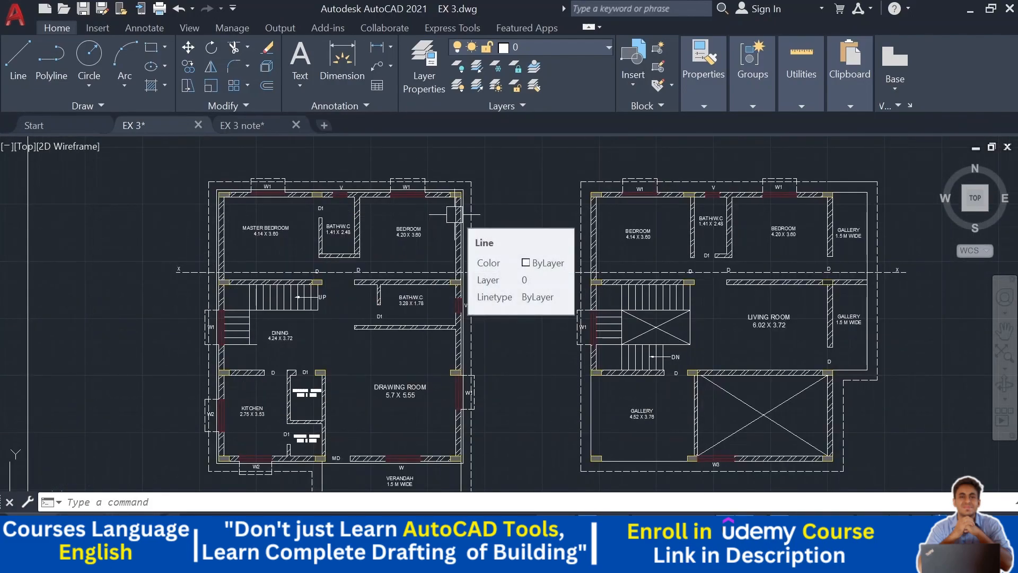
middle_drag(350, 325, 301, 284)
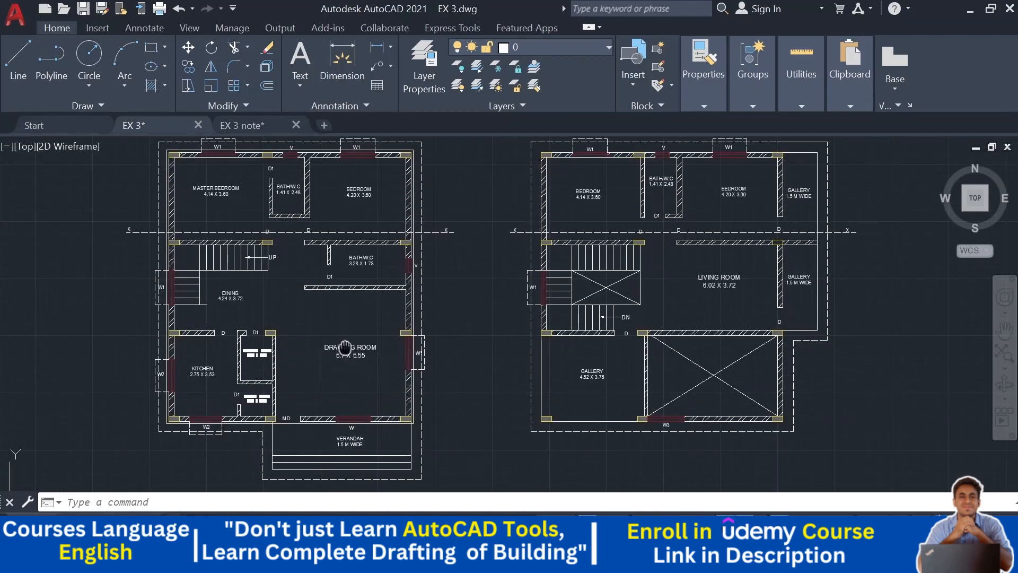
middle_drag(345, 348, 331, 378)
middle_drag(374, 298, 260, 365)
middle_drag(347, 318, 244, 454)
mouse_move(393, 255)
middle_down()
mouse_move(374, 352)
mouse_move(559, 154)
middle_up()
scroll(223, 353, up, 2)
mouse_move(222, 353)
middle_down()
mouse_move(378, 332)
mouse_move(329, 336)
middle_up()
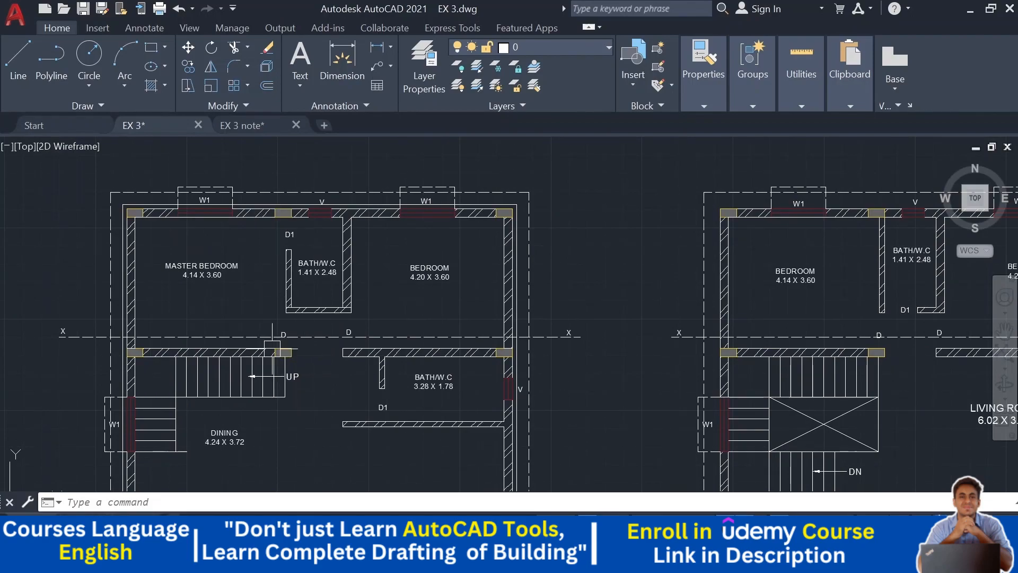
middle_drag(313, 353, 174, 349)
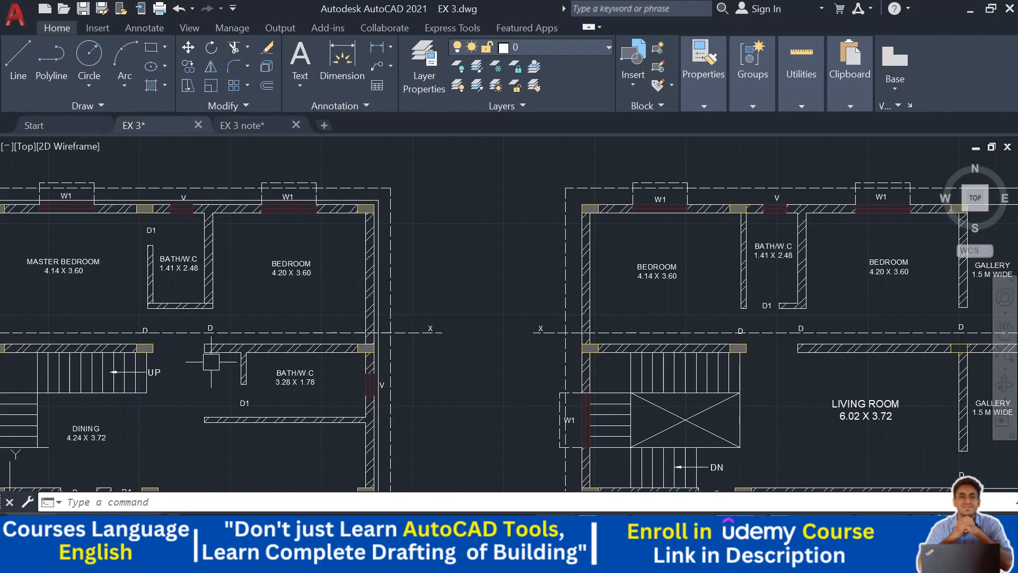
middle_drag(255, 318, 239, 329)
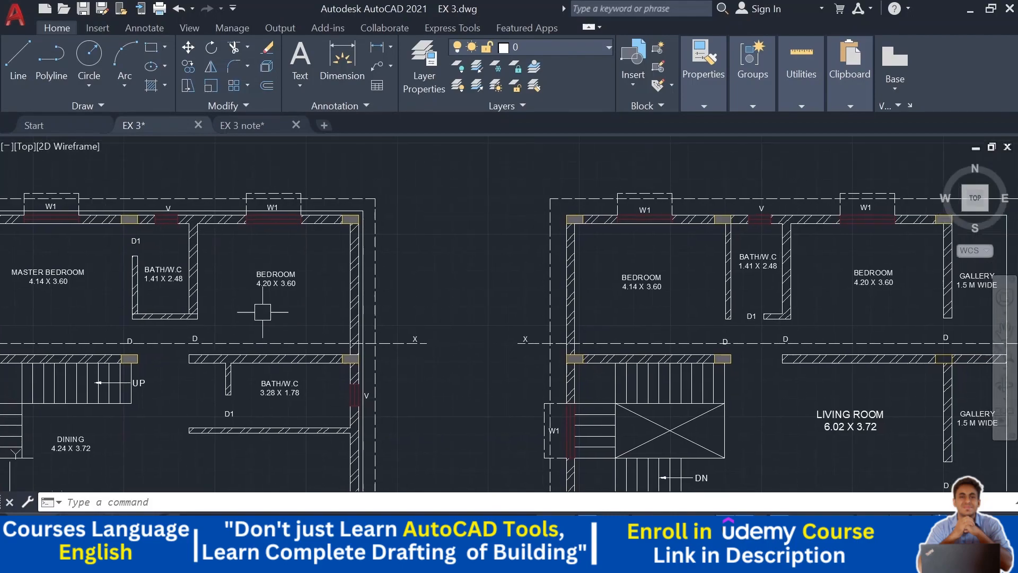
middle_drag(320, 290, 414, 281)
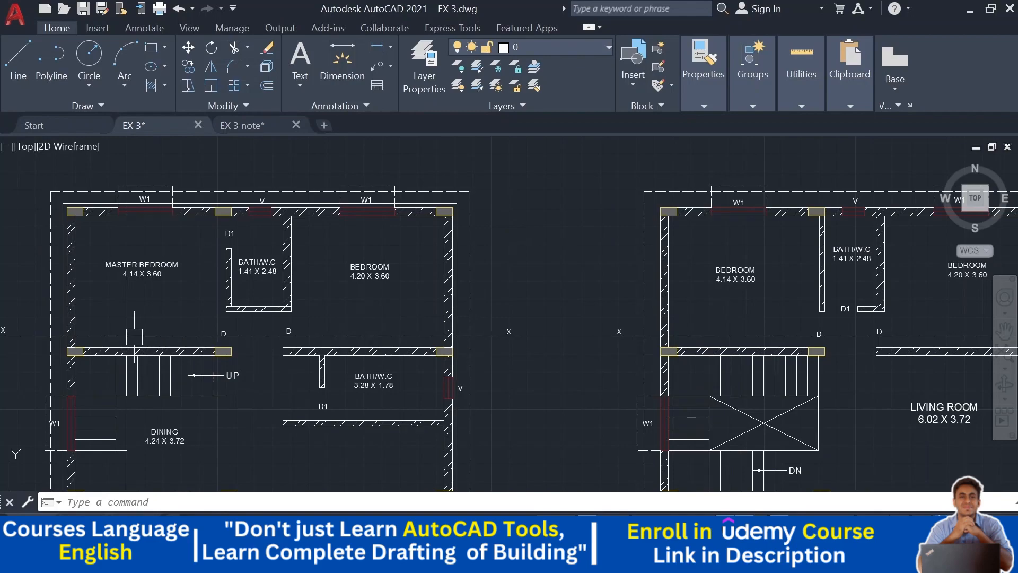
middle_drag(345, 288, 389, 280)
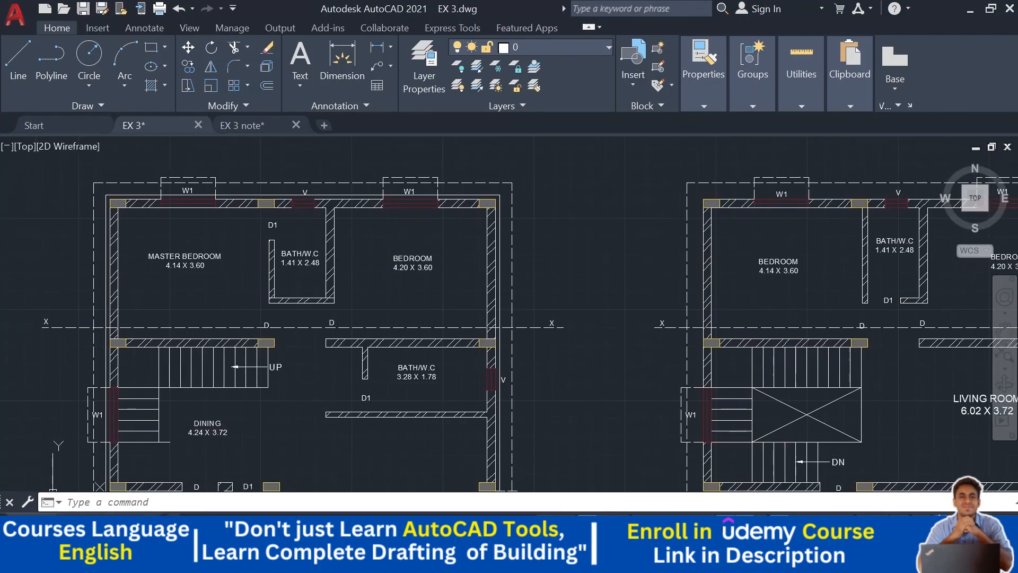
scroll(402, 310, down, 1)
scroll(350, 324, down, 3)
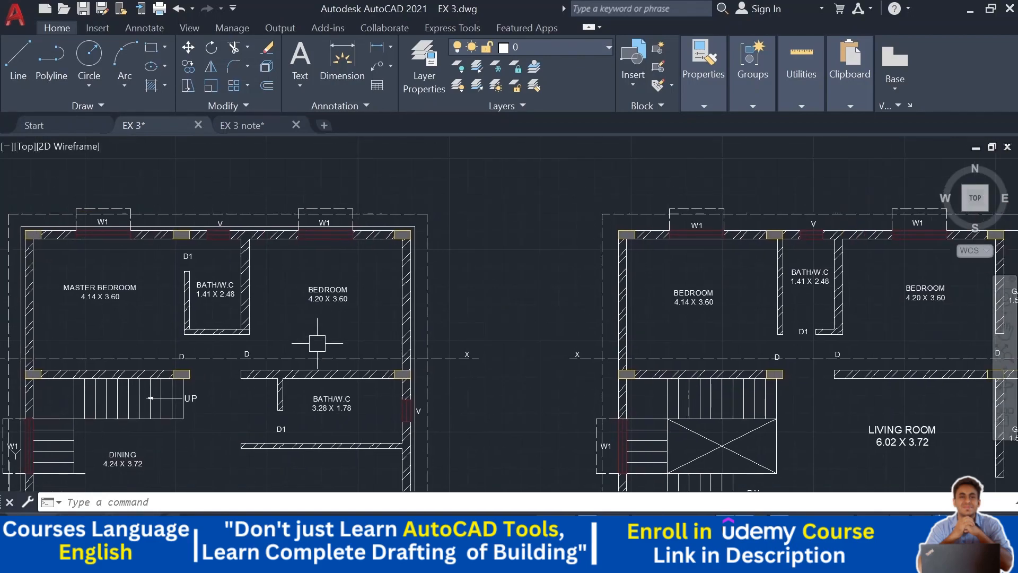
middle_drag(423, 292, 269, 400)
scroll(442, 296, up, 2)
middle_drag(412, 235, 377, 358)
middle_drag(430, 207, 425, 237)
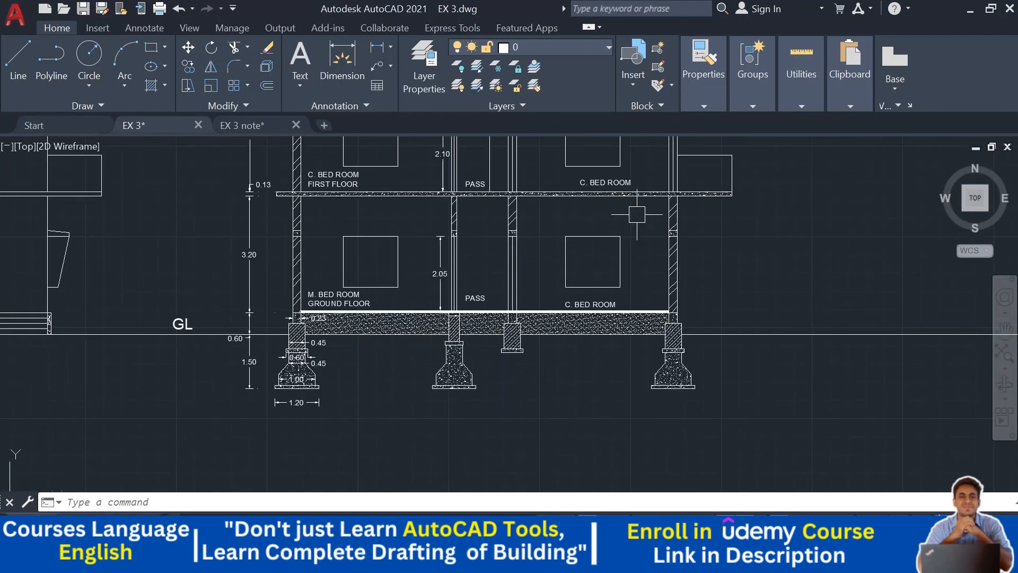
middle_drag(393, 219, 382, 317)
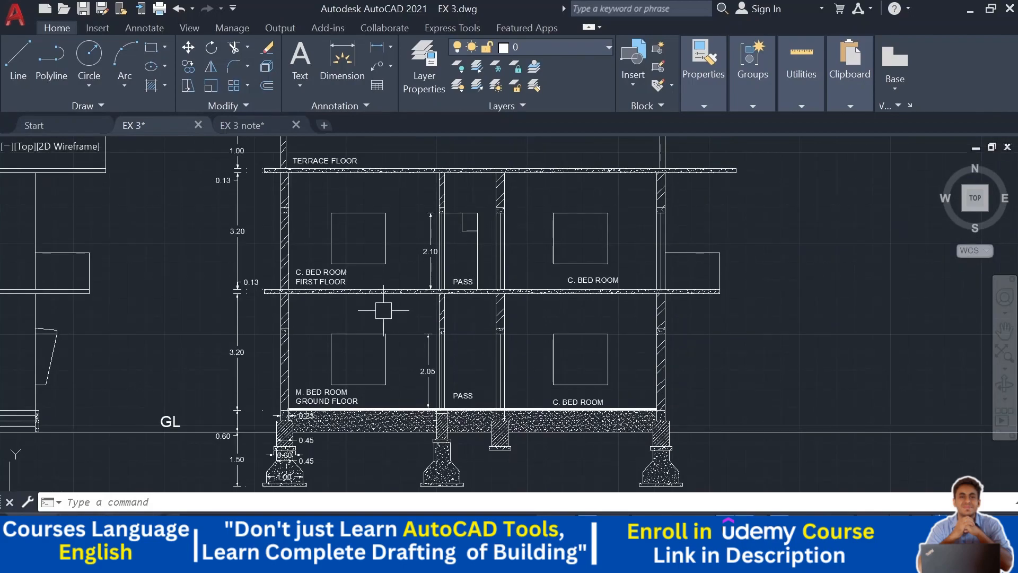
- Go back to the notes layout and open the specification note text for editing
mouse_move(245, 130)
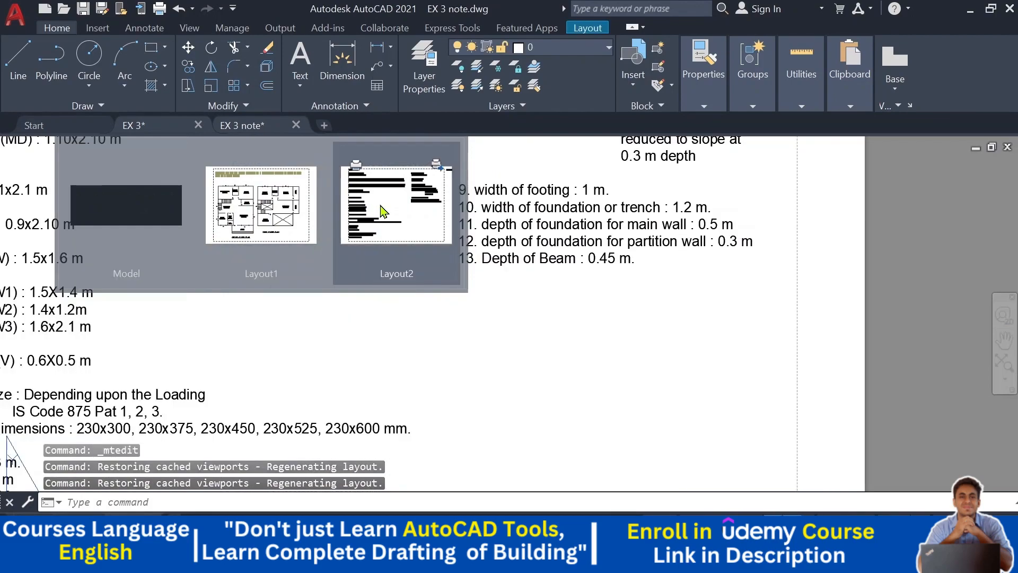
click(390, 207)
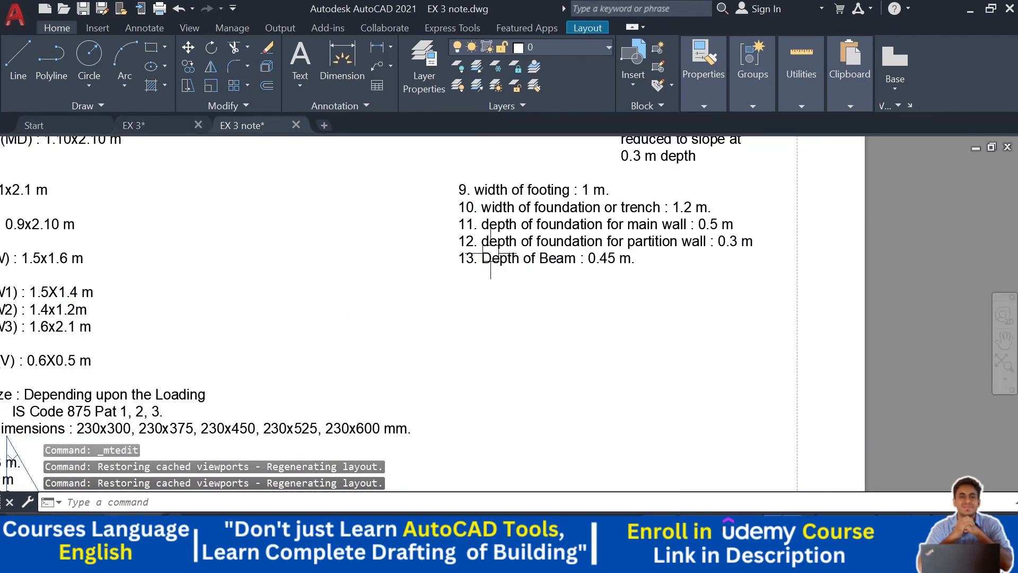
scroll(631, 266, up, 4)
double_click(635, 262)
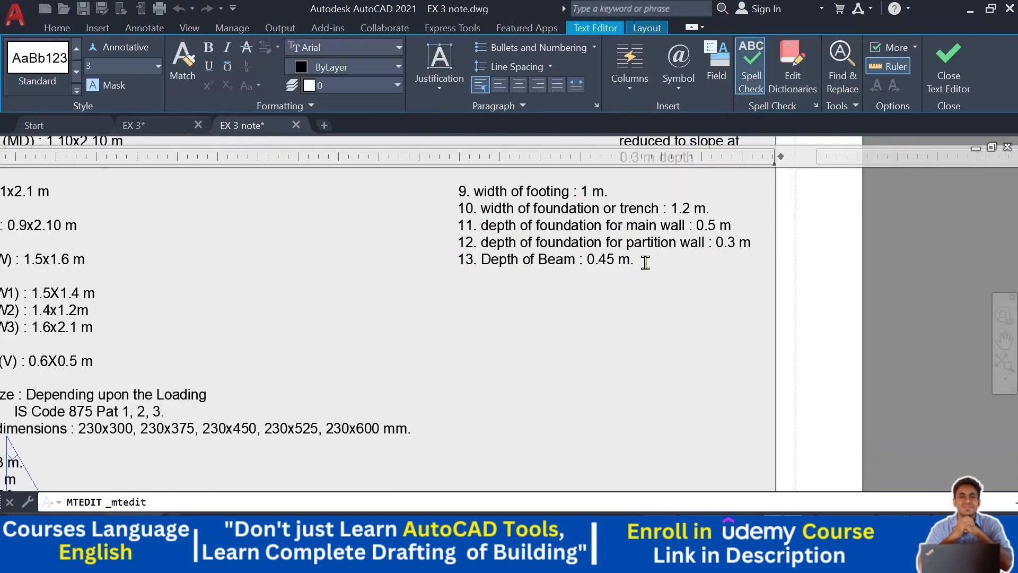
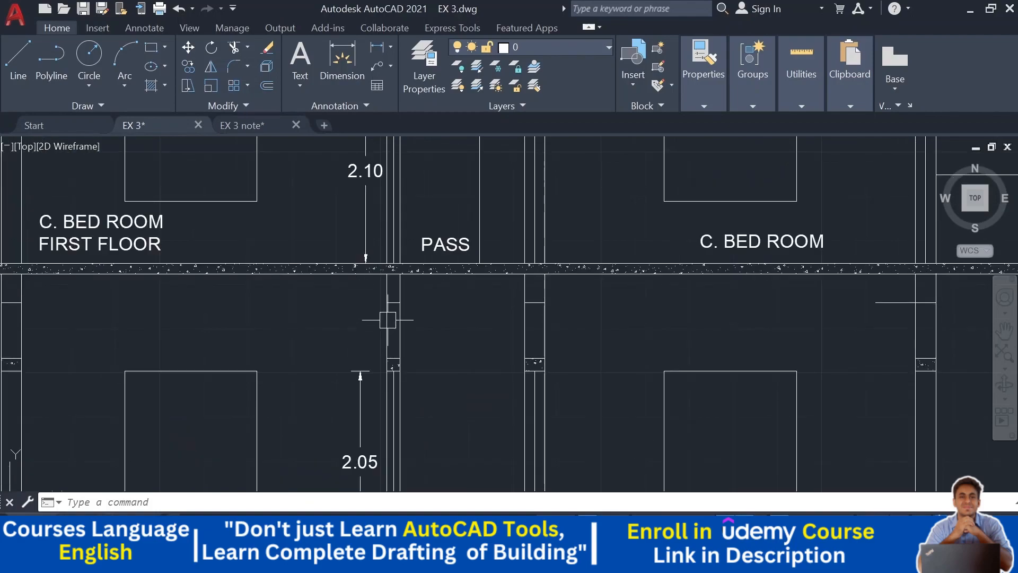
middle_drag(399, 210, 391, 337)
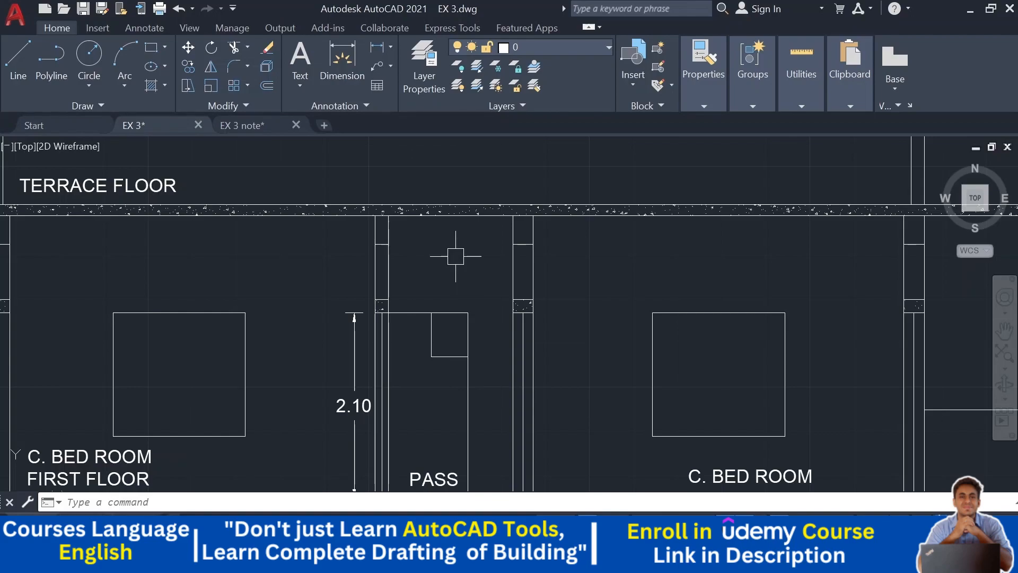
scroll(366, 238, up, 2)
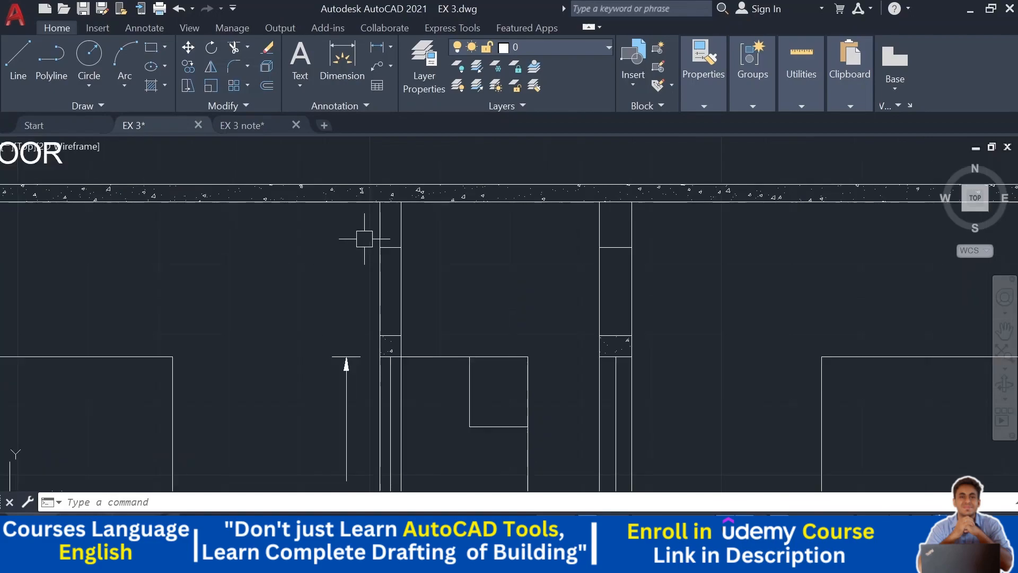
click(377, 234)
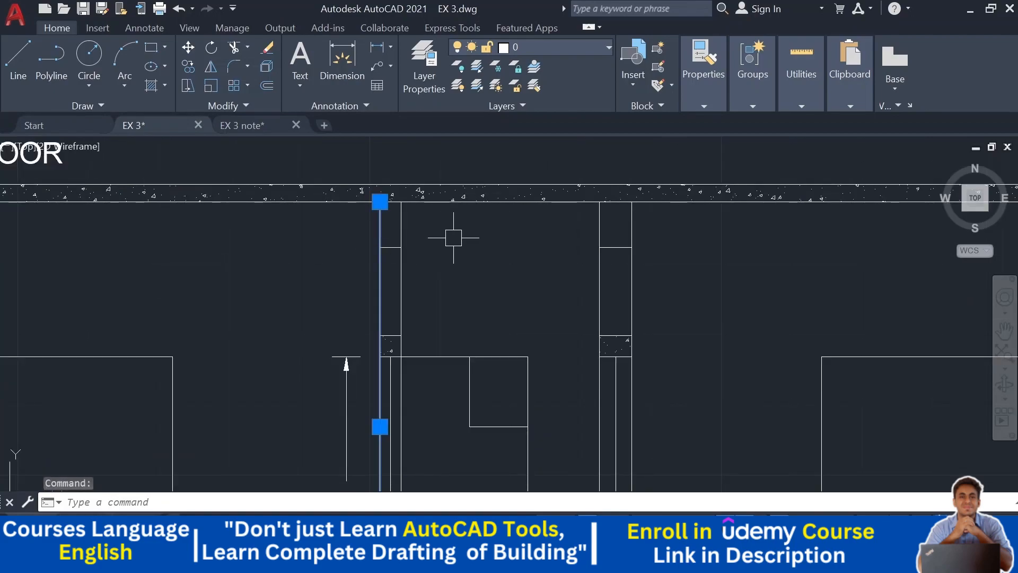
click(190, 70)
click(473, 261)
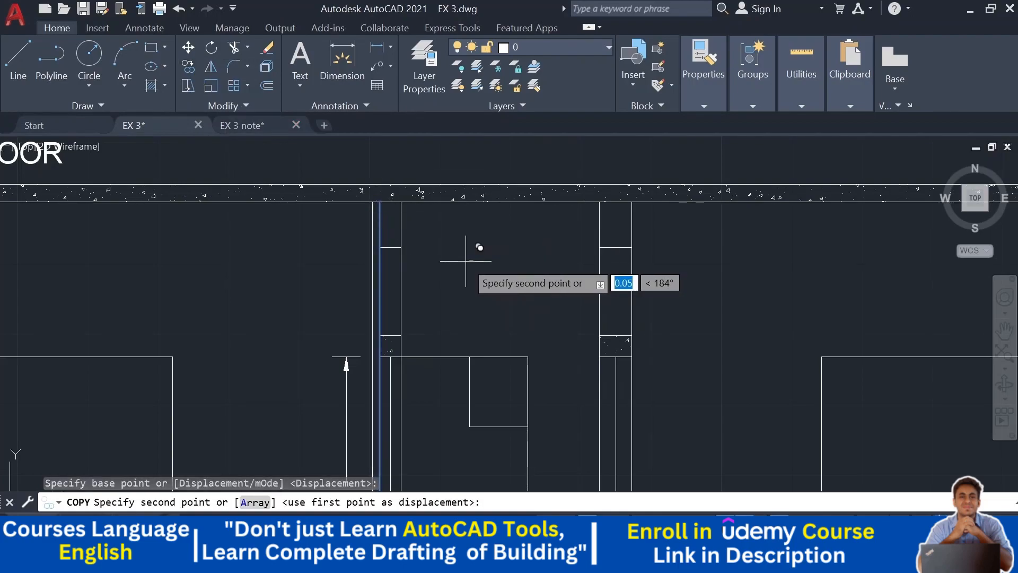
key(Escape)
- Offset the pass column's edge line 0.23 outward below the terrace slab
text(o)
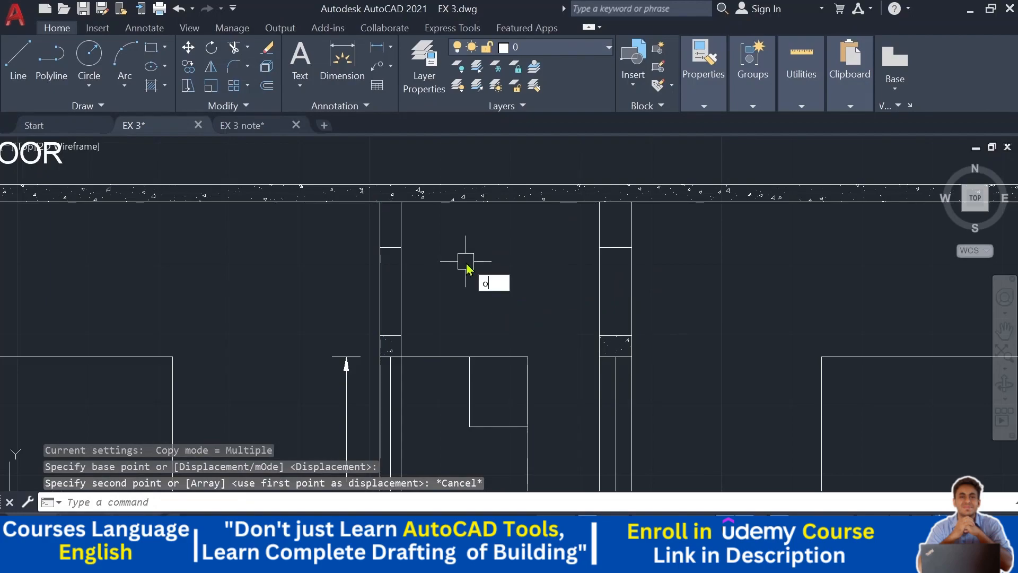
key(Return)
text(.23)
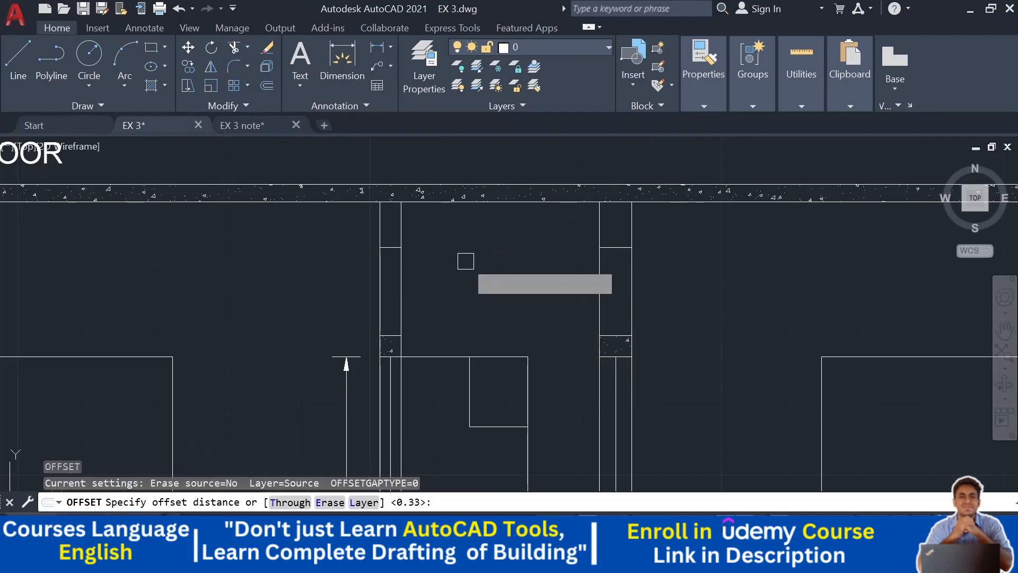
key(Return)
click(400, 232)
click(305, 233)
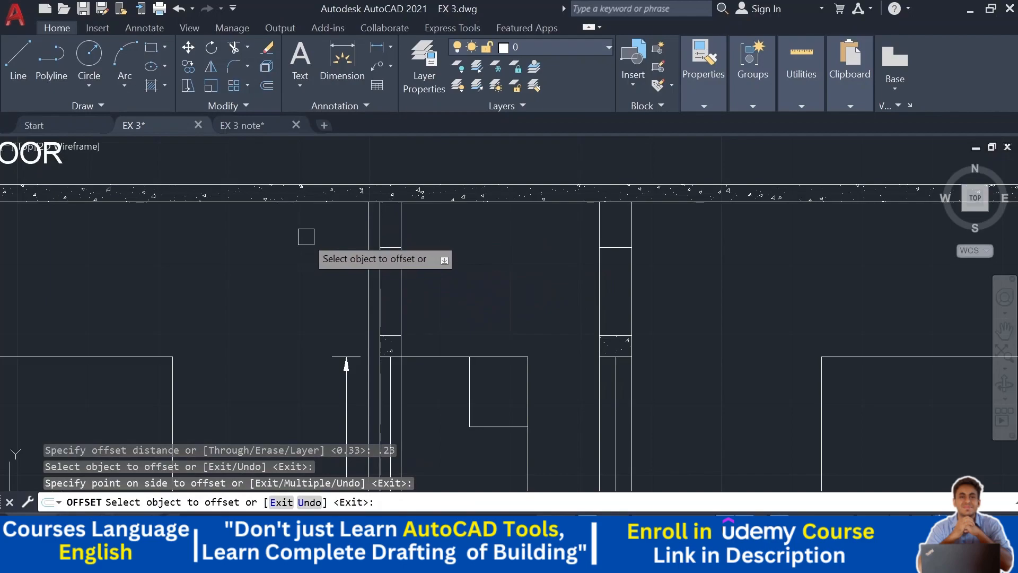
scroll(398, 234, down, 4)
scroll(362, 233, up, 4)
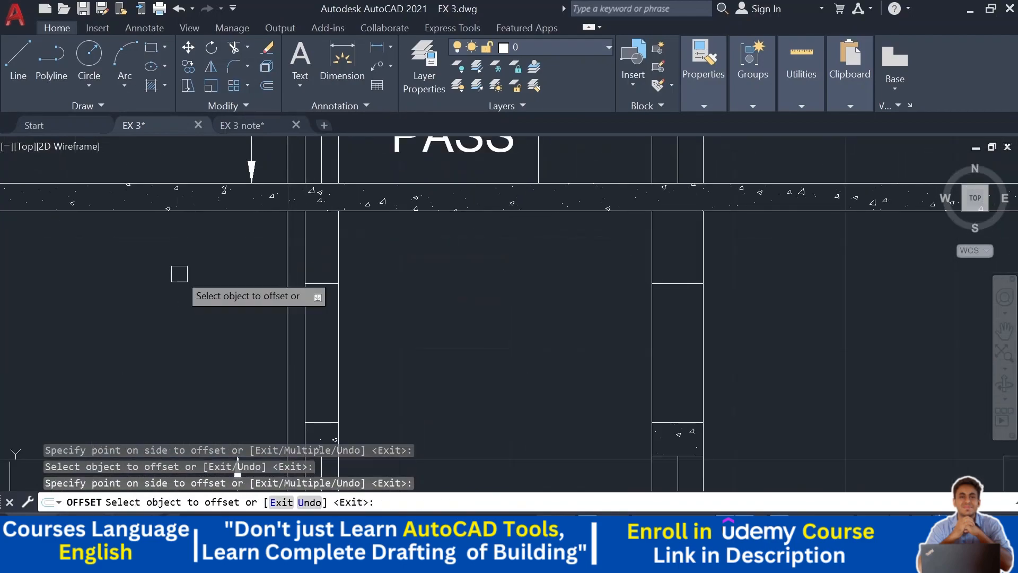
key(Escape)
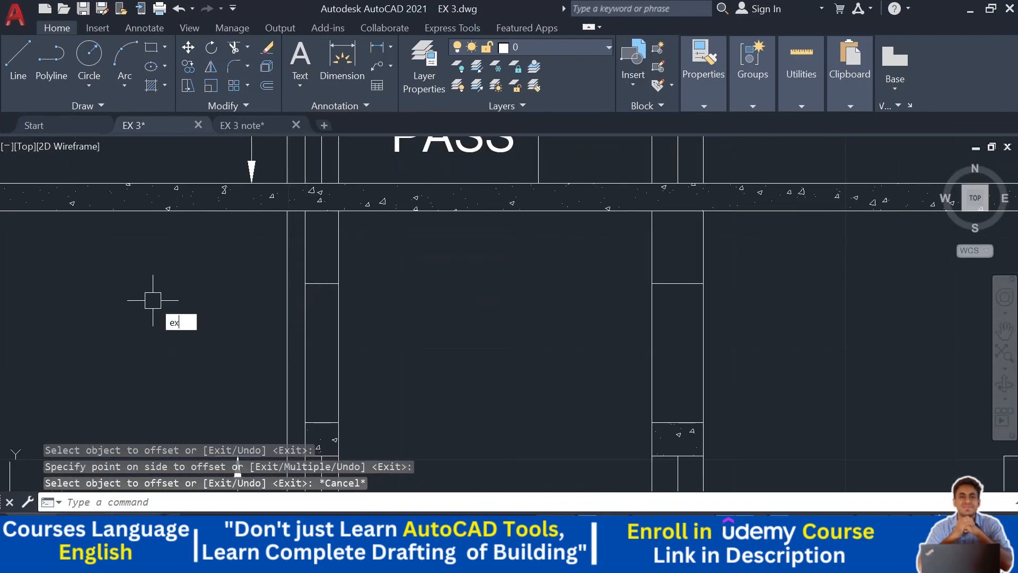
- Extend the new offset line up to the underside of the terrace slab
text(ex)
key(Return)
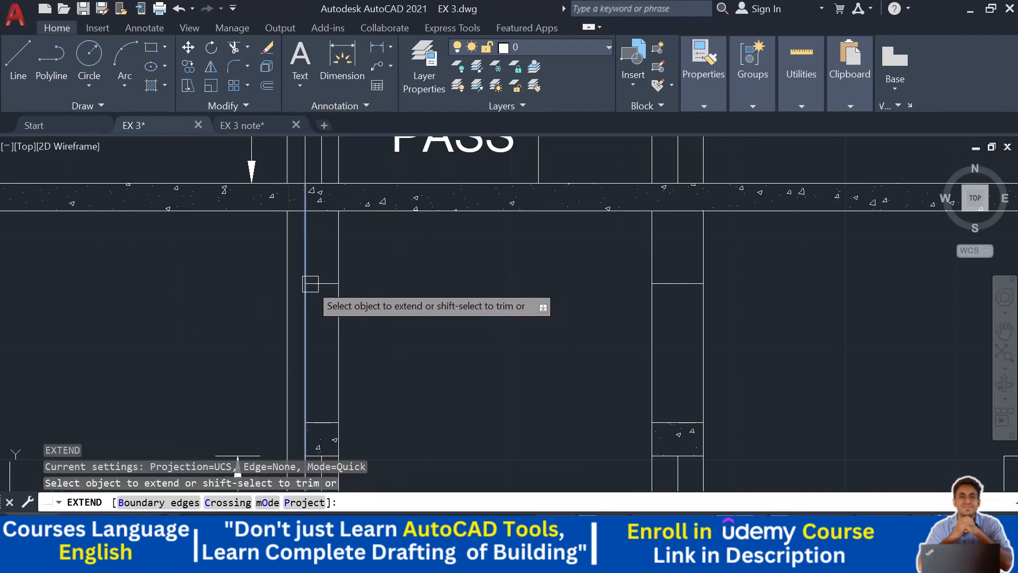
scroll(309, 281, up, 3)
click(304, 306)
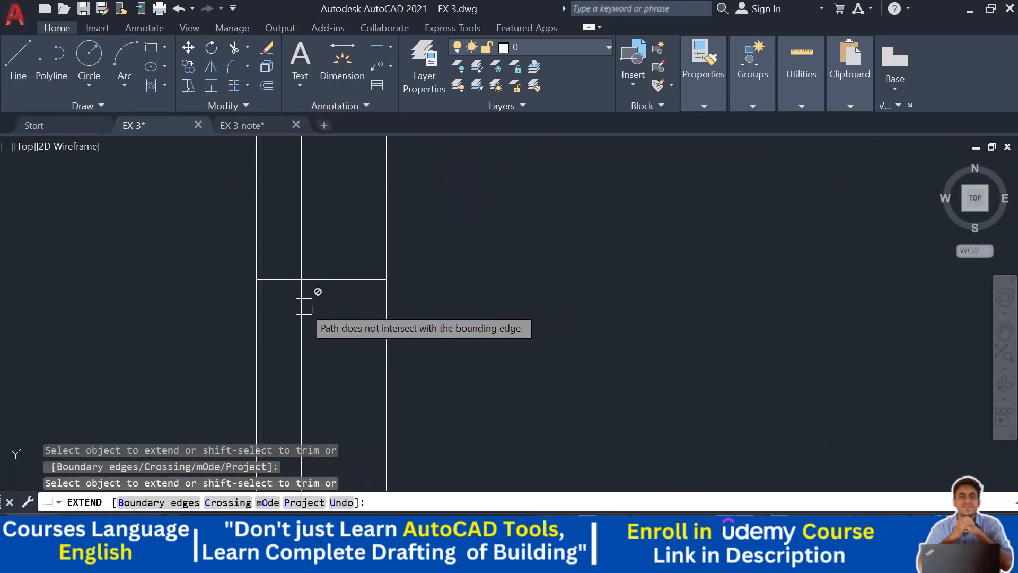
scroll(304, 306, down, 6)
middle_drag(324, 240, 297, 399)
scroll(270, 171, up, 5)
click(294, 165)
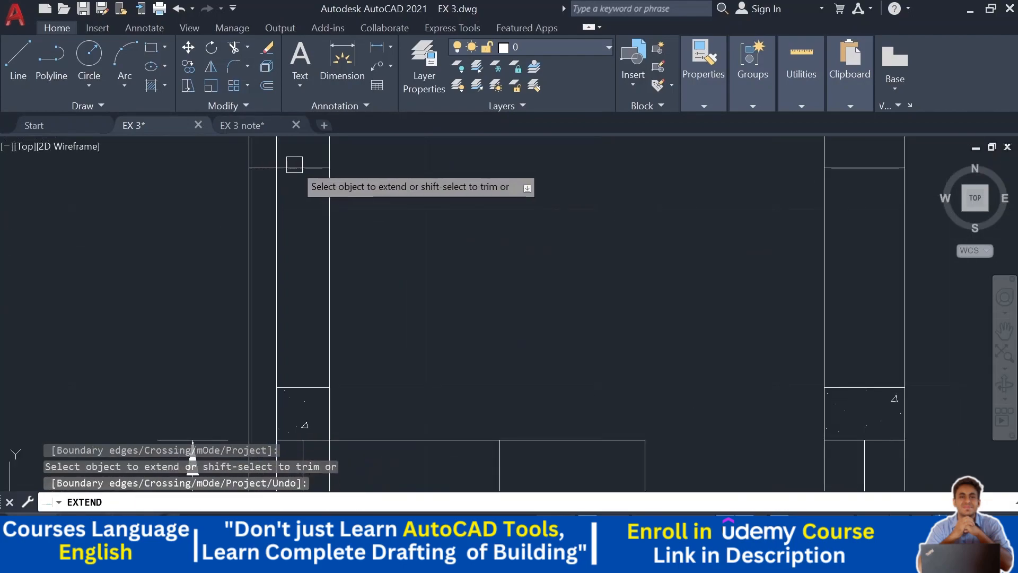
key(Escape)
- Trim the excess line segments around the new beam outline below the terrace slab at the pass column
text(tr)
key(Return)
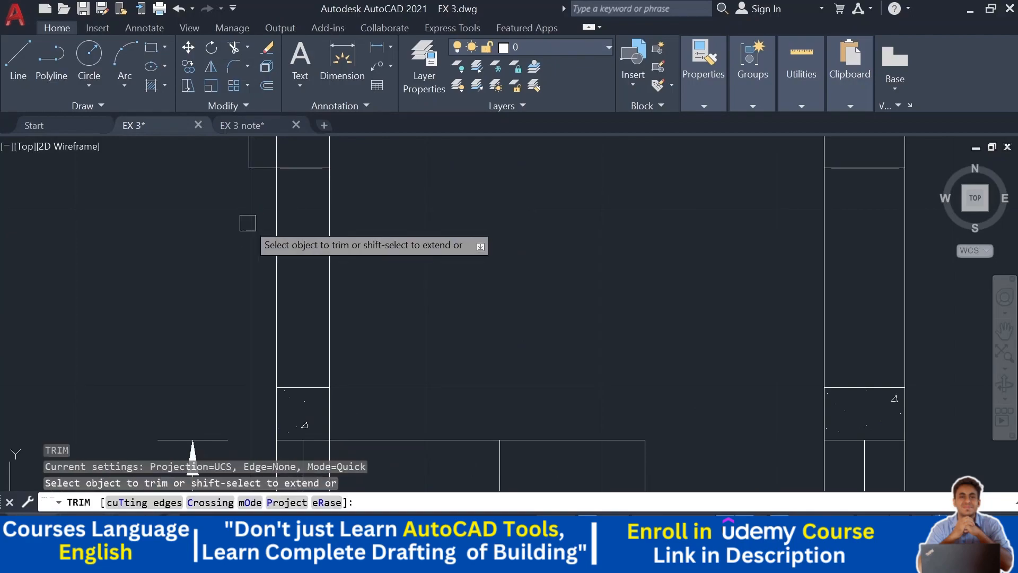
click(248, 222)
middle_drag(248, 223, 247, 382)
click(283, 258)
scroll(295, 268, down, 4)
middle_drag(366, 346, 369, 218)
middle_drag(369, 298, 397, 154)
middle_drag(337, 342, 368, 162)
scroll(340, 307, up, 5)
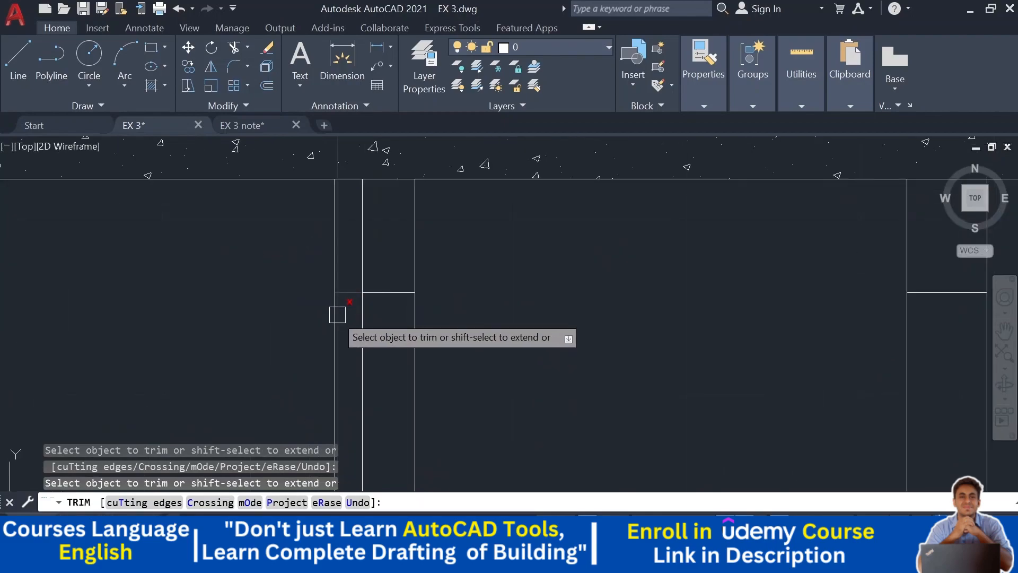
click(336, 315)
click(365, 240)
scroll(456, 313, down, 6)
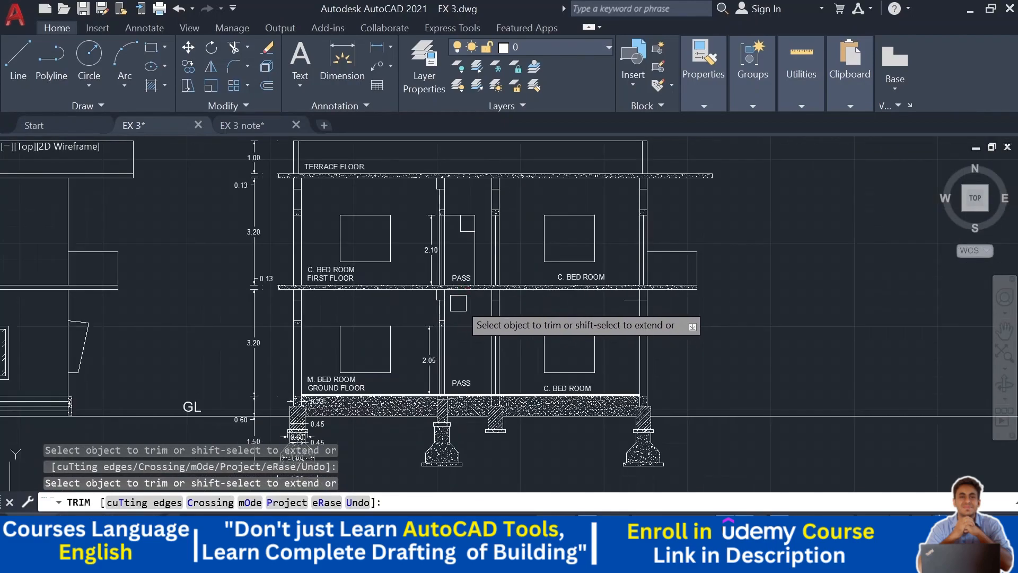
key(Escape)
key(Escape)
- Trim the stray horizontal segment beside the right column below the first-floor slab
scroll(665, 312, up, 4)
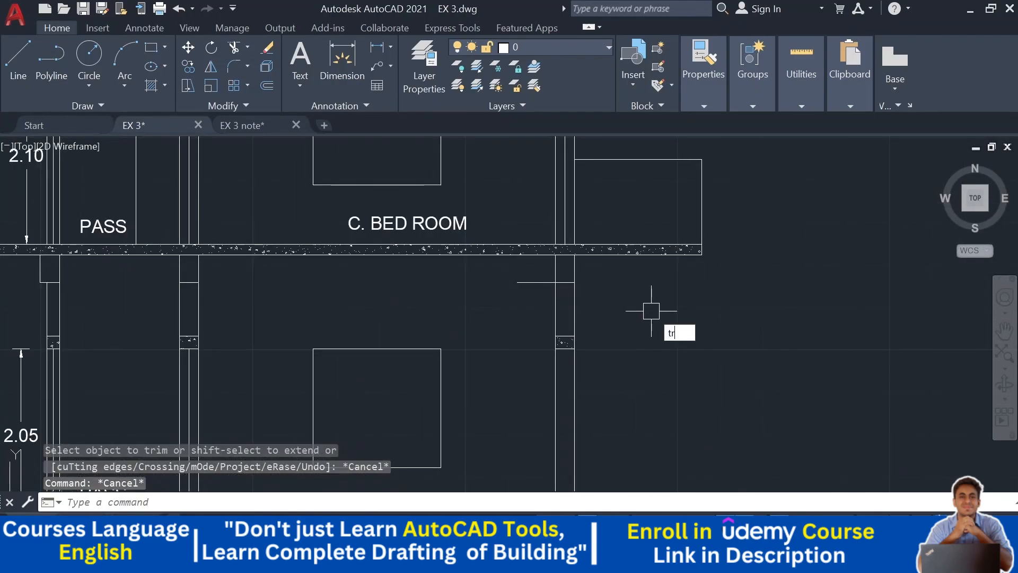
text(tr)
key(Return)
click(523, 283)
scroll(655, 334, down, 3)
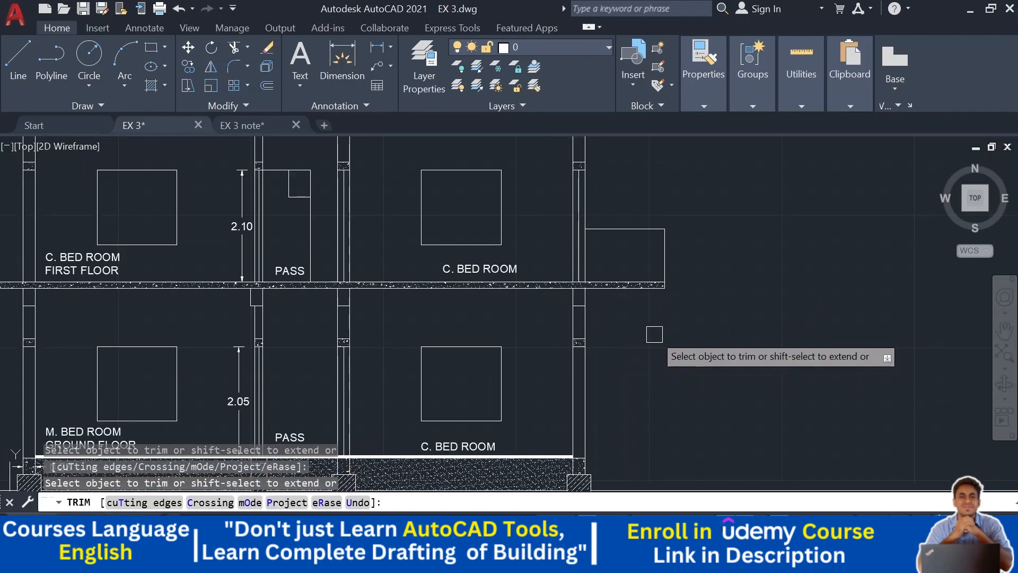
scroll(654, 335, down, 2)
key(Escape)
key(Escape)
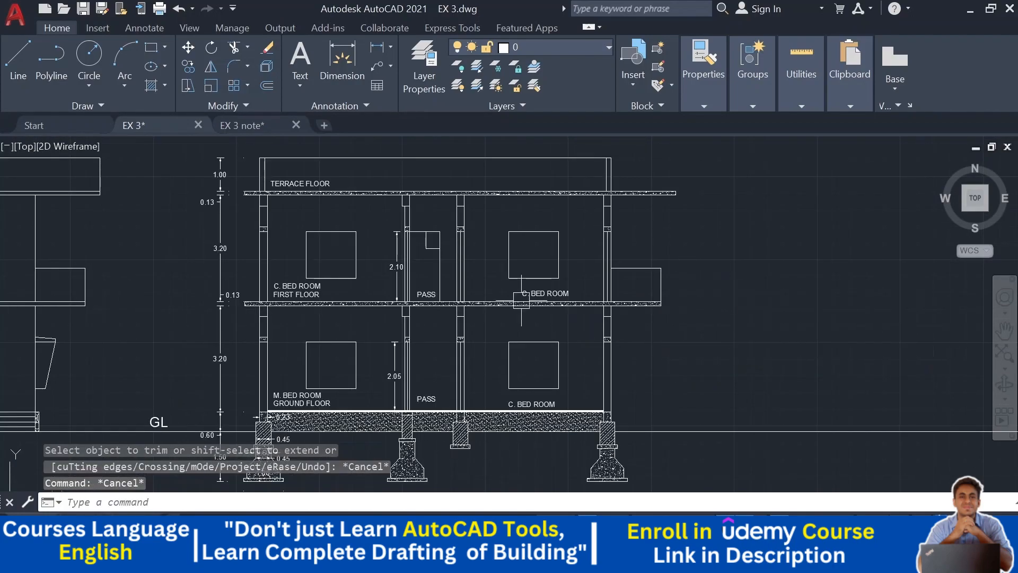
- Trim the lines at each column beneath the first-floor slab to form beam drops
scroll(278, 314, up, 2)
scroll(233, 322, up, 5)
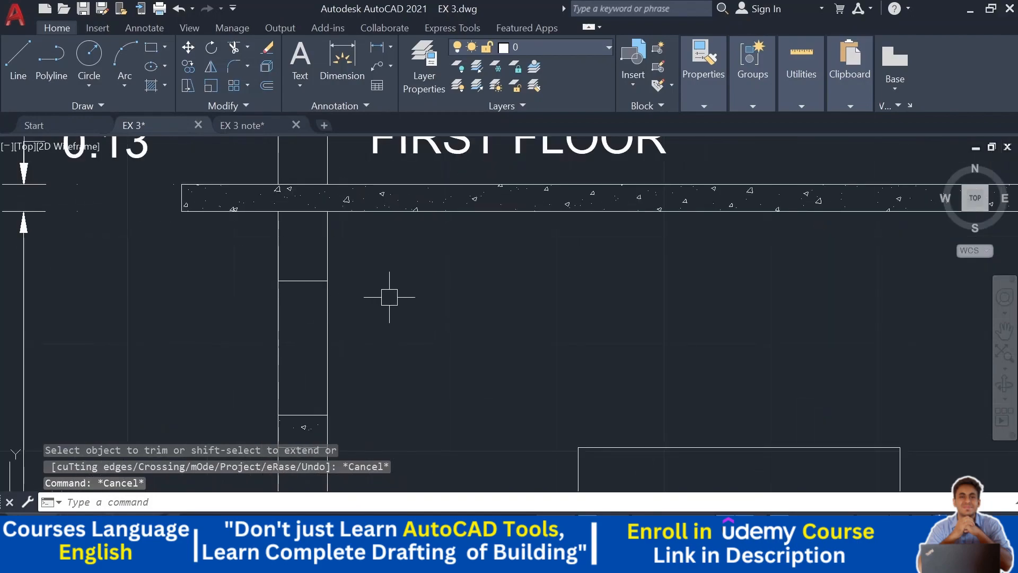
middle_drag(390, 297, 352, 328)
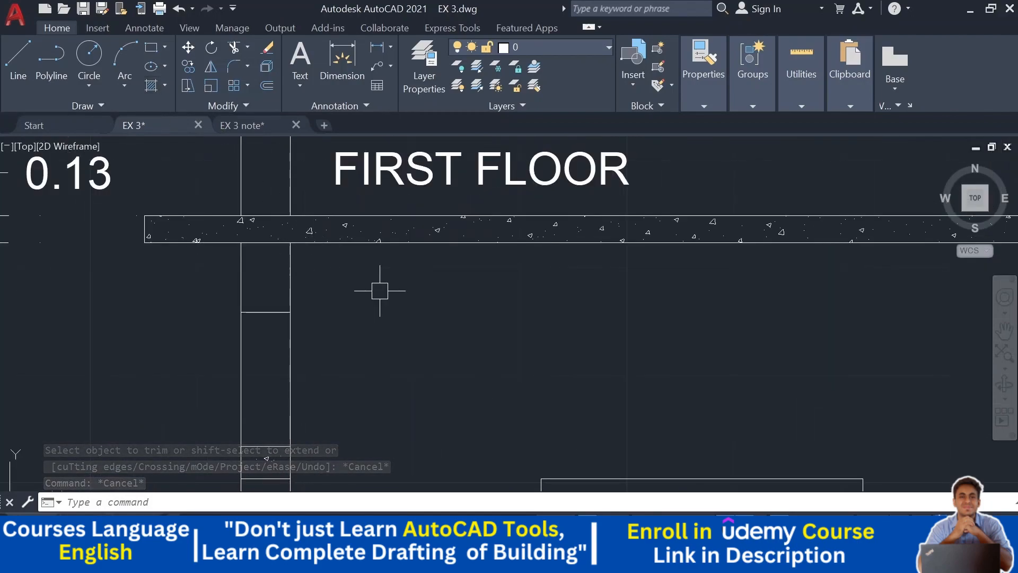
text(tr)
key(Return)
click(266, 241)
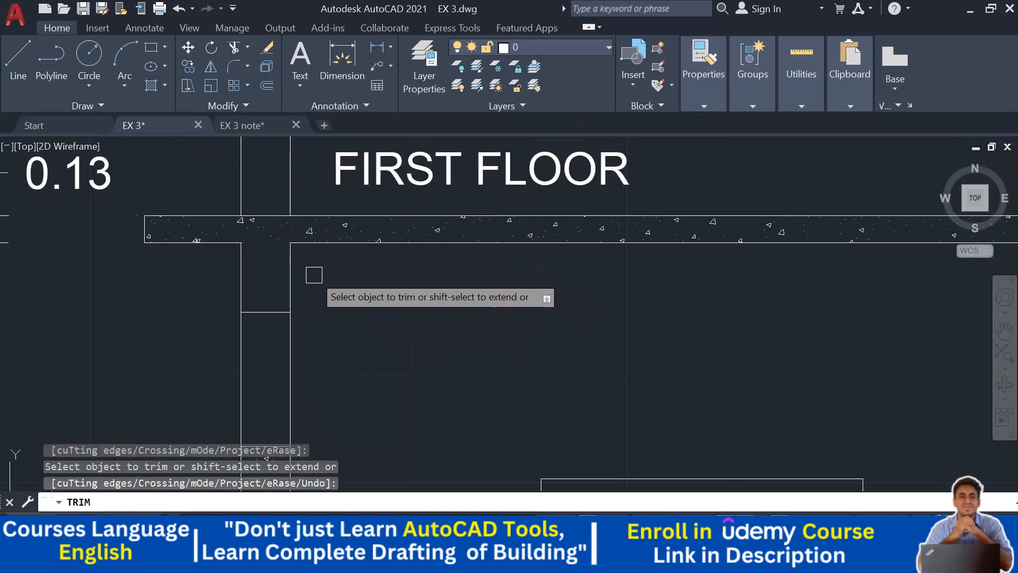
scroll(380, 302, down, 3)
scroll(473, 248, up, 5)
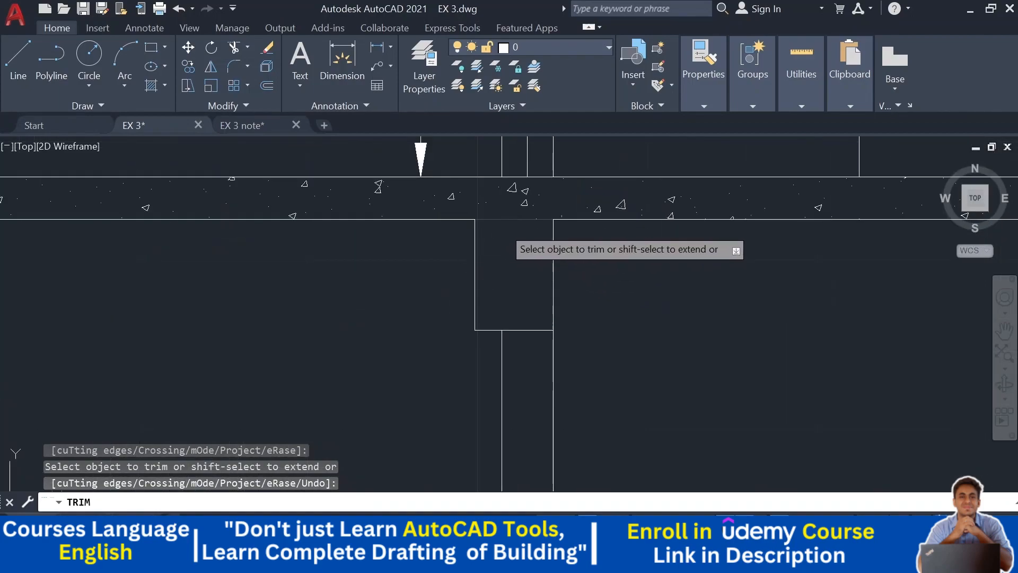
click(502, 226)
scroll(517, 252, down, 5)
middle_drag(689, 286, 455, 293)
scroll(517, 267, up, 5)
click(480, 235)
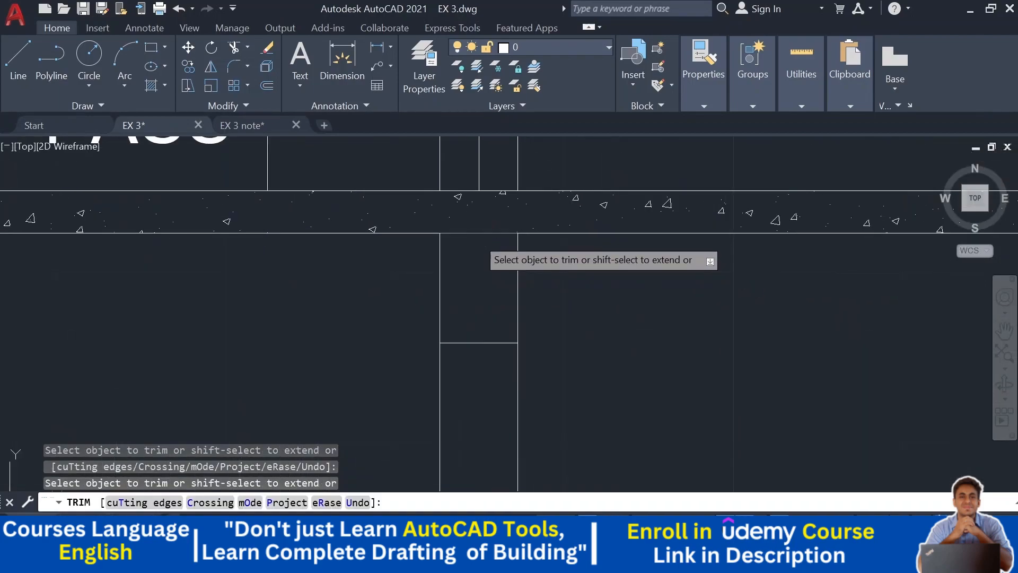
scroll(497, 262, down, 4)
scroll(623, 304, down, 2)
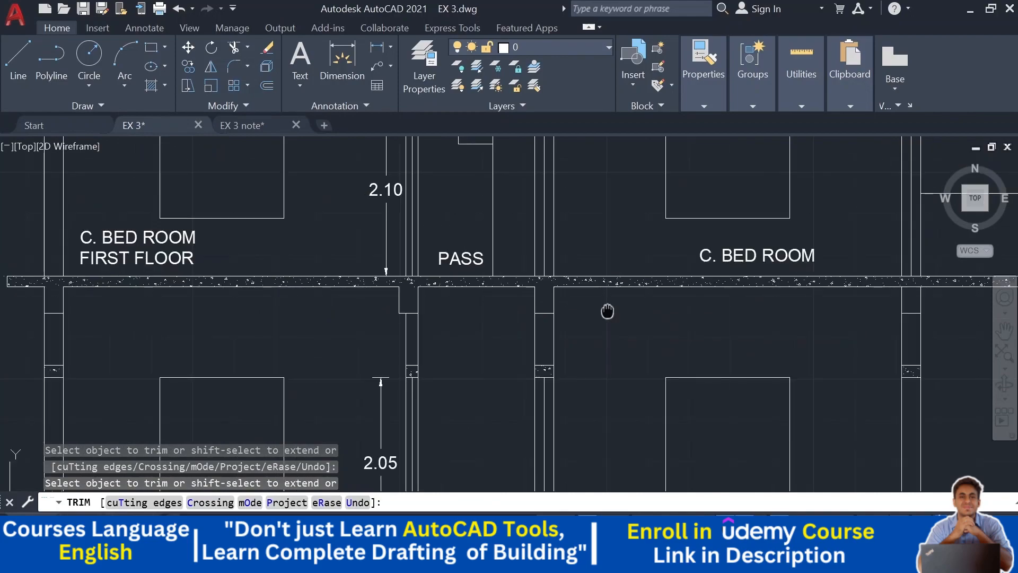
middle_drag(606, 312, 316, 288)
scroll(613, 257, up, 5)
click(607, 282)
scroll(602, 286, down, 5)
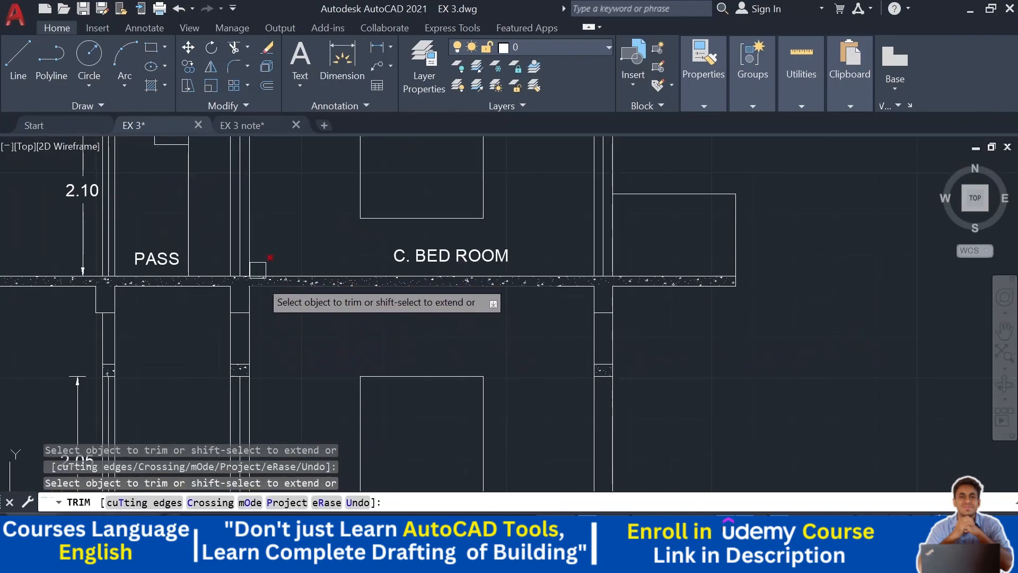
middle_drag(309, 318, 439, 403)
middle_drag(460, 186, 469, 332)
scroll(742, 255, up, 5)
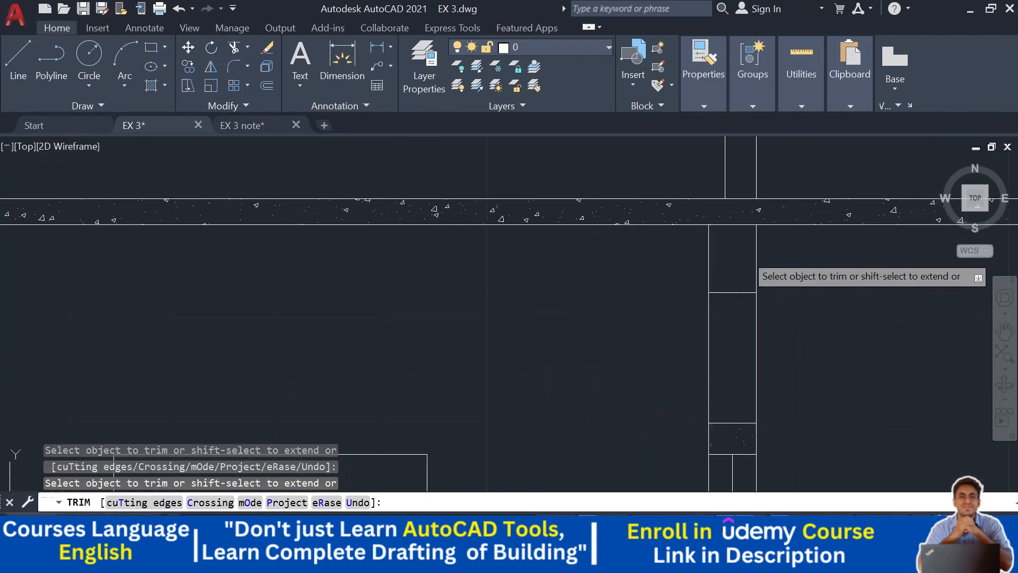
click(737, 230)
- Trim the lines at the columns beneath the terrace slab to form beam drops
scroll(639, 271, down, 5)
middle_drag(566, 270, 740, 260)
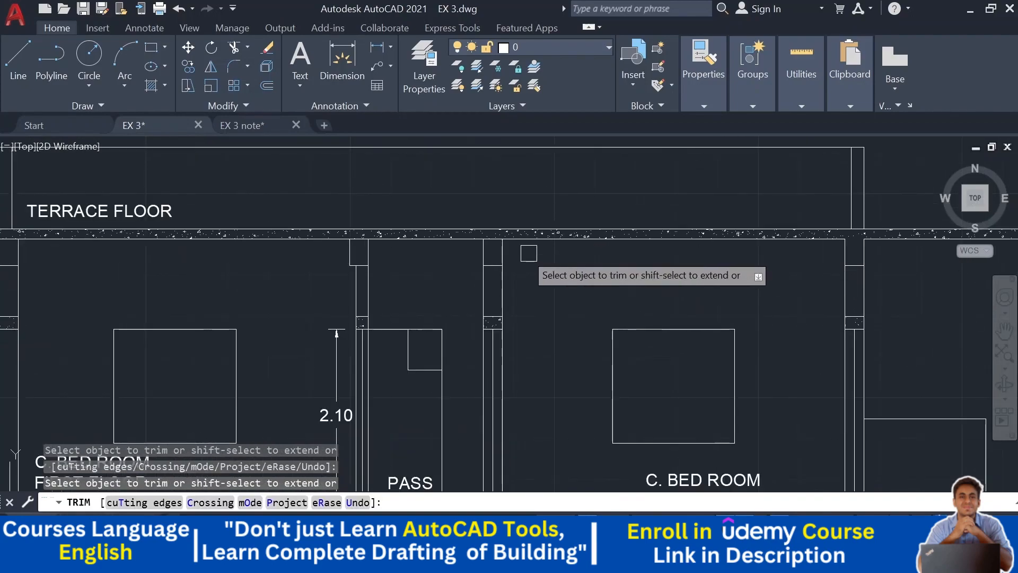
scroll(530, 246, up, 4)
click(521, 222)
middle_drag(316, 284, 540, 296)
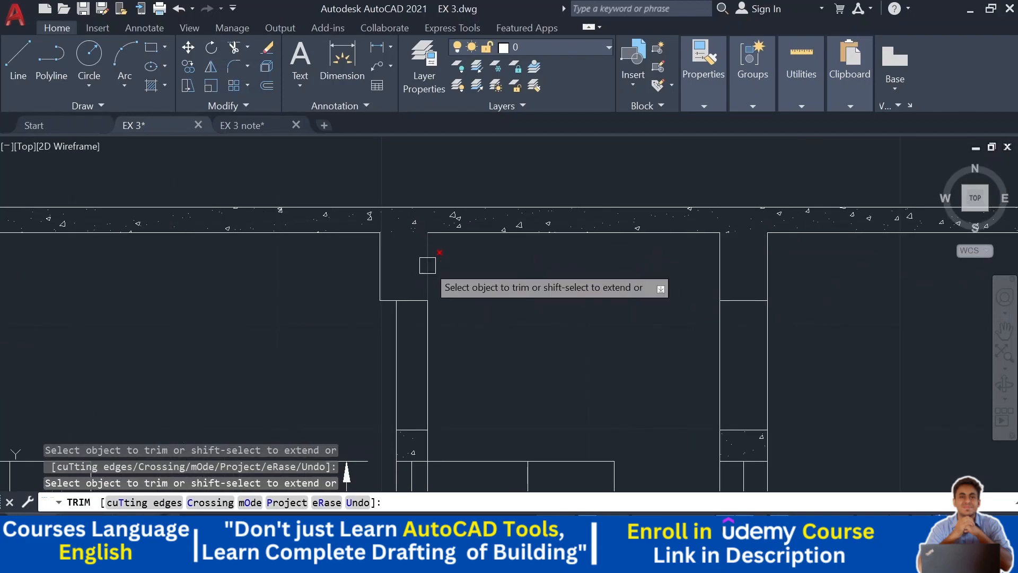
scroll(427, 267, down, 4)
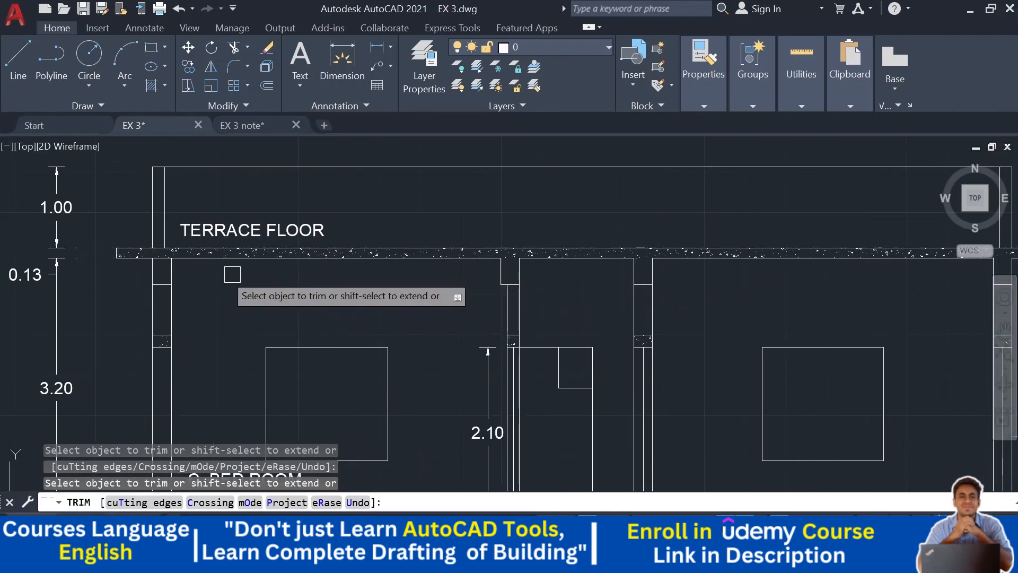
scroll(165, 263, up, 6)
scroll(214, 302, down, 5)
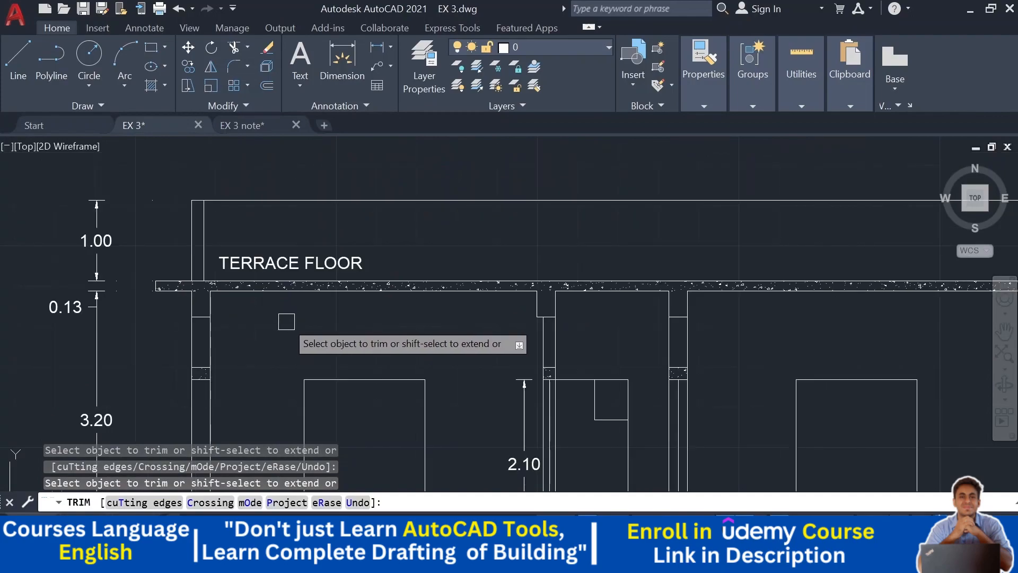
key(Escape)
- Hatch the terrace and first-floor slabs, including their new beam drops, with the AR-CONC pattern
scroll(291, 318, down, 3)
middle_drag(461, 336, 463, 280)
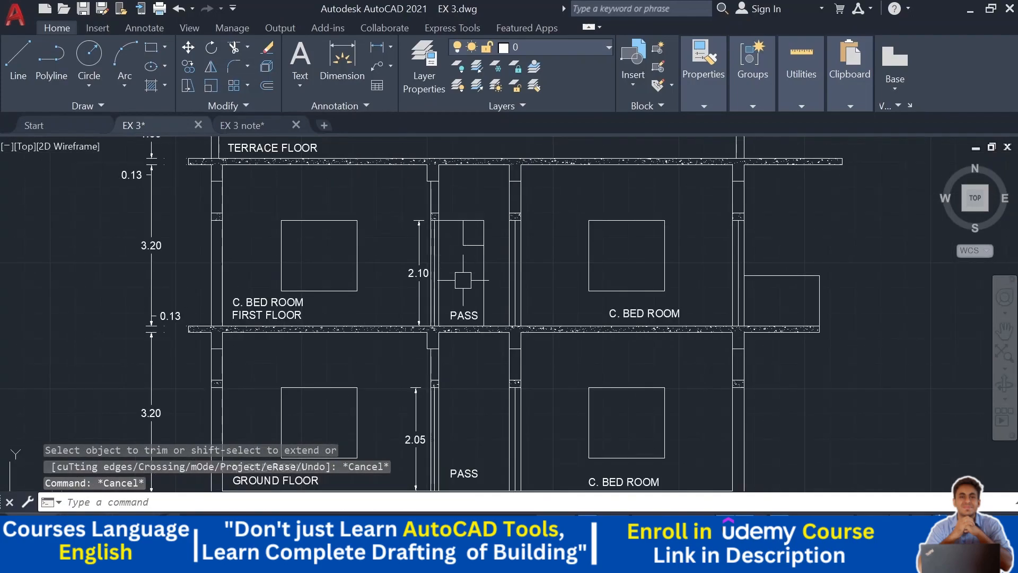
middle_drag(490, 328, 512, 239)
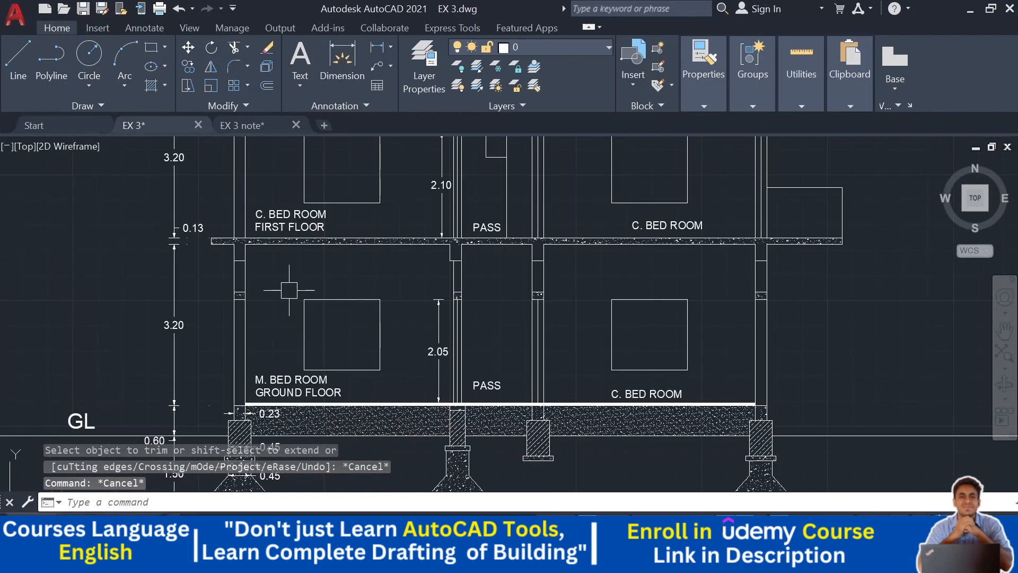
click(152, 87)
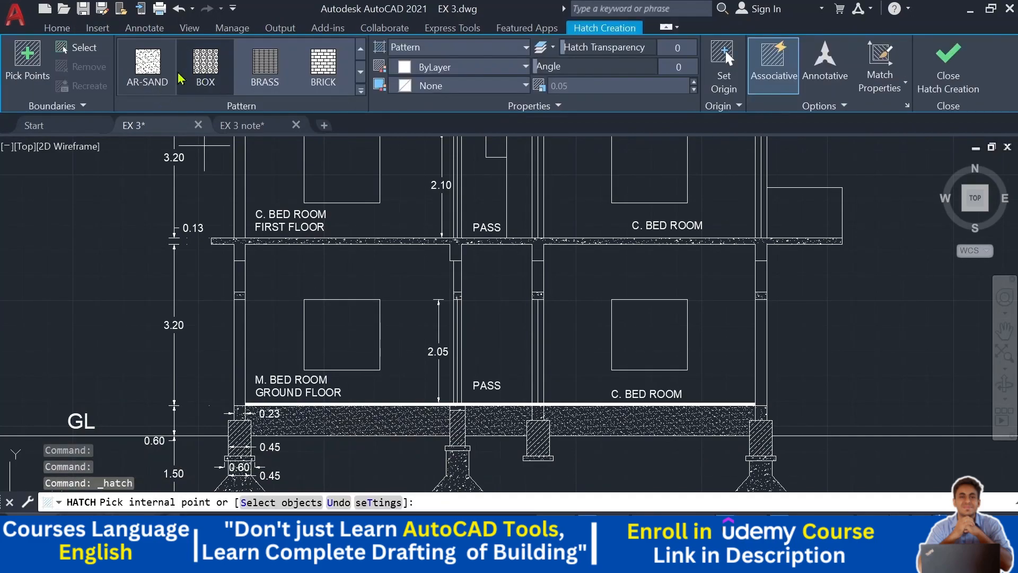
scroll(364, 58, up, 5)
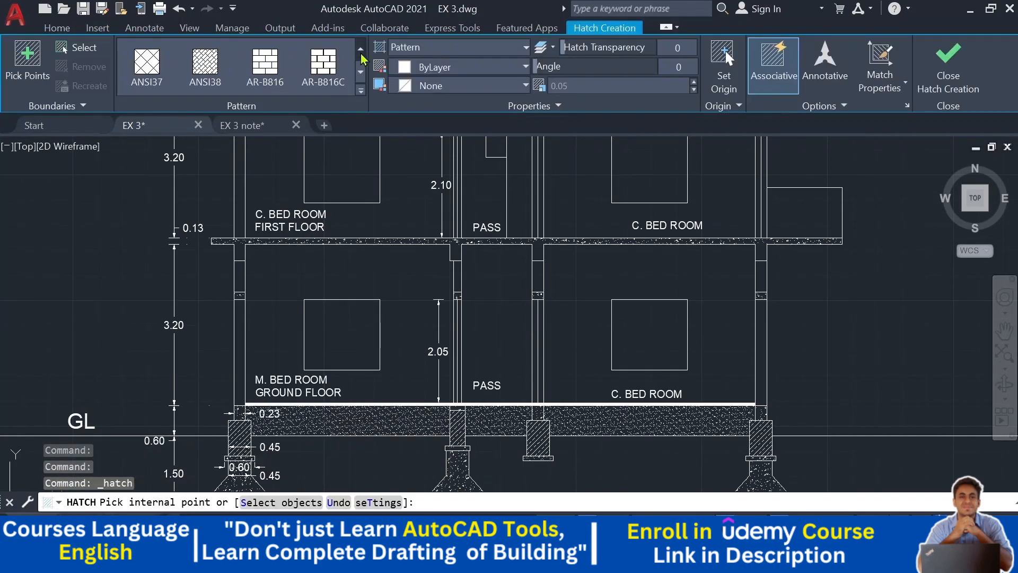
scroll(361, 63, down, 3)
click(323, 67)
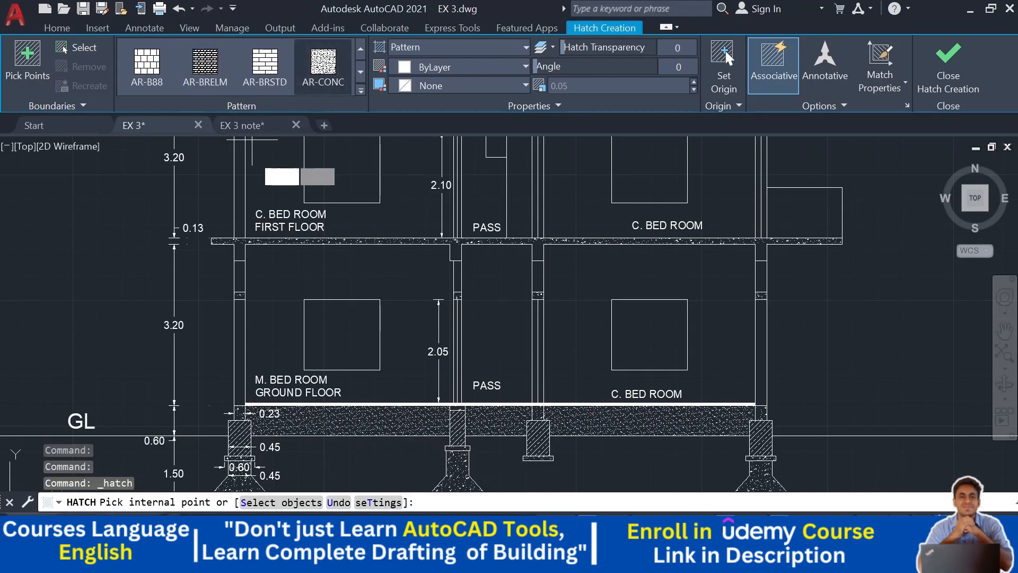
scroll(207, 173, up, 4)
click(206, 160)
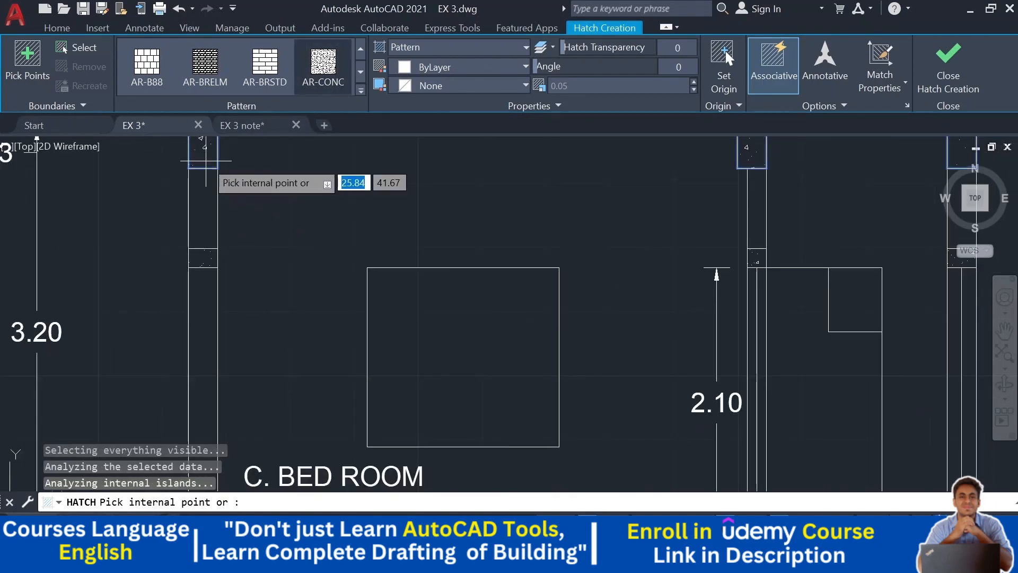
middle_drag(206, 160, 173, 307)
scroll(578, 316, down, 2)
mouse_move(579, 317)
middle_down()
mouse_move(495, 329)
mouse_move(220, 308)
middle_up()
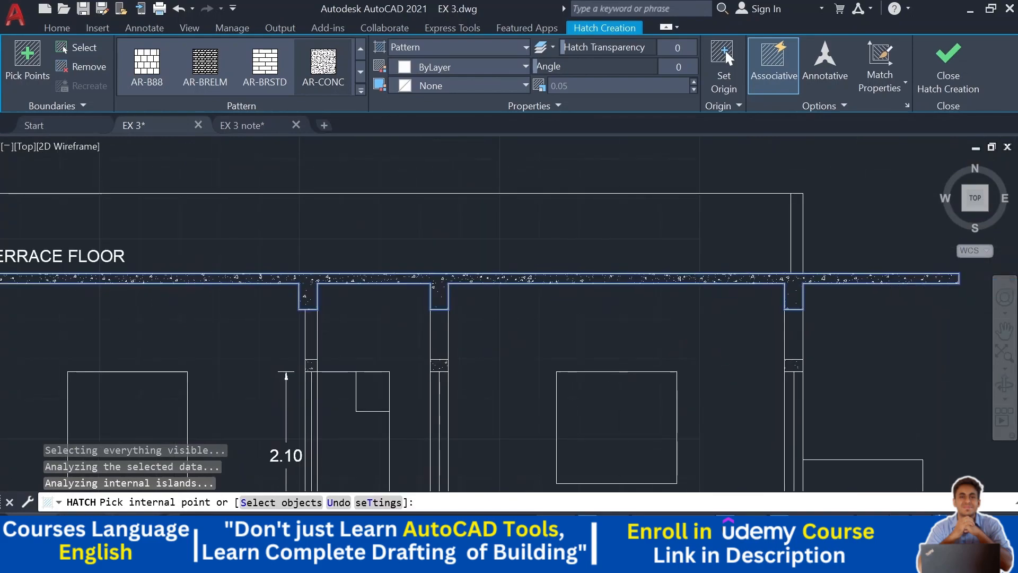
scroll(337, 289, down, 2)
mouse_move(449, 255)
middle_down()
mouse_move(468, 302)
mouse_move(550, 139)
middle_up()
scroll(456, 263, up, 2)
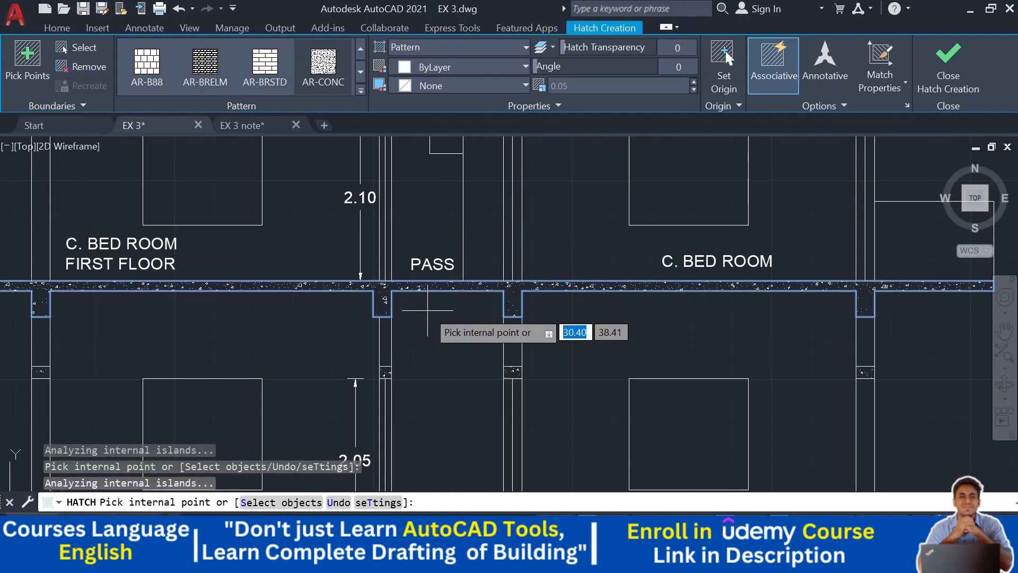
key(Escape)
- Hatch the first-floor column segments between the slabs with the ANSI32 pattern
scroll(671, 328, down, 2)
middle_drag(685, 337, 684, 301)
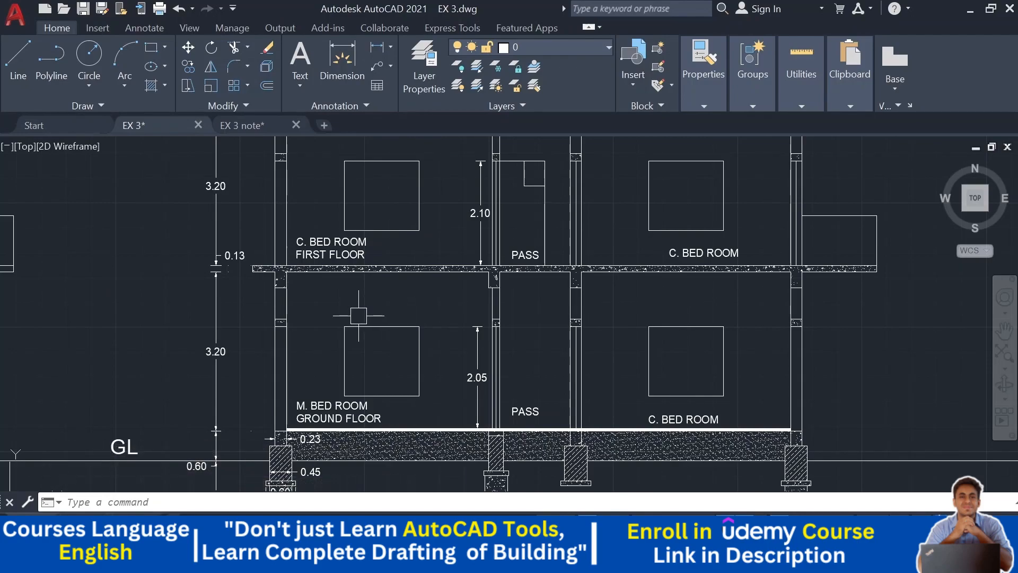
middle_drag(386, 308, 375, 310)
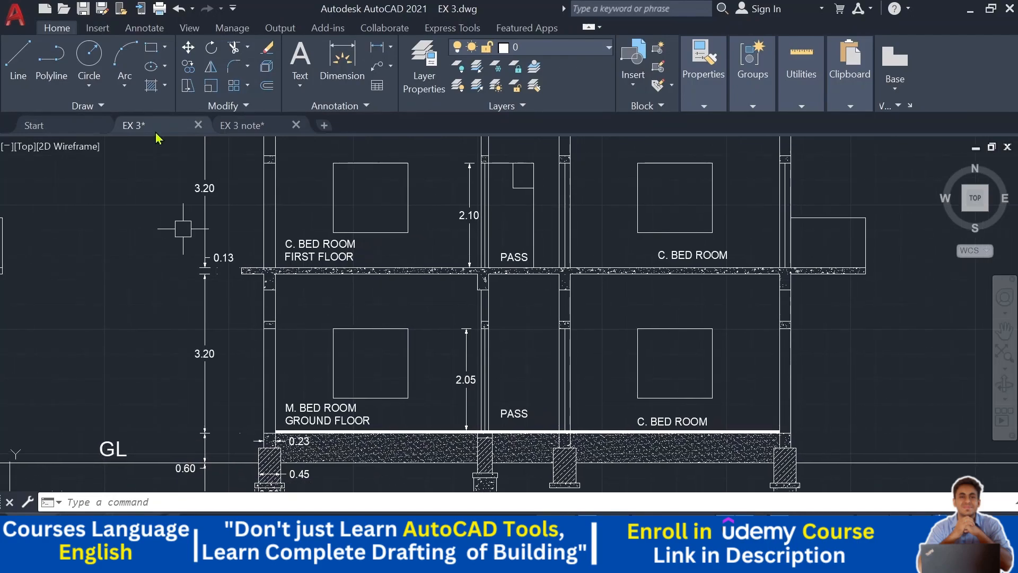
click(165, 87)
click(181, 108)
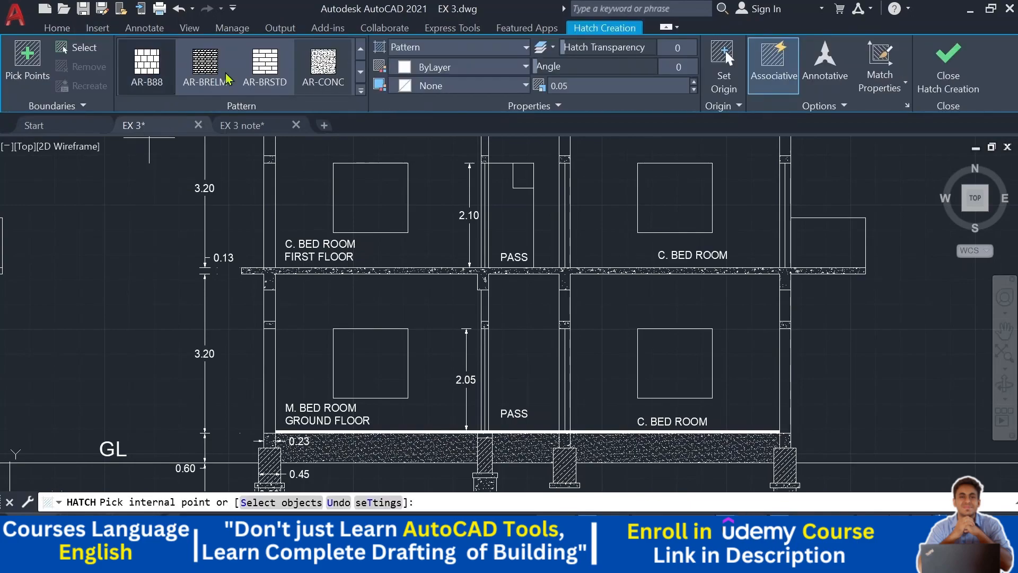
click(361, 49)
click(360, 50)
click(361, 49)
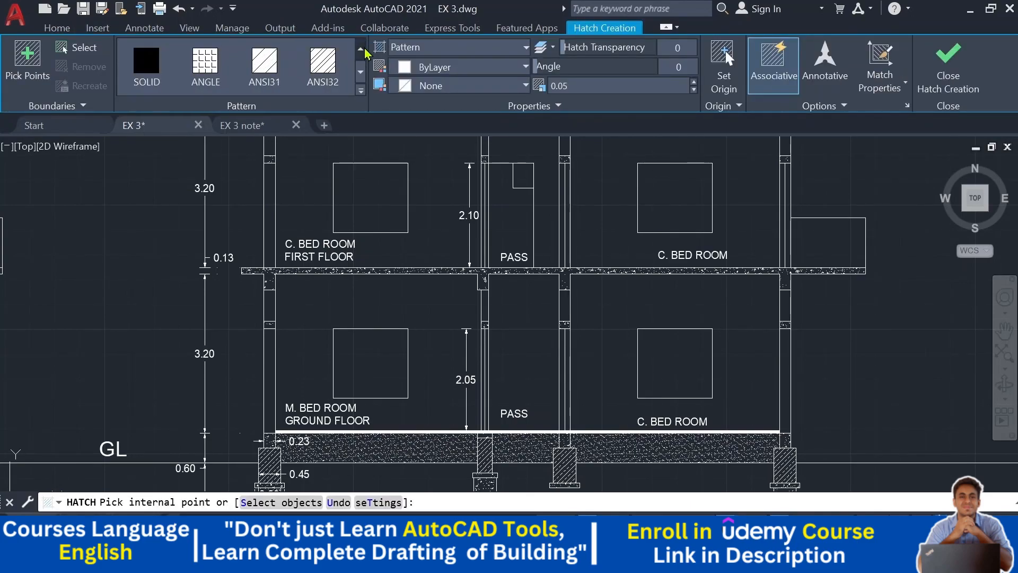
middle_drag(275, 178, 262, 281)
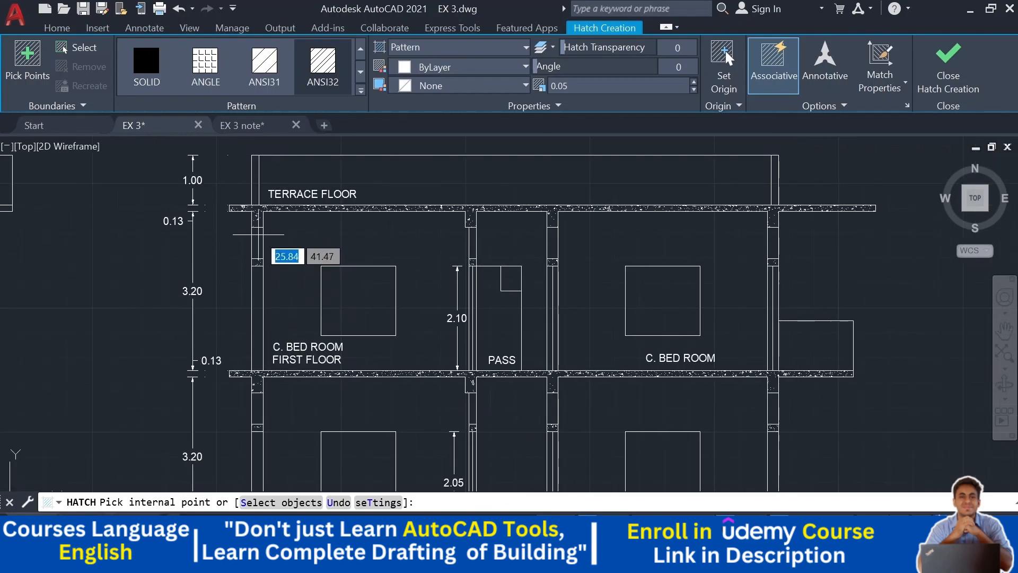
click(259, 234)
click(257, 323)
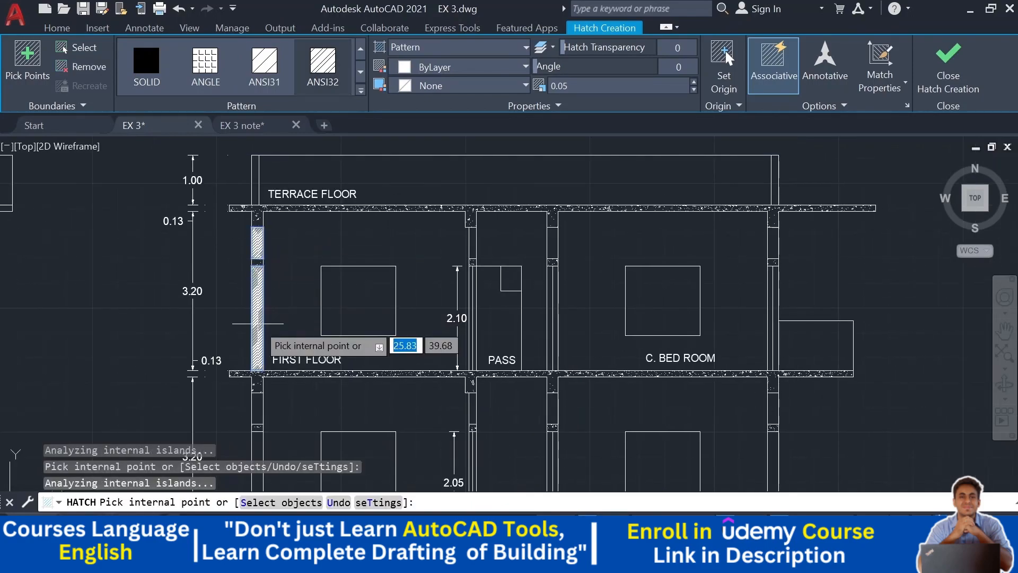
click(473, 242)
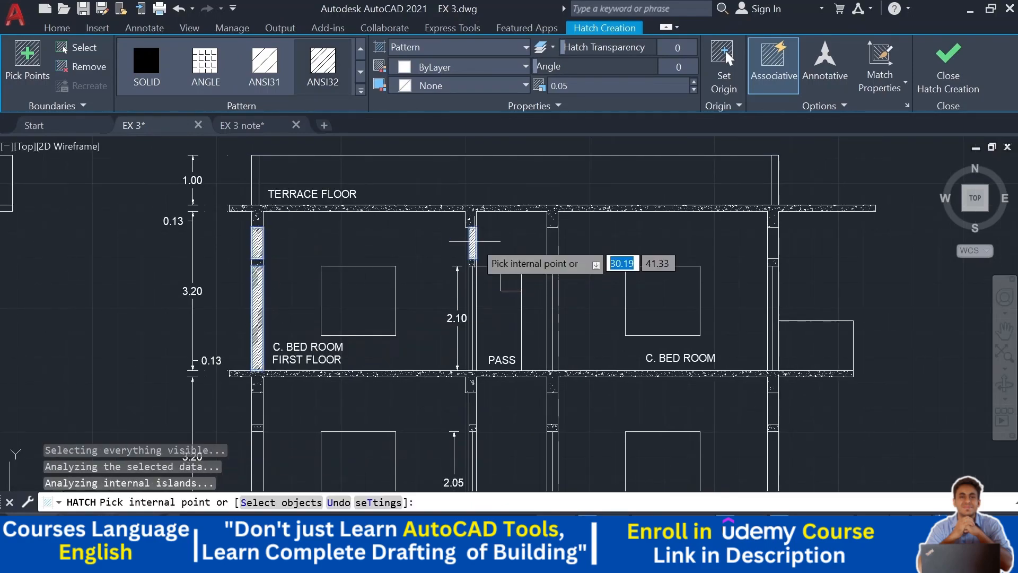
click(553, 242)
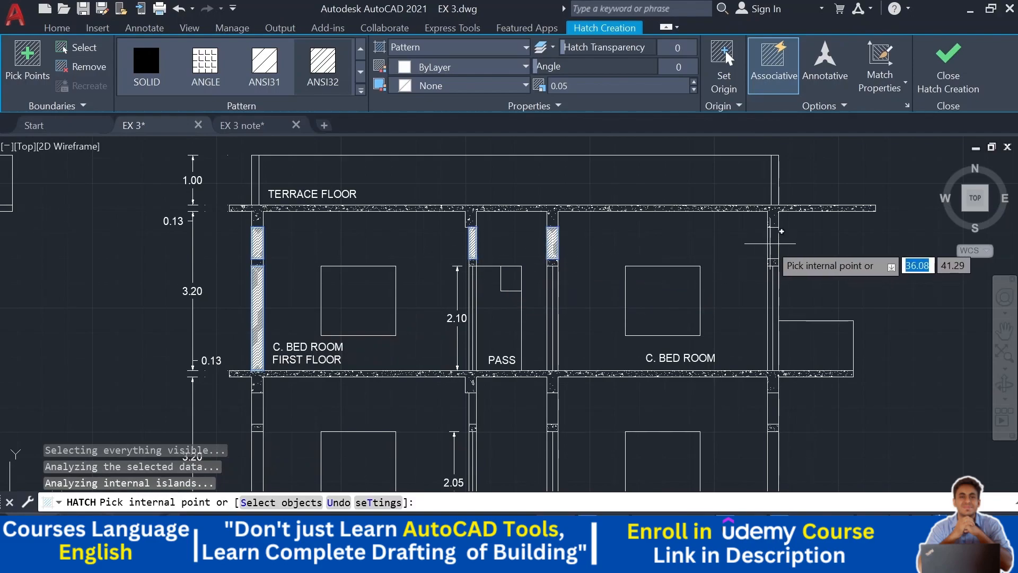
click(772, 243)
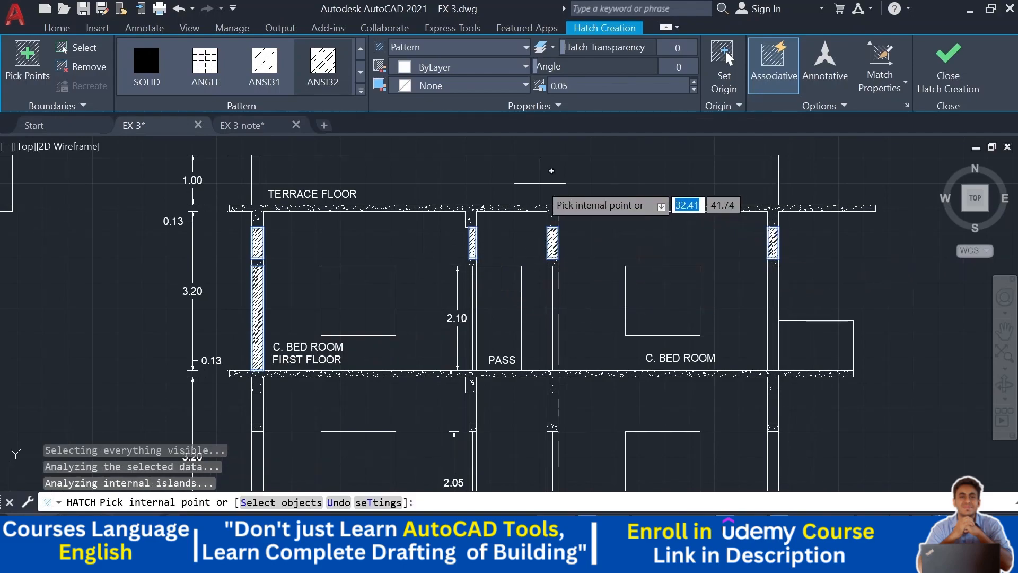
click(540, 183)
- Set the column hatch scale to 1 and finish the hatch
click(581, 92)
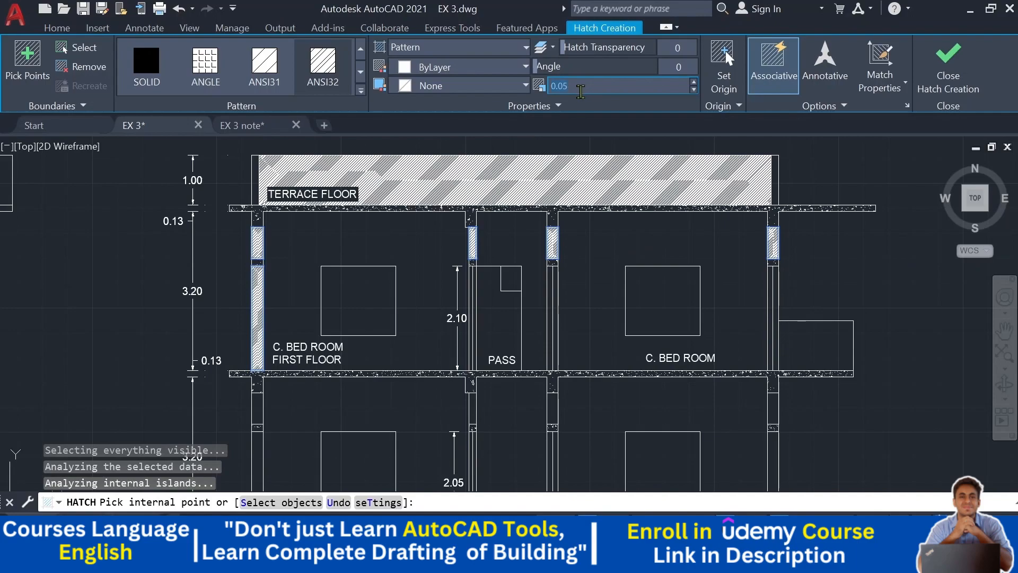
text(1)
key(Return)
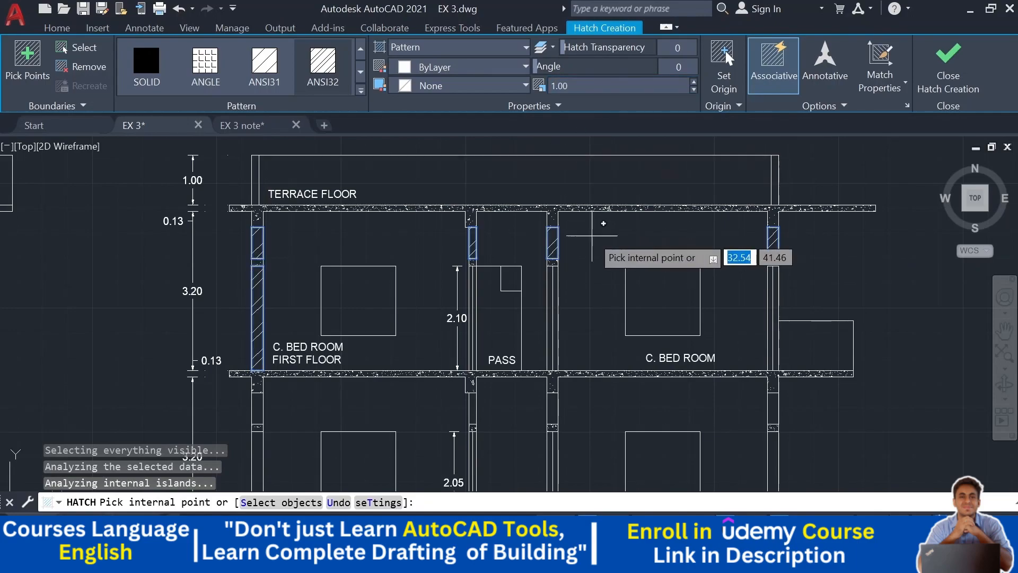
key(Escape)
- Hatch the ground-floor column segments with the ANSI32 pattern at scale 0.80
middle_drag(430, 328, 416, 242)
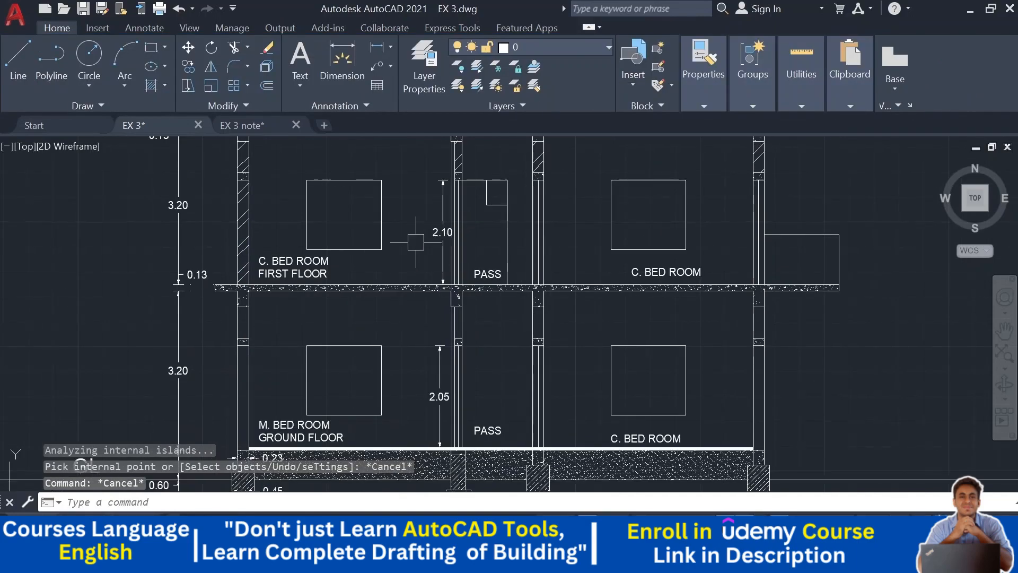
click(152, 88)
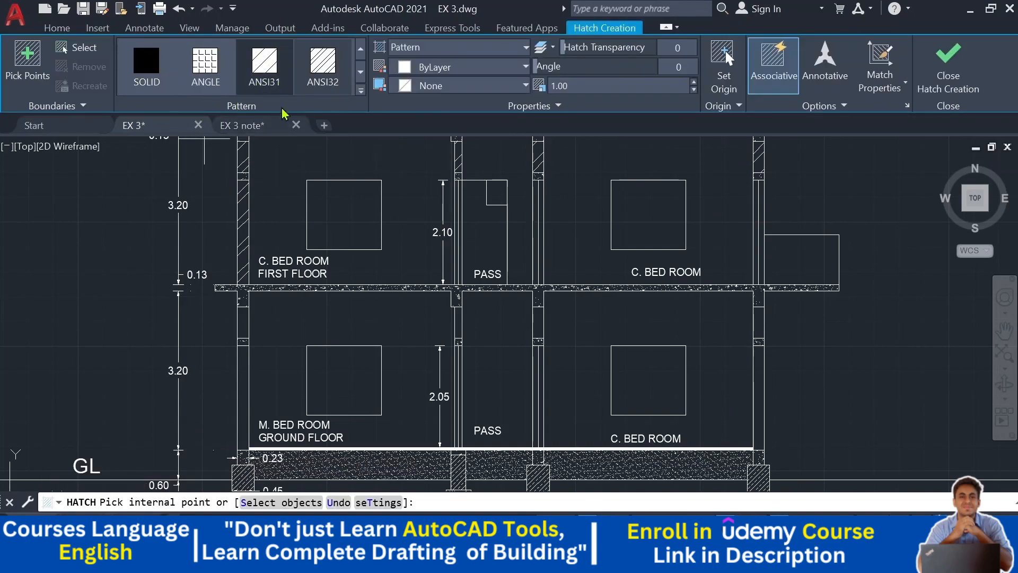
click(323, 70)
mouse_move(277, 237)
middle_down()
mouse_move(279, 304)
mouse_move(290, 142)
middle_up()
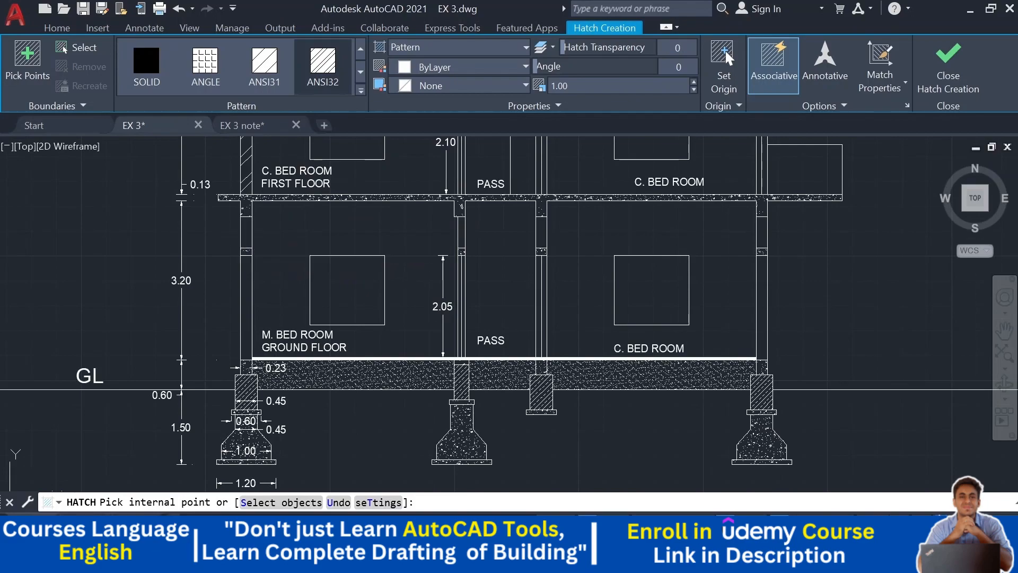
click(246, 234)
click(246, 299)
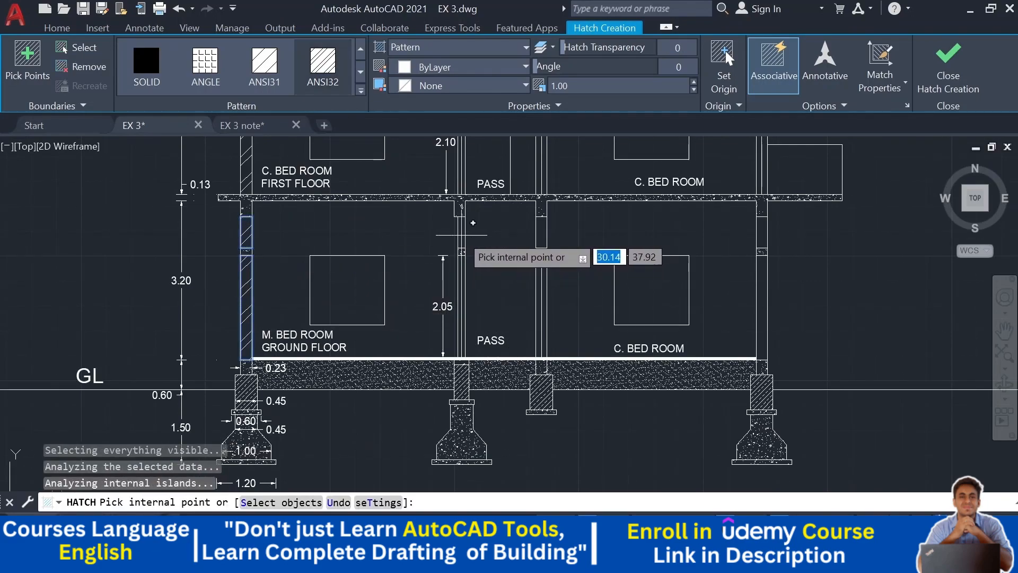
click(462, 232)
click(541, 232)
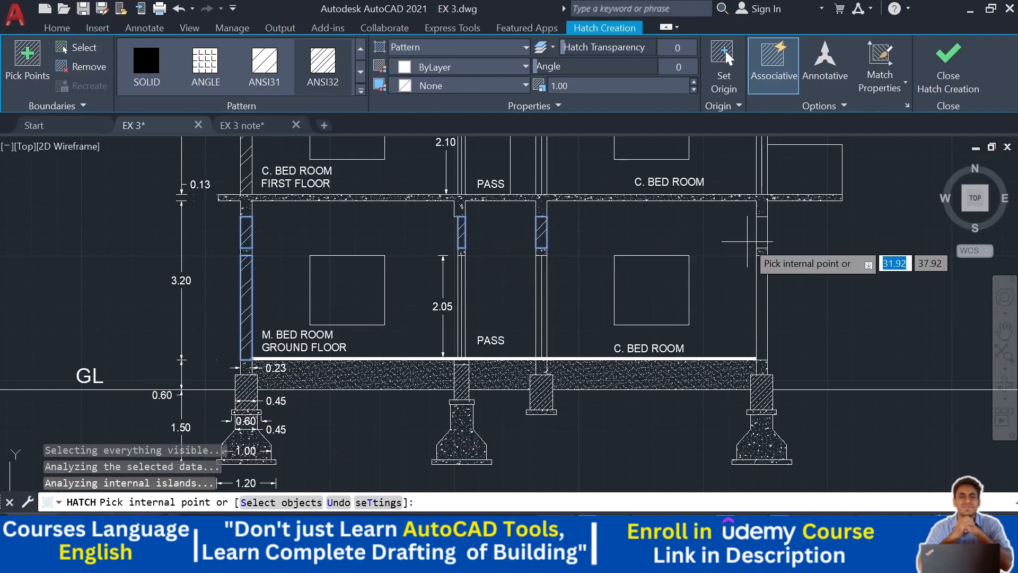
click(763, 232)
click(762, 312)
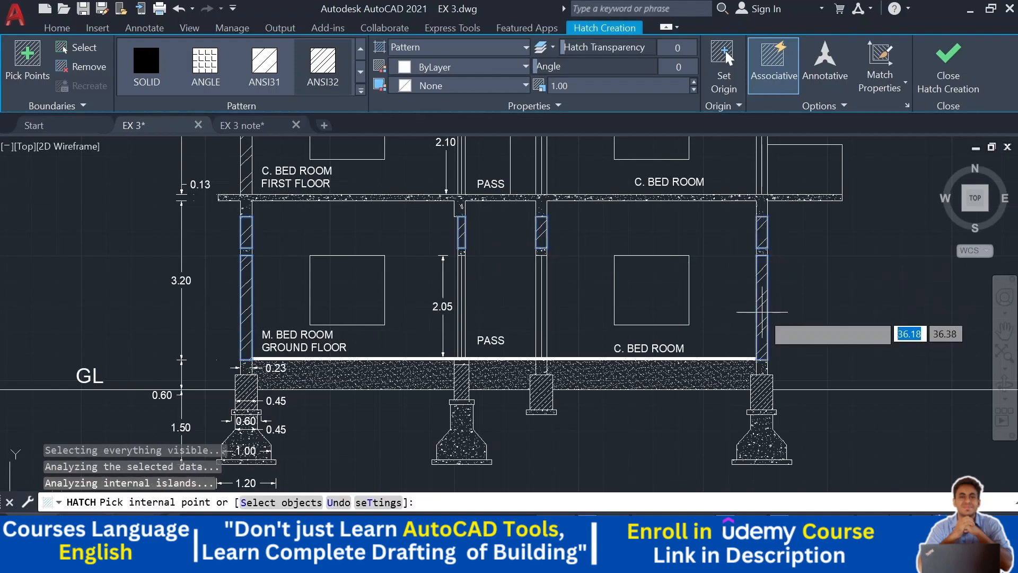
click(594, 88)
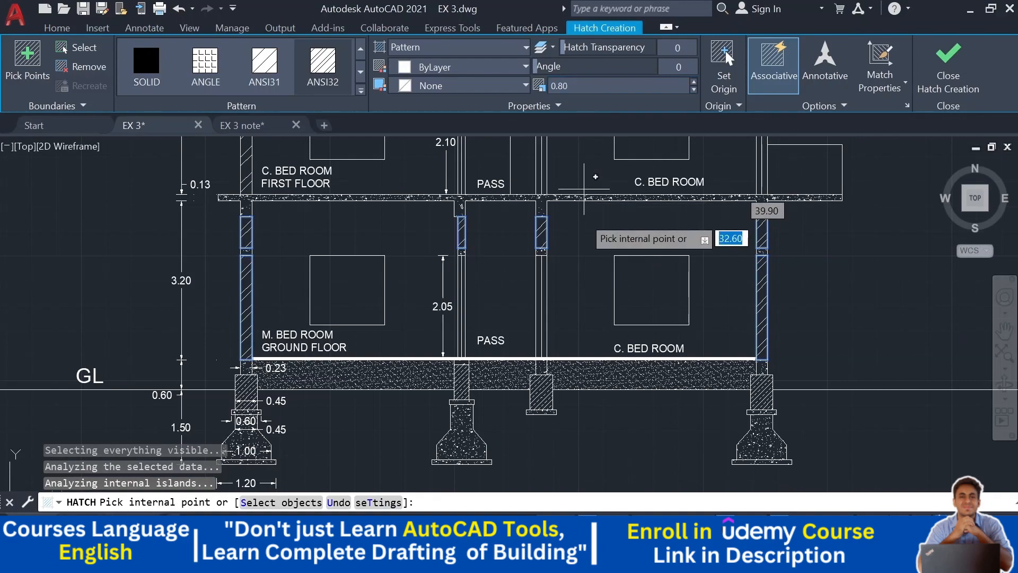
key(Escape)
key(Escape)
- Inspect the column hatching and footings across the whole section
middle_drag(573, 247, 555, 395)
scroll(529, 227, up, 4)
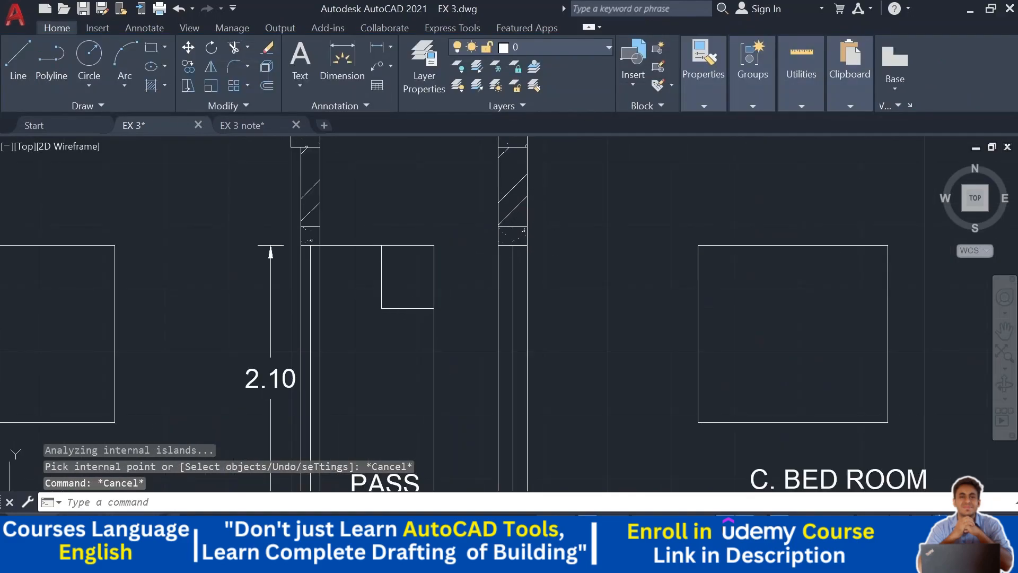
click(418, 329)
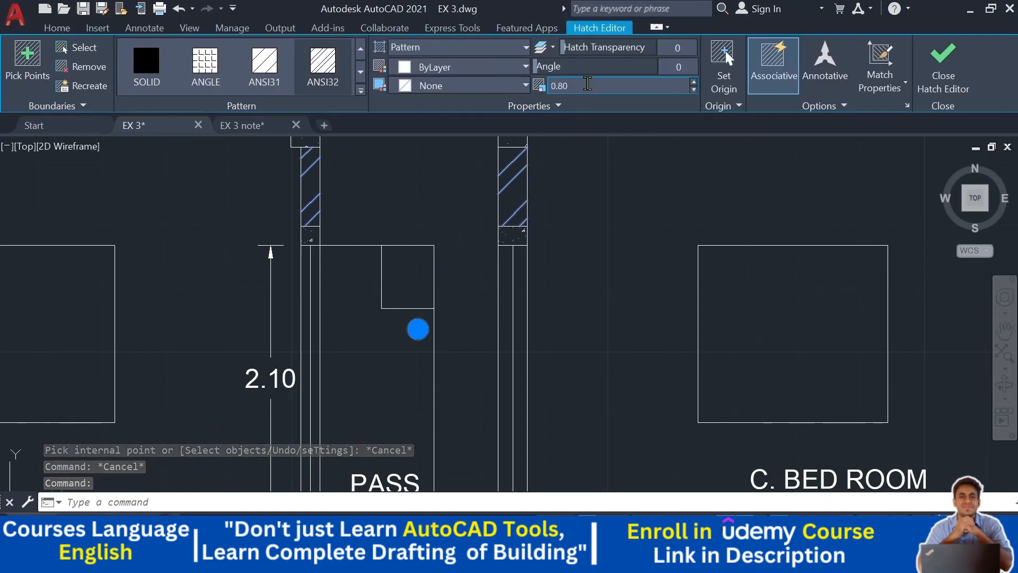
key(Escape)
scroll(637, 278, down, 5)
middle_drag(646, 284, 560, 206)
middle_drag(738, 289, 742, 294)
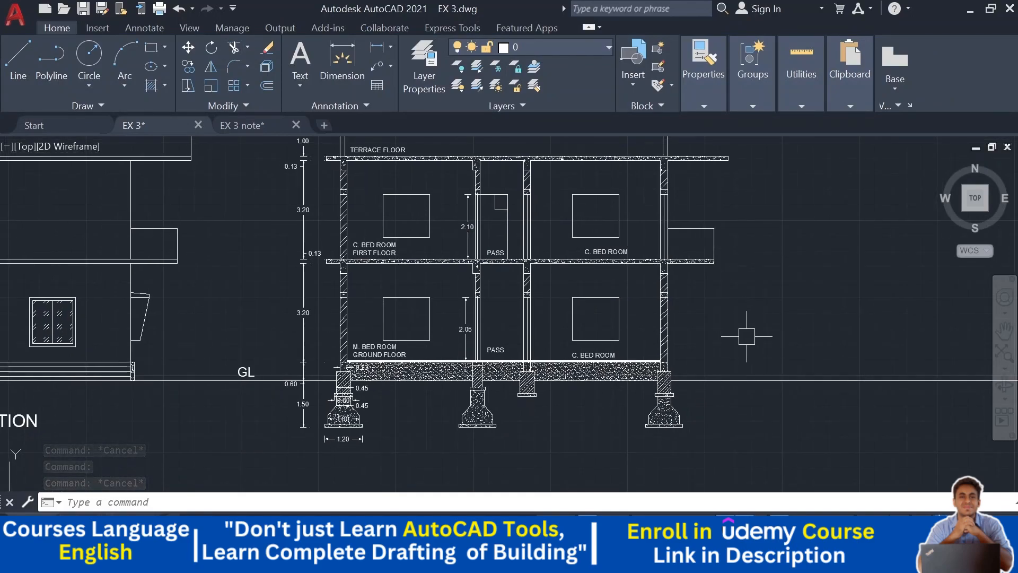
scroll(747, 329, up, 3)
mouse_move(553, 305)
middle_down()
mouse_move(584, 307)
mouse_move(587, 245)
mouse_move(575, 367)
middle_up()
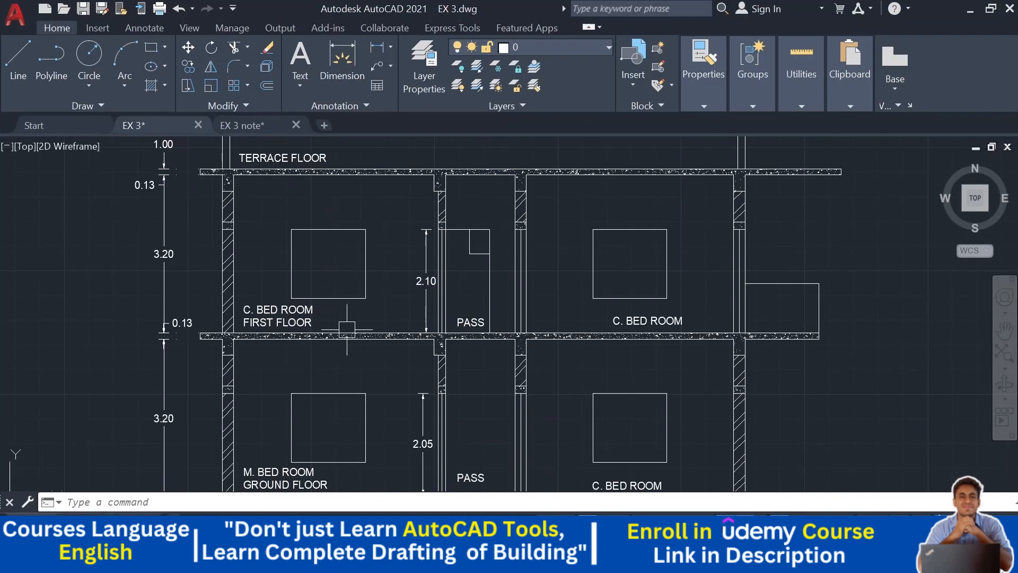
mouse_move(196, 187)
middle_down()
mouse_move(215, 246)
mouse_move(215, 170)
middle_up()
middle_drag(206, 327, 222, 185)
scroll(228, 351, up, 3)
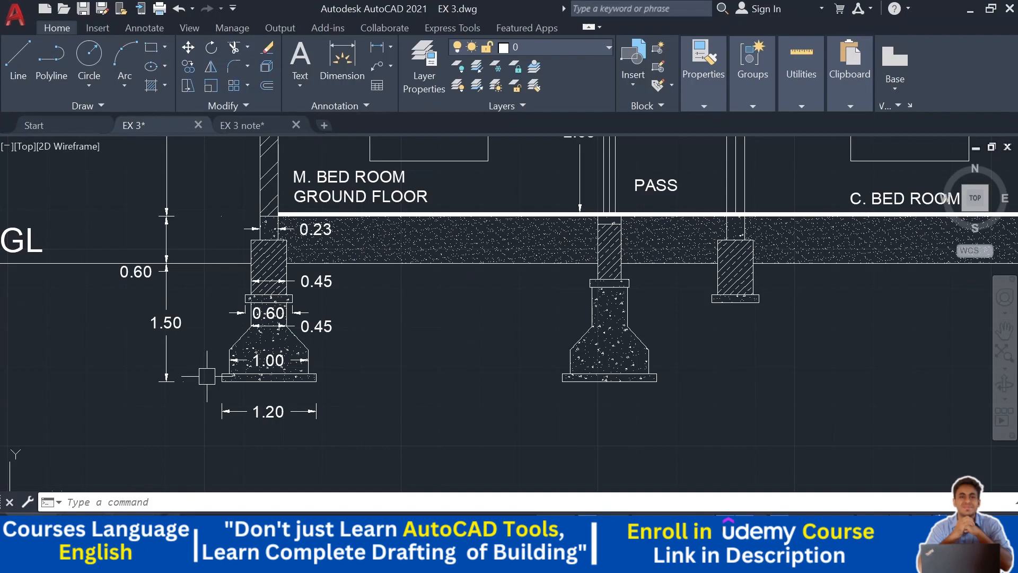
scroll(414, 359, down, 4)
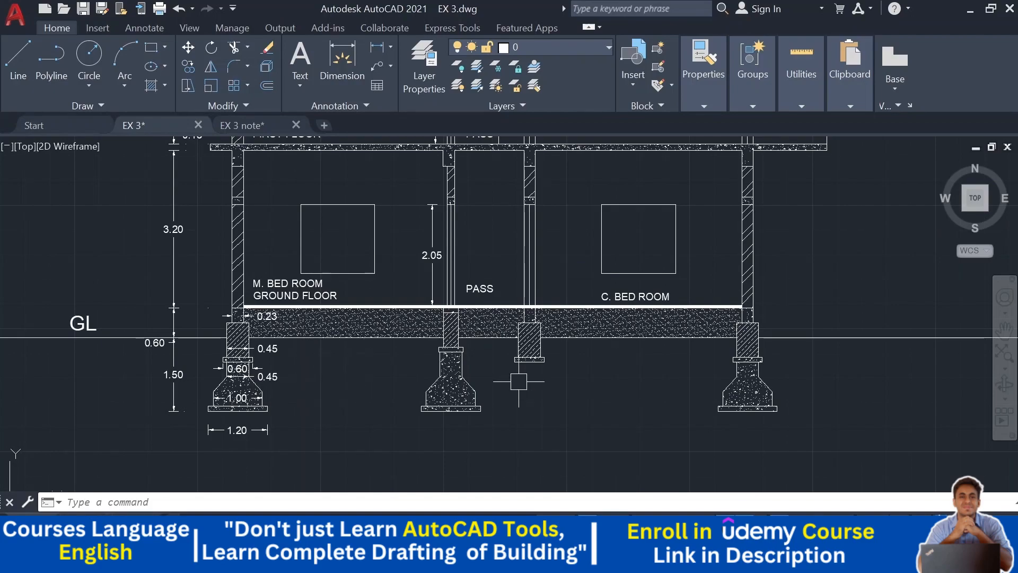
scroll(583, 340, down, 5)
scroll(537, 295, up, 3)
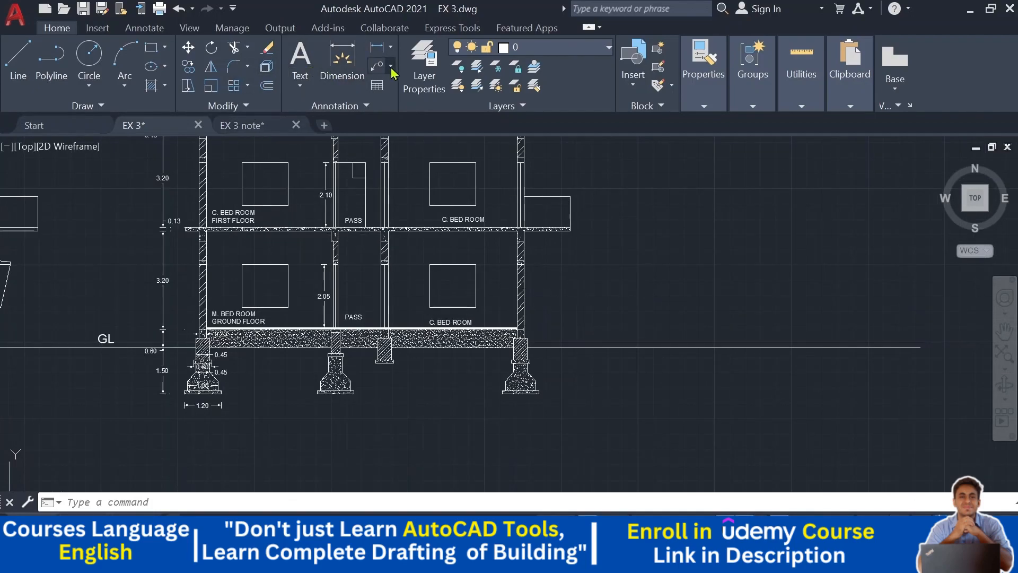
- Add a multileader from the bottom PCC slab of the footing, labelled "P.C.C BED"
click(392, 71)
click(409, 93)
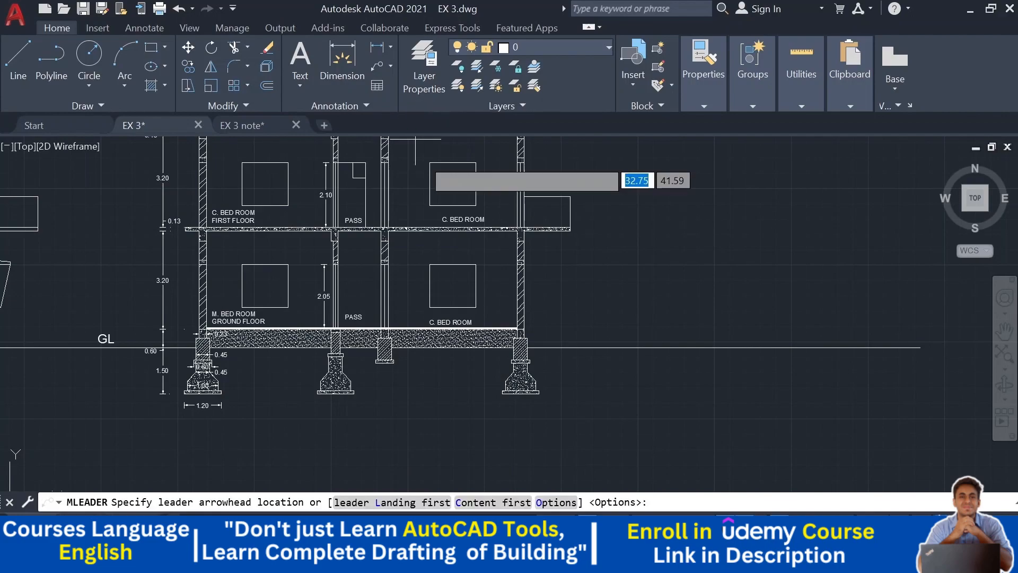
scroll(542, 470, up, 4)
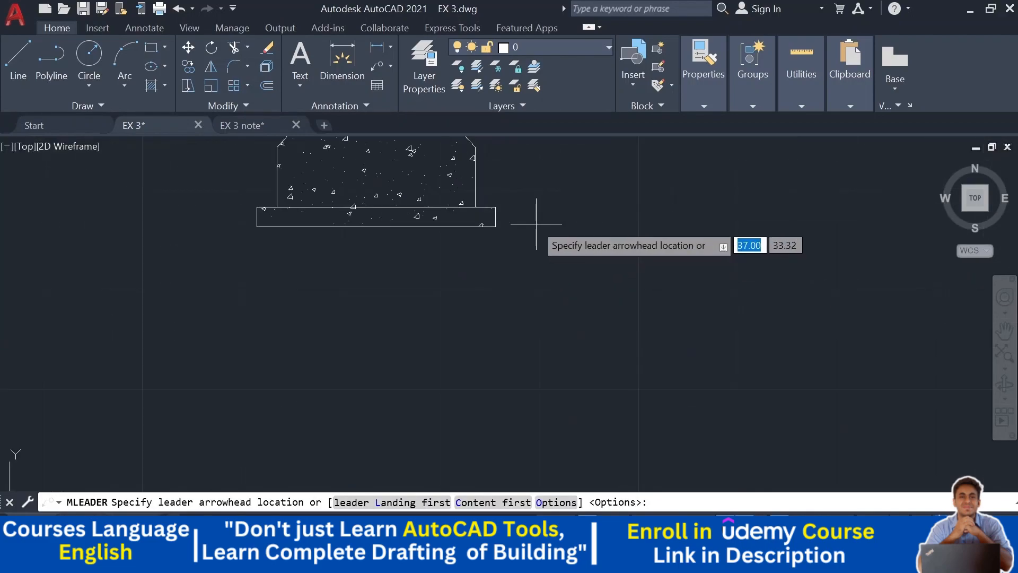
click(497, 215)
middle_drag(569, 192, 495, 296)
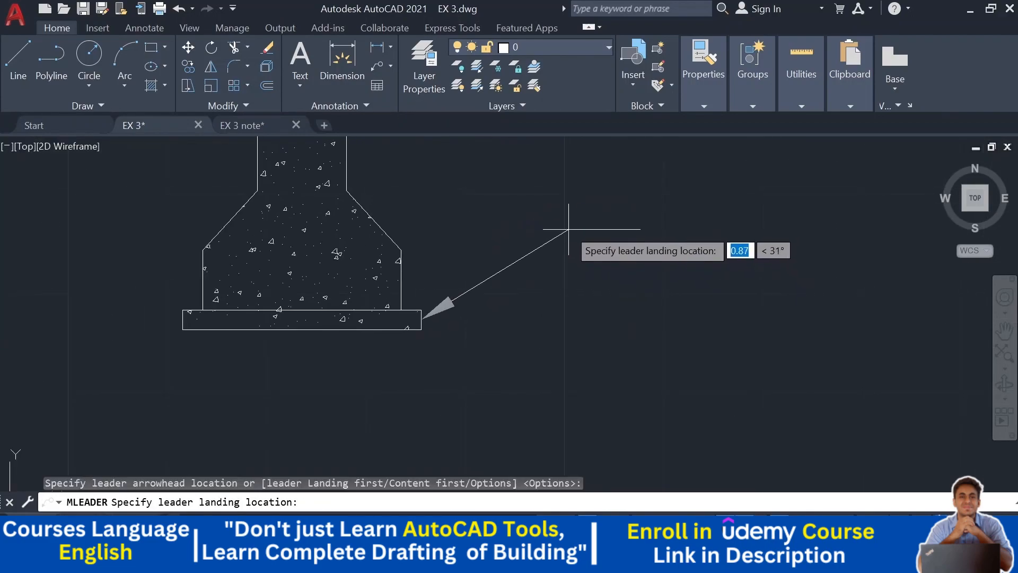
scroll(568, 227, down, 2)
middle_drag(568, 227, 553, 285)
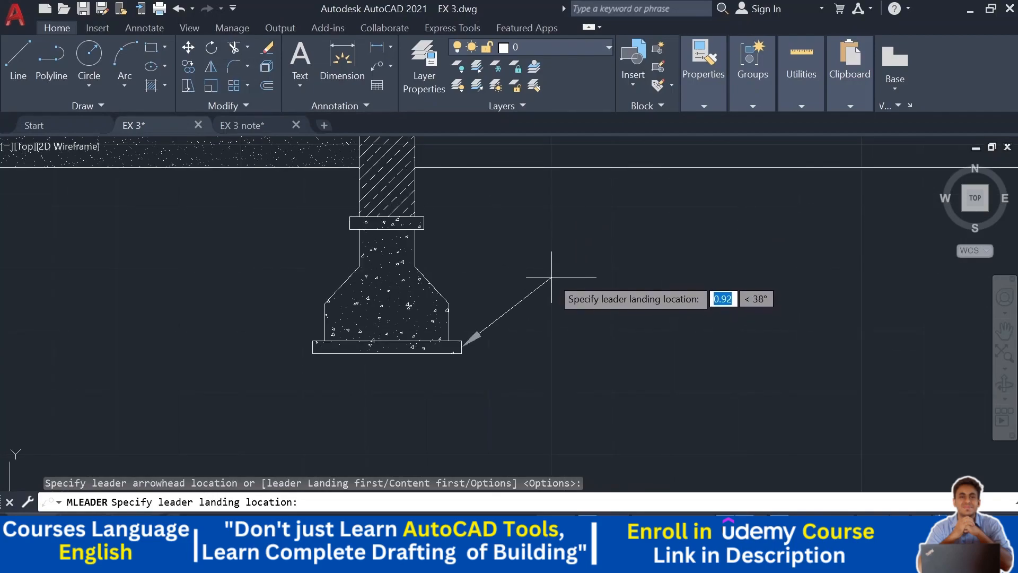
click(551, 273)
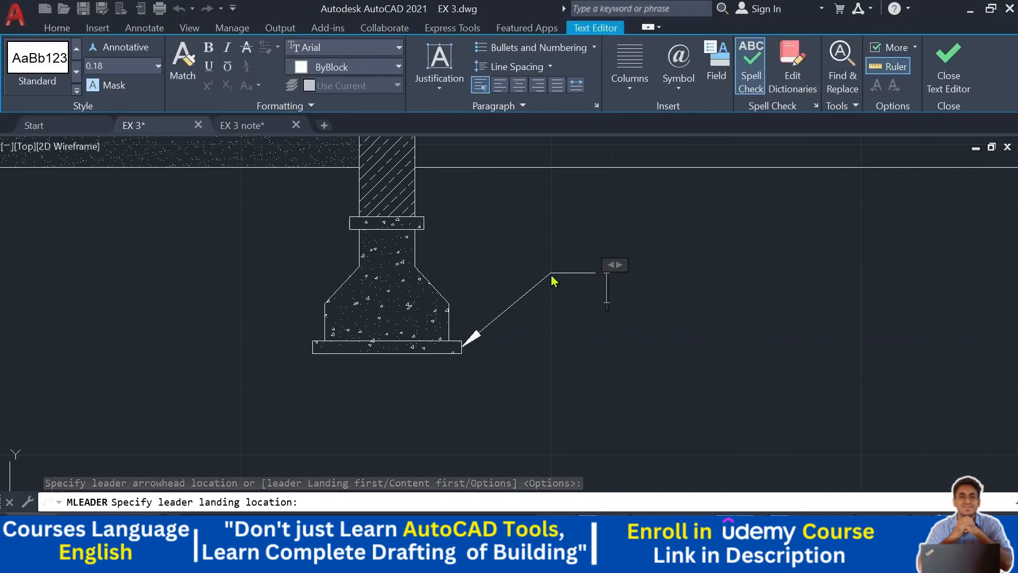
text(C)
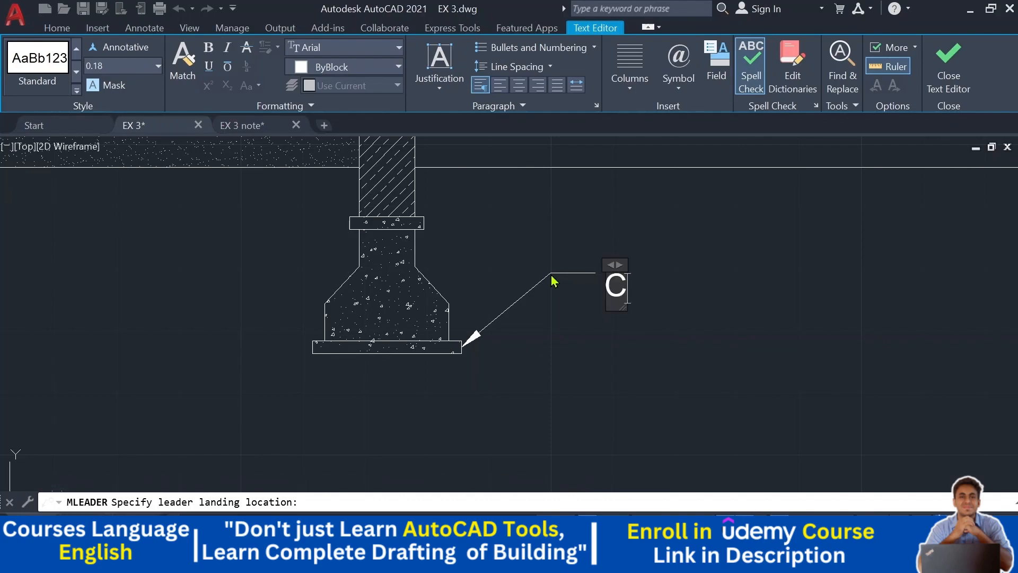
text(.C)
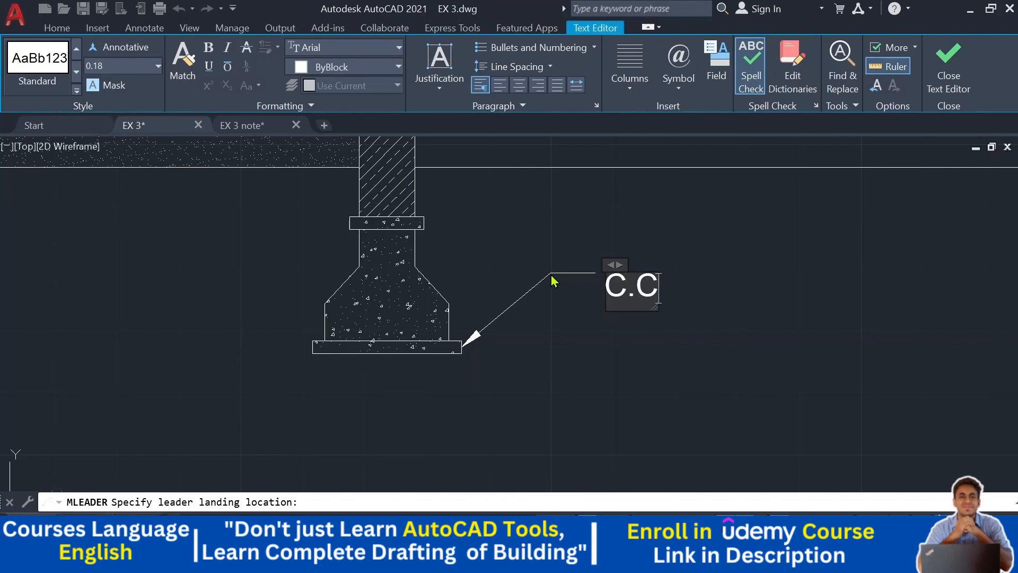
key(Home)
text(P.C.C)
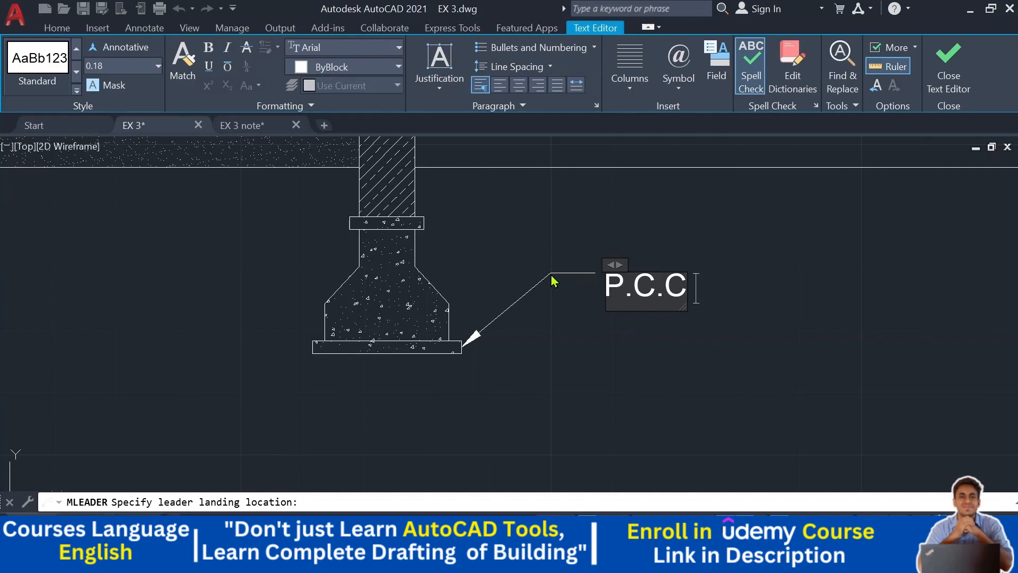
text( BEd)
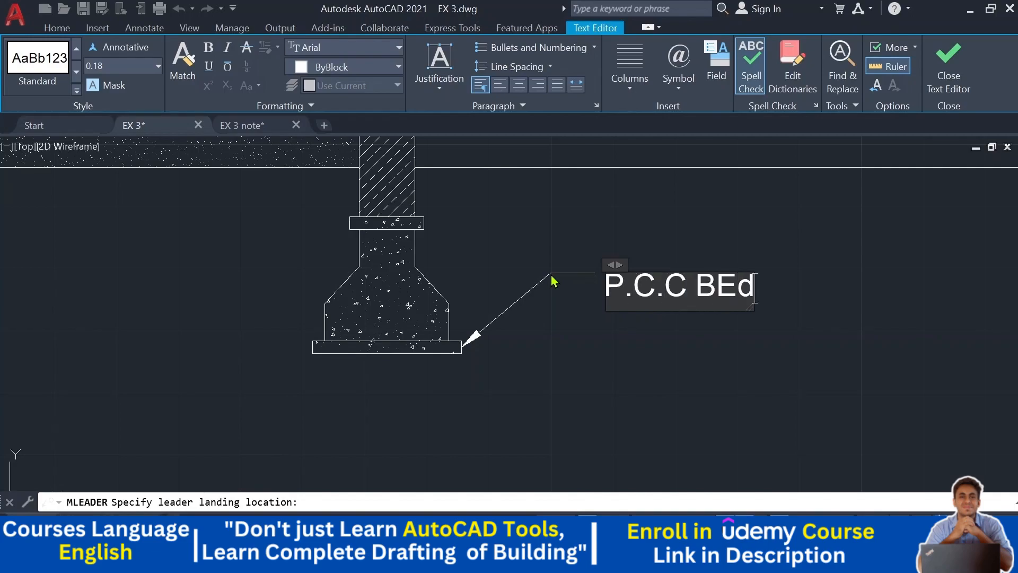
key(BackSpace)
text(D)
click(601, 346)
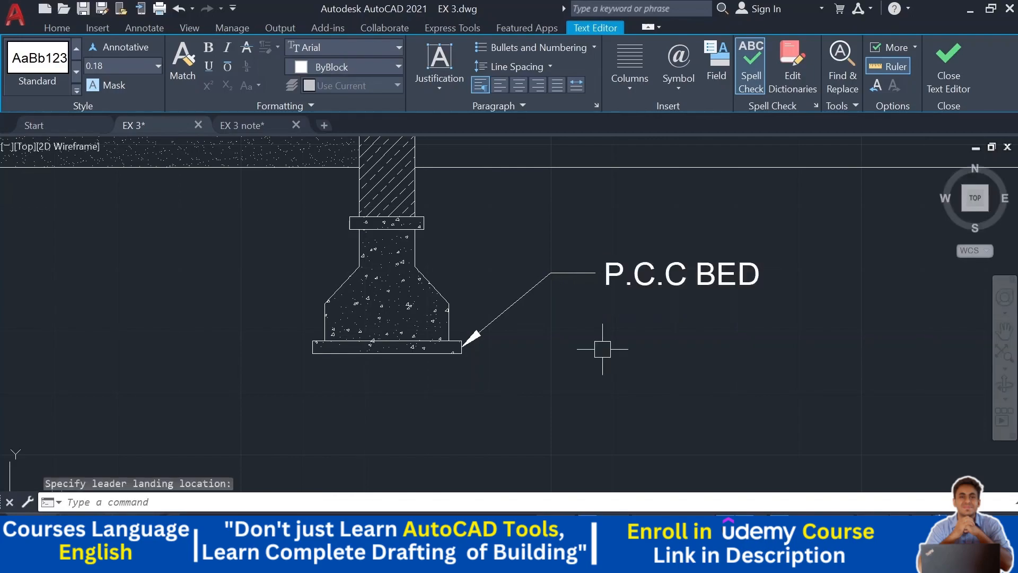
- Add a multileader from the sloped footing block, labelled "COLUMN FOOTING"
middle_drag(601, 346, 589, 439)
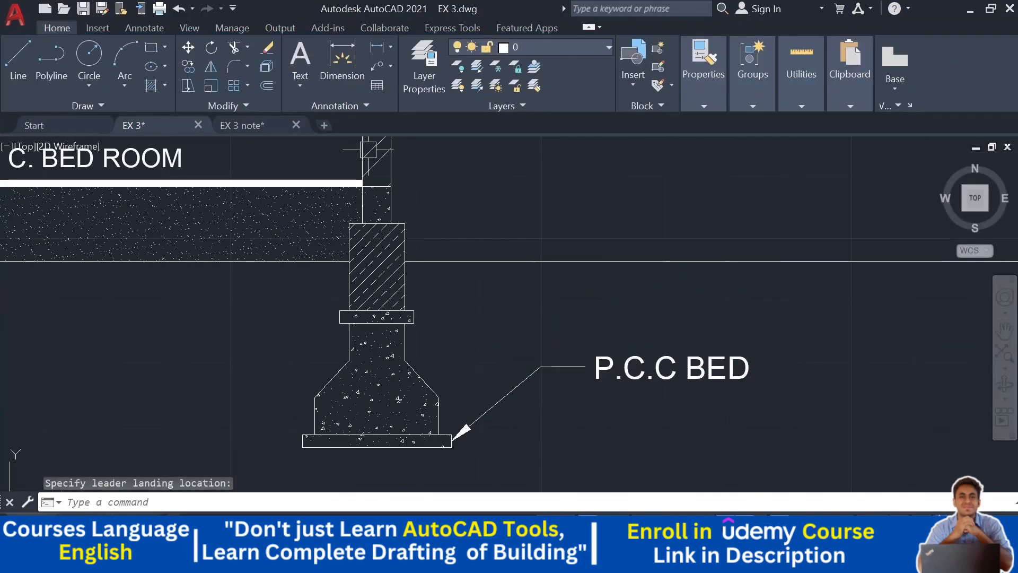
click(374, 71)
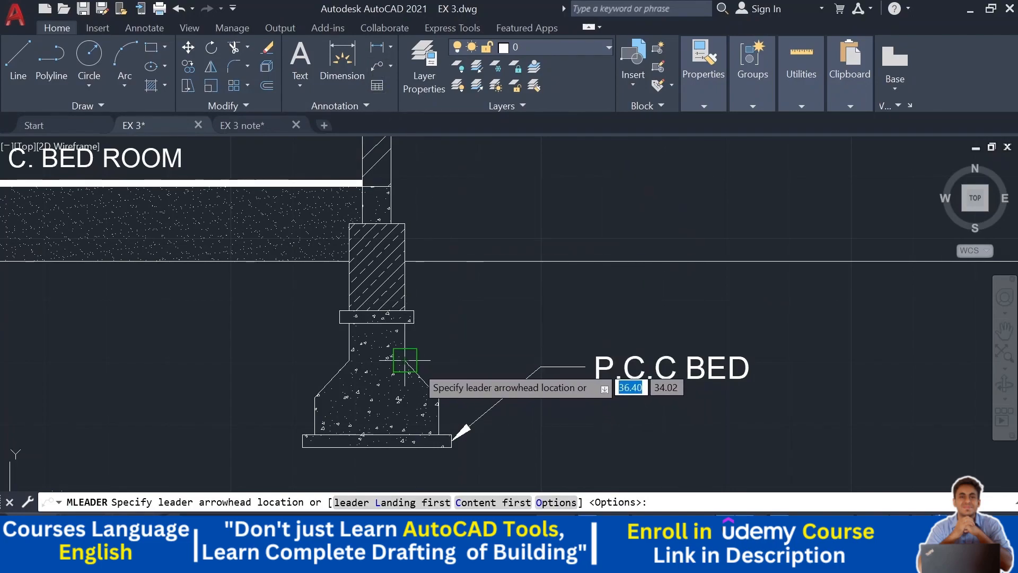
click(424, 376)
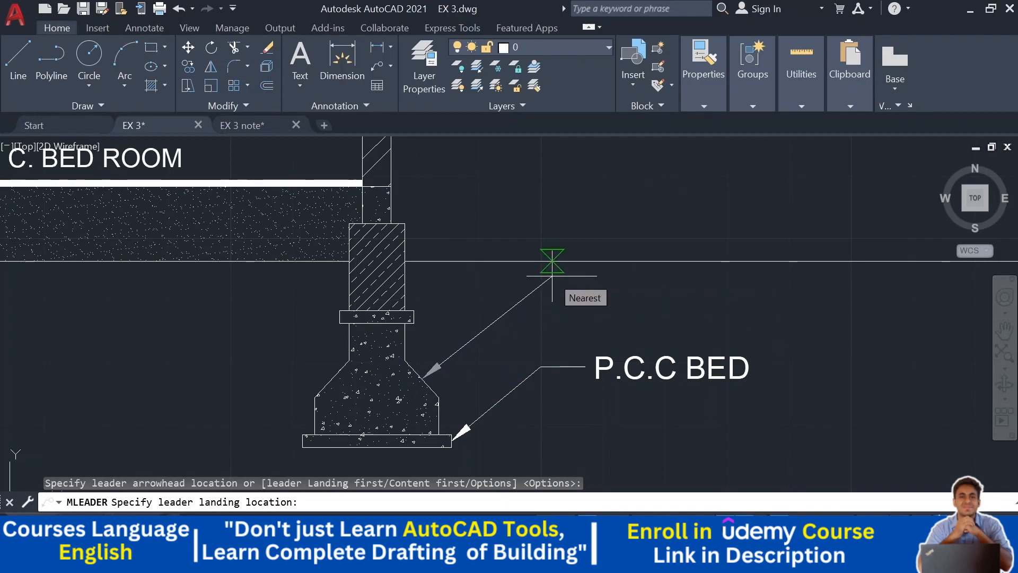
scroll(552, 275, up, 2)
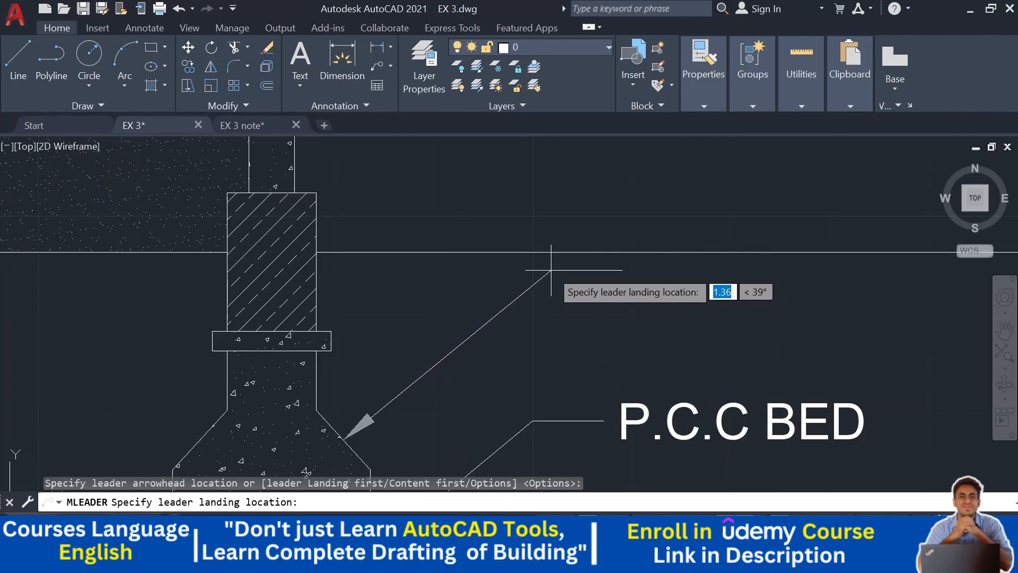
scroll(550, 267, up, 2)
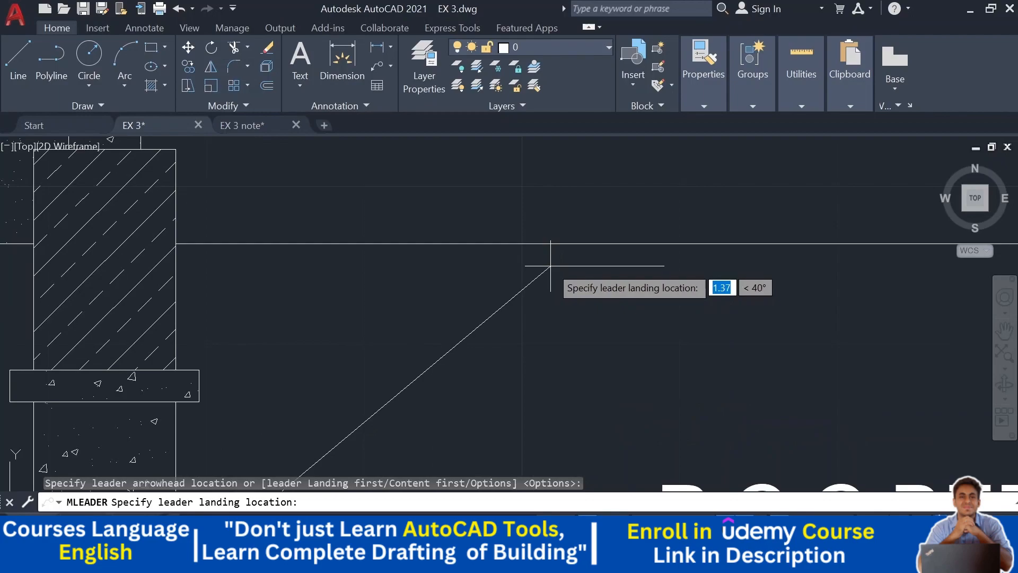
click(551, 265)
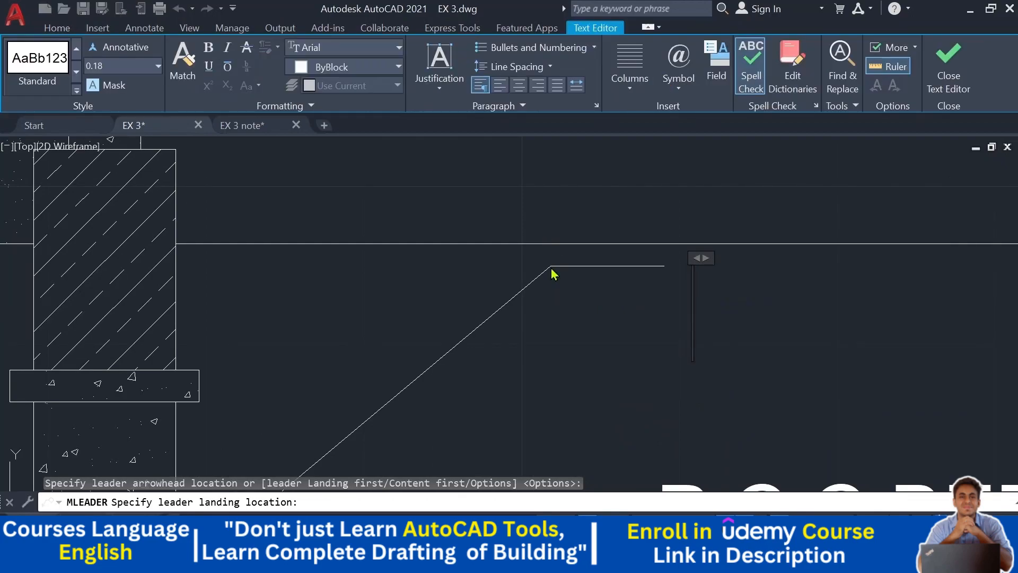
text(C)
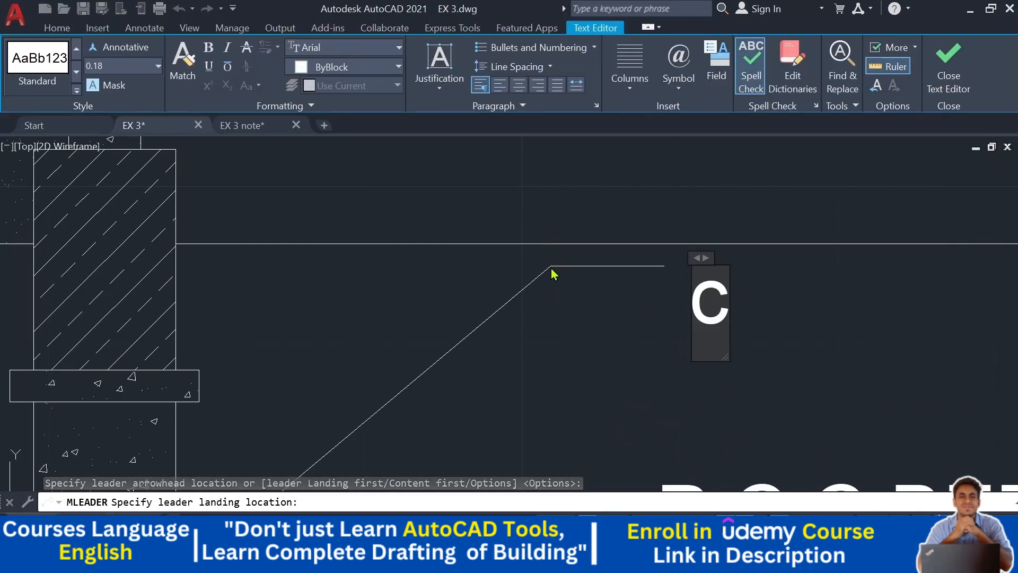
key(BackSpace)
text(COL)
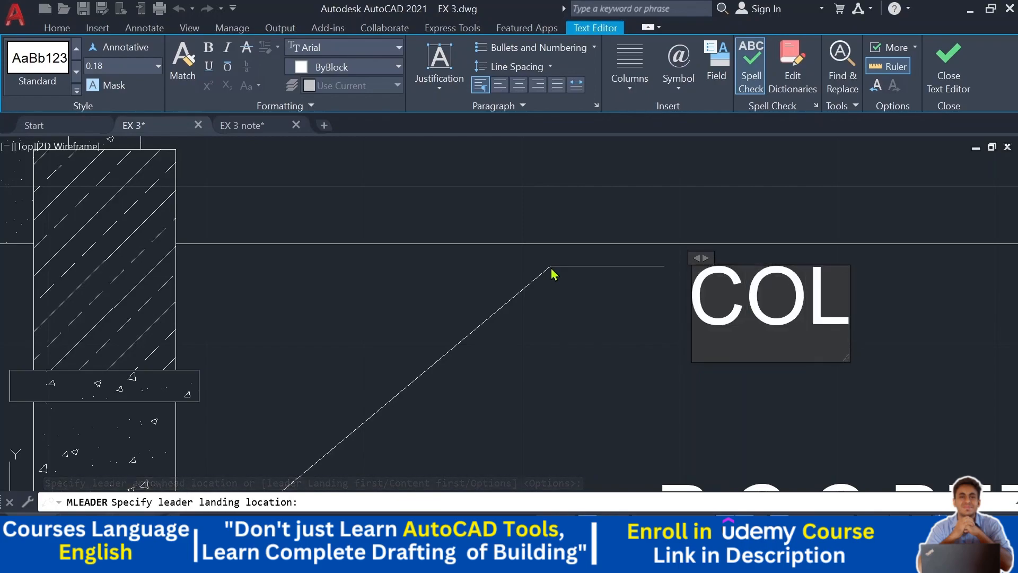
text(UMN FOOTING)
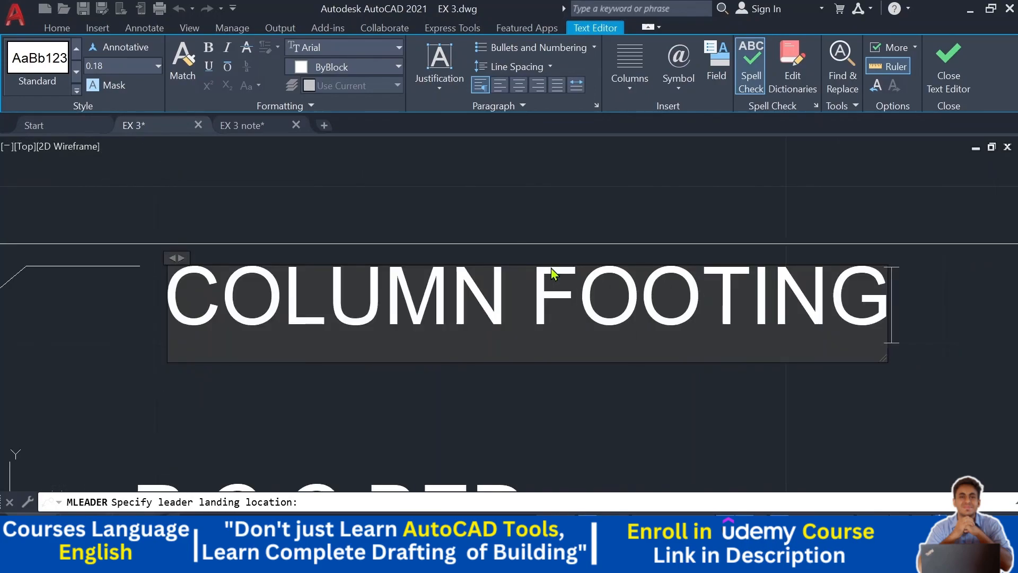
scroll(552, 273, down, 4)
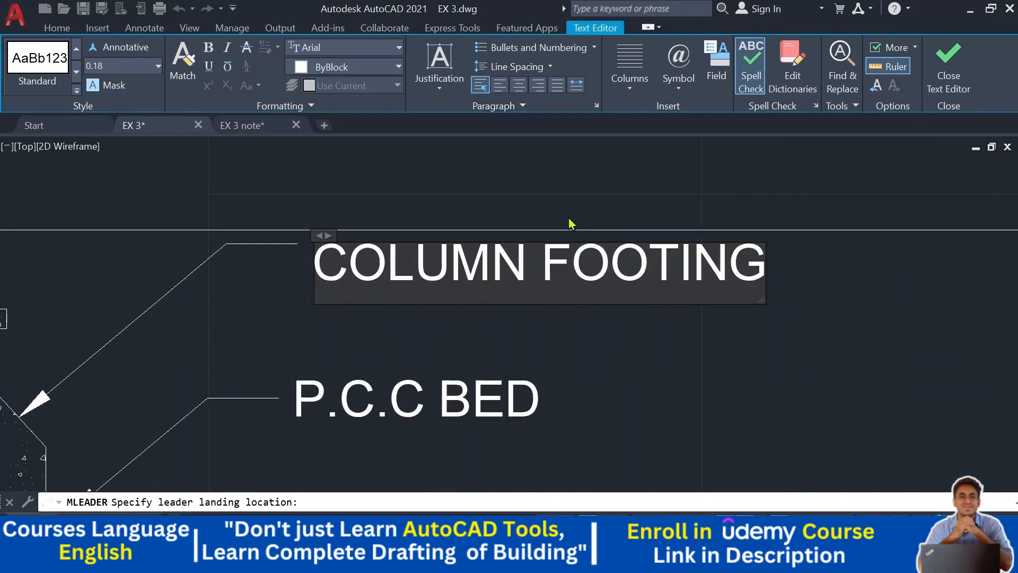
click(629, 301)
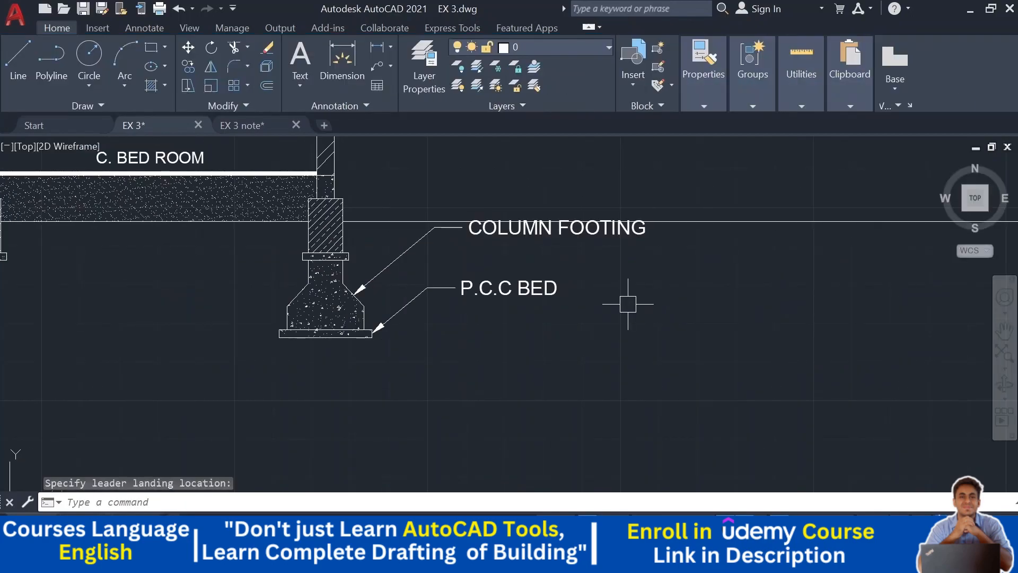
- Add a multileader from the hatched column segment at ground level, labelled "U.C.R"
middle_drag(617, 314, 619, 379)
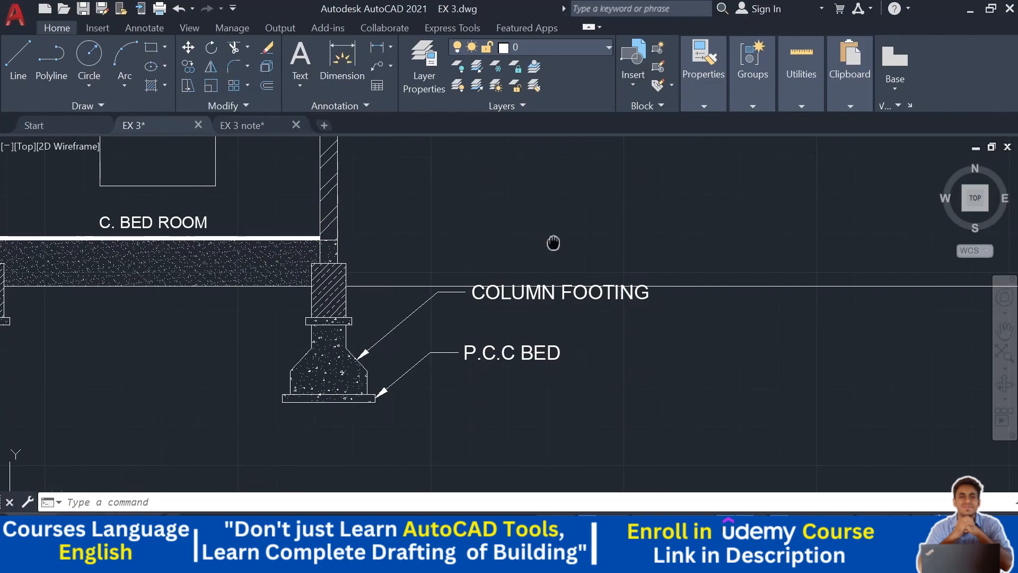
mouse_move(554, 242)
middle_down()
mouse_move(566, 214)
mouse_move(420, 266)
middle_up()
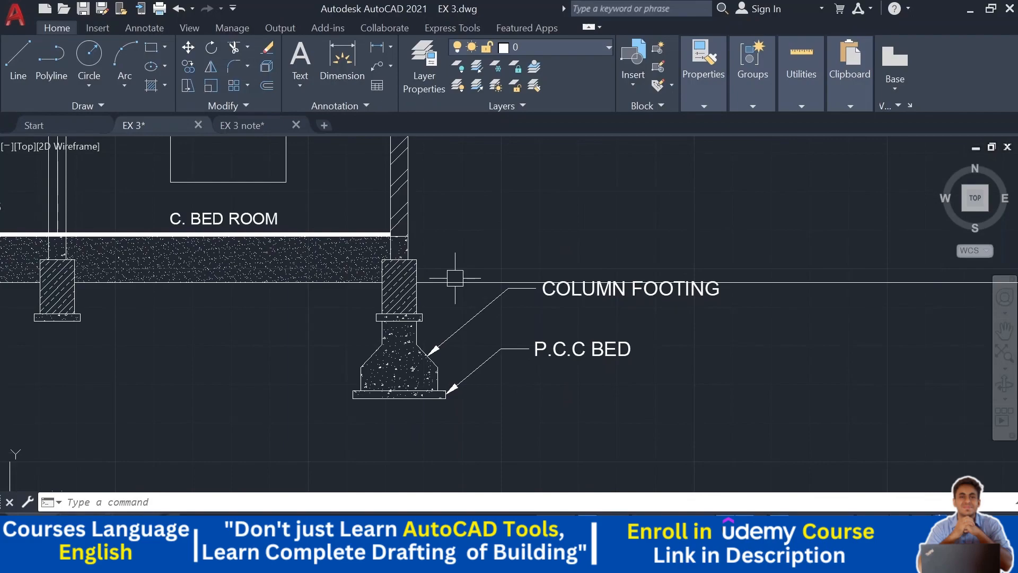
scroll(448, 295, up, 5)
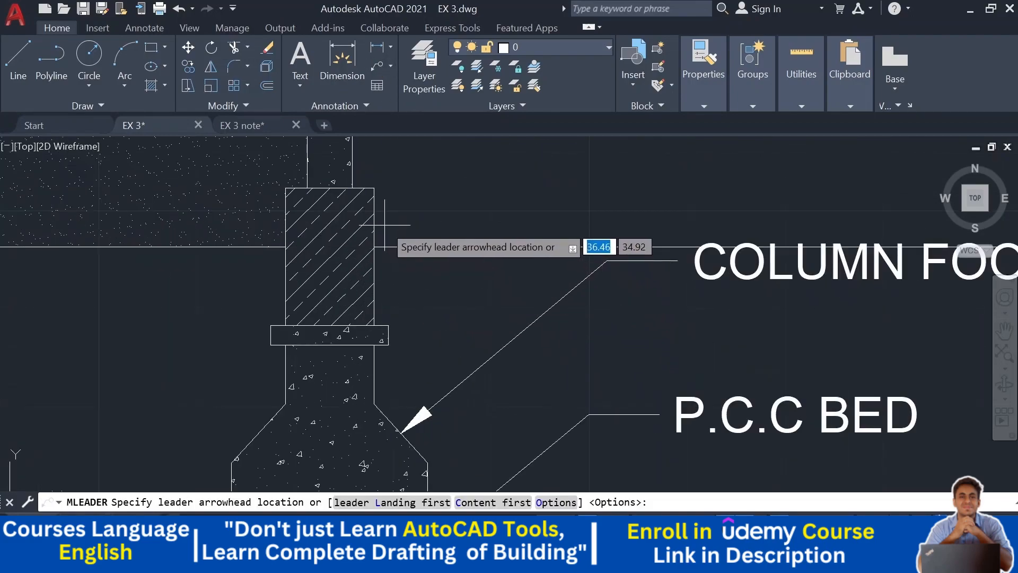
click(371, 220)
mouse_move(531, 202)
middle_down()
mouse_move(539, 220)
mouse_move(518, 232)
middle_up()
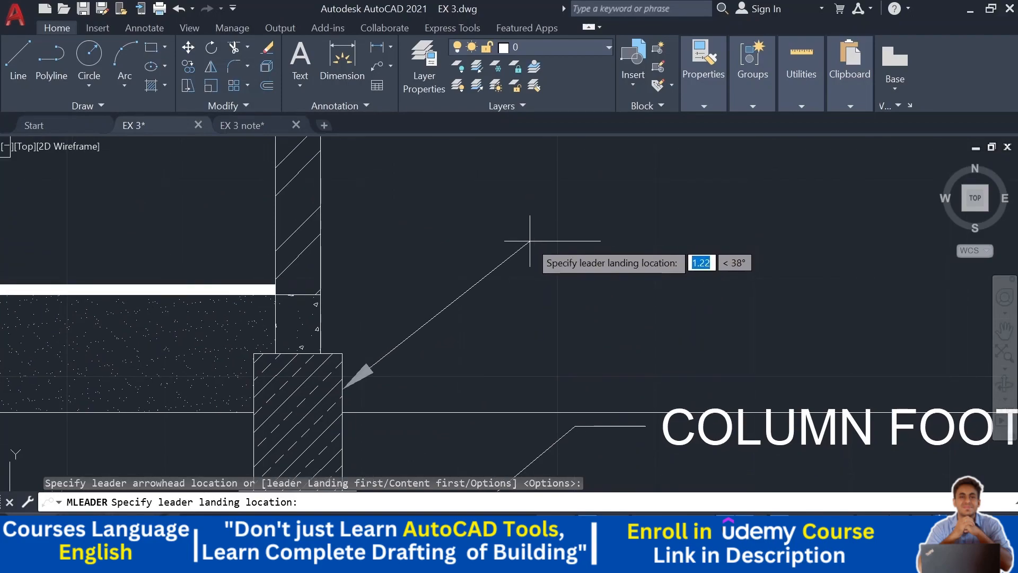
click(530, 241)
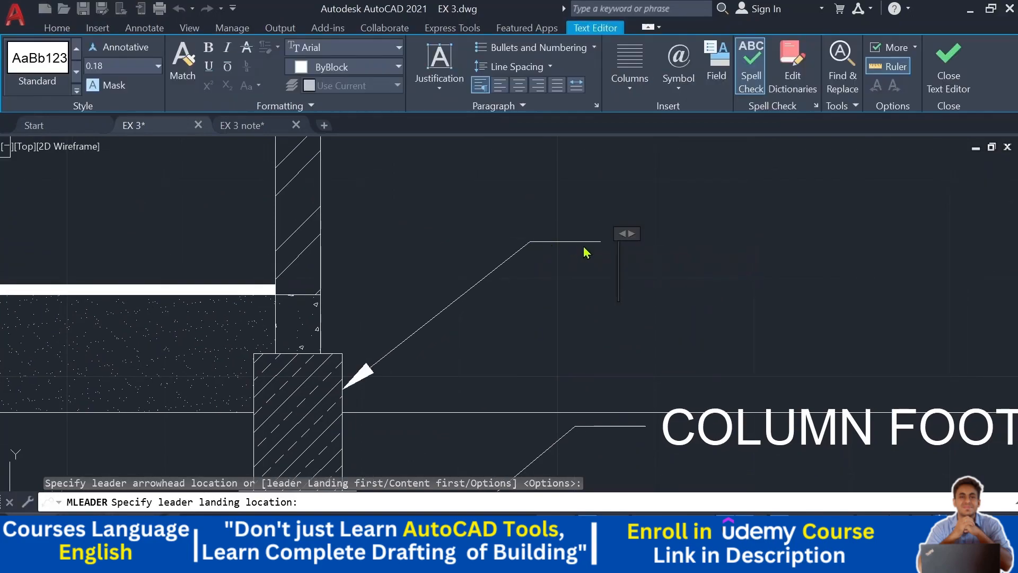
text(U.C.CR)
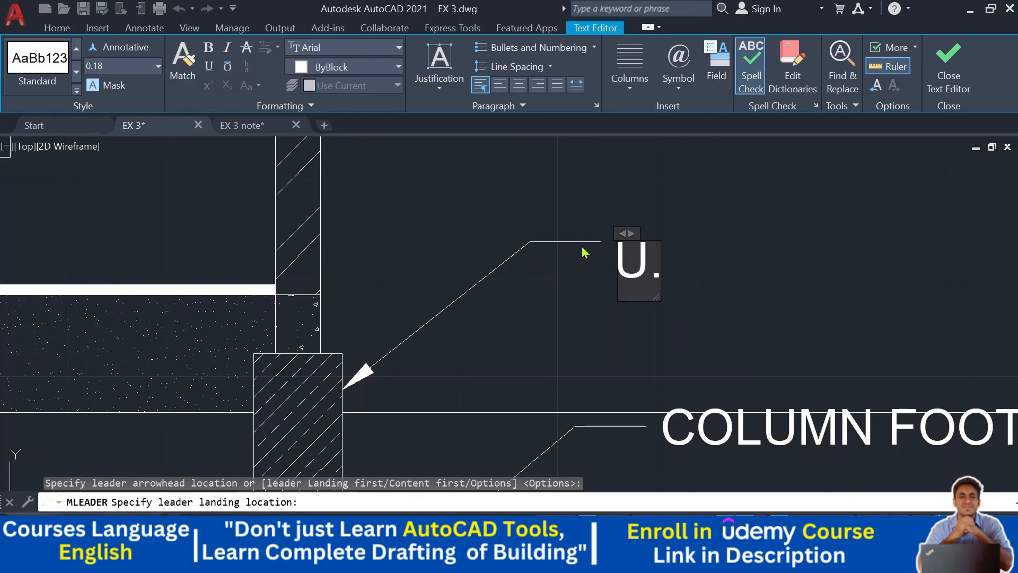
key(BackSpace)
key(BackSpace)
text(R)
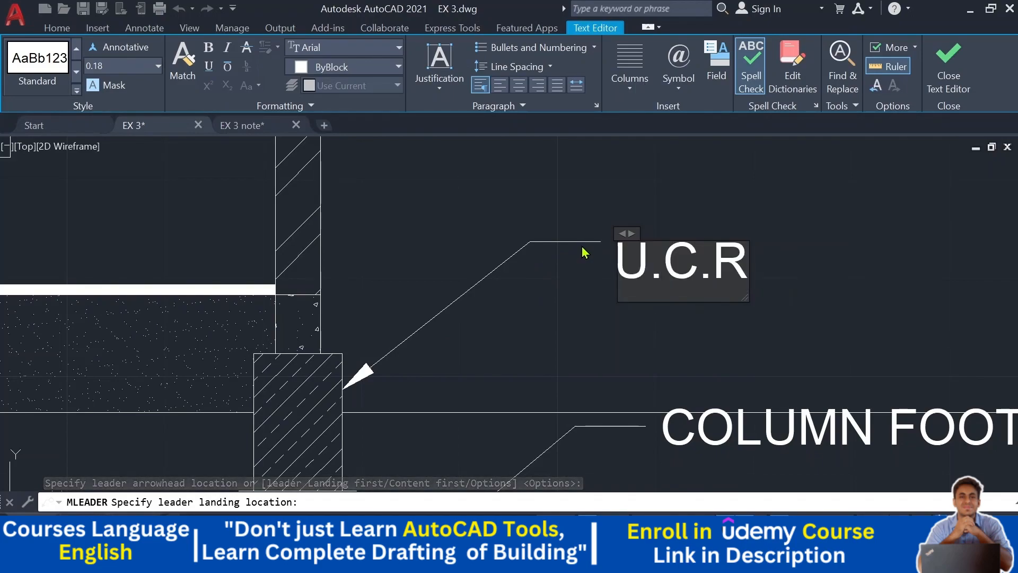
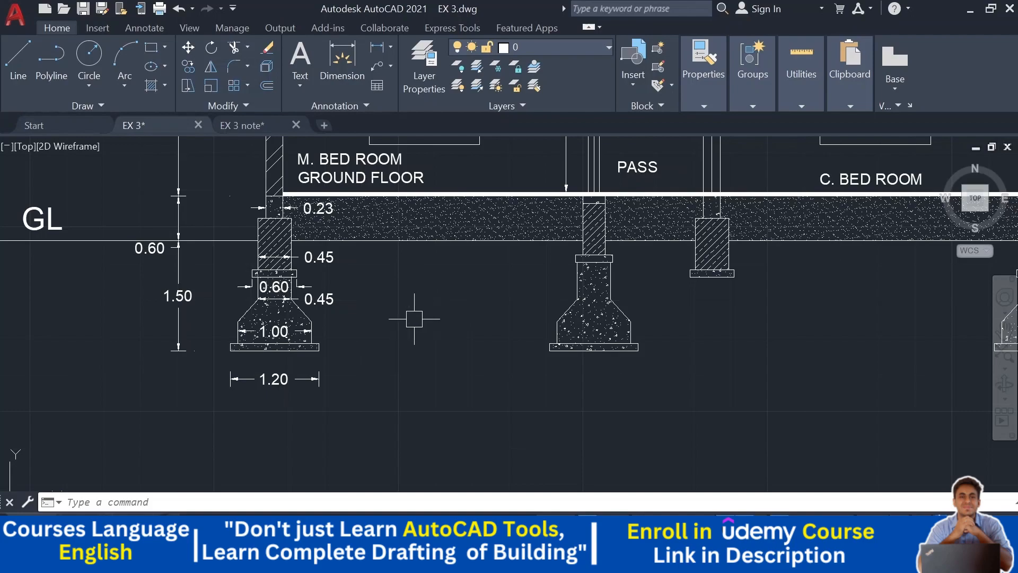
- Pan and zoom across the section and neighbouring views to review the finished annotations
scroll(409, 309, down, 2)
middle_drag(579, 357, 571, 386)
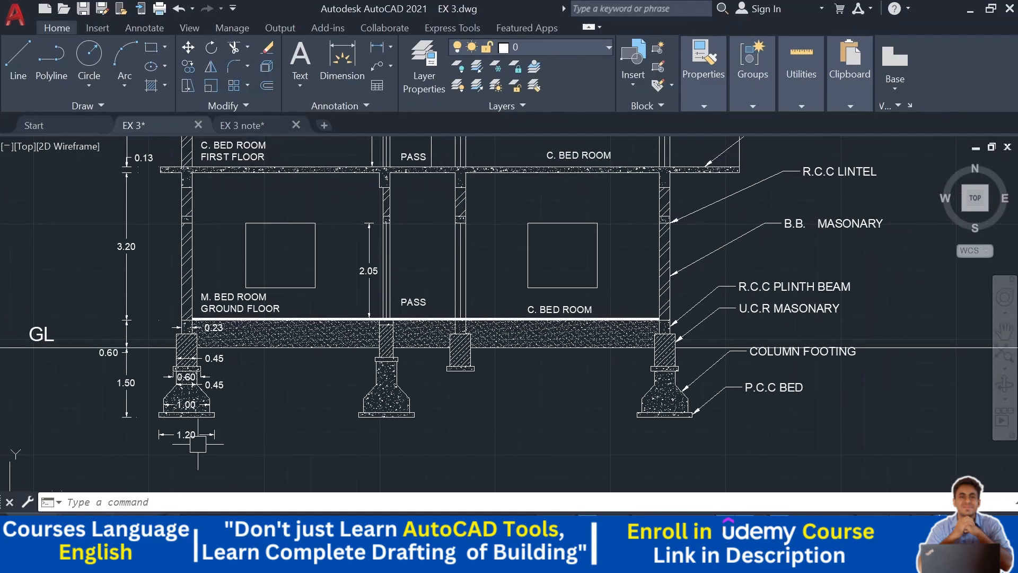
scroll(154, 393, down, 2)
mouse_move(223, 340)
middle_down()
mouse_move(519, 337)
mouse_move(651, 305)
middle_up()
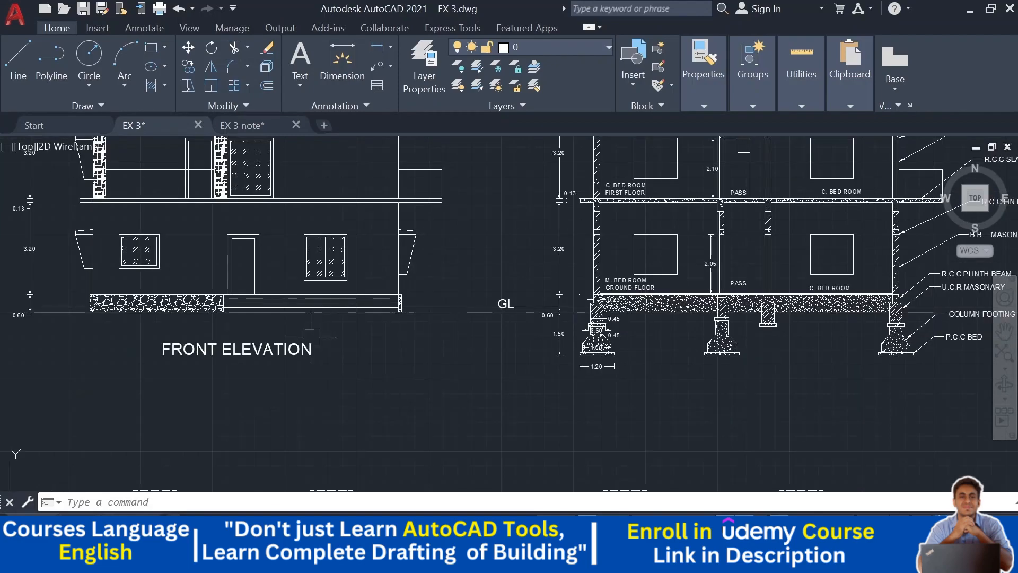
middle_drag(599, 366, 468, 240)
middle_drag(457, 342, 397, 409)
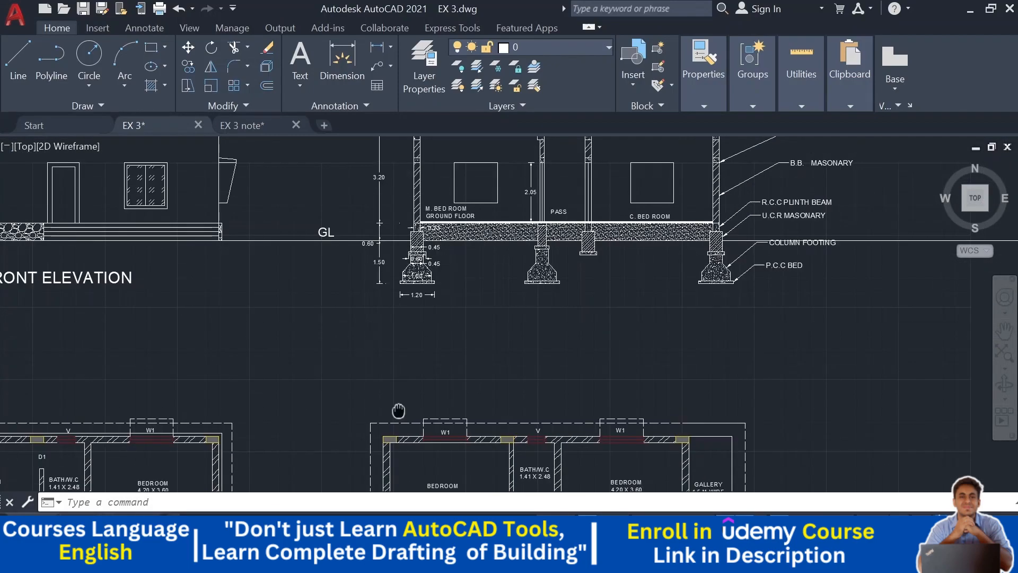
middle_drag(604, 301, 513, 433)
middle_drag(525, 299, 514, 329)
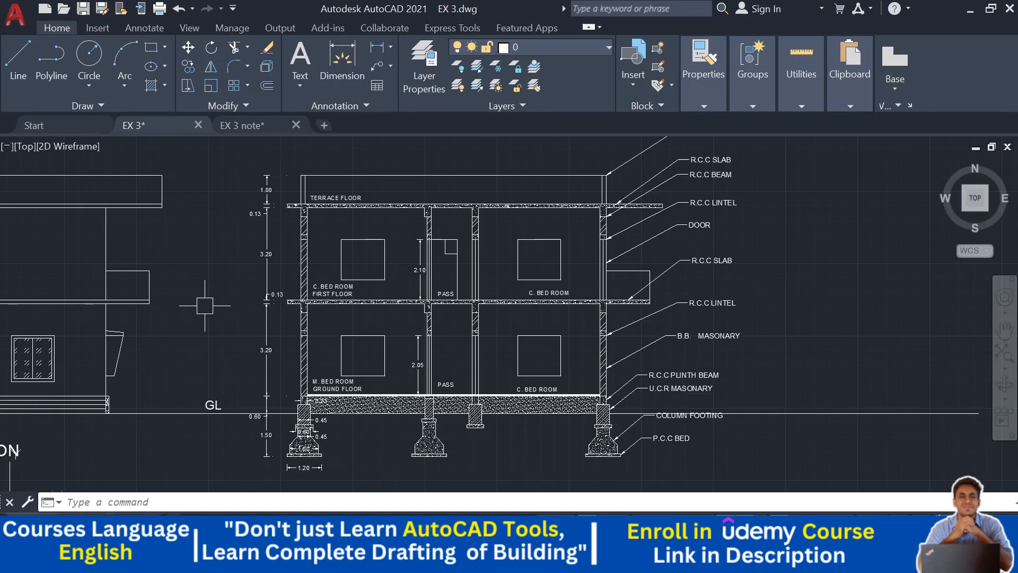
middle_drag(517, 300, 510, 306)
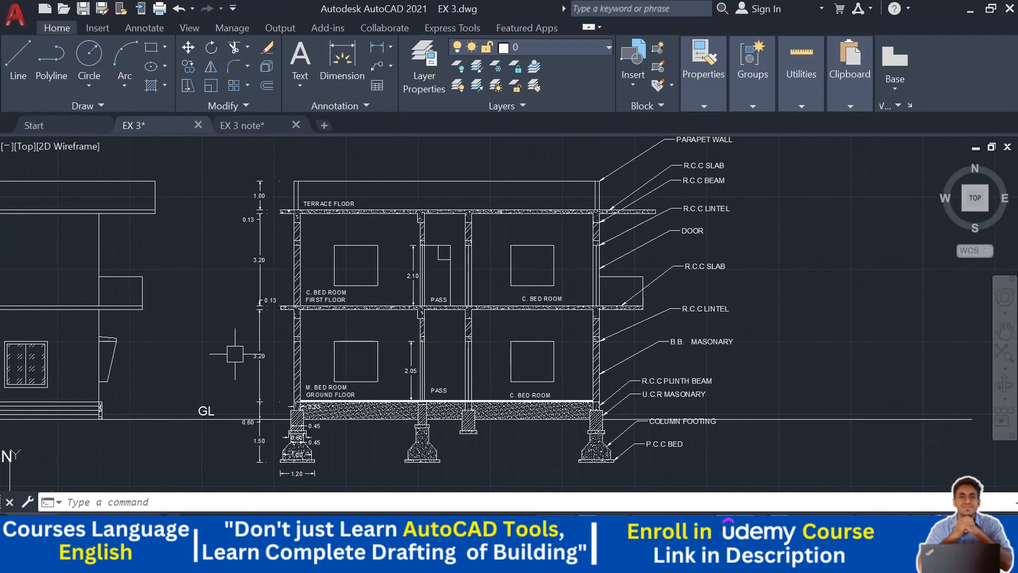
middle_drag(471, 356, 478, 345)
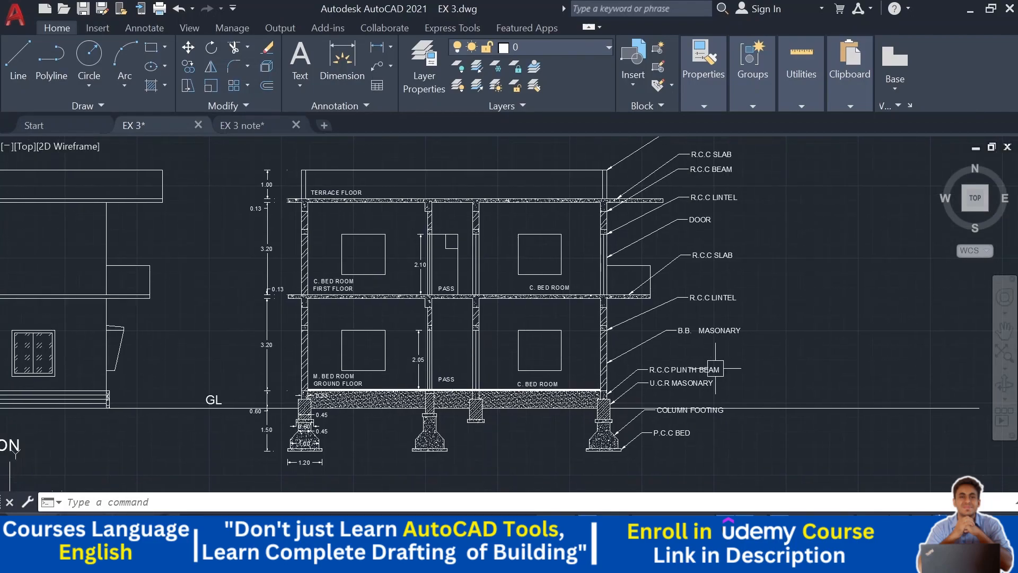
mouse_move(737, 363)
middle_down()
mouse_move(771, 345)
mouse_move(774, 229)
middle_up()
scroll(775, 295, down, 2)
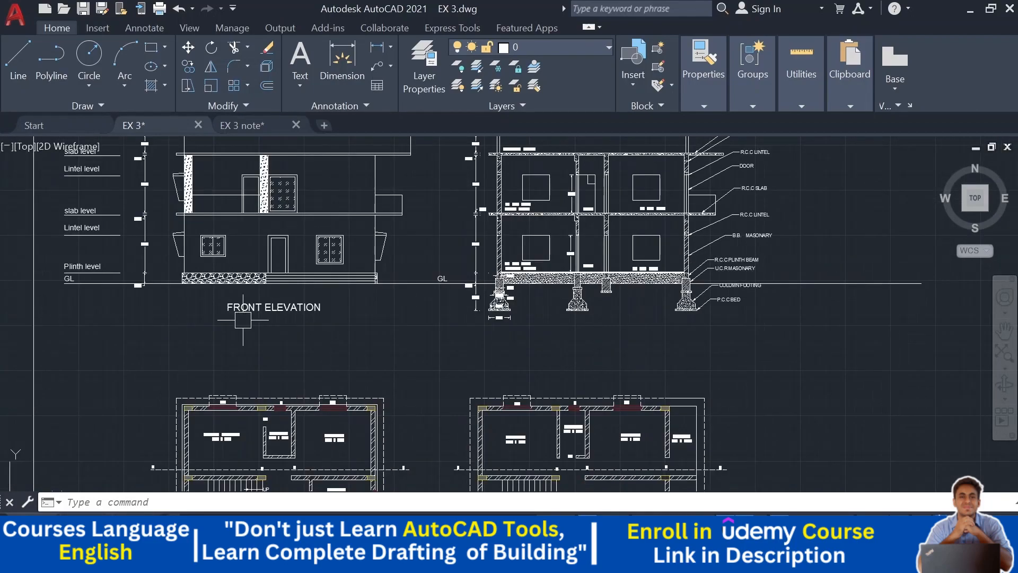
scroll(248, 307, up, 2)
- Copy the FRONT ELEVATION title to a spot beneath the section drawing
click(262, 313)
drag(243, 330, 239, 354)
click(188, 67)
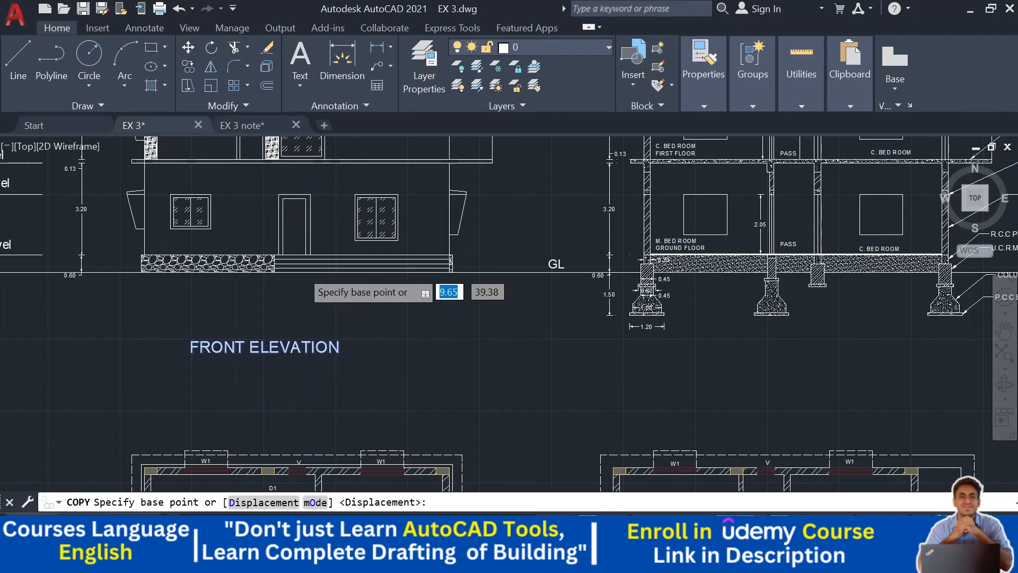
scroll(302, 265, down, 2)
click(425, 329)
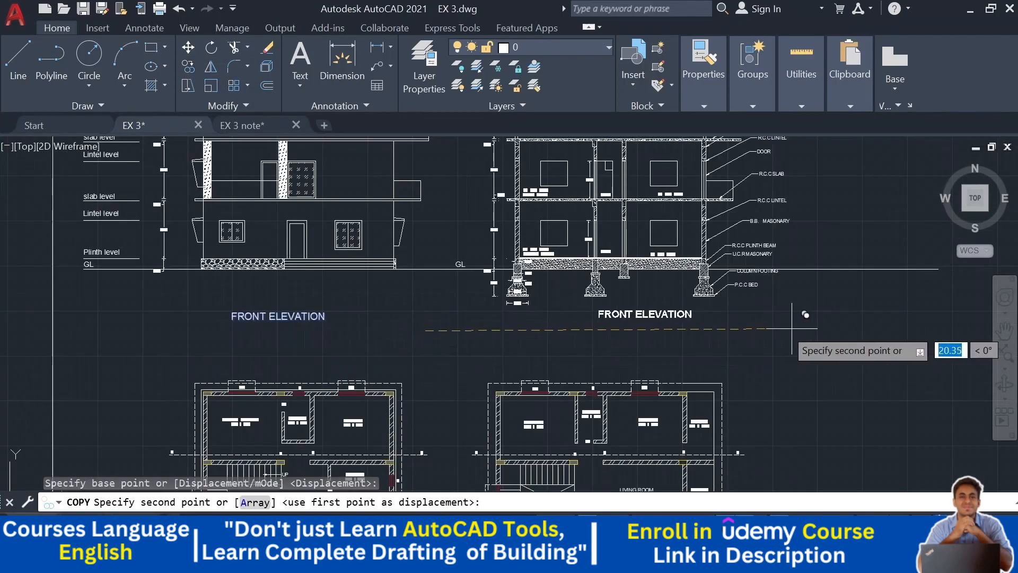
click(762, 337)
key(Return)
scroll(591, 334, up, 2)
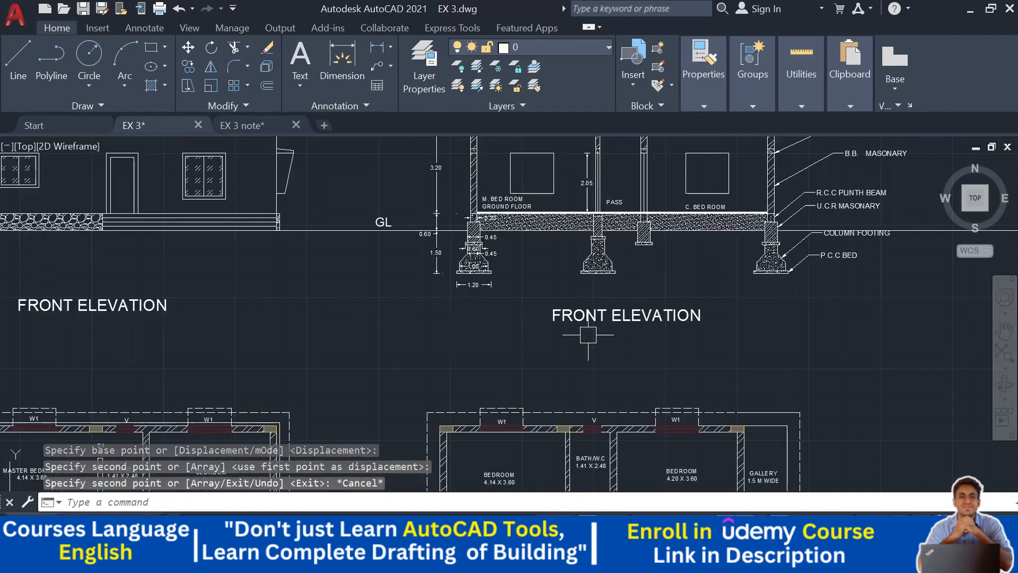
- Edit the copied title beneath the section to read "SECTION AT X-X"
double_click(656, 316)
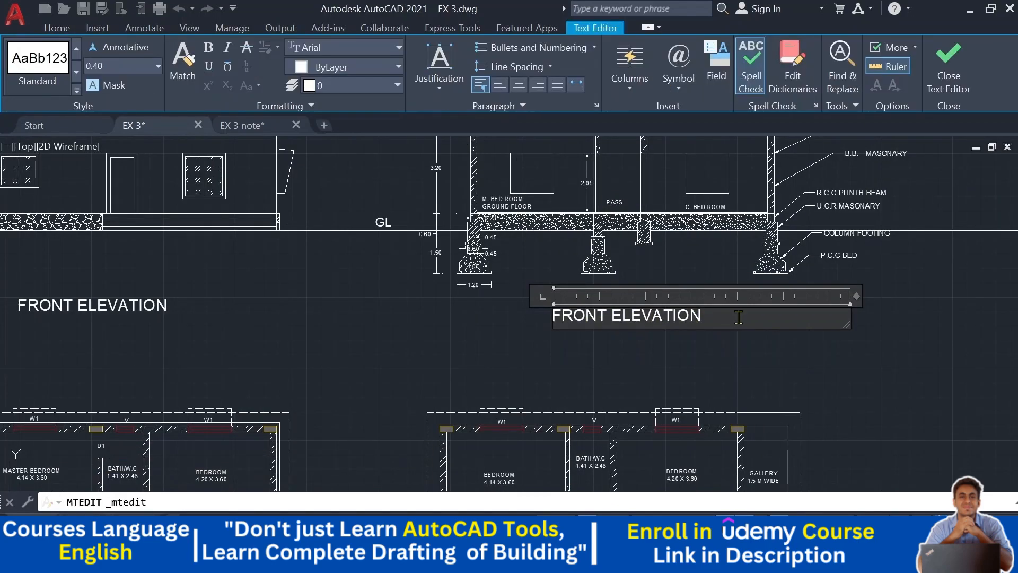
drag(738, 317, 547, 318)
text(SECTION AT X-X)
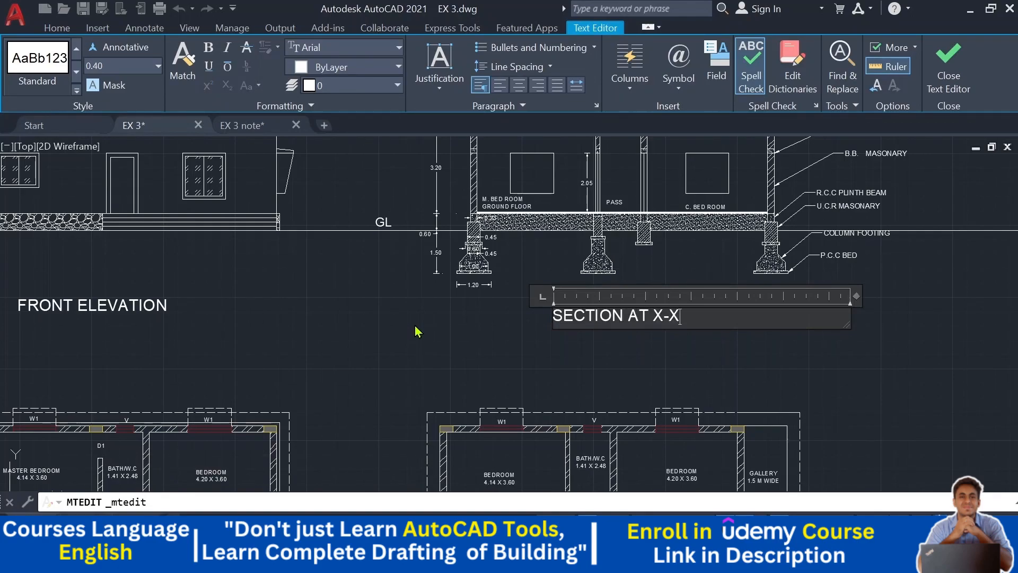
click(415, 332)
scroll(518, 318, down, 5)
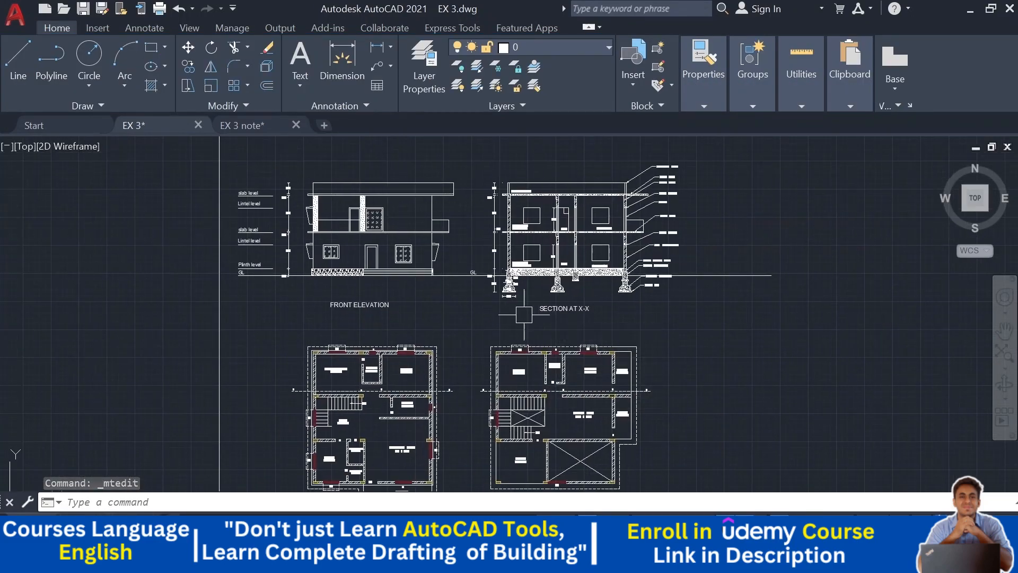
- Draw a rectangular frame around the section drawing and its labels
scroll(689, 239, up, 2)
middle_drag(688, 232, 698, 312)
click(151, 47)
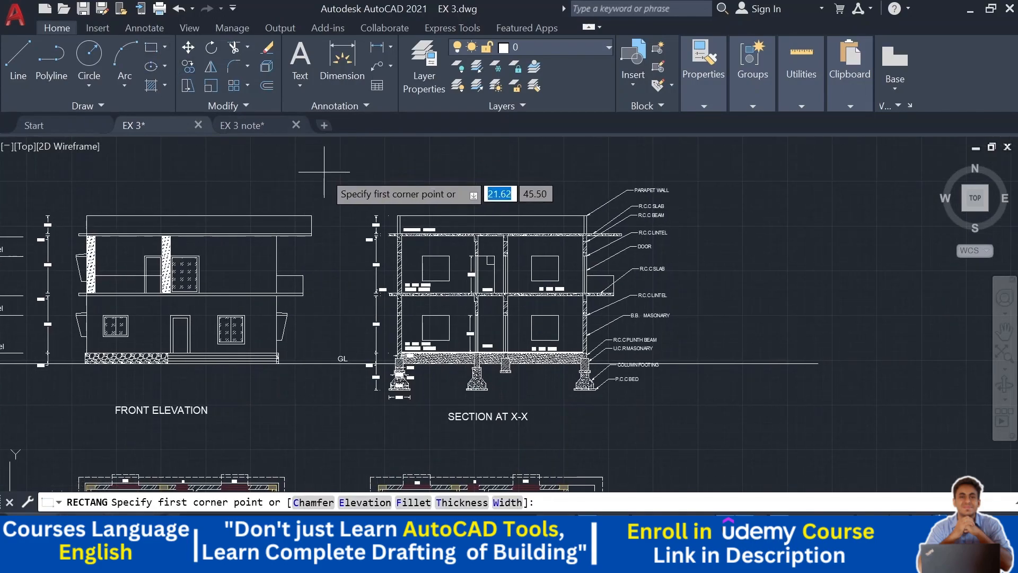
click(325, 172)
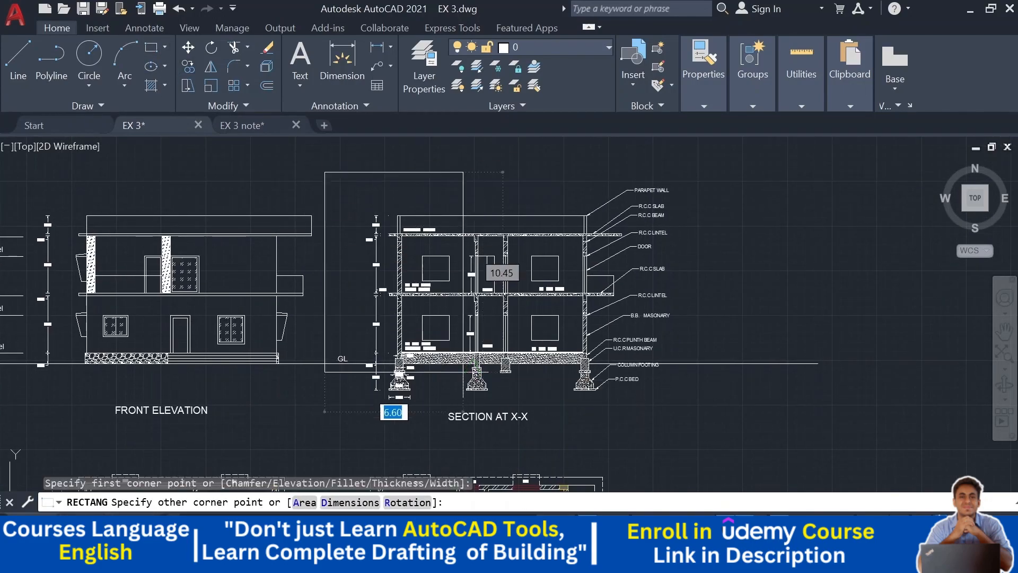
click(699, 433)
- Draw a rectangular frame around the first floor plan and its title
middle_drag(746, 390, 768, 224)
key(Return)
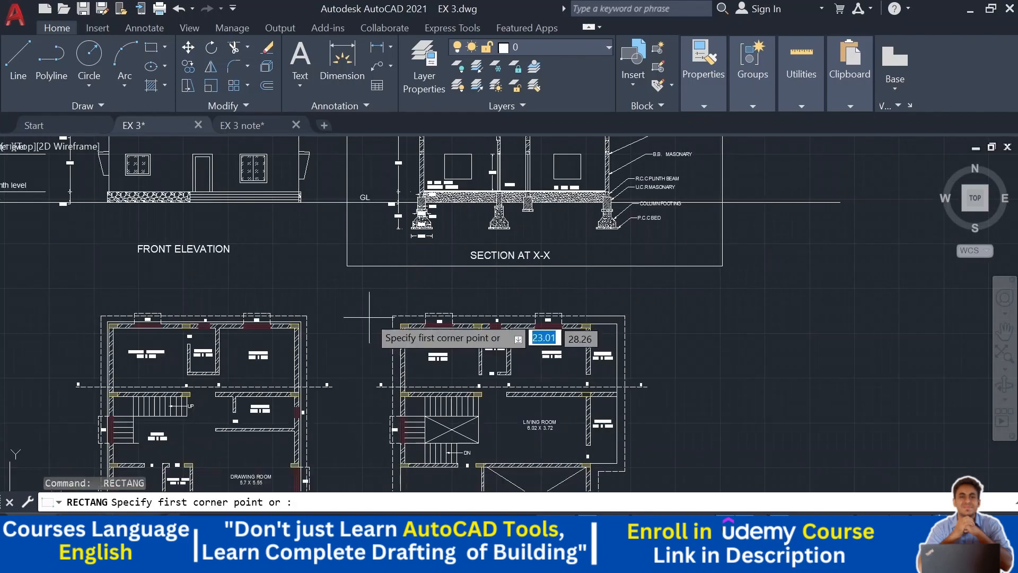
click(348, 292)
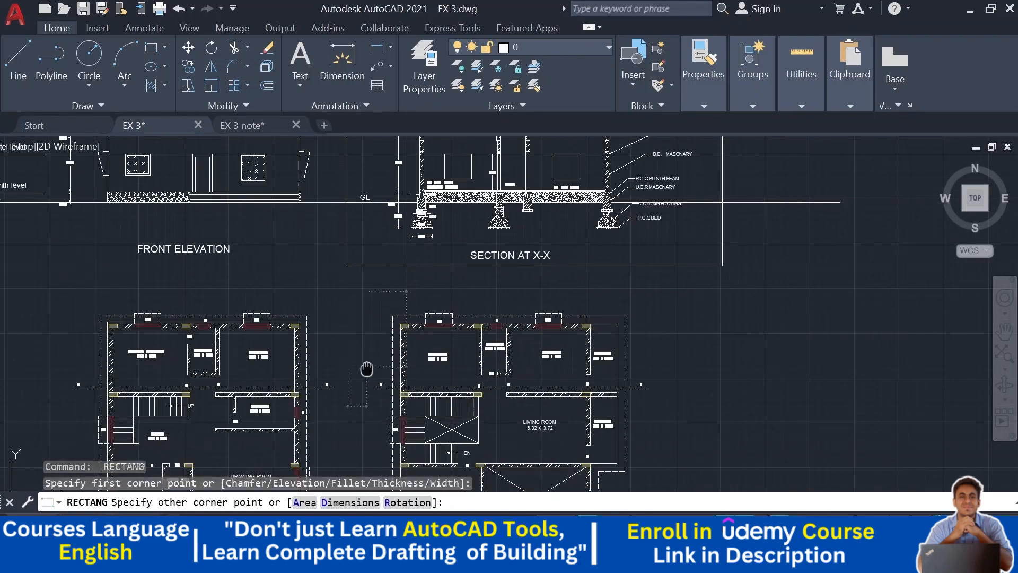
middle_drag(350, 294, 345, 171)
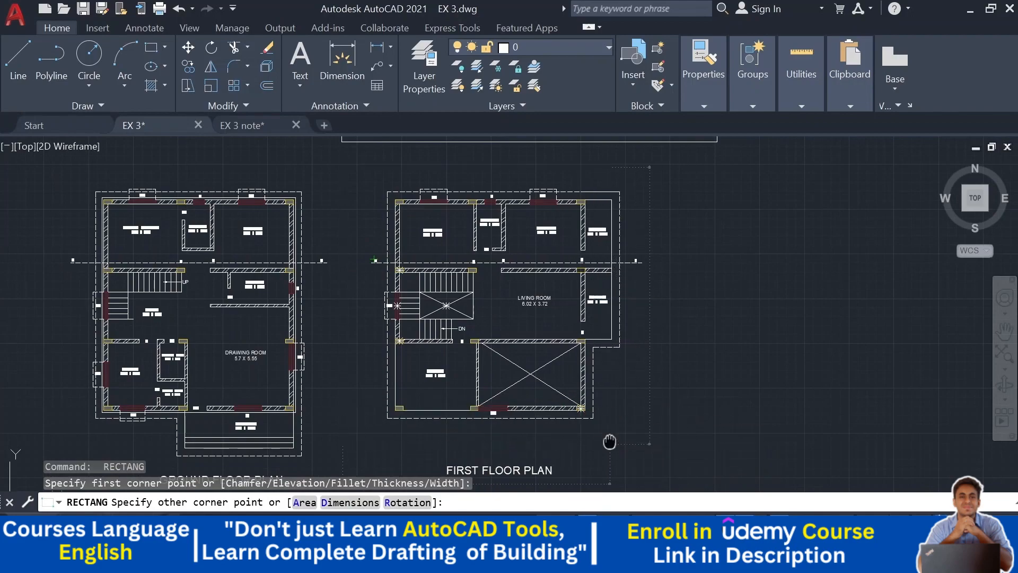
middle_drag(609, 445, 599, 372)
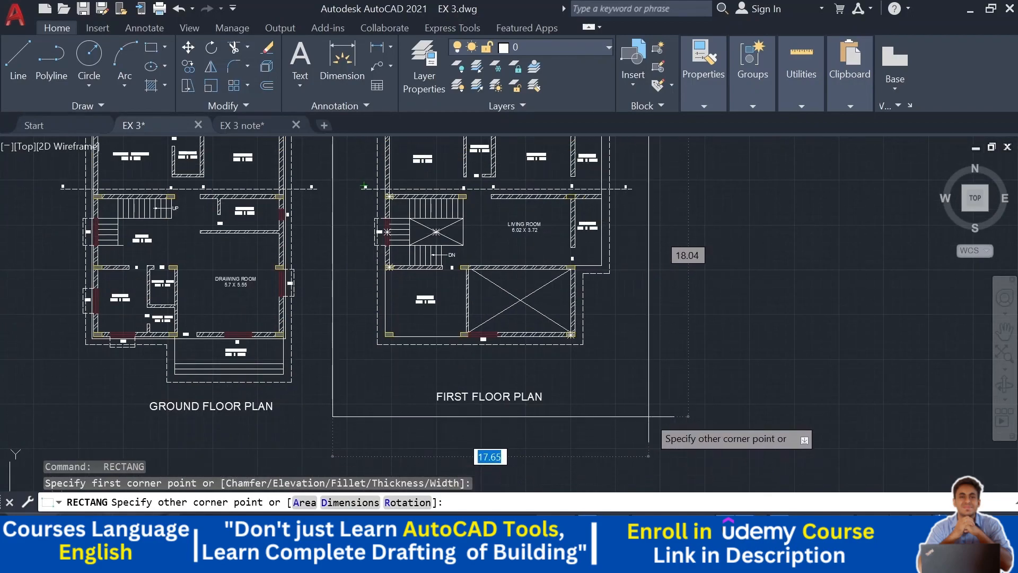
click(641, 420)
scroll(663, 435, down, 2)
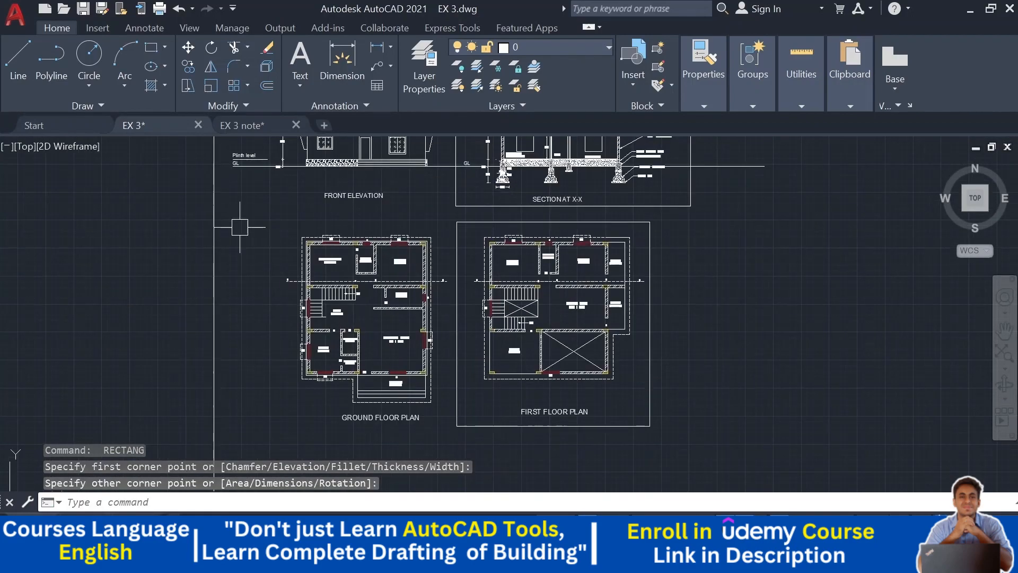
- Draw a rectangular frame around the ground floor plan and its title
key(Return)
click(259, 218)
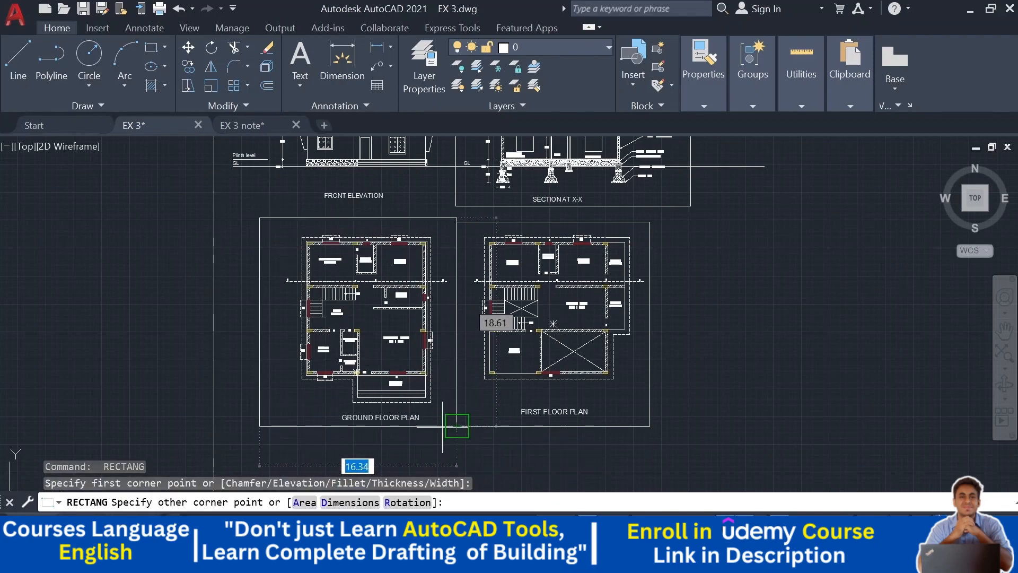
scroll(456, 426, up, 2)
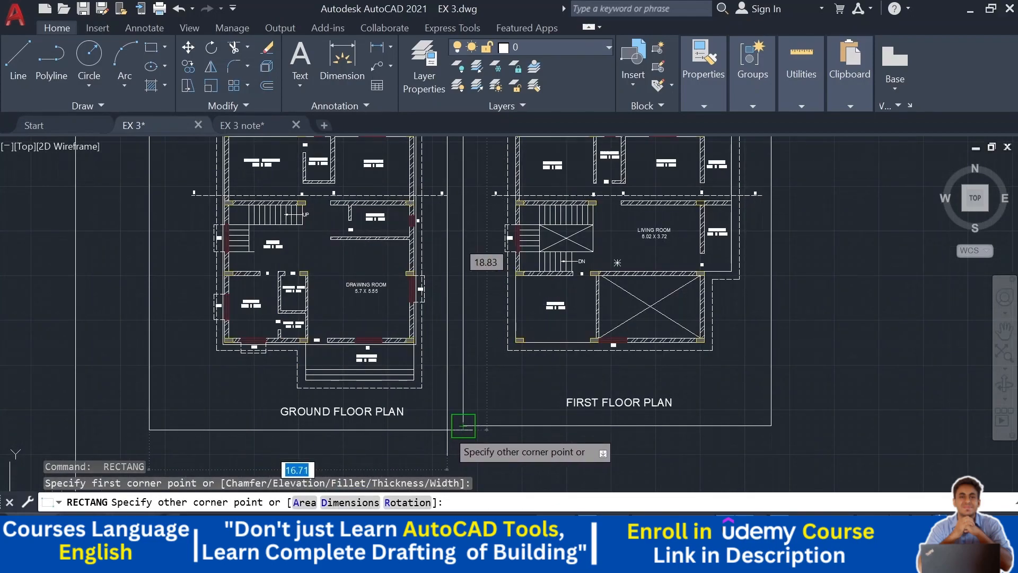
key(Escape)
scroll(522, 377, down, 2)
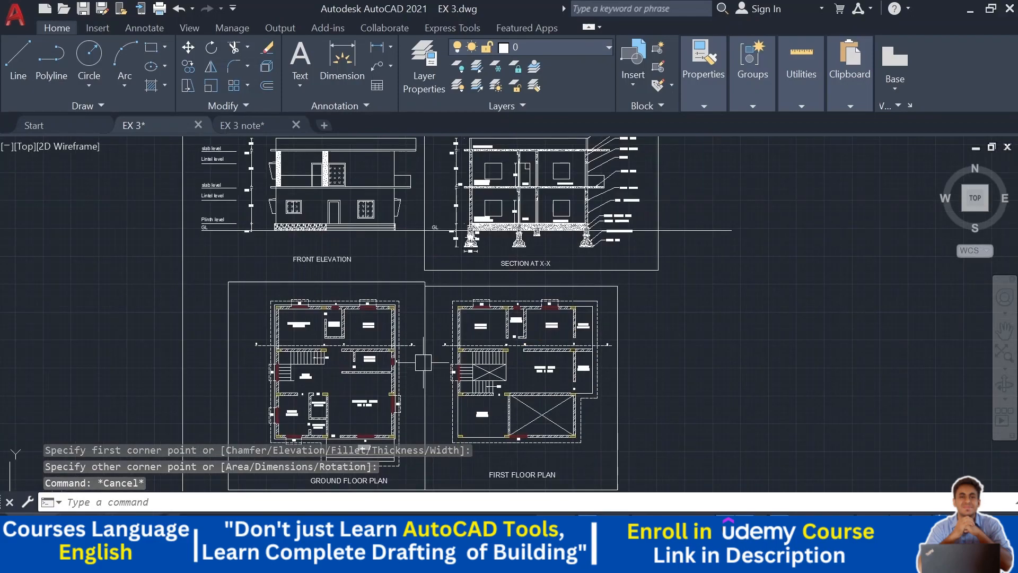
scroll(509, 176, up, 4)
click(298, 261)
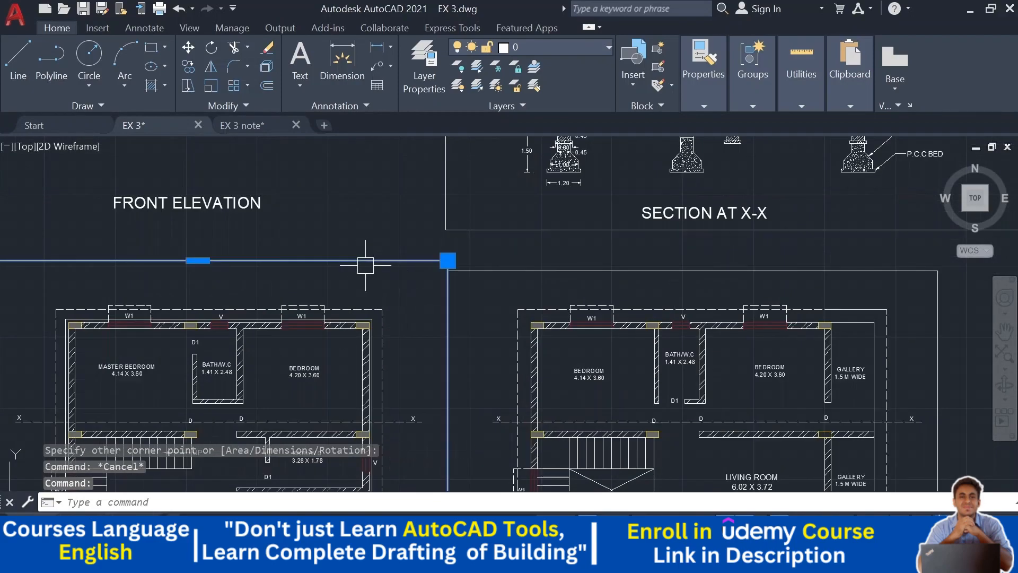
click(199, 261)
scroll(202, 286, up, 4)
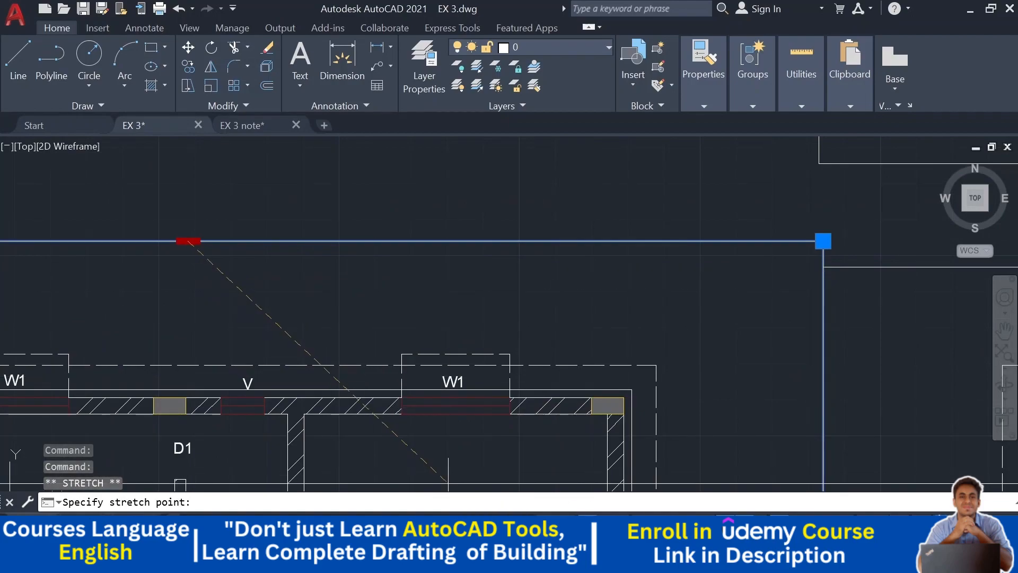
key(F8)
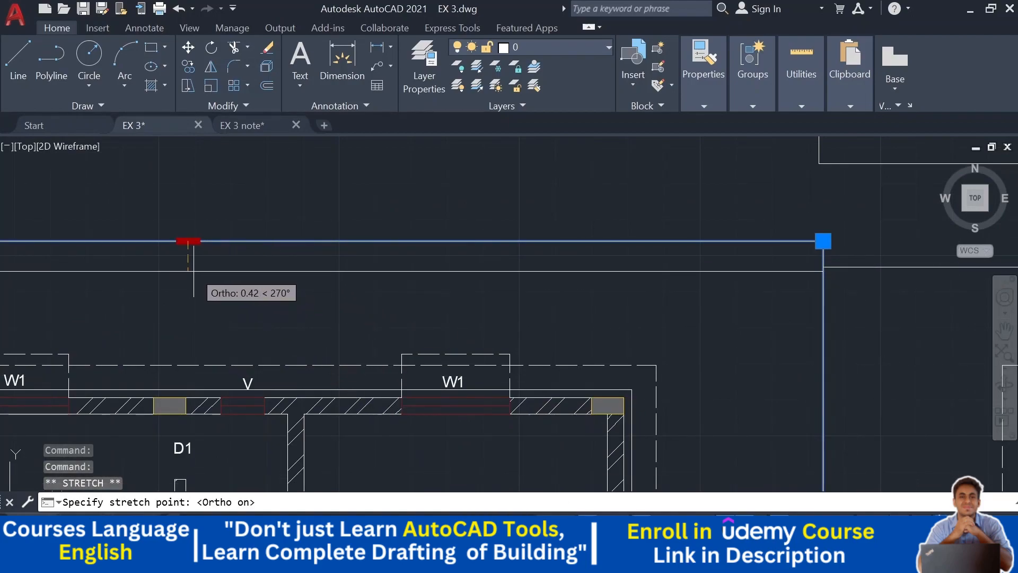
key(Escape)
key(Escape)
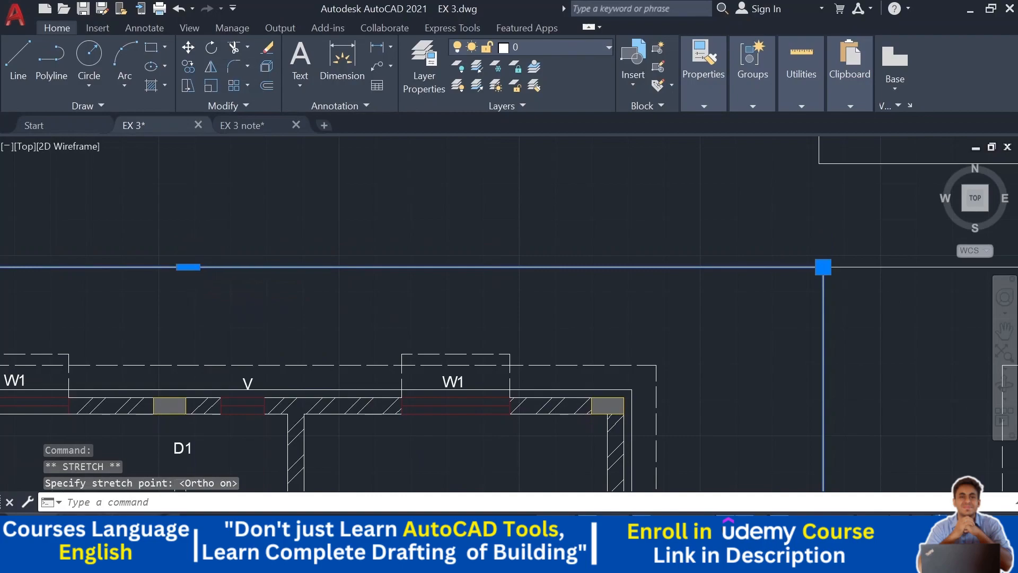
scroll(245, 237, down, 4)
scroll(351, 254, down, 2)
middle_drag(434, 260, 422, 254)
scroll(807, 303, down, 4)
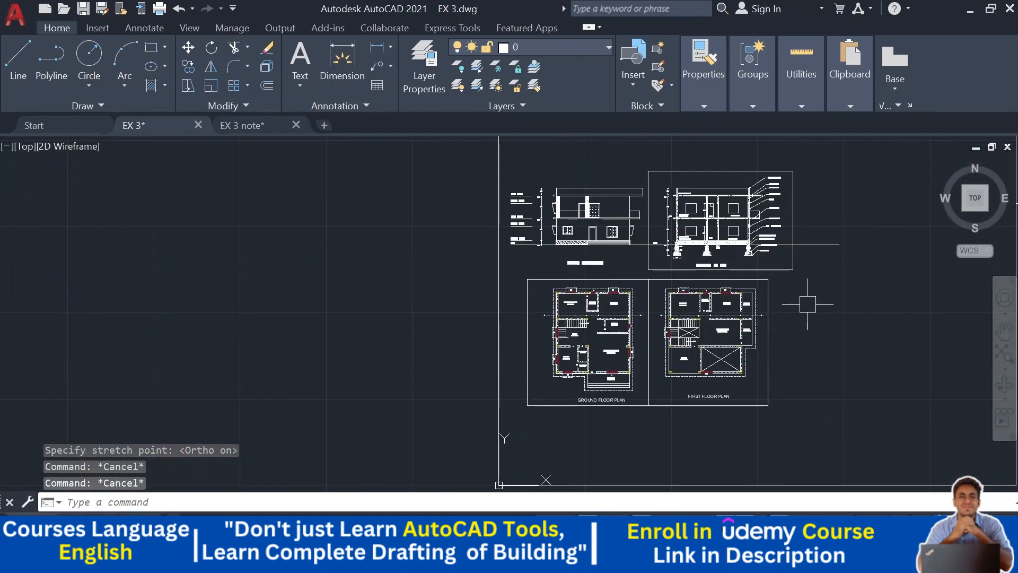
middle_drag(807, 304, 702, 294)
scroll(527, 251, up, 2)
middle_drag(526, 250, 516, 304)
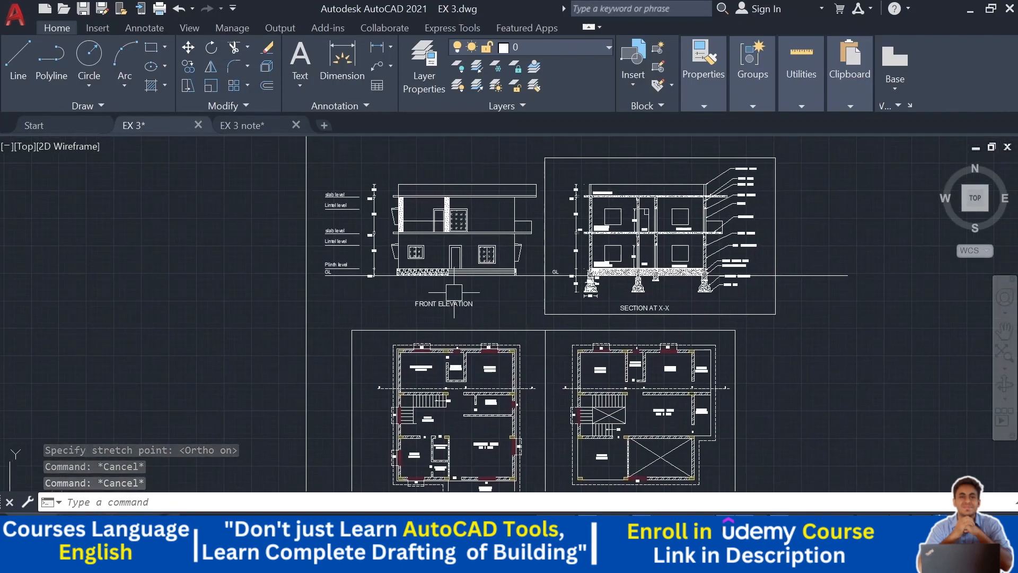
click(151, 47)
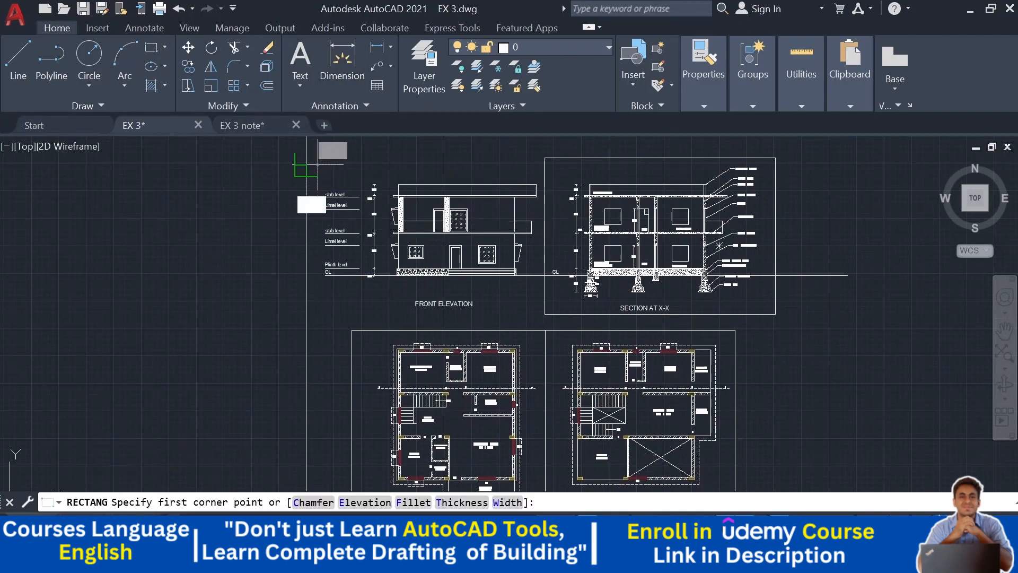
click(306, 165)
key(Escape)
- Draw a rectangular frame around the front elevation and its title
key(Return)
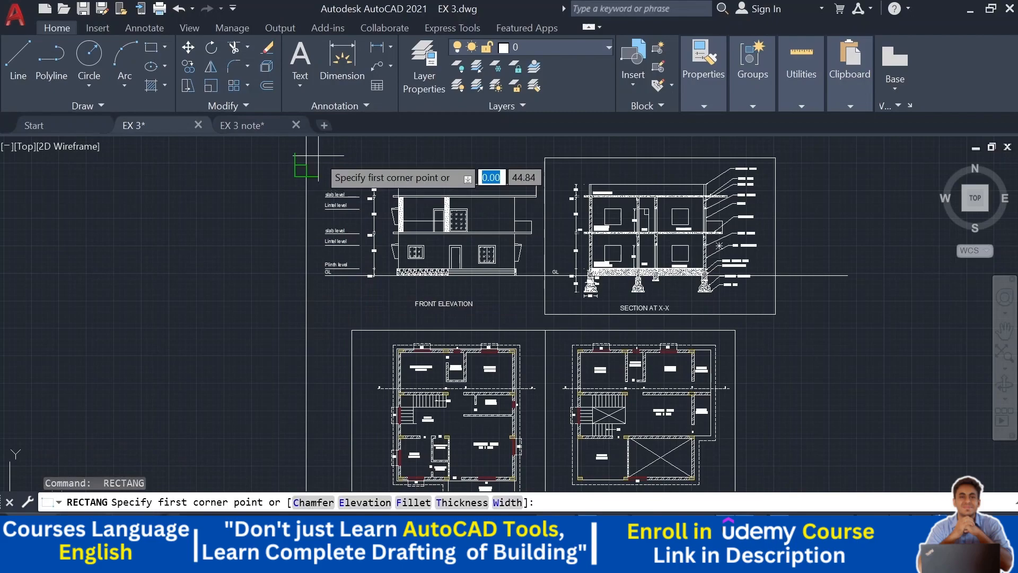
scroll(318, 165, up, 2)
click(316, 172)
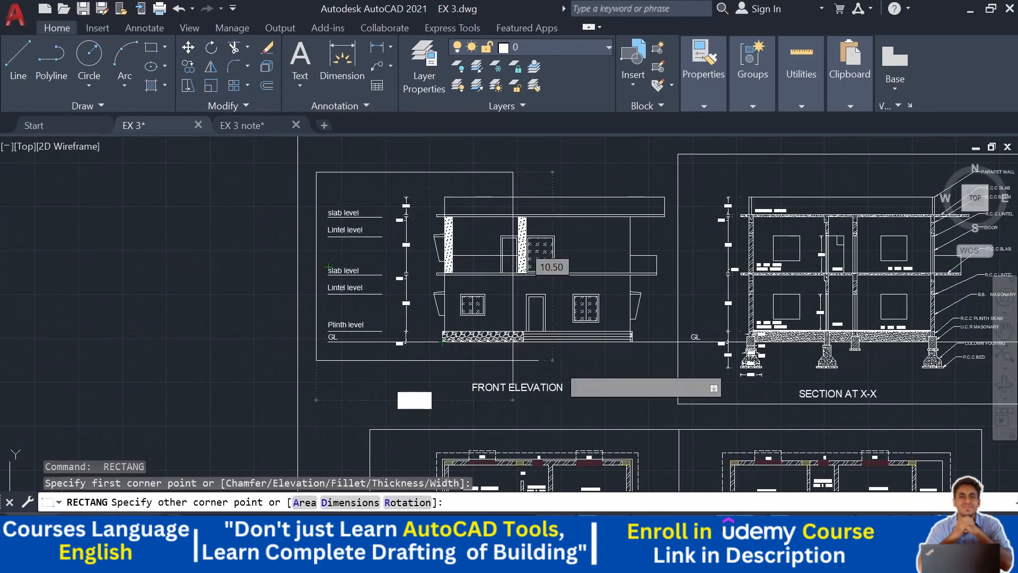
scroll(657, 376, up, 2)
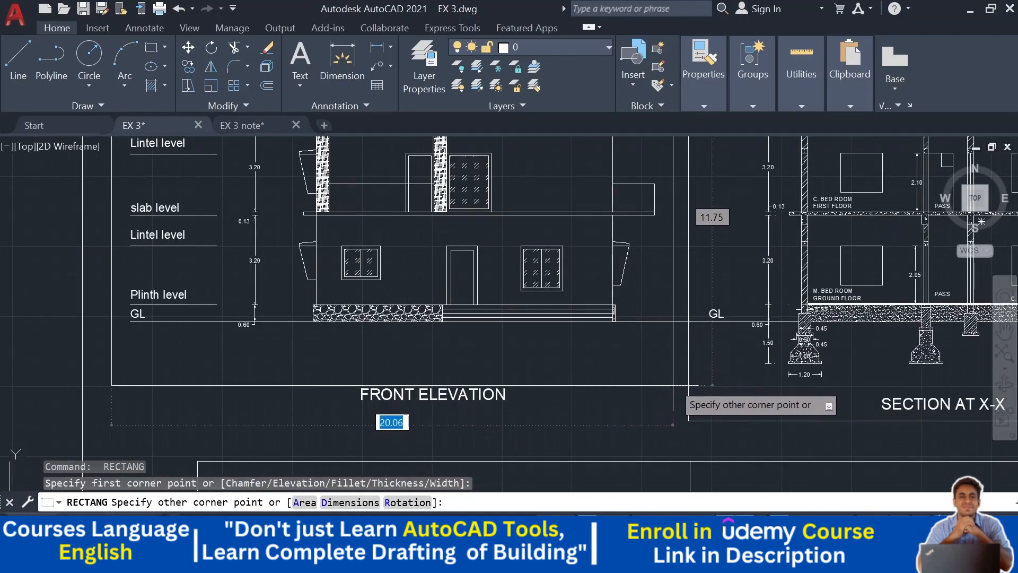
scroll(672, 407, up, 2)
click(671, 406)
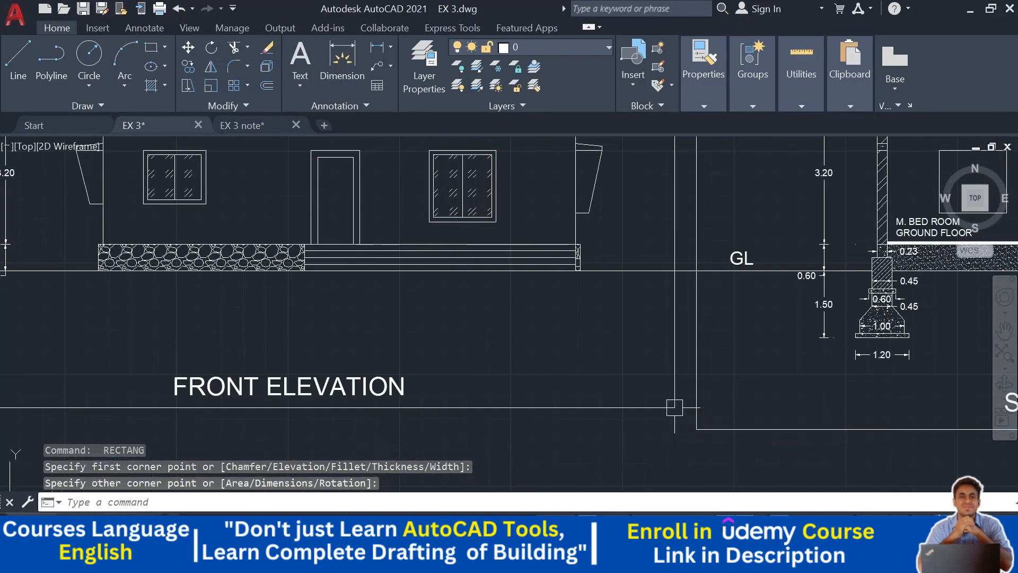
scroll(669, 407, down, 6)
mouse_move(668, 407)
middle_down()
mouse_move(536, 348)
mouse_move(499, 298)
middle_up()
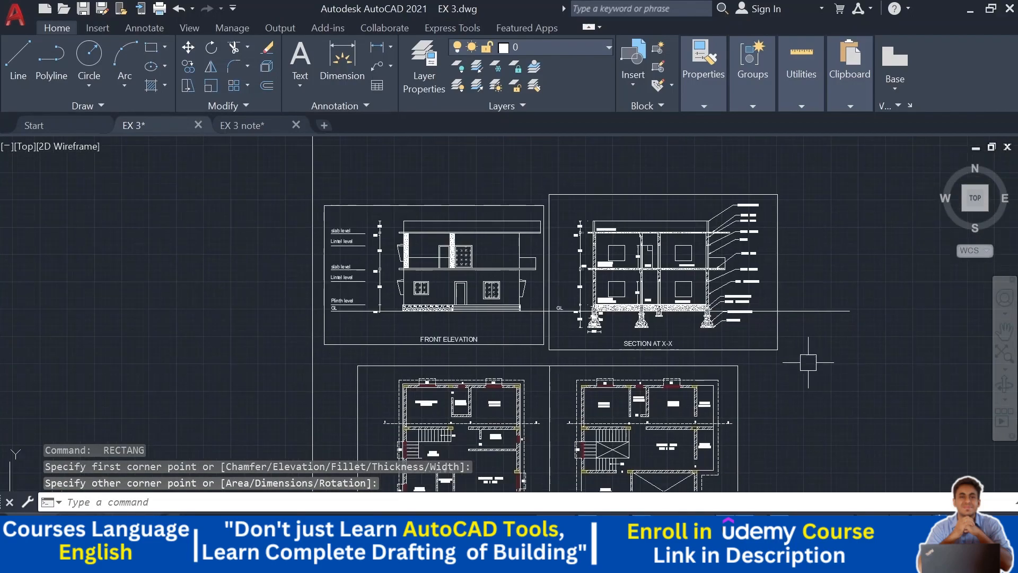
- Delete the rectangular frames around the front elevation and the section drawing
scroll(690, 327, up, 2)
middle_drag(691, 327, 683, 388)
scroll(722, 359, up, 2)
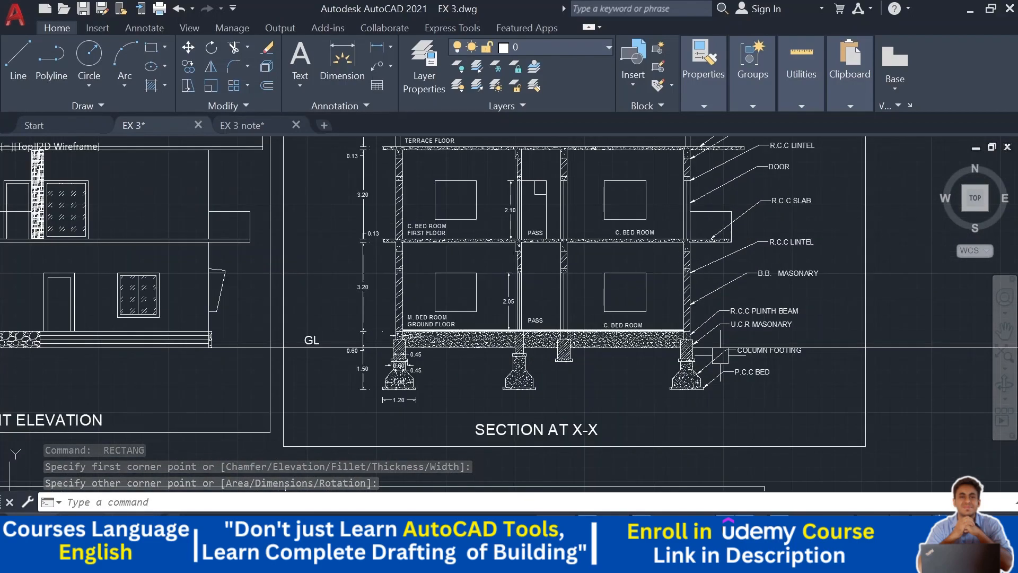
scroll(726, 359, down, 2)
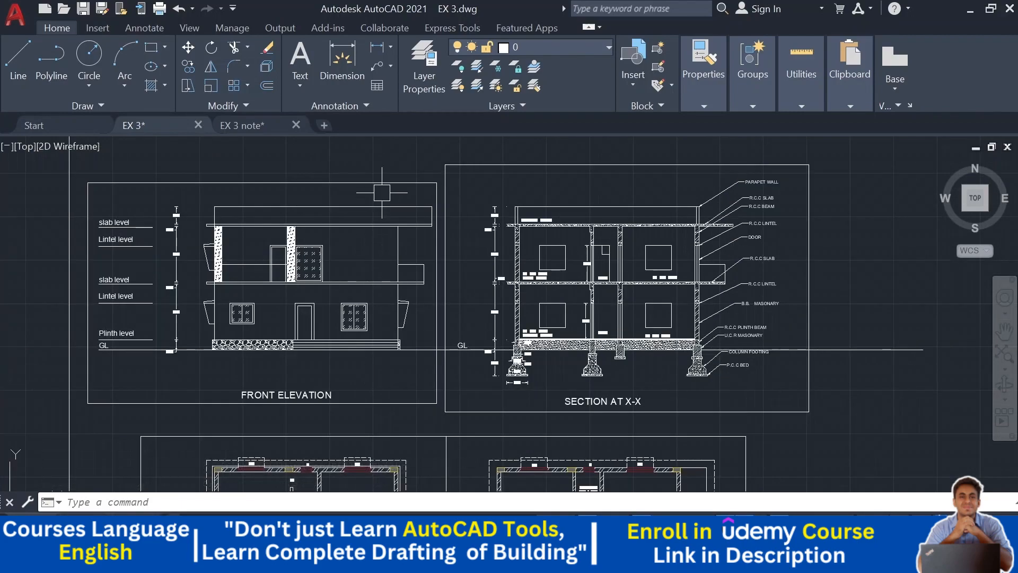
middle_drag(460, 140, 447, 209)
click(445, 206)
click(391, 249)
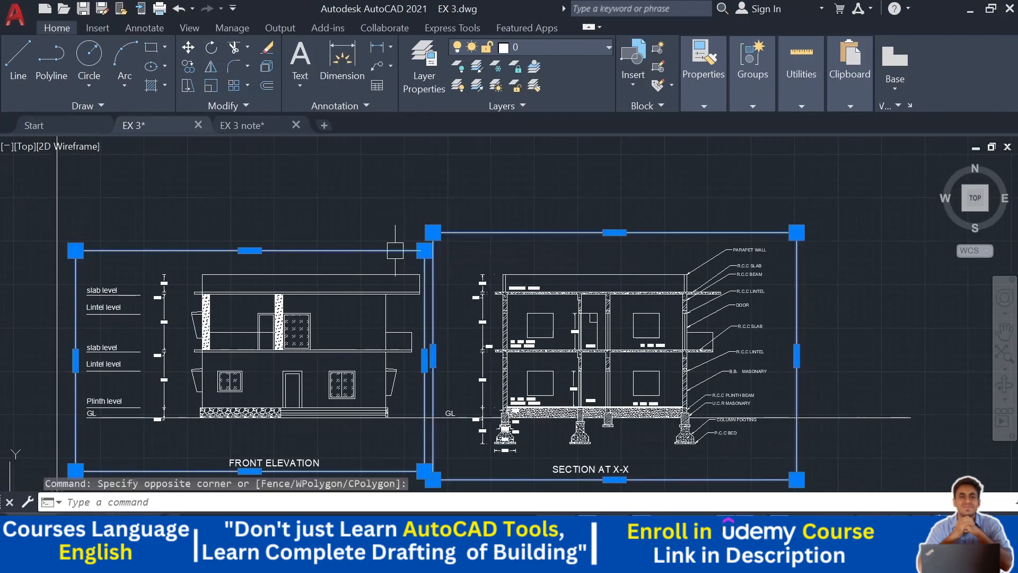
key(Delete)
- Delete the rectangular frames around the two floor plans
scroll(453, 340, down, 2)
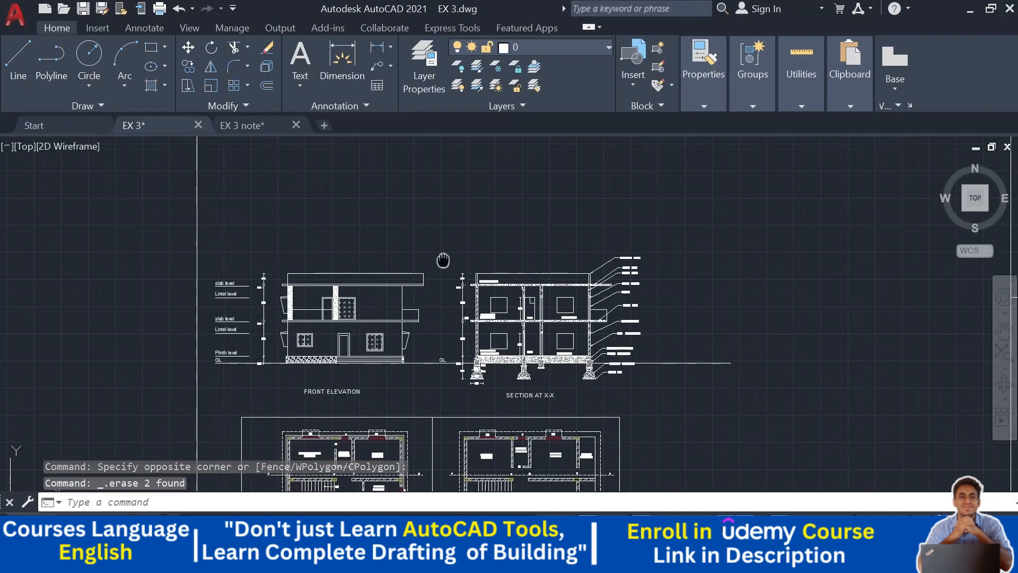
middle_drag(441, 437, 442, 217)
scroll(434, 205, up, 4)
click(462, 239)
click(431, 266)
key(Delete)
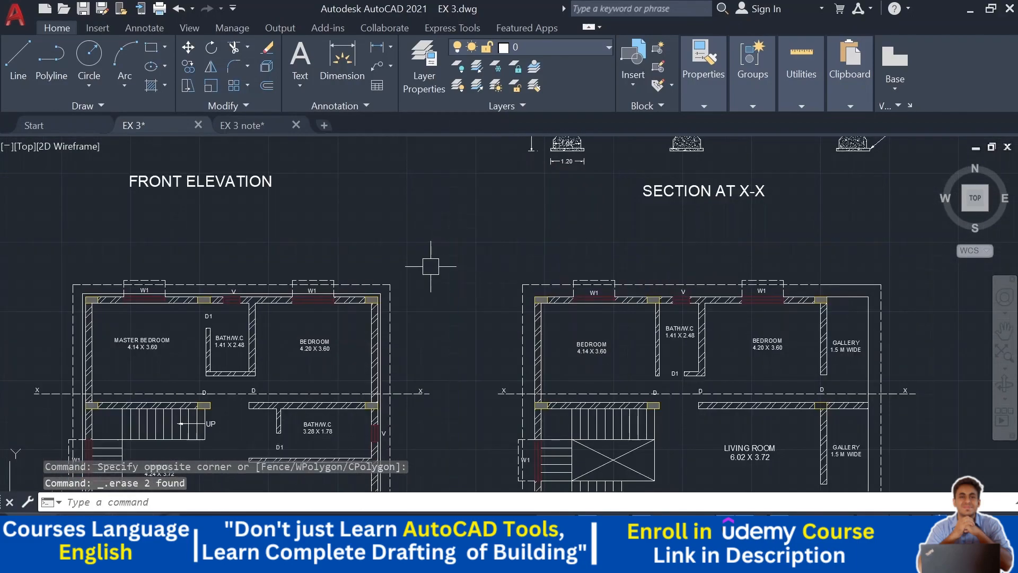
- Inspect the section drawing and its labels up close
scroll(445, 264, down, 2)
middle_drag(692, 266, 597, 366)
scroll(473, 297, up, 2)
mouse_move(597, 303)
middle_down()
mouse_move(559, 364)
mouse_move(586, 427)
middle_up()
scroll(586, 349, up, 2)
scroll(586, 426, down, 2)
scroll(532, 317, up, 1)
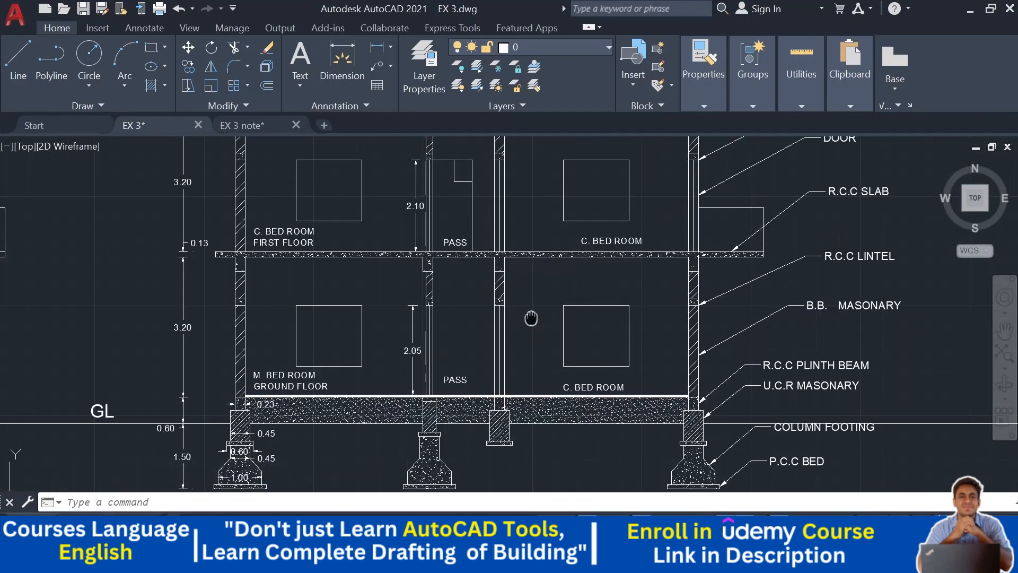
scroll(547, 293, up, 1)
scroll(548, 293, down, 1)
scroll(529, 325, down, 1)
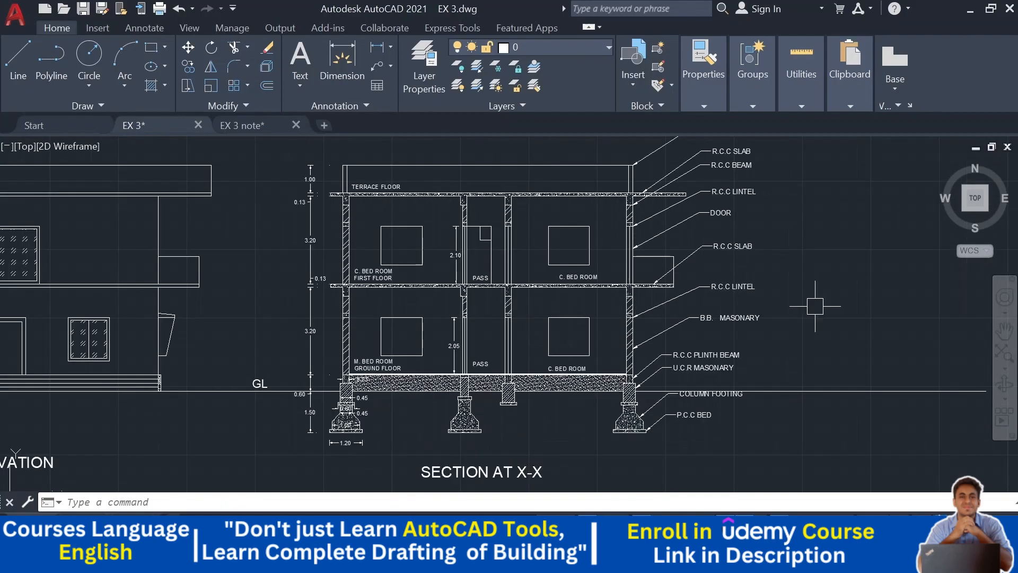
middle_drag(839, 291, 833, 292)
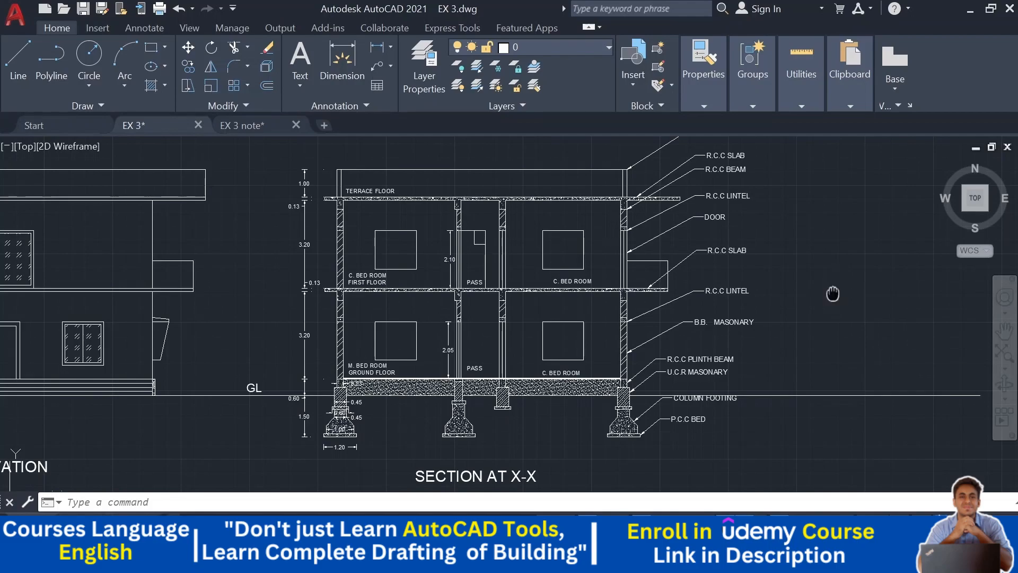
middle_drag(833, 293, 835, 312)
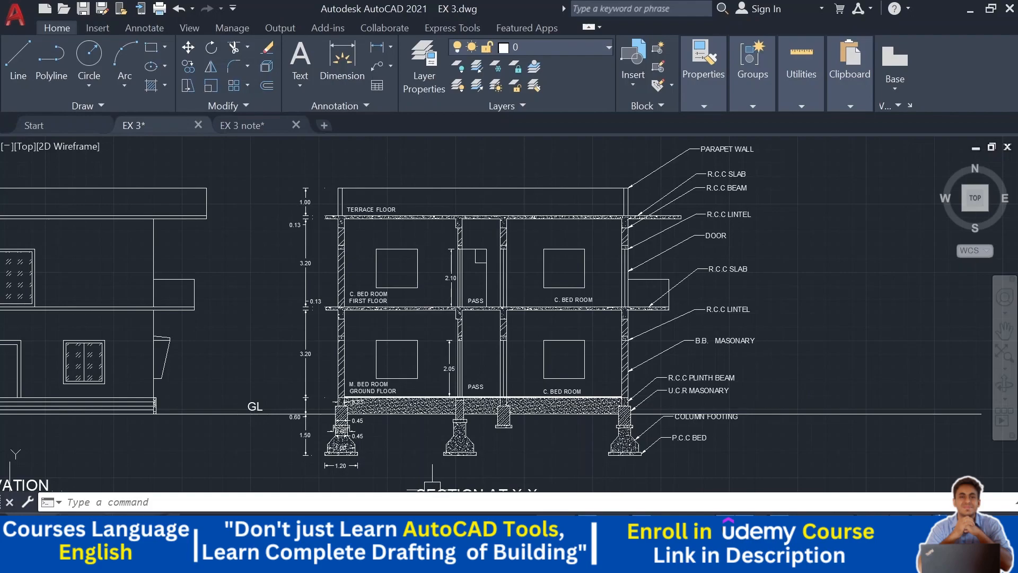
mouse_move(437, 459)
middle_down()
mouse_move(432, 431)
mouse_move(435, 453)
middle_up()
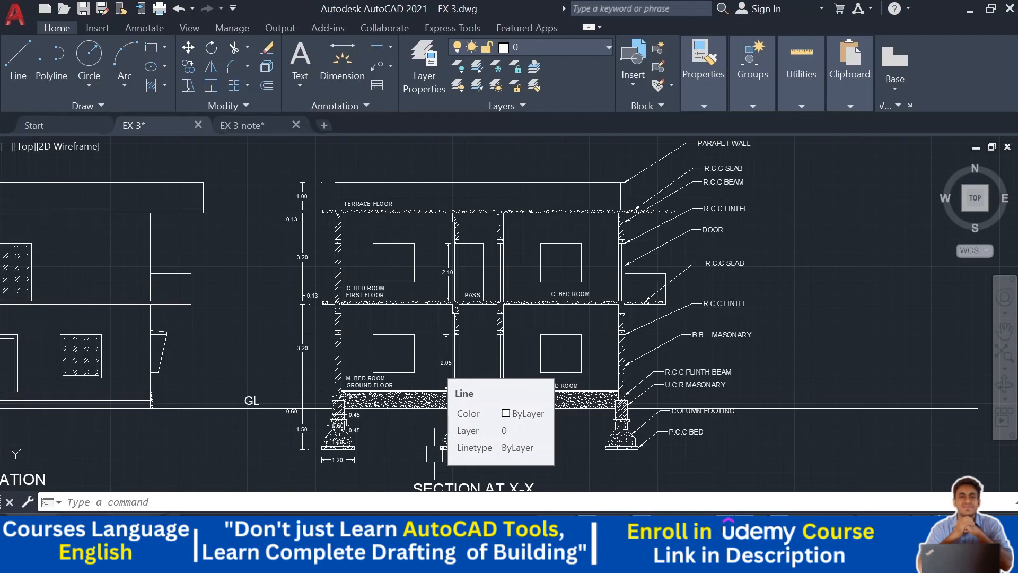
middle_drag(761, 382, 763, 389)
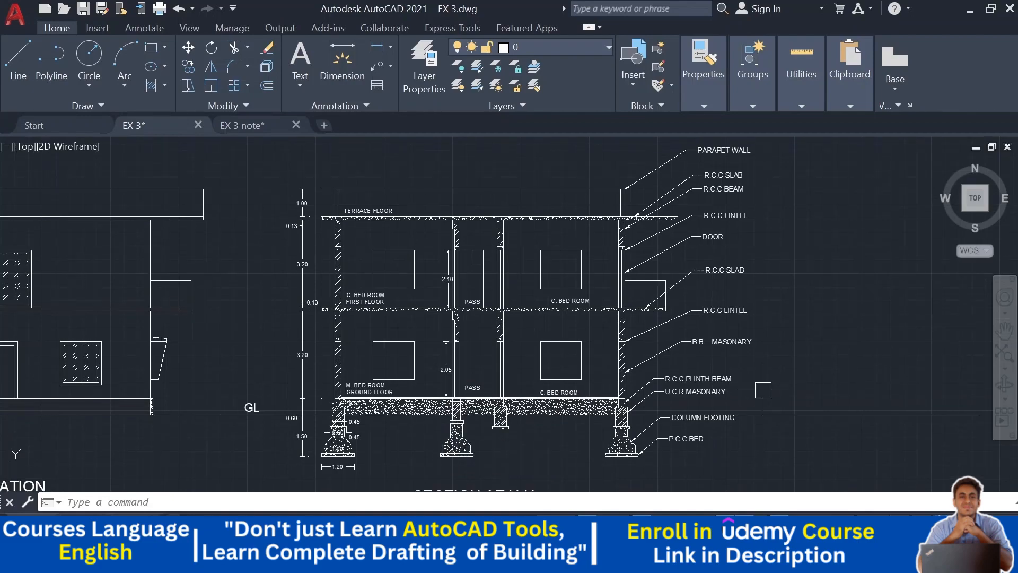